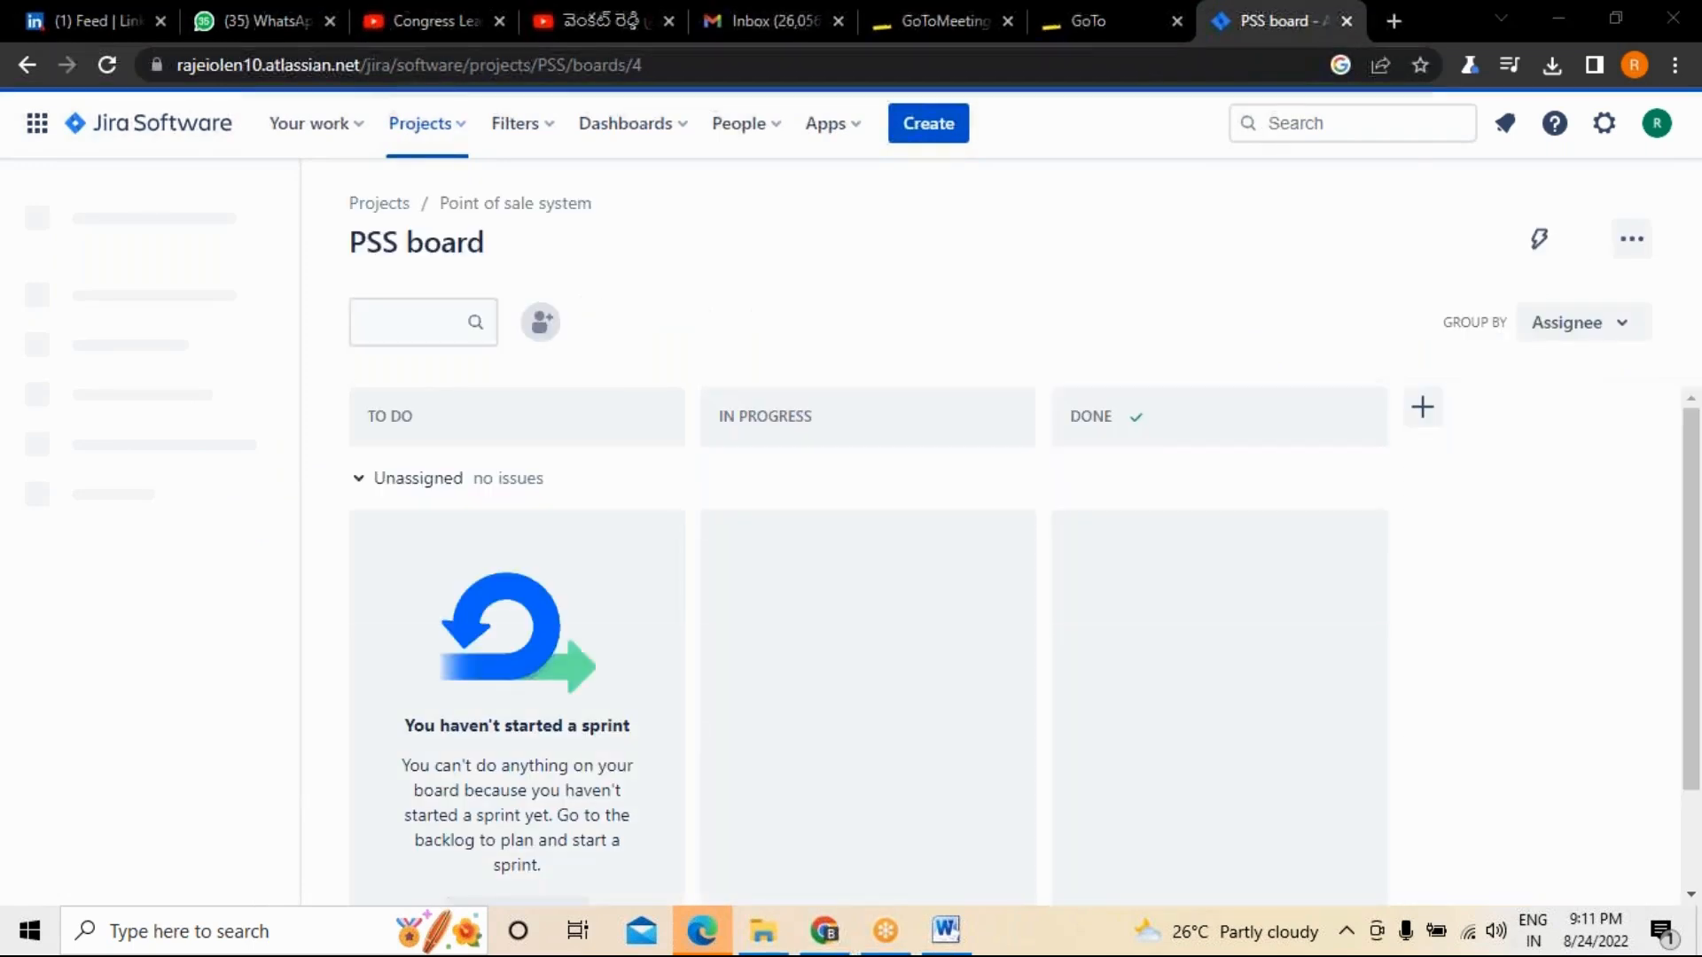
Review the project's releases, and look through the stories under the Billing and order Processing epic on the roadmap.
{"action": "left_click", "coordinate": [124, 329]}
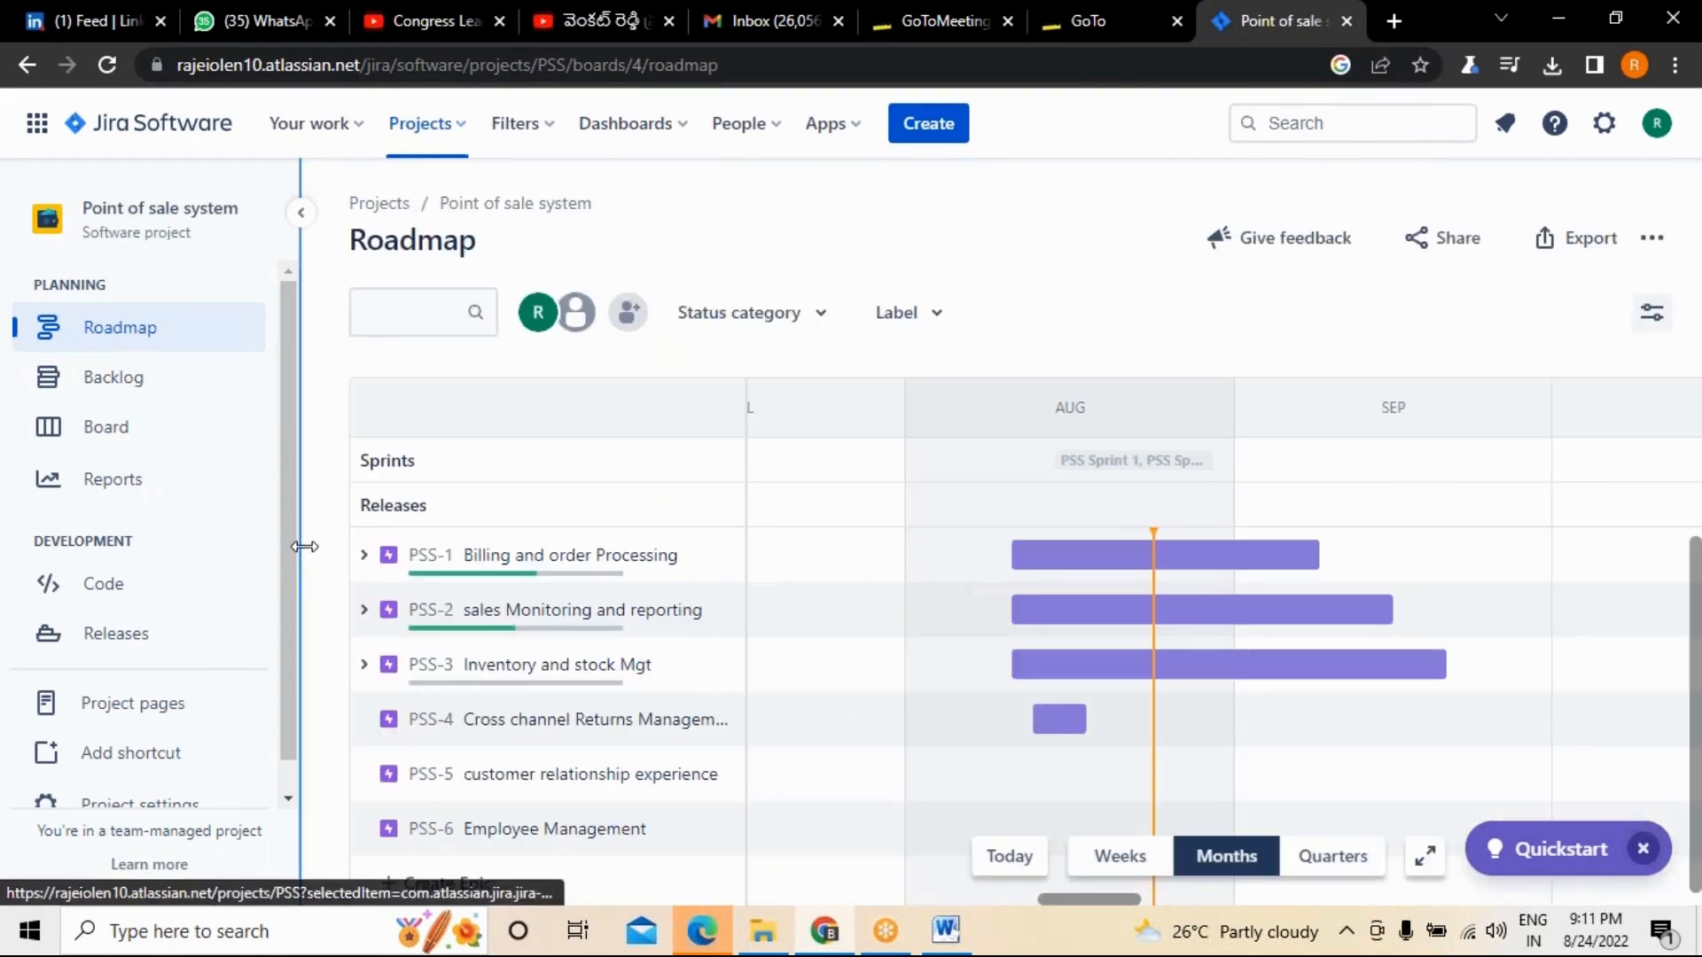
{"action": "left_click", "coordinate": [136, 634]}
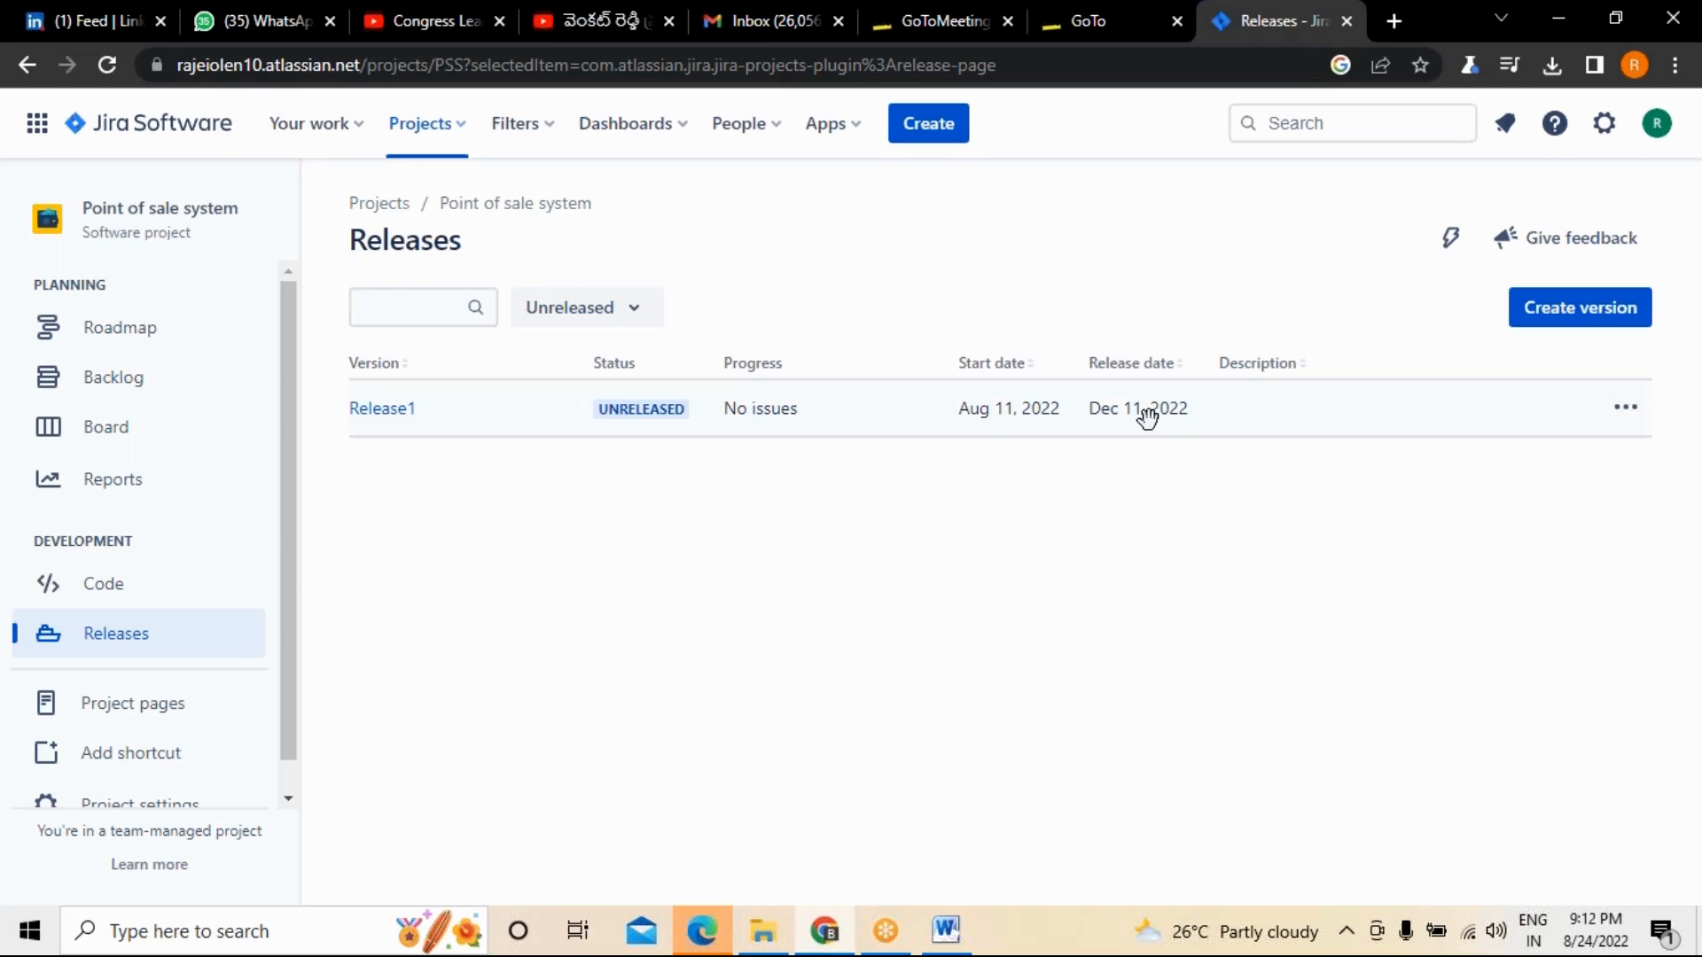
{"action": "left_click", "coordinate": [120, 330]}
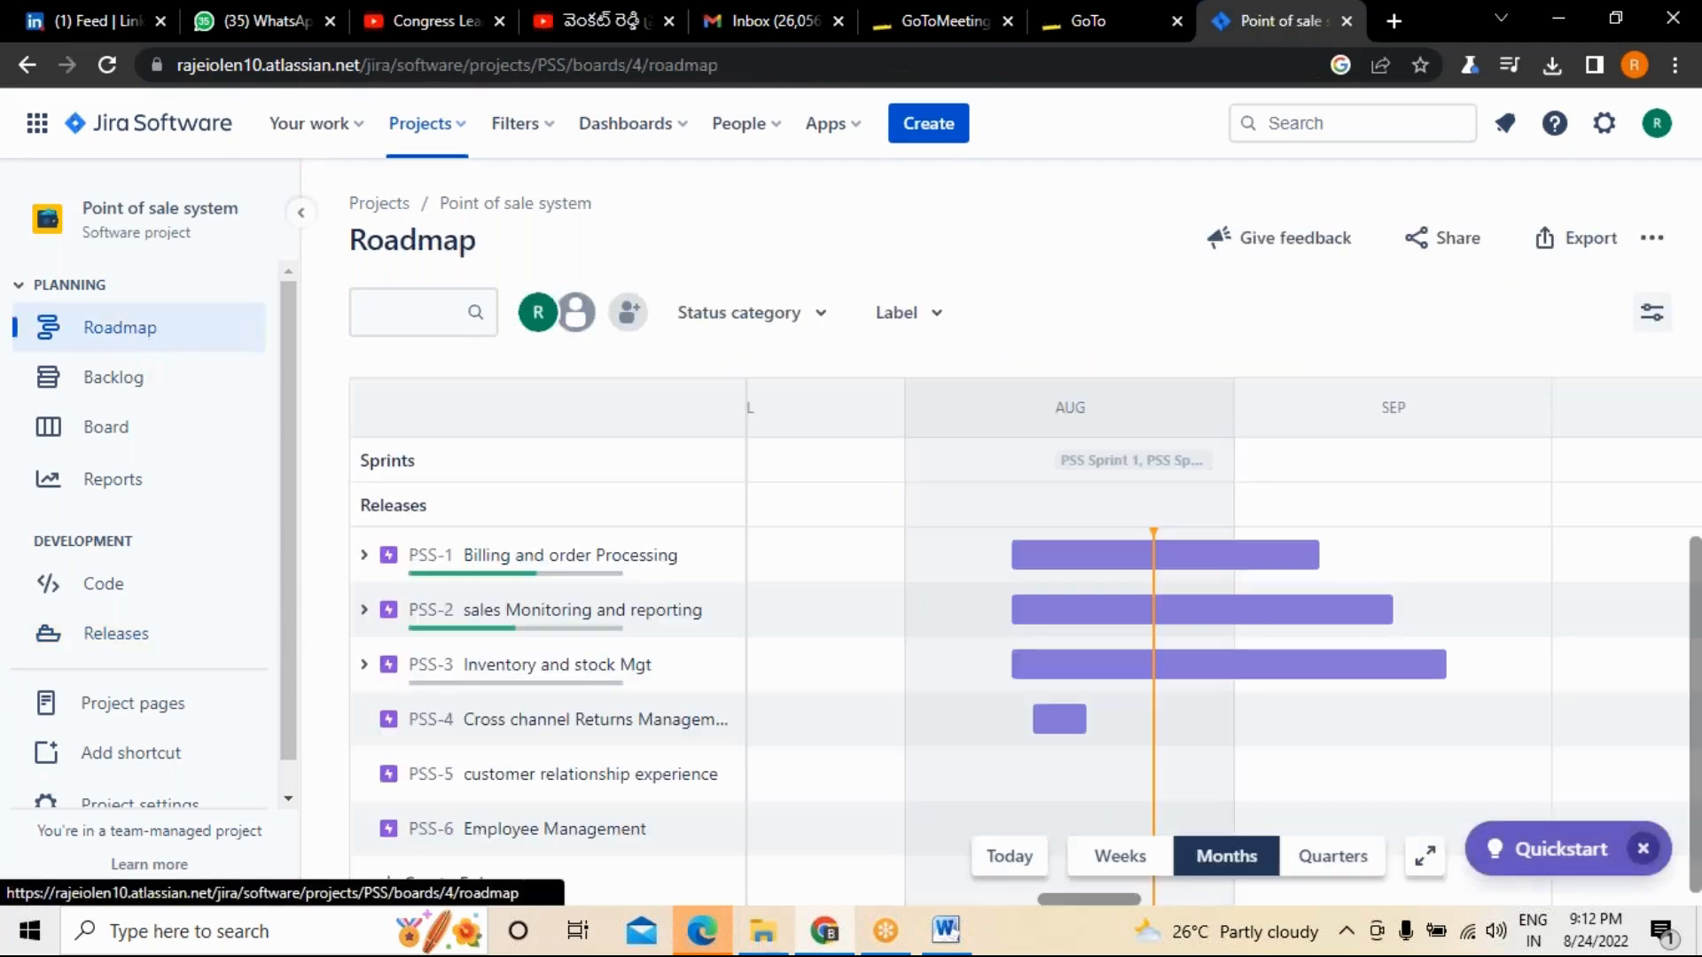
{"action": "left_click", "coordinate": [364, 555]}
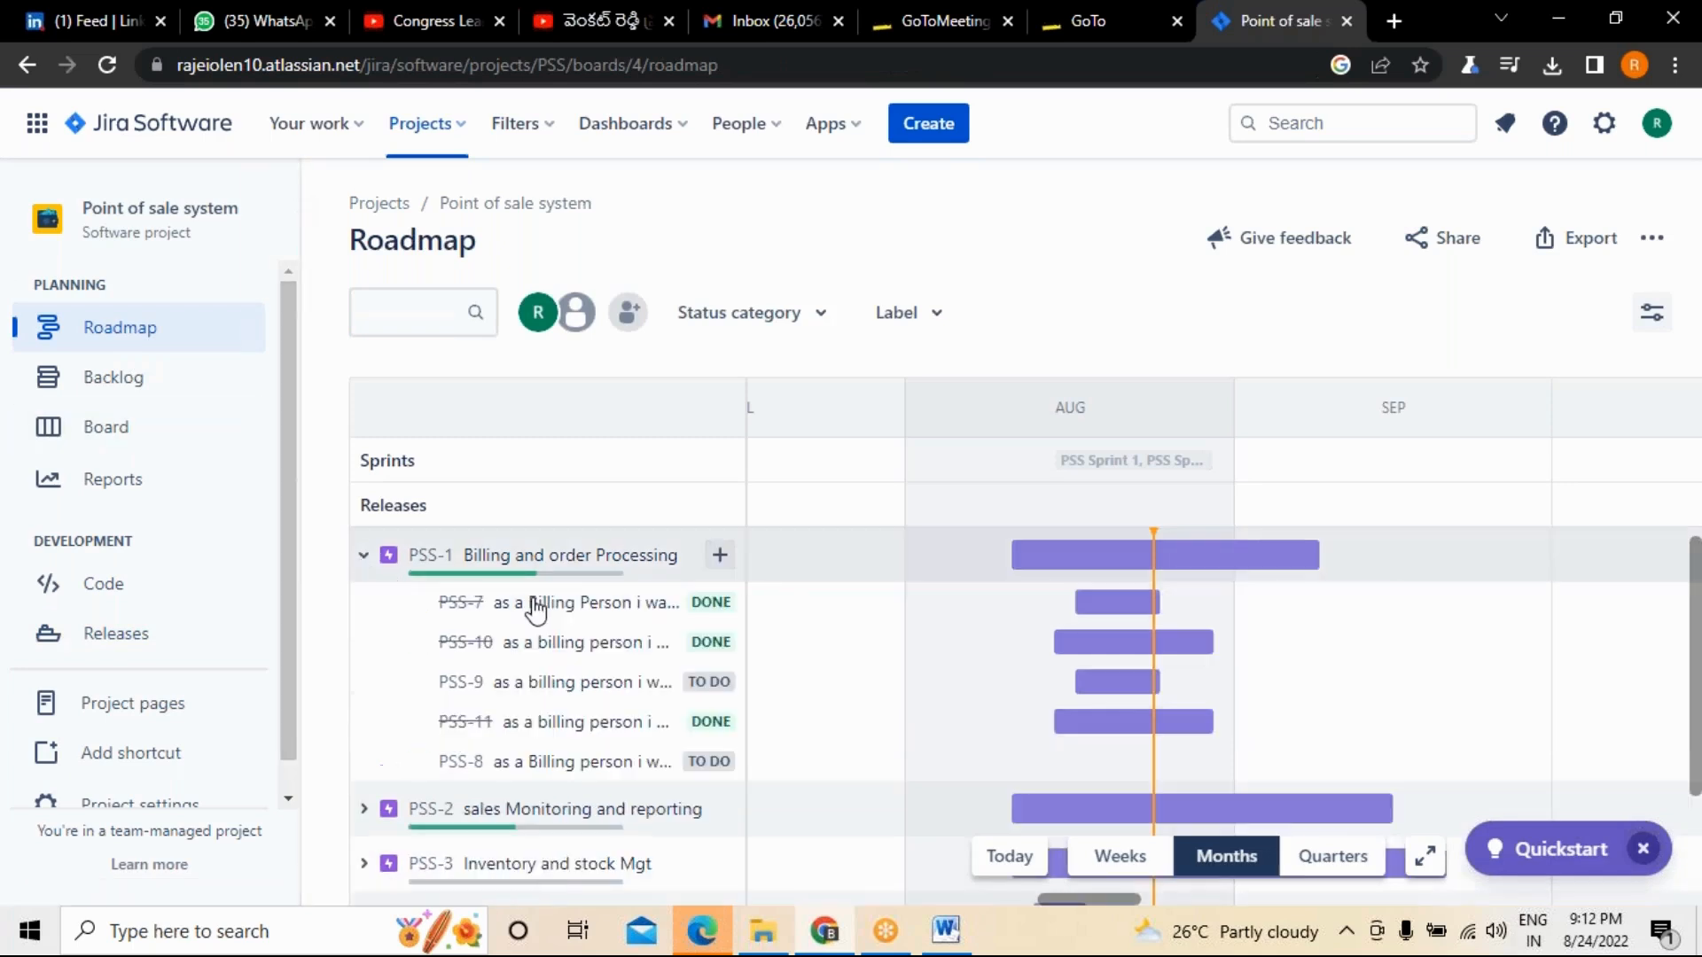
{"action": "left_click", "coordinate": [363, 555]}
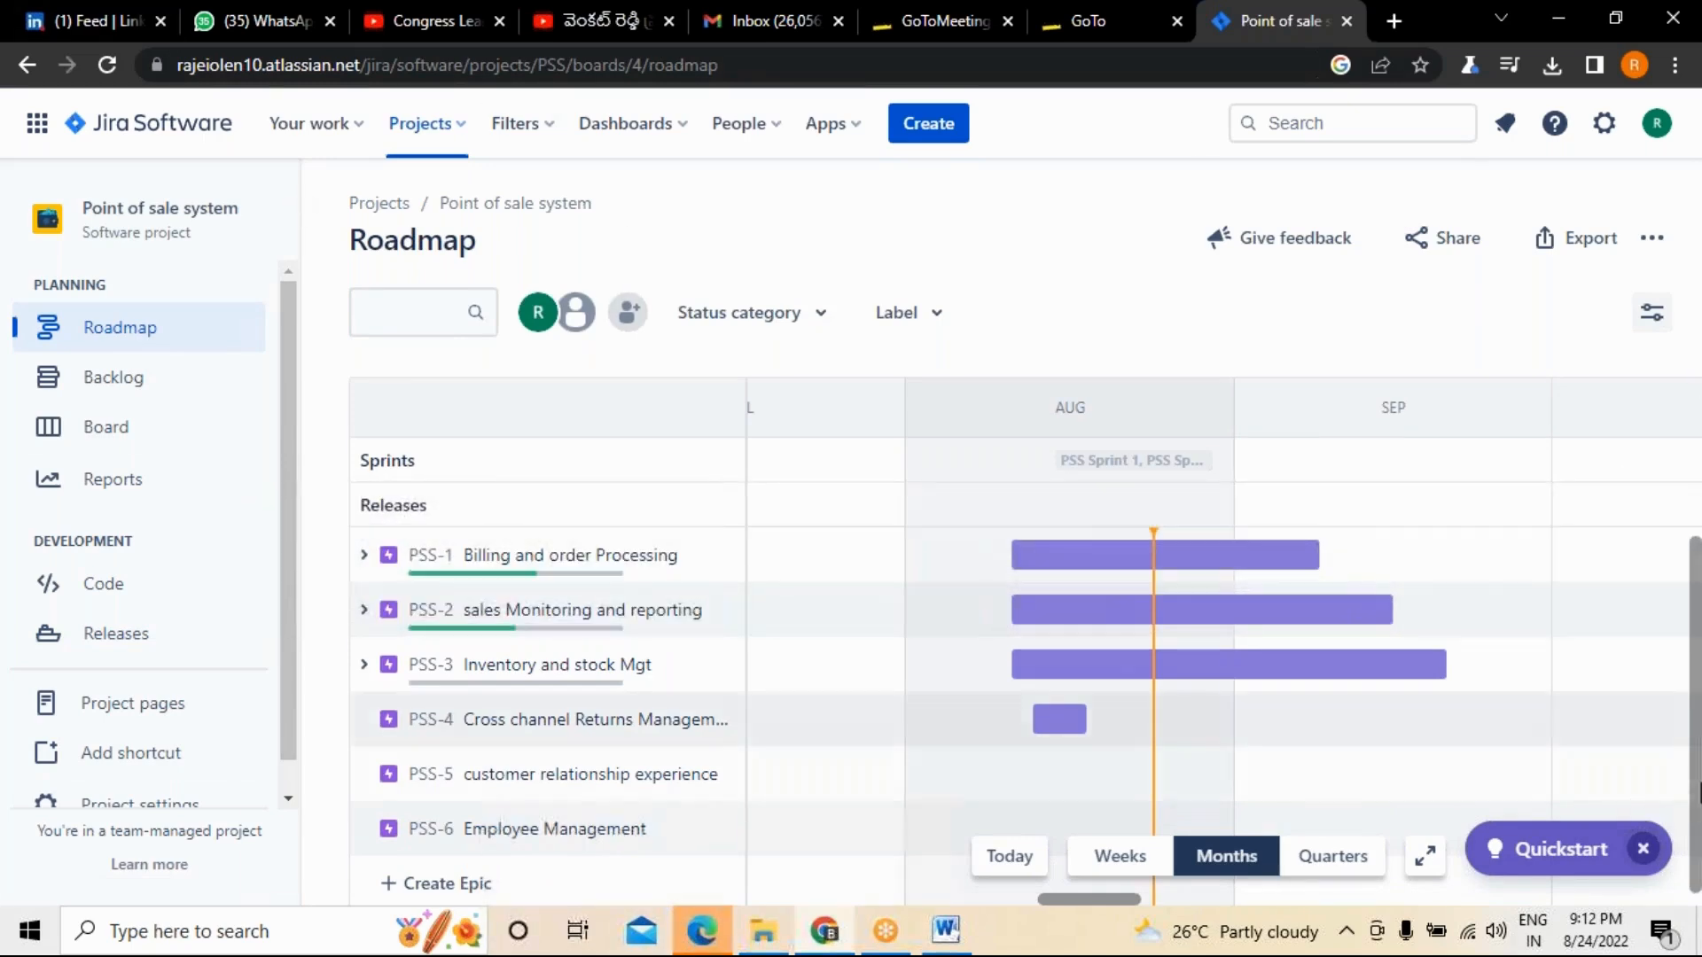
{"action": "left_click_drag", "start_coordinate": [1696, 760], "coordinate": [1700, 774]}
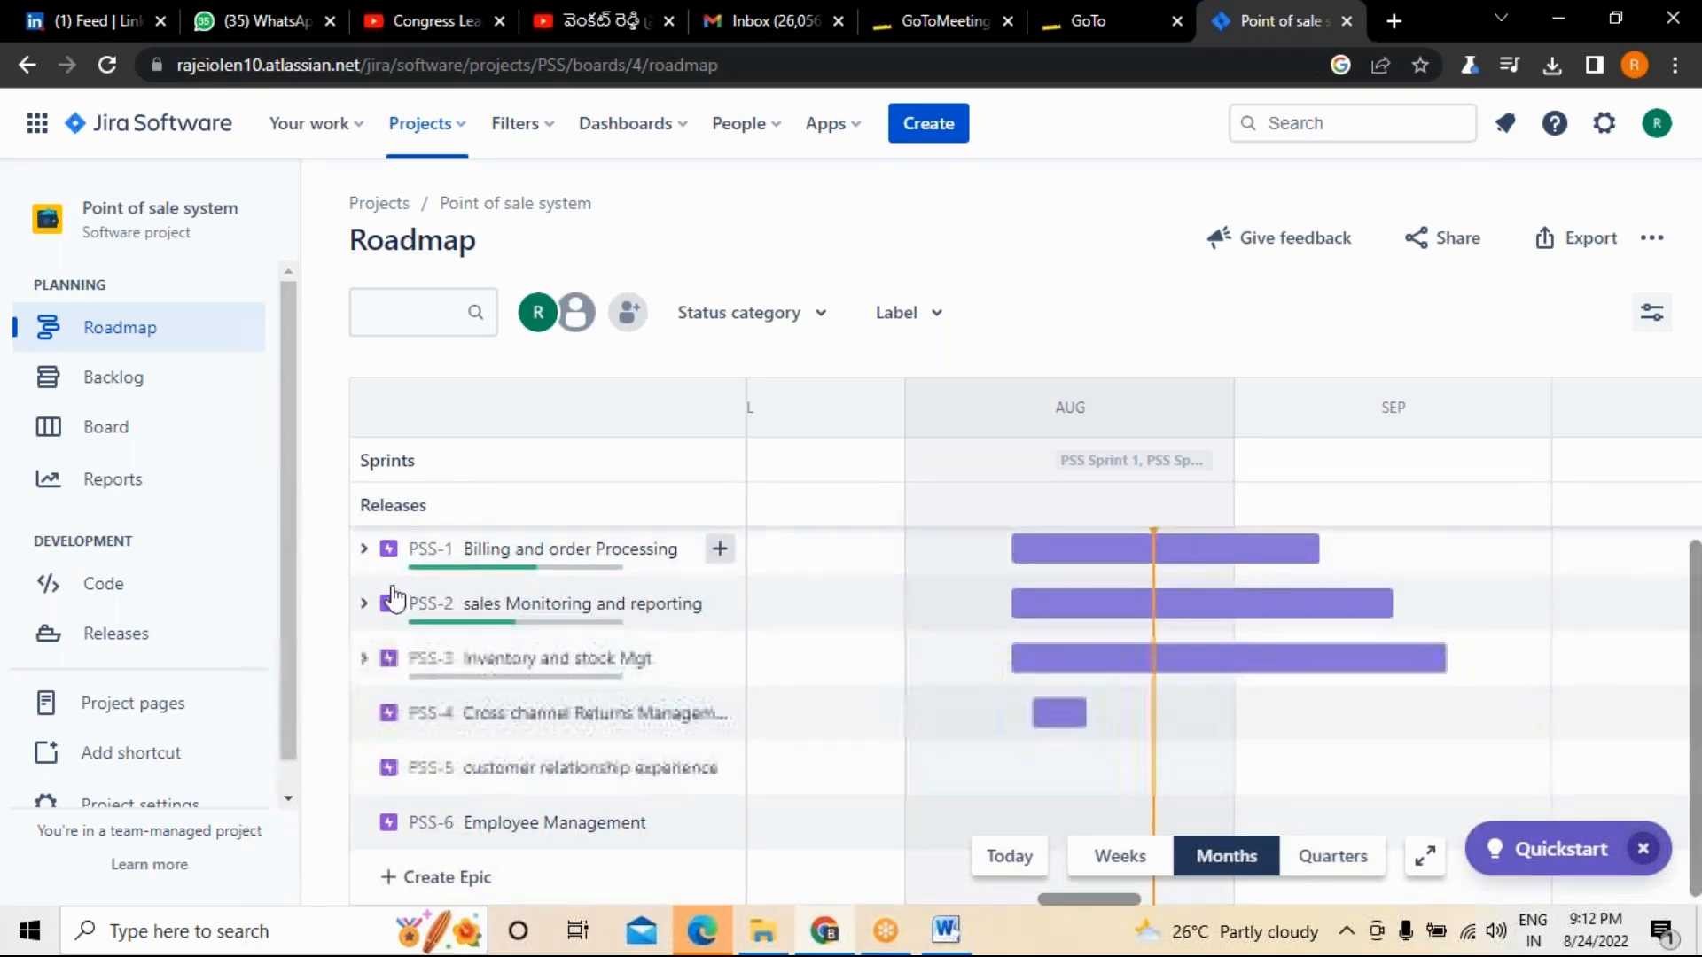
Set the status of story PSS-7 under the Billing and order Processing epic to To Do and close its details.
{"action": "left_click", "coordinate": [363, 549]}
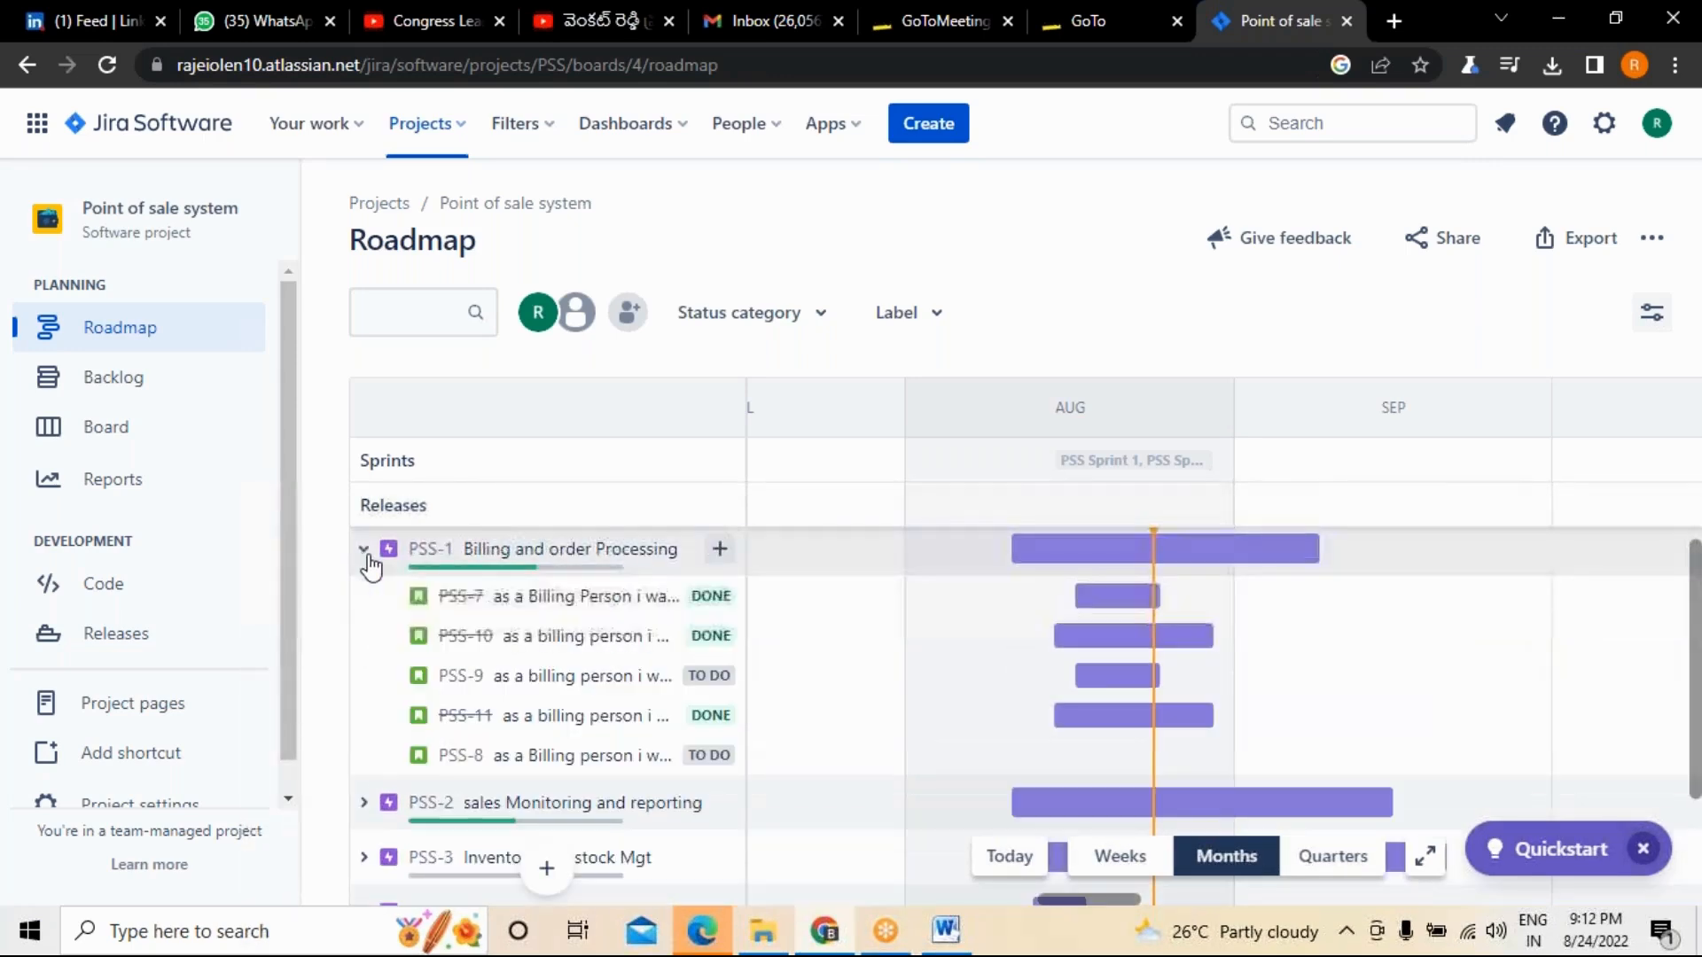
{"action": "left_click", "coordinate": [450, 609]}
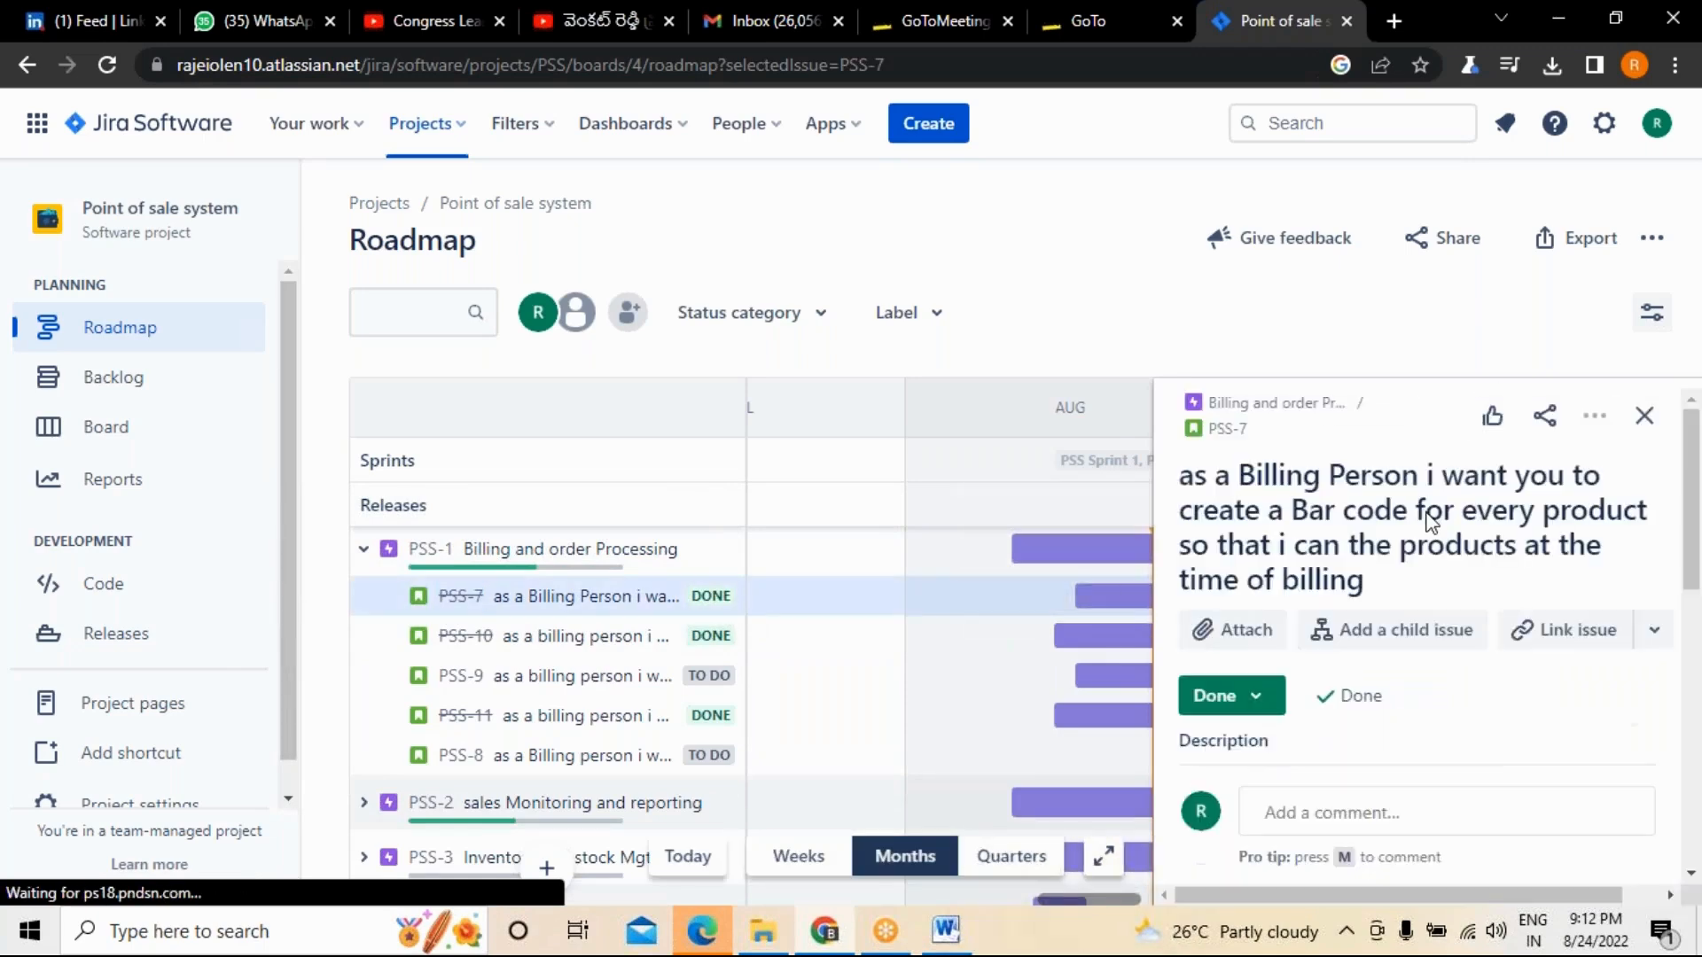
{"action": "left_click", "coordinate": [1273, 714]}
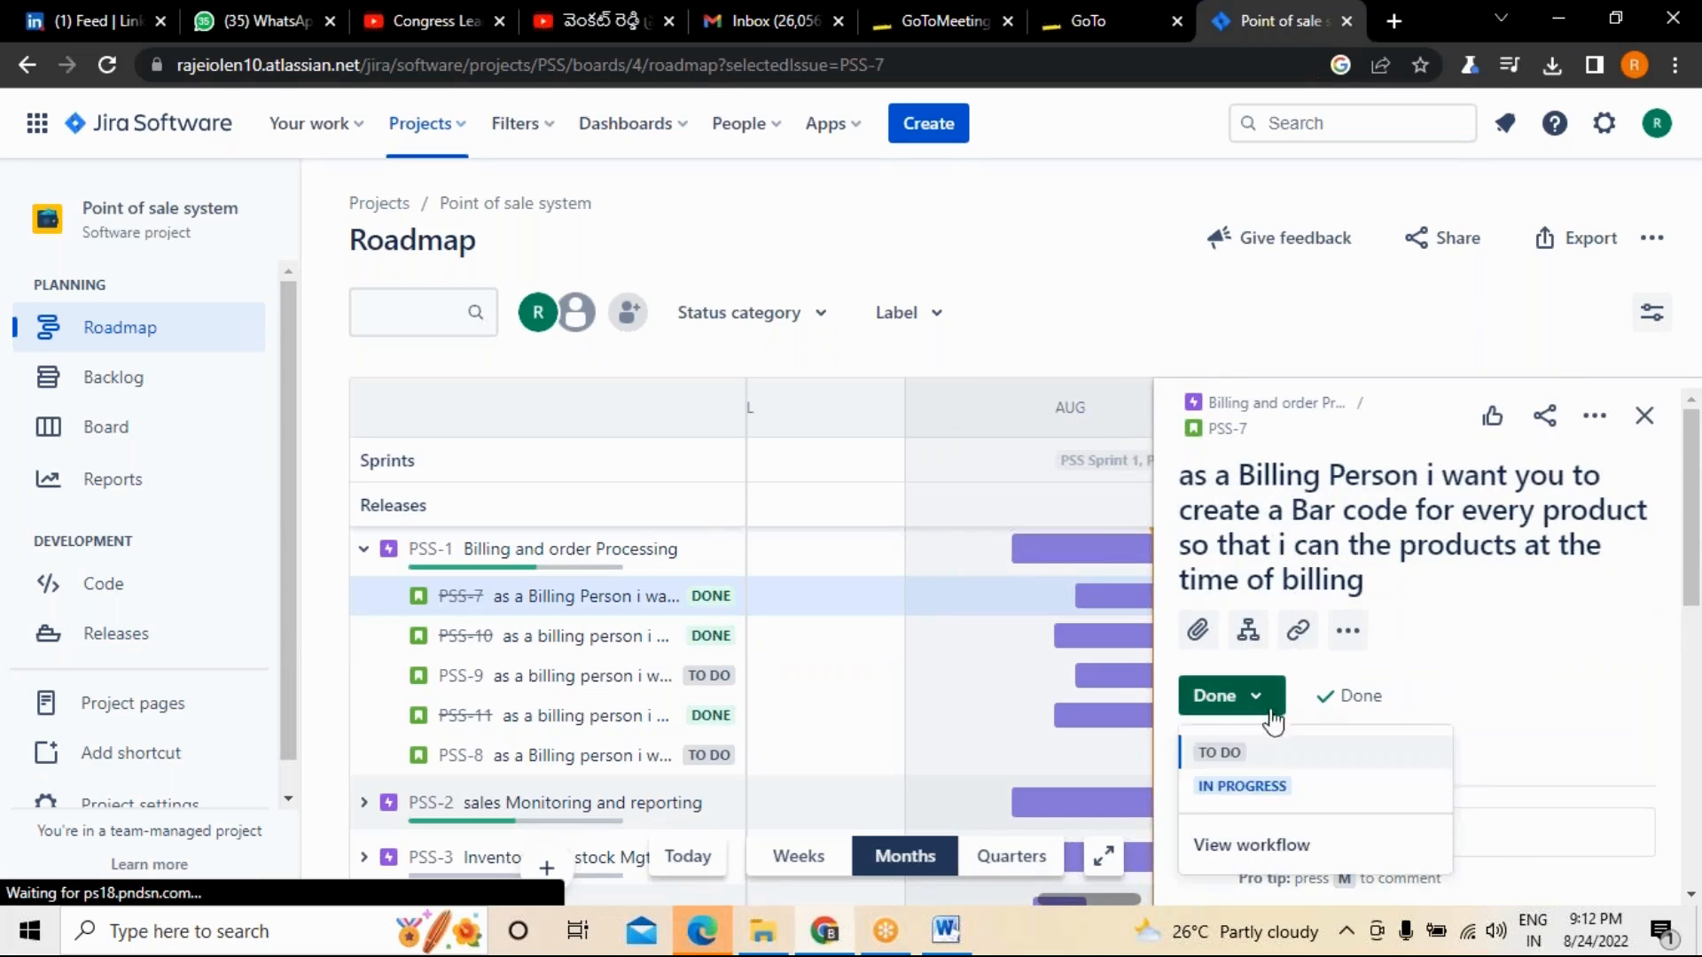
{"action": "left_click", "coordinate": [1246, 760]}
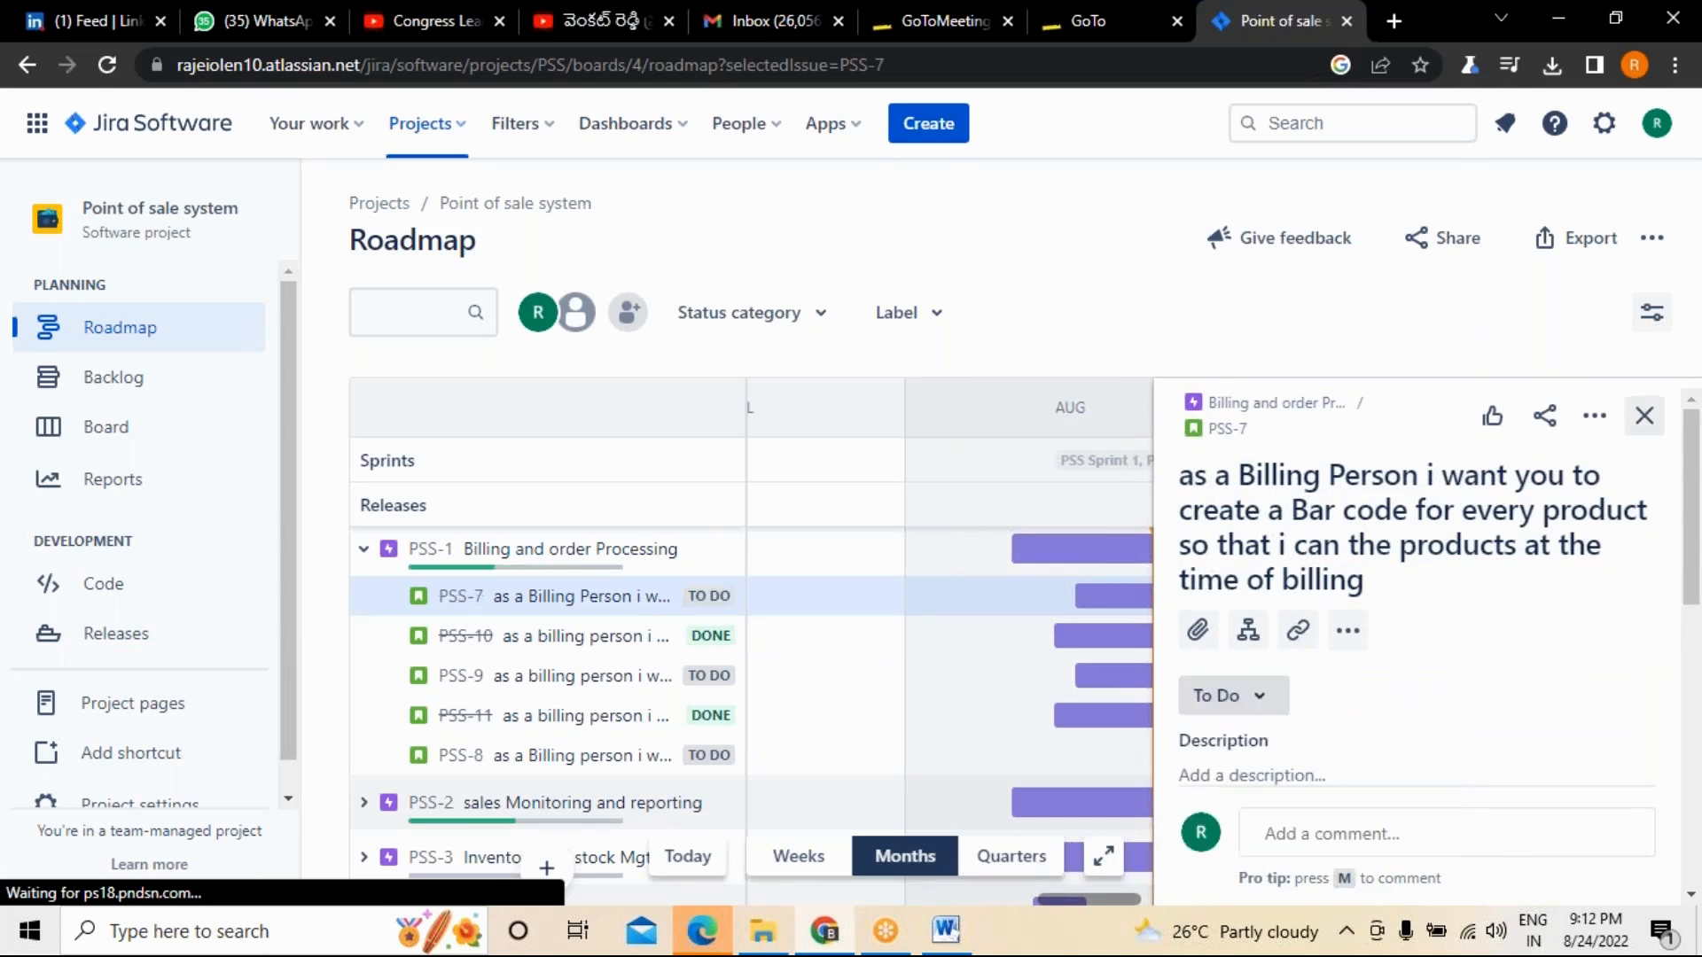
{"action": "left_click", "coordinate": [1644, 415]}
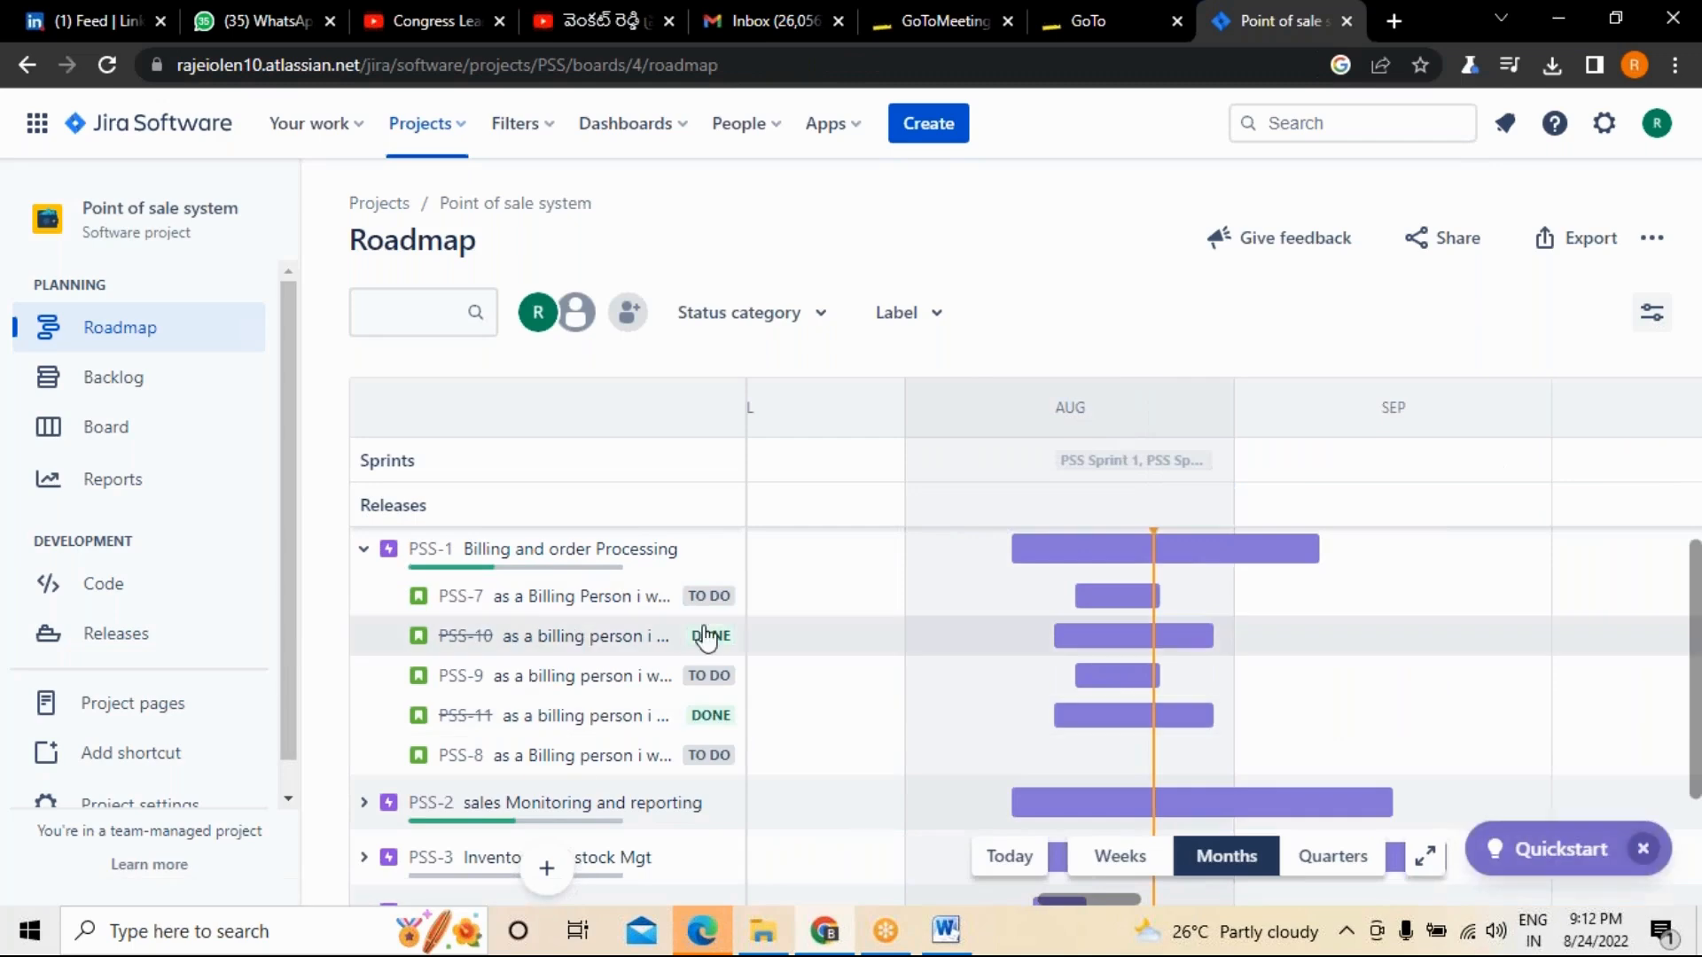
Set the status of story PSS-10 under the same epic to To Do and close its details.
{"action": "left_click", "coordinate": [709, 638]}
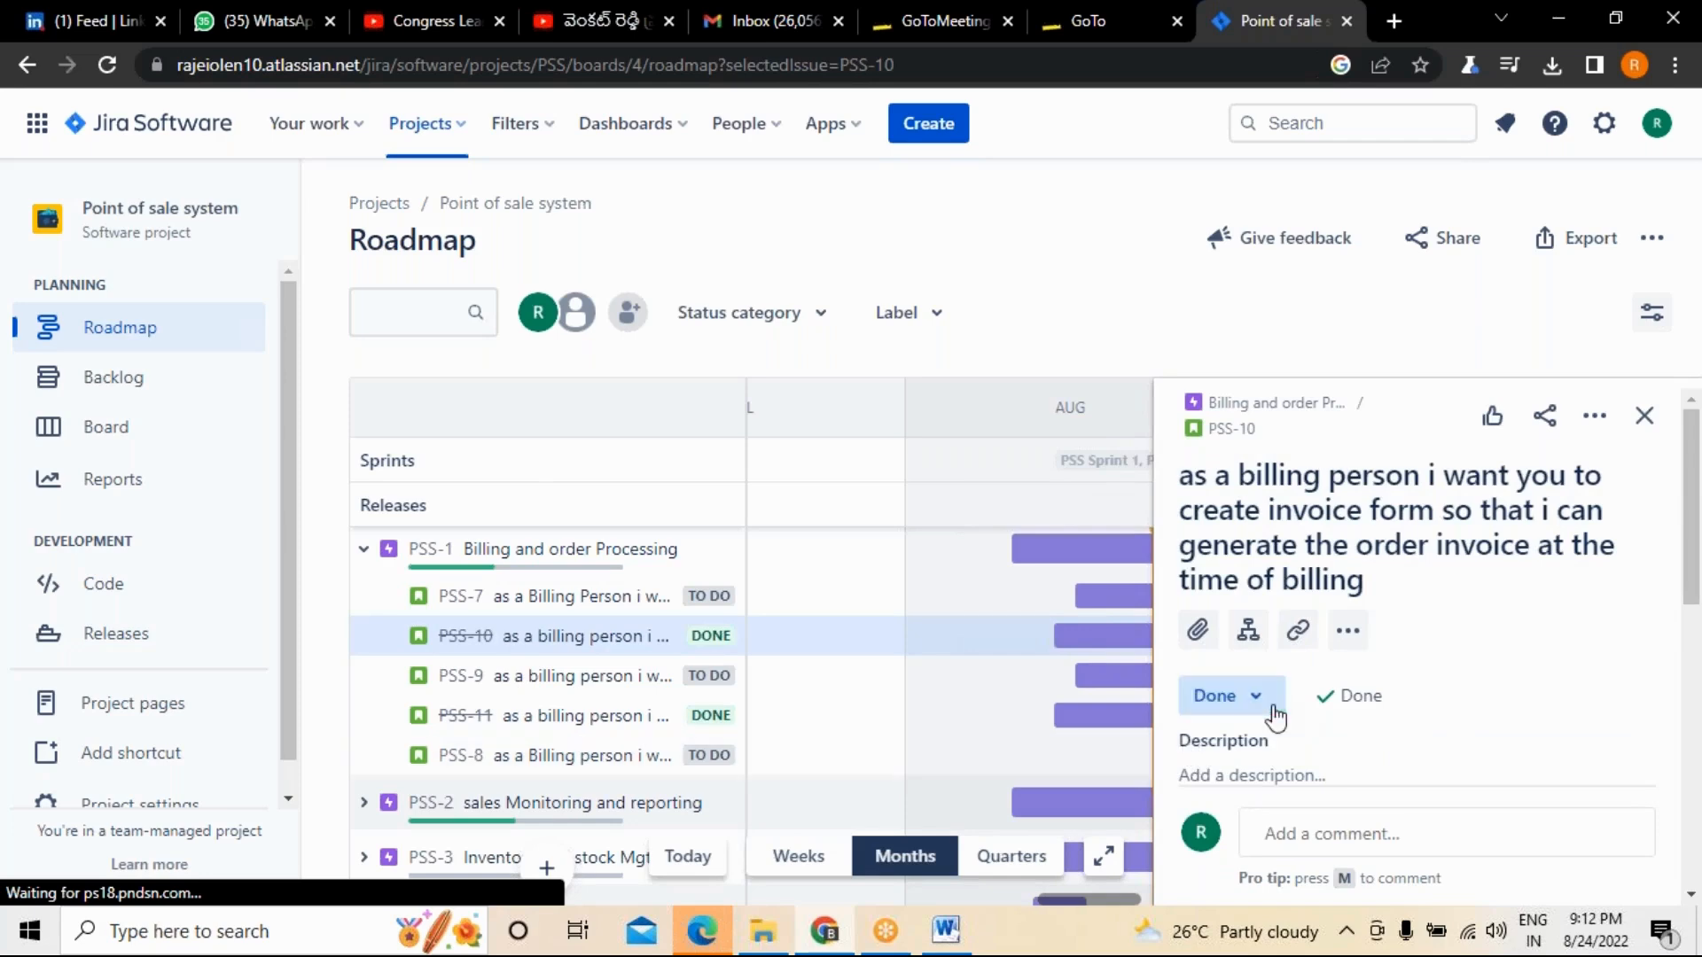
{"action": "left_click", "coordinate": [1267, 700]}
{"action": "left_click", "coordinate": [1257, 747]}
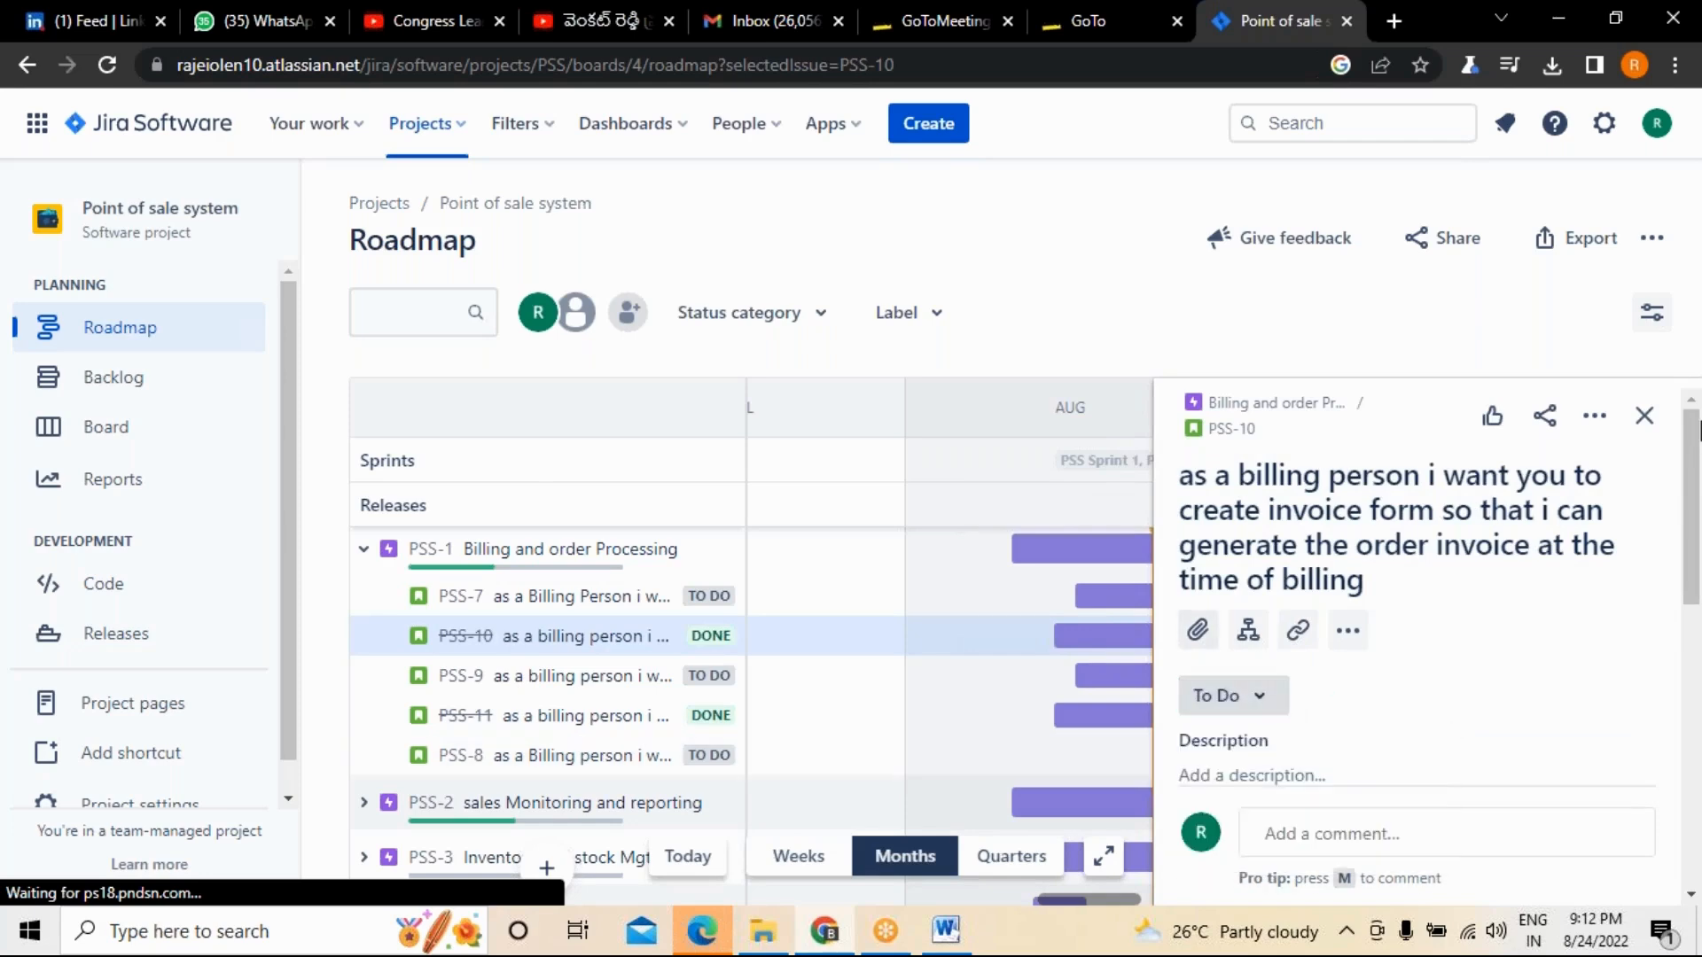
{"action": "left_click", "coordinate": [1644, 415]}
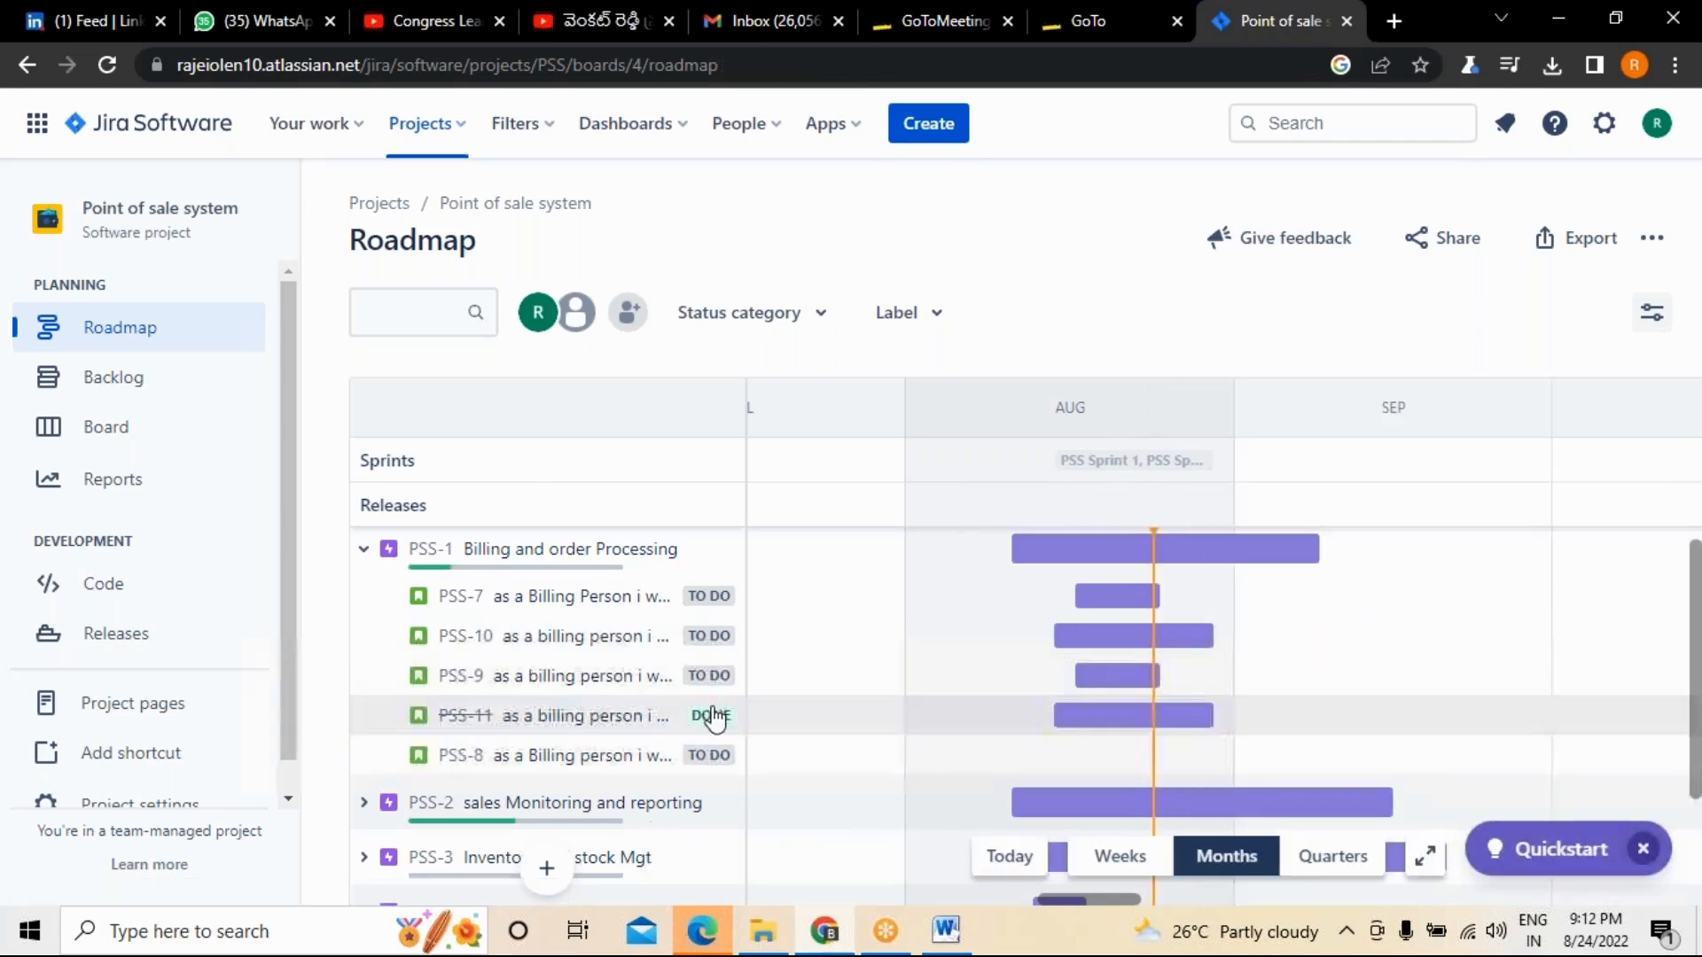
Change story PSS-11 about emailing invoices to To Do and close its details.
{"action": "left_click", "coordinate": [708, 713]}
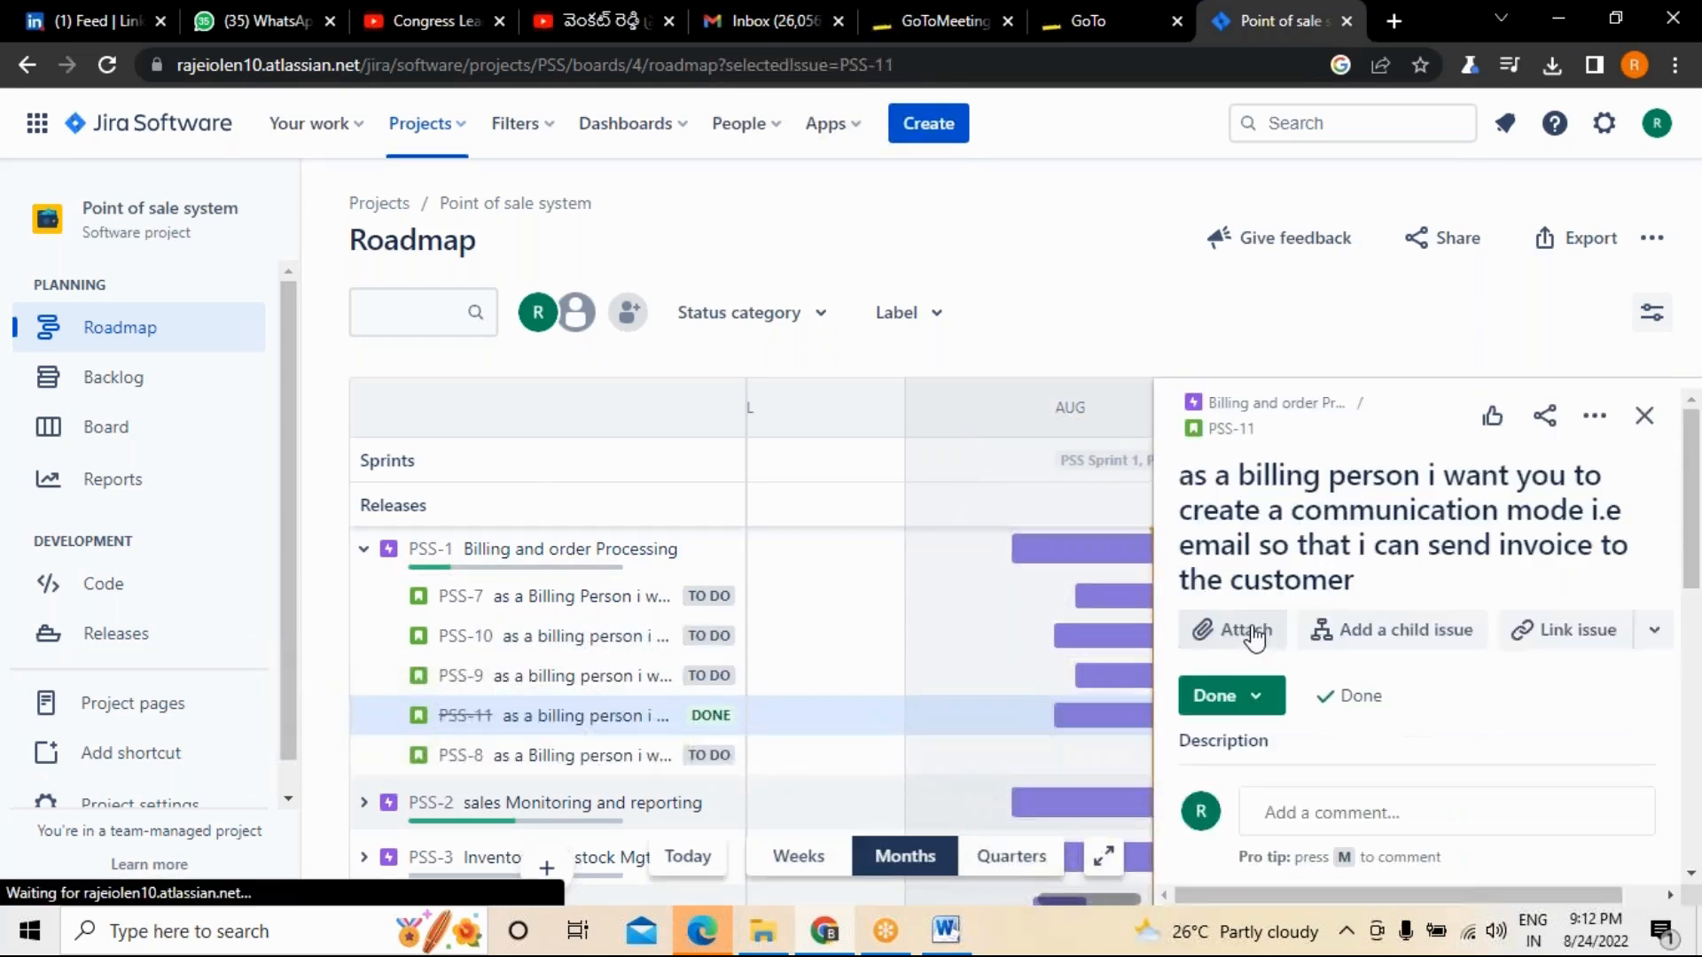
{"action": "left_click", "coordinate": [1226, 696]}
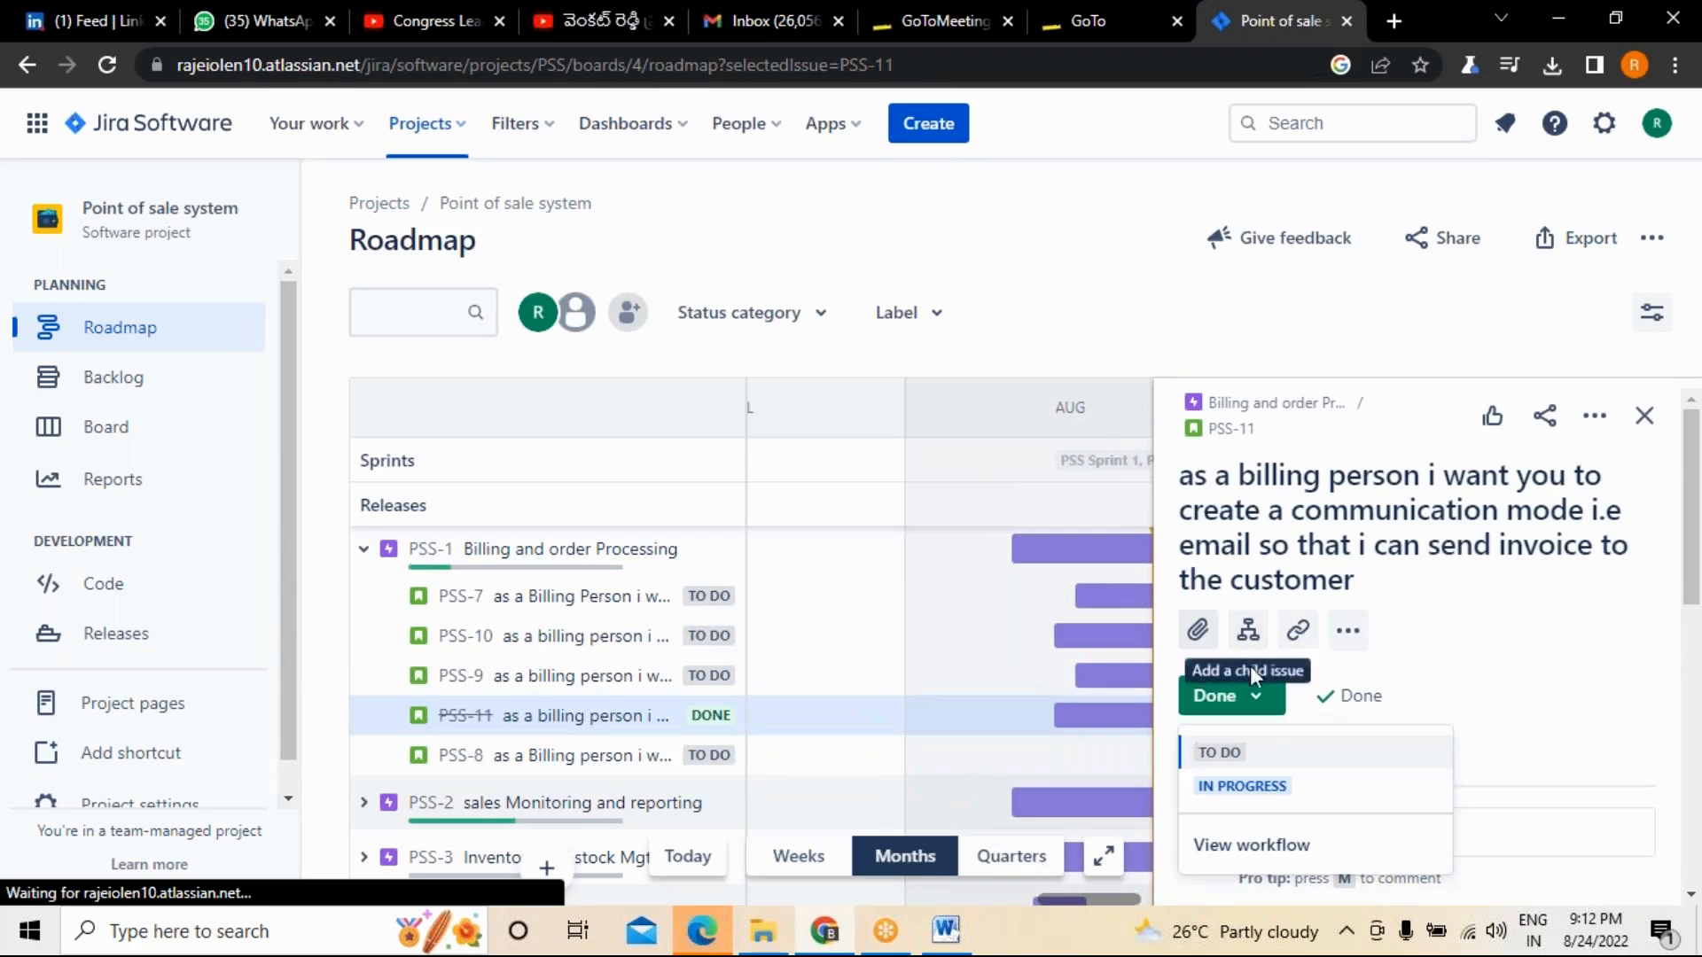
{"action": "left_click", "coordinate": [1221, 754]}
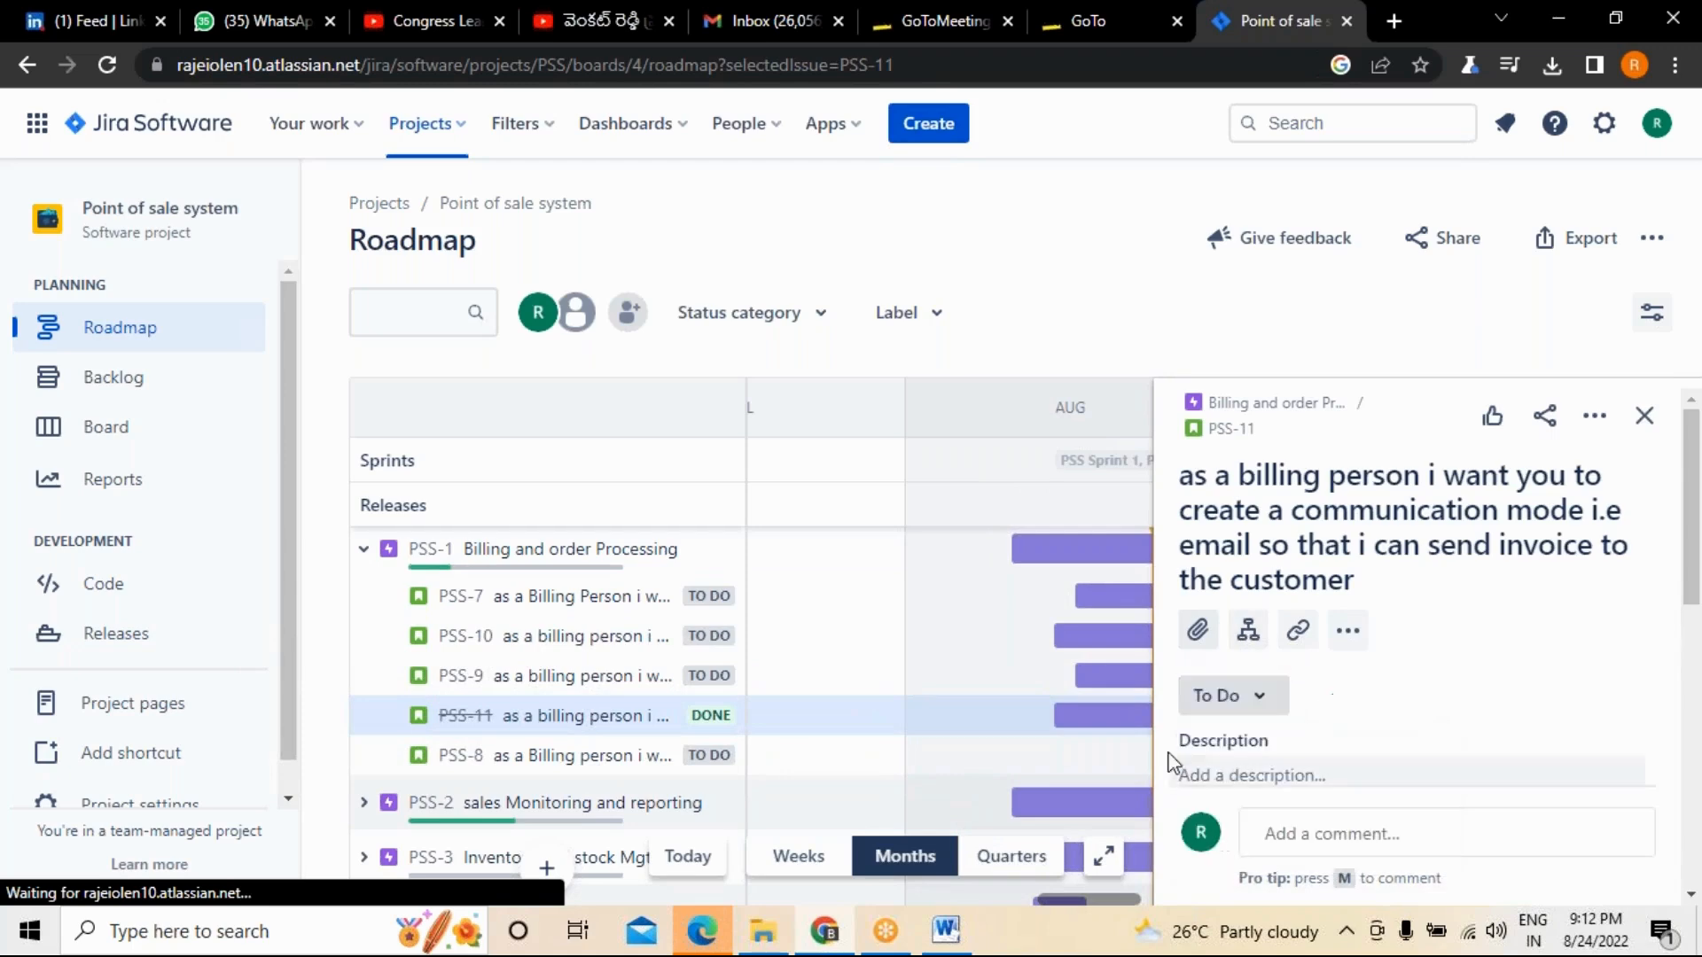
{"action": "left_click", "coordinate": [1644, 416]}
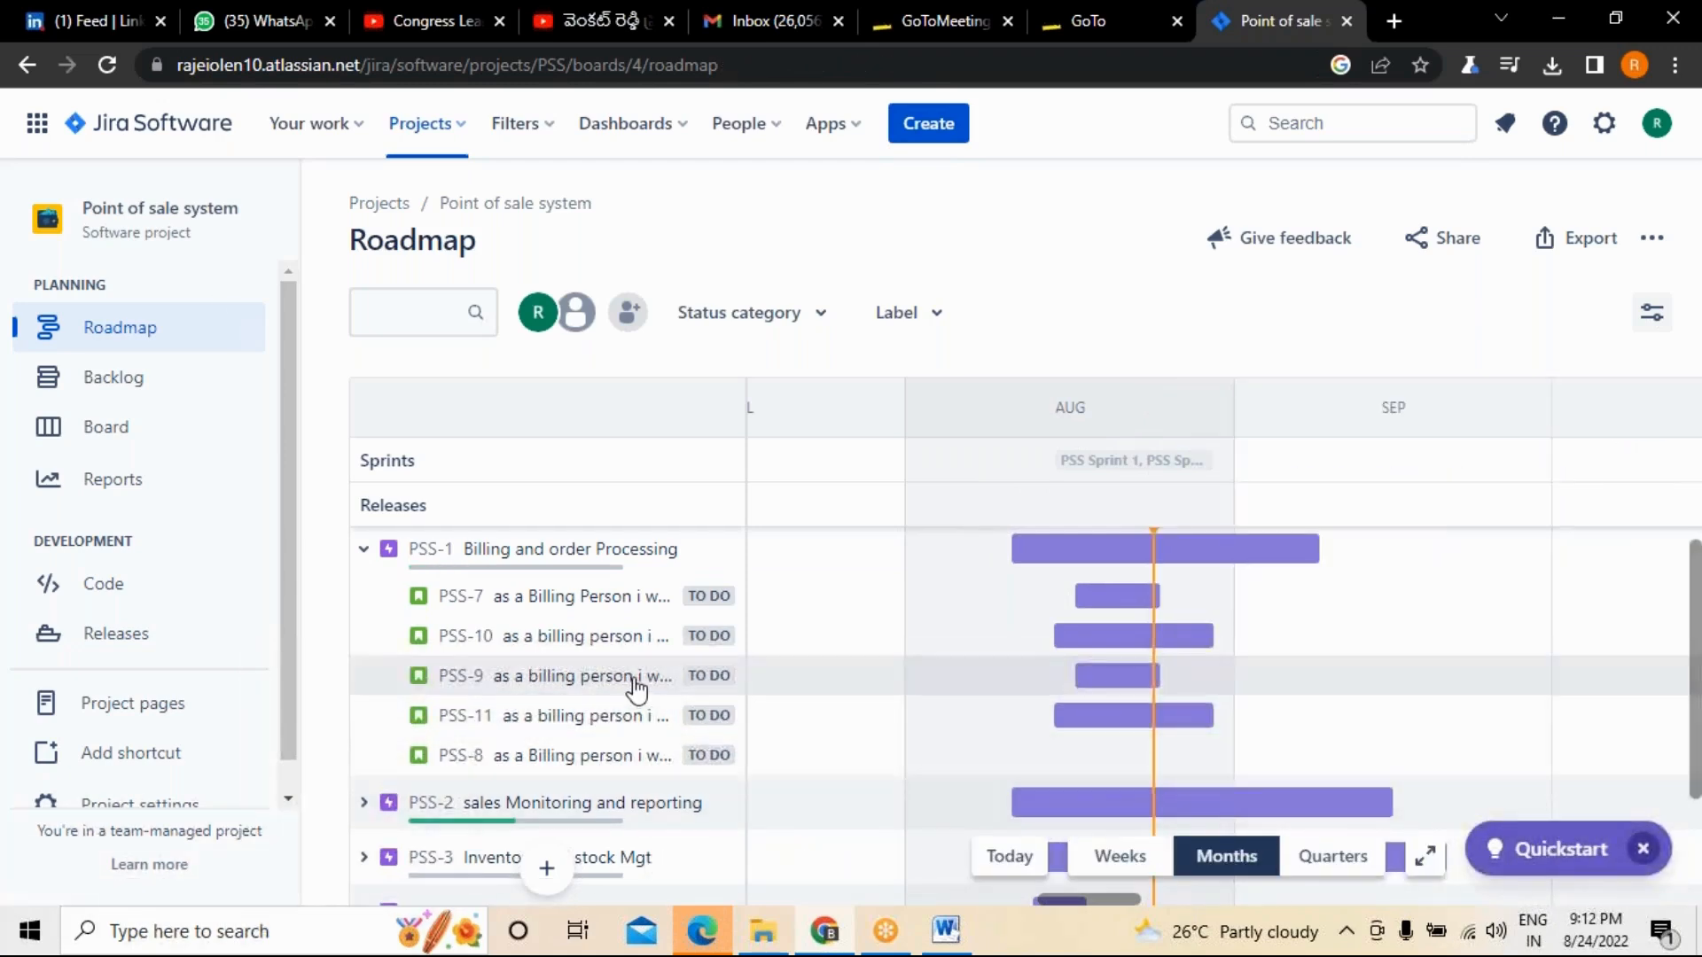
Expand the sales Monitoring and reporting epic and set the status of story PSS-15 to To Do.
{"action": "scroll", "coordinate": [621, 709], "scroll_direction": "down", "scroll_amount": 3}
{"action": "left_click", "coordinate": [364, 679]}
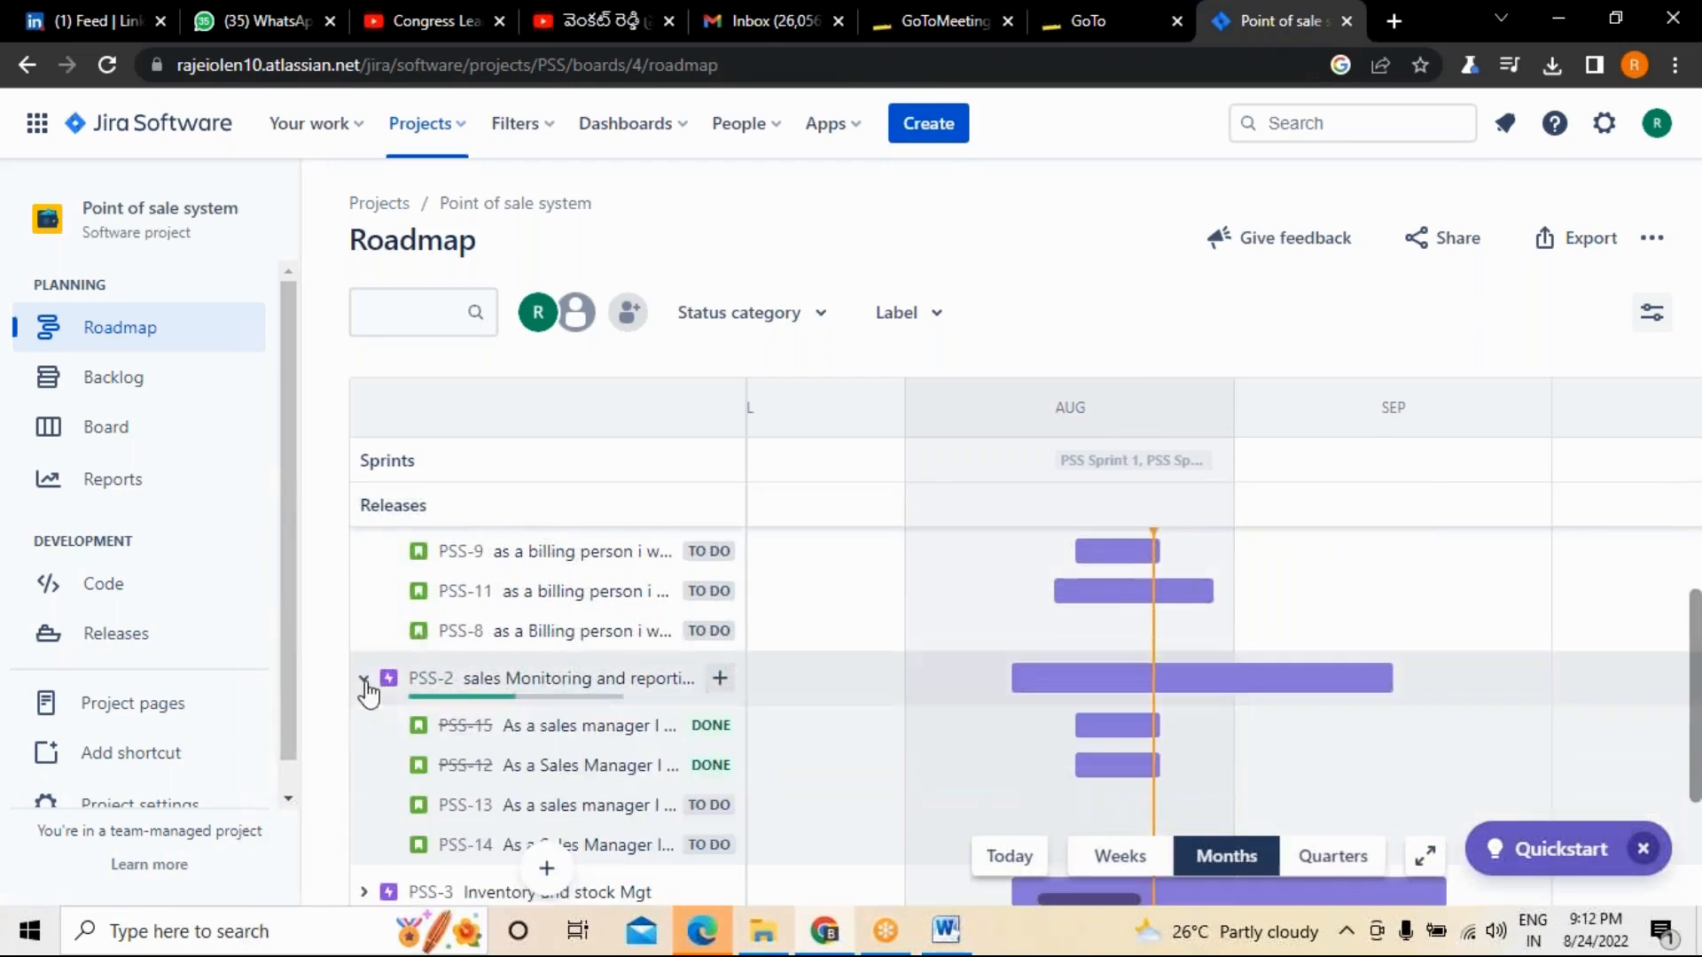
{"action": "left_click", "coordinate": [720, 734]}
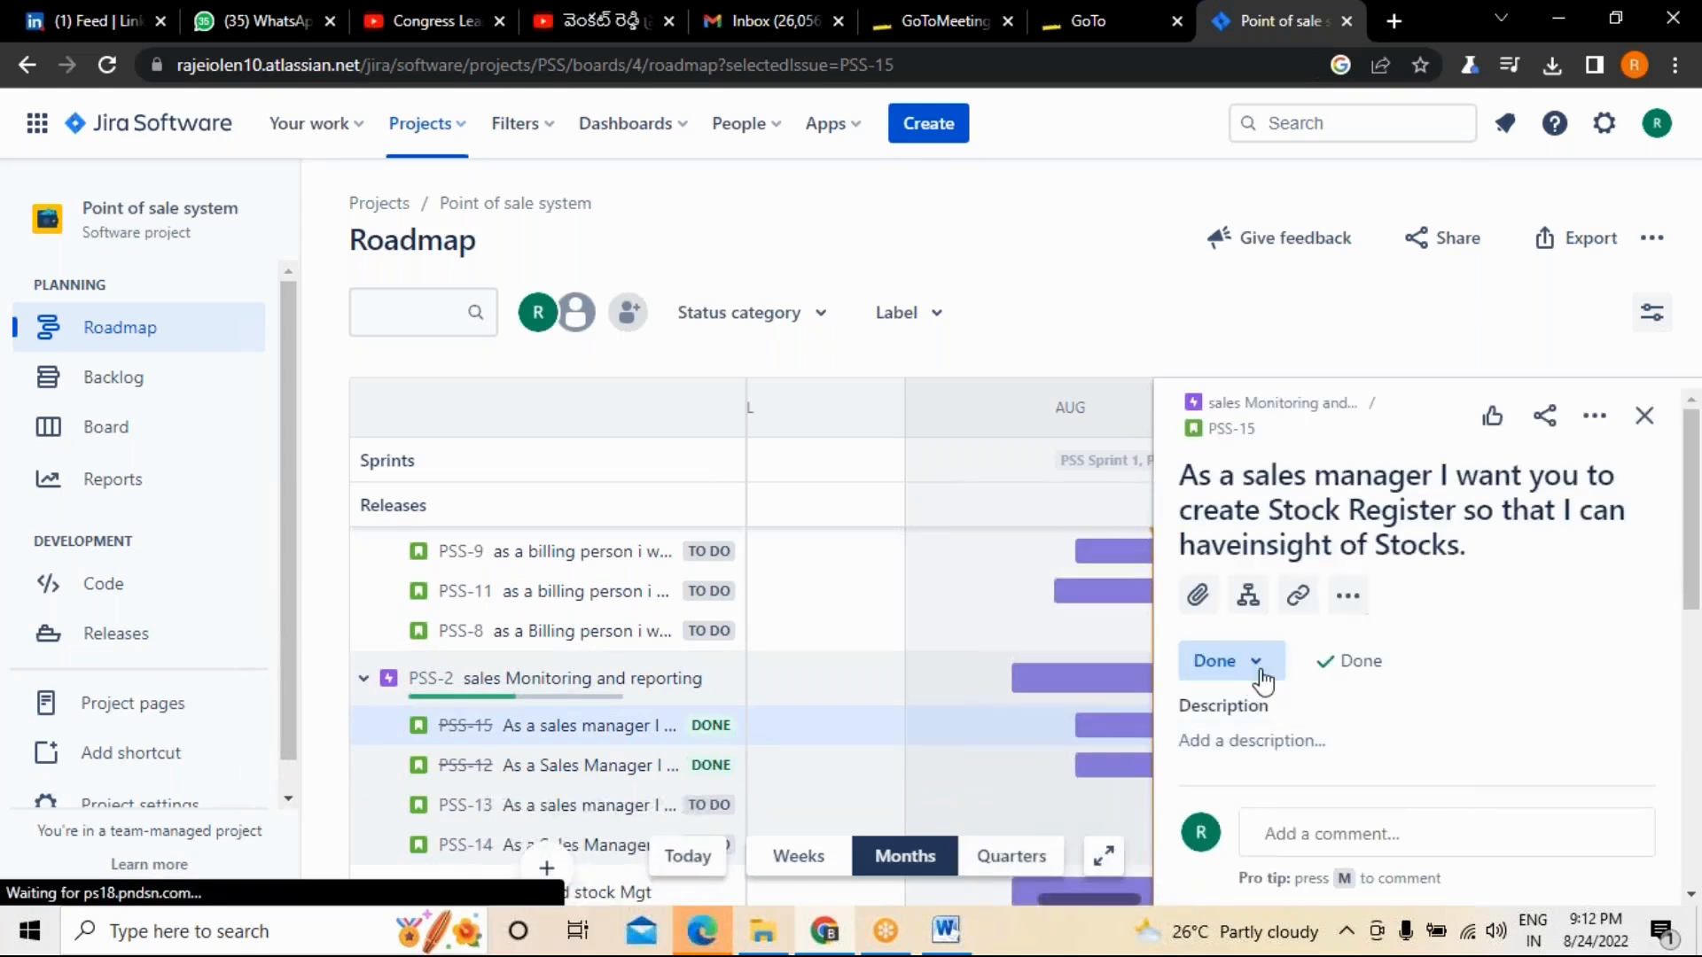
{"action": "left_click", "coordinate": [1255, 685]}
{"action": "left_click", "coordinate": [1228, 716]}
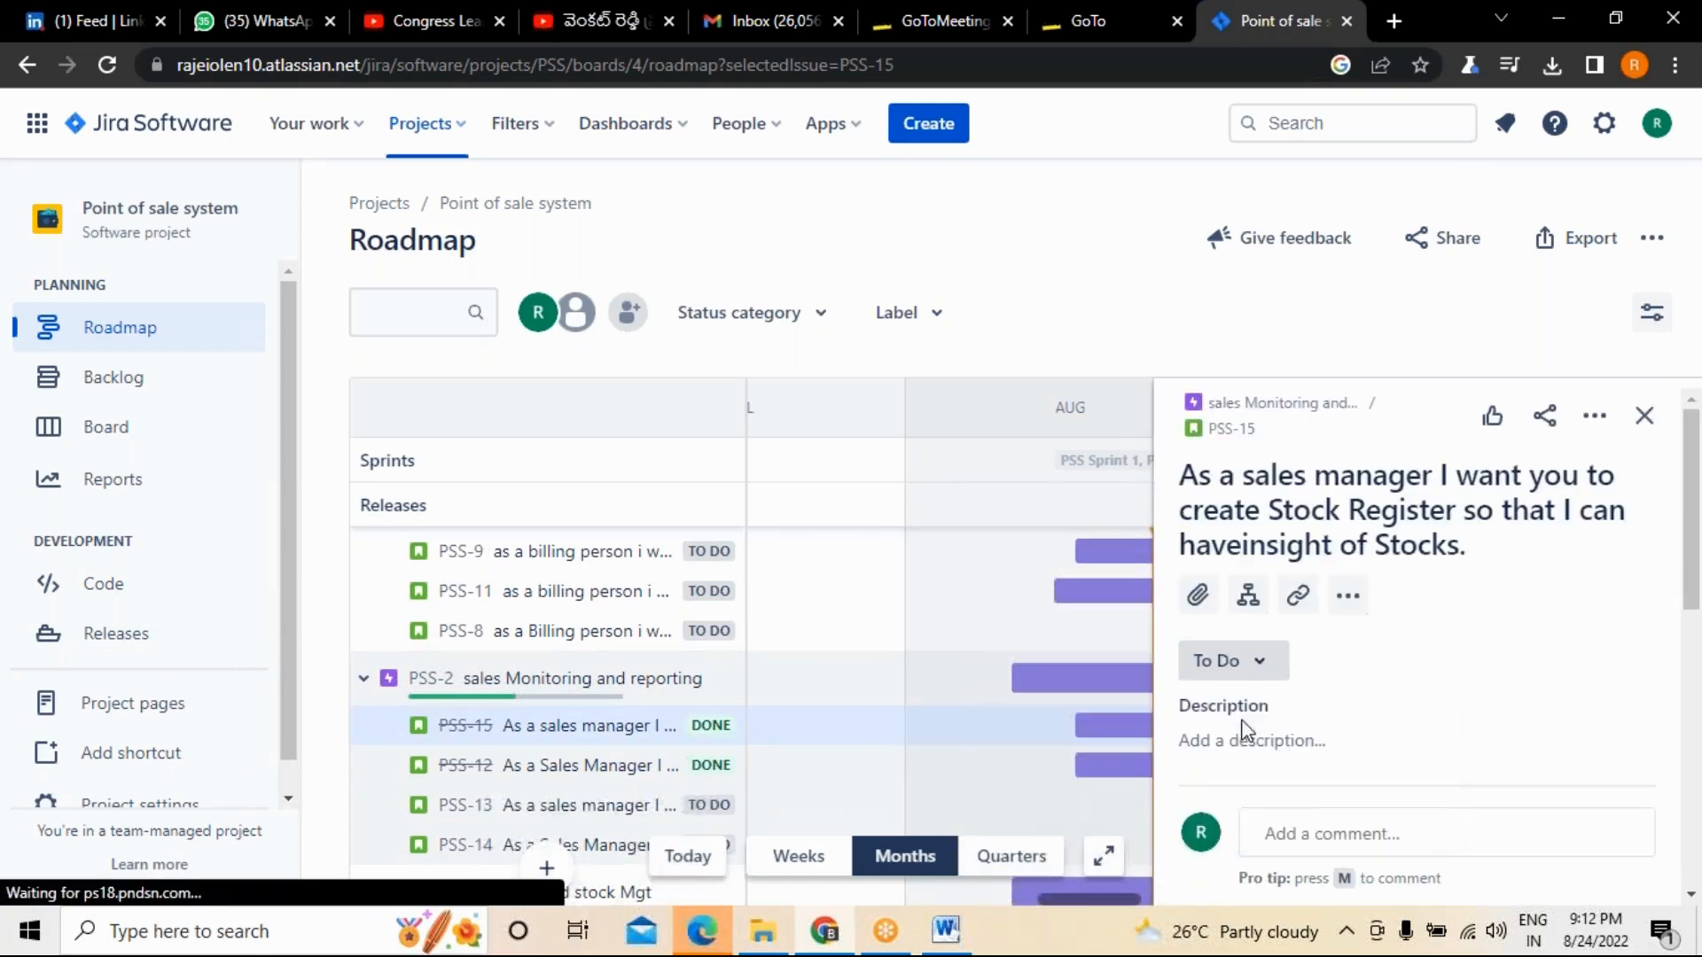
Set the status of story PSS-12 under the sales Monitoring and reporting epic to To Do.
{"action": "left_click", "coordinate": [797, 764]}
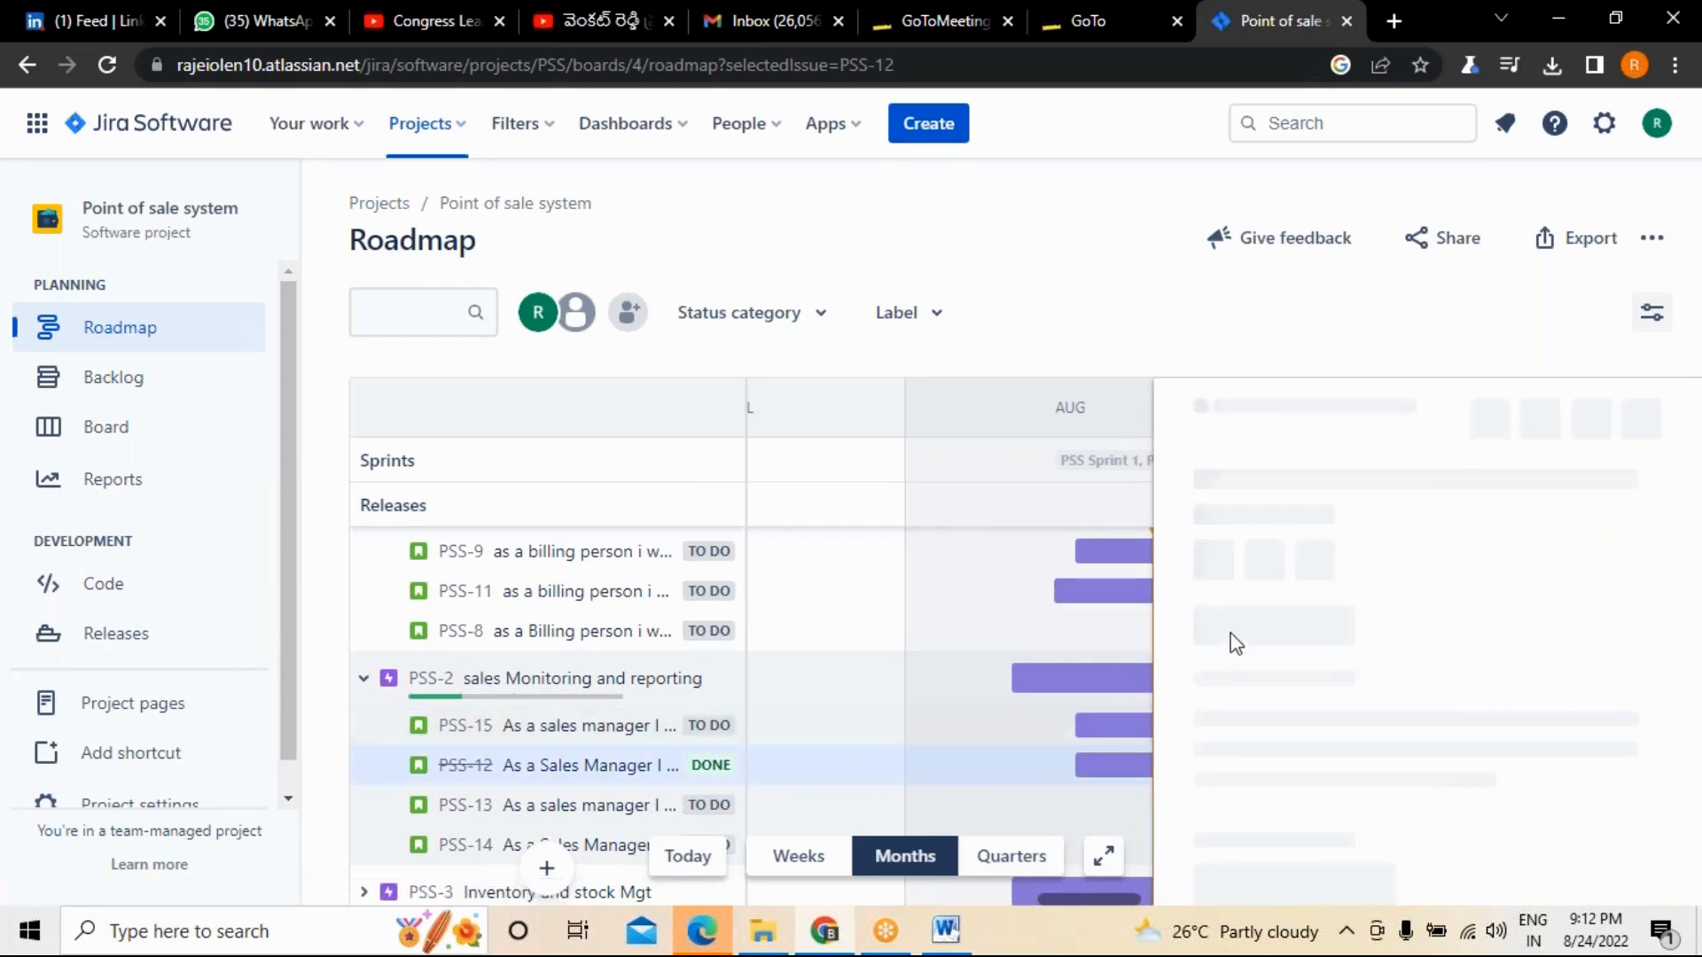
{"action": "left_click", "coordinate": [1248, 675]}
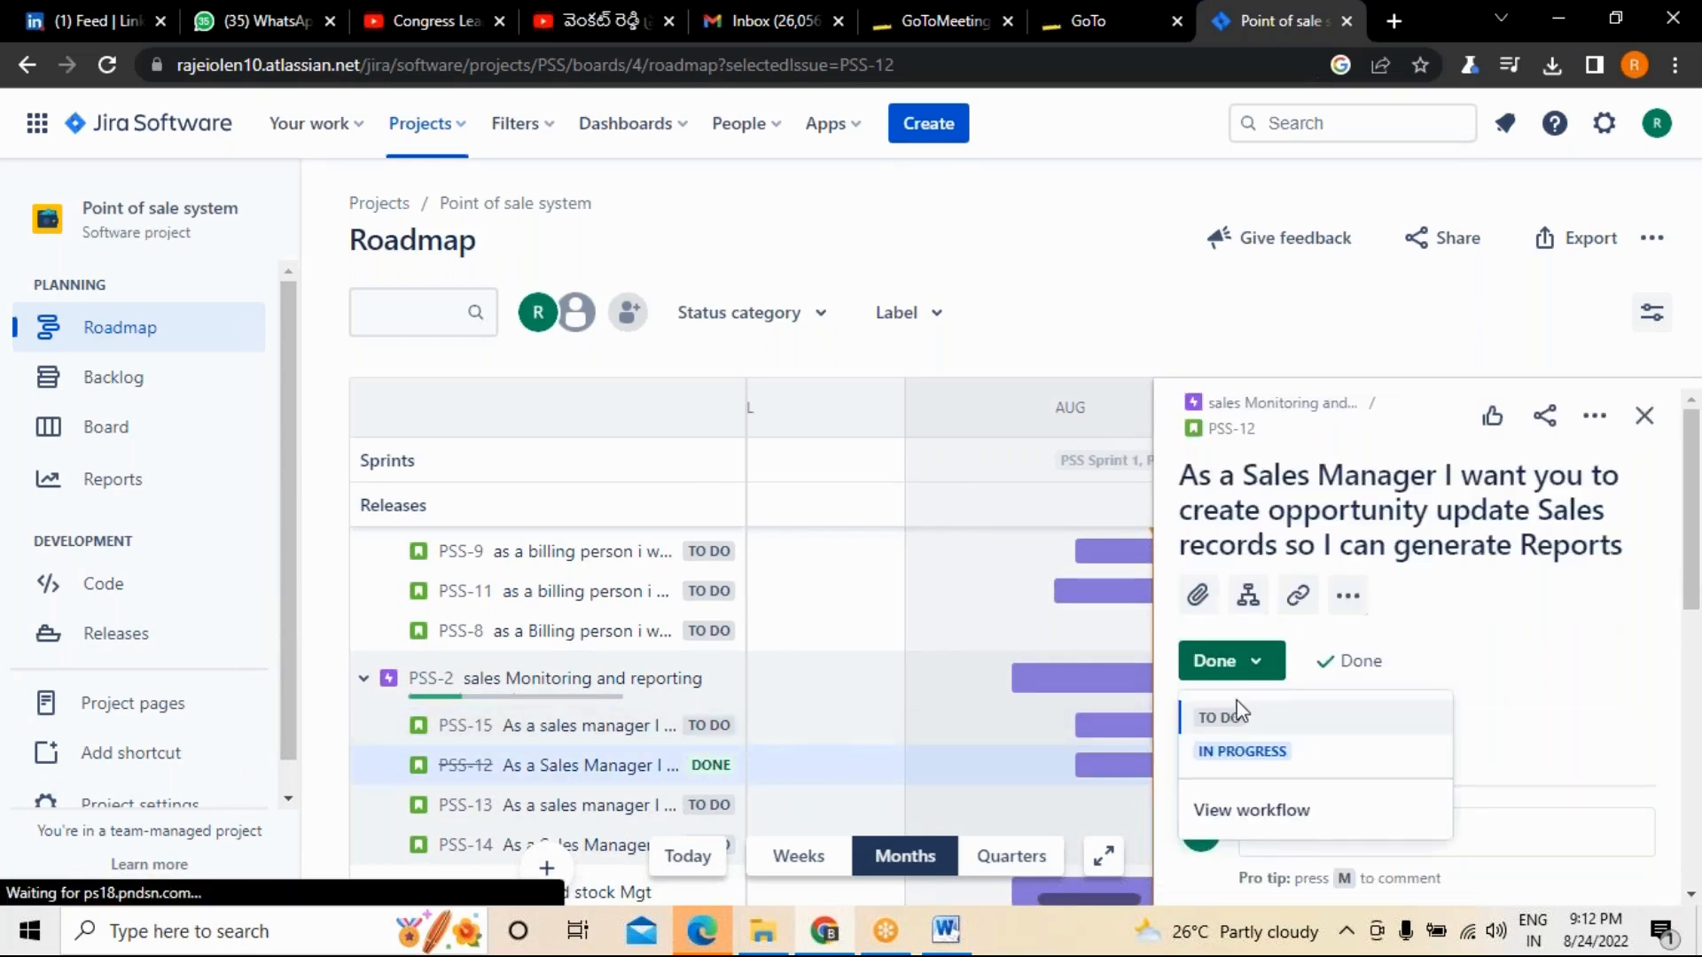
{"action": "left_click", "coordinate": [1234, 709]}
Check the story statuses under the Inventory and stock Mgt and sales Monitoring and reporting epics, and close the PSS-12 details.
{"action": "scroll", "coordinate": [732, 736], "scroll_direction": "down", "scroll_amount": 2}
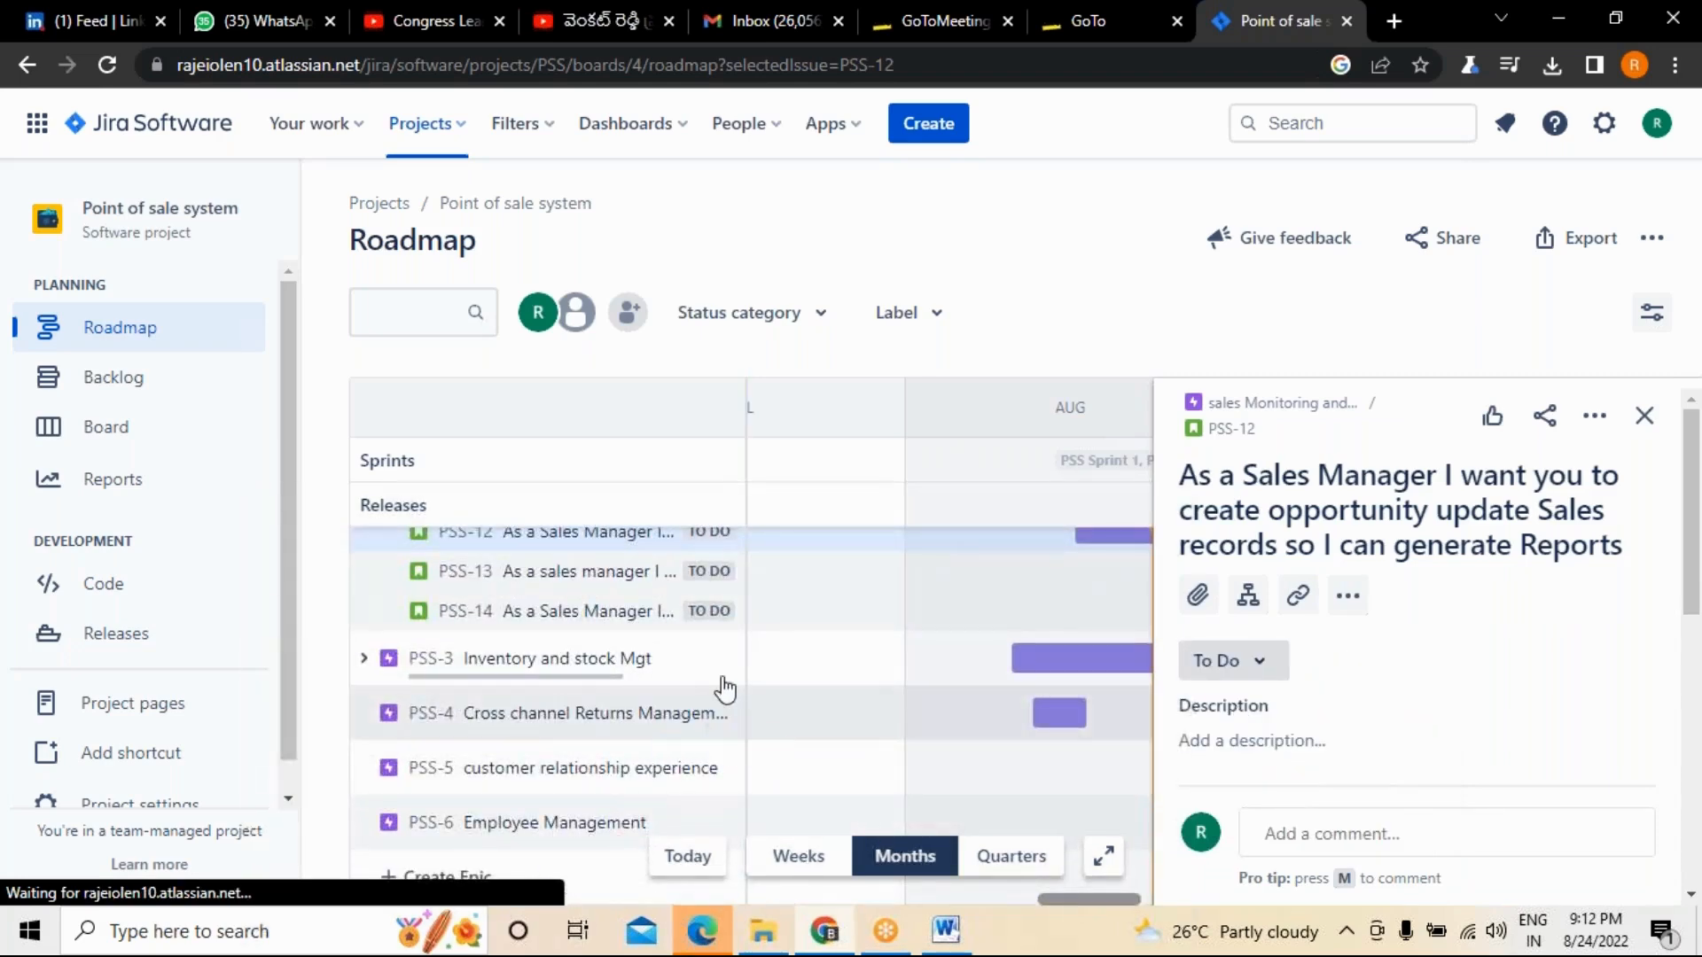
{"action": "left_click", "coordinate": [363, 658]}
{"action": "scroll", "coordinate": [543, 744], "scroll_direction": "down", "scroll_amount": 2}
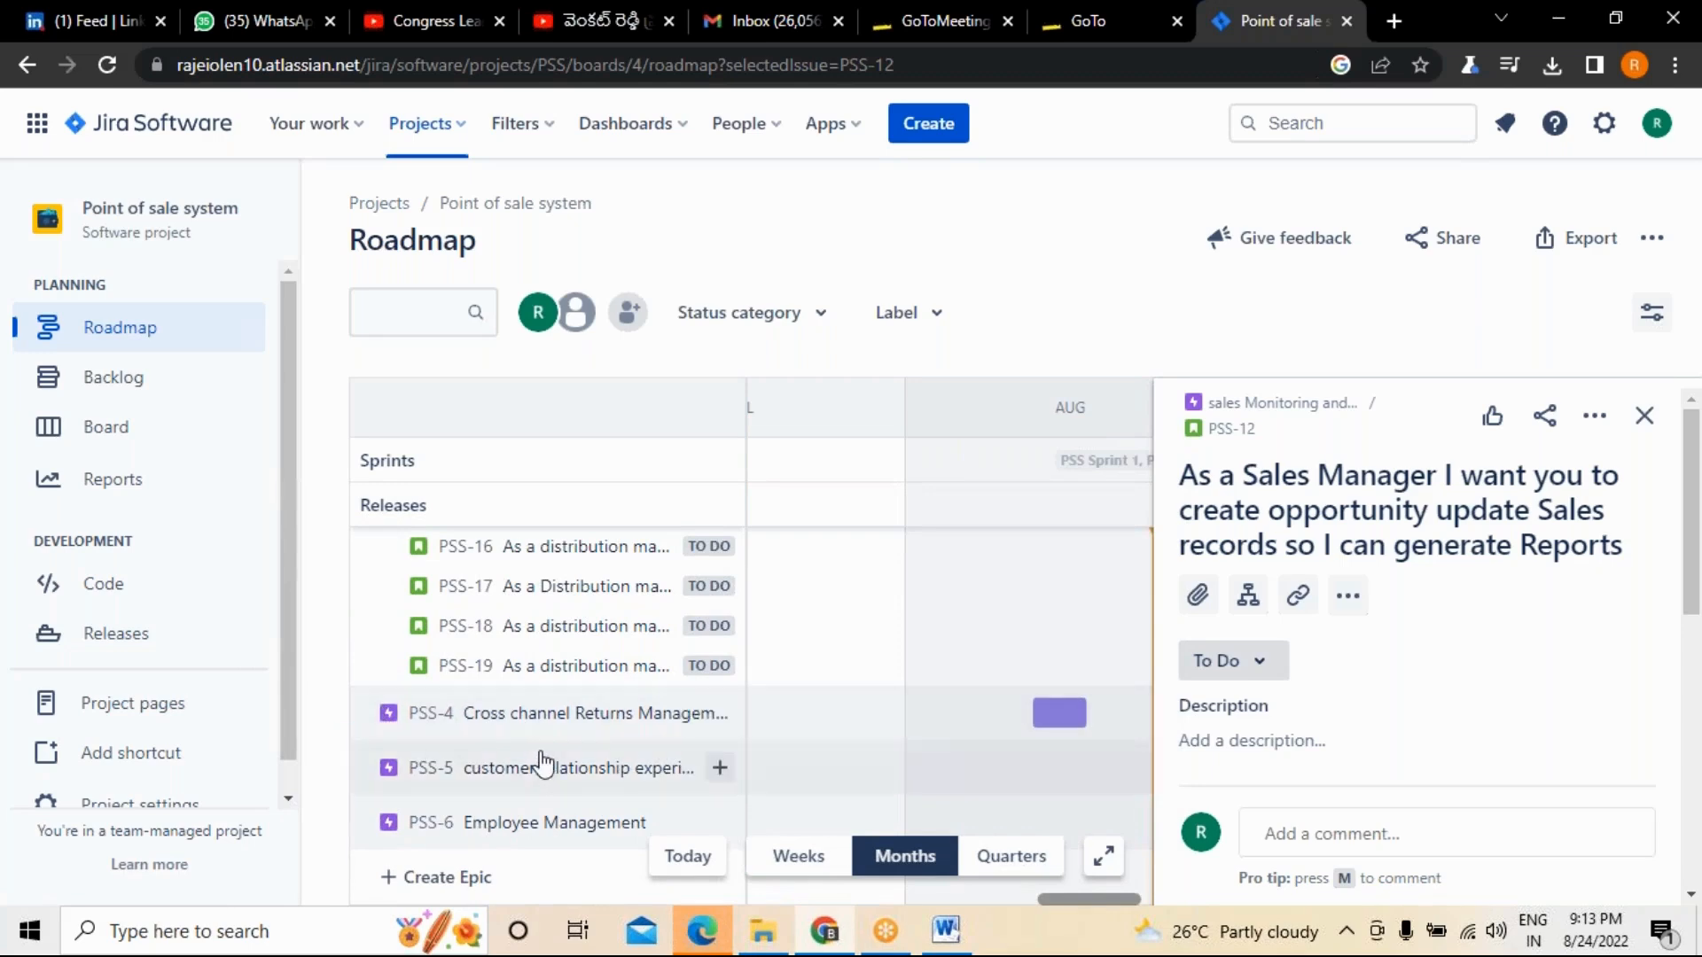
{"action": "scroll", "coordinate": [645, 744], "scroll_direction": "up", "scroll_amount": 5}
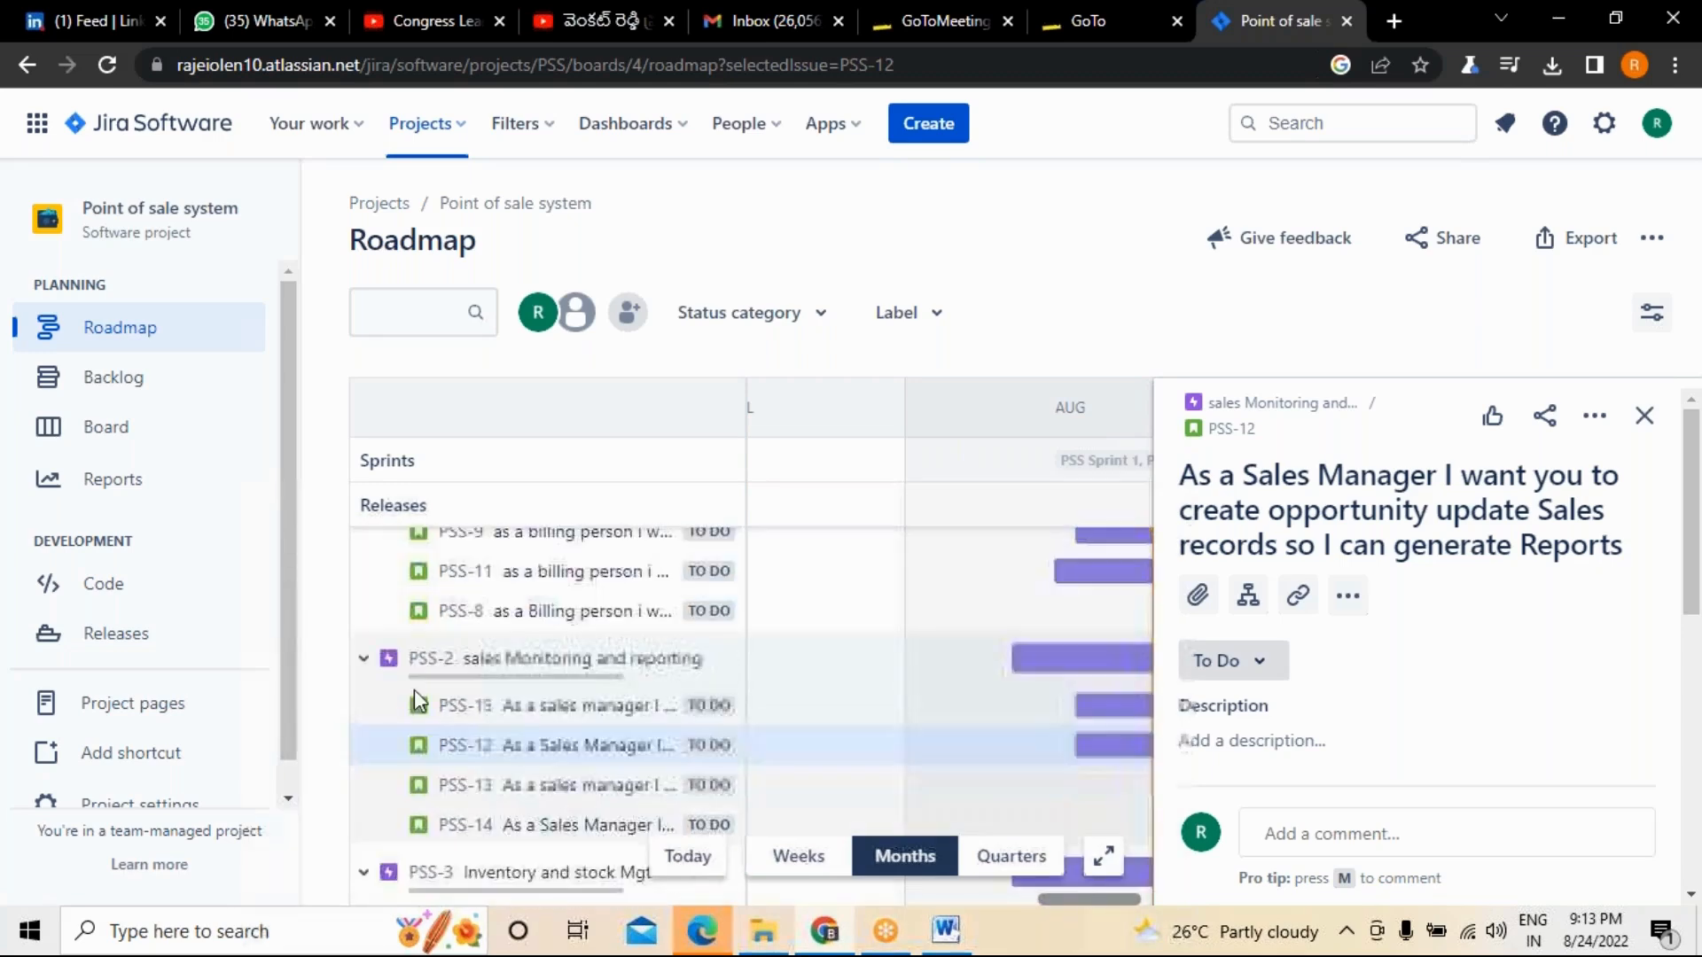
{"action": "left_click", "coordinate": [362, 658]}
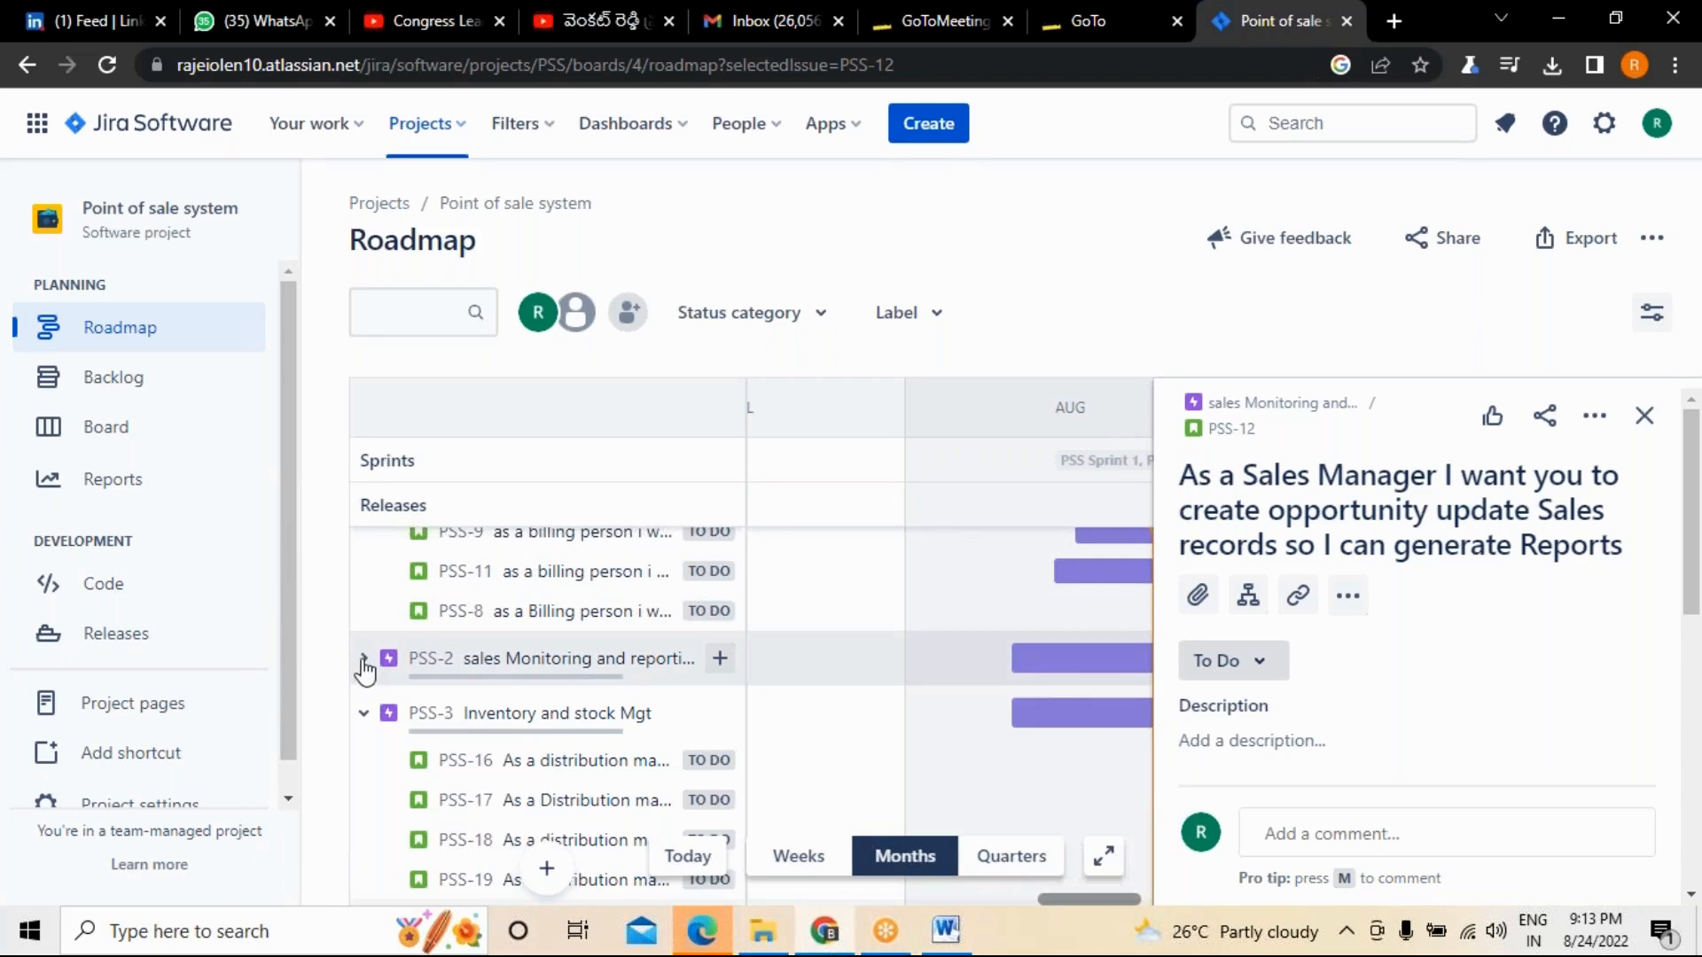
{"action": "left_click", "coordinate": [362, 659]}
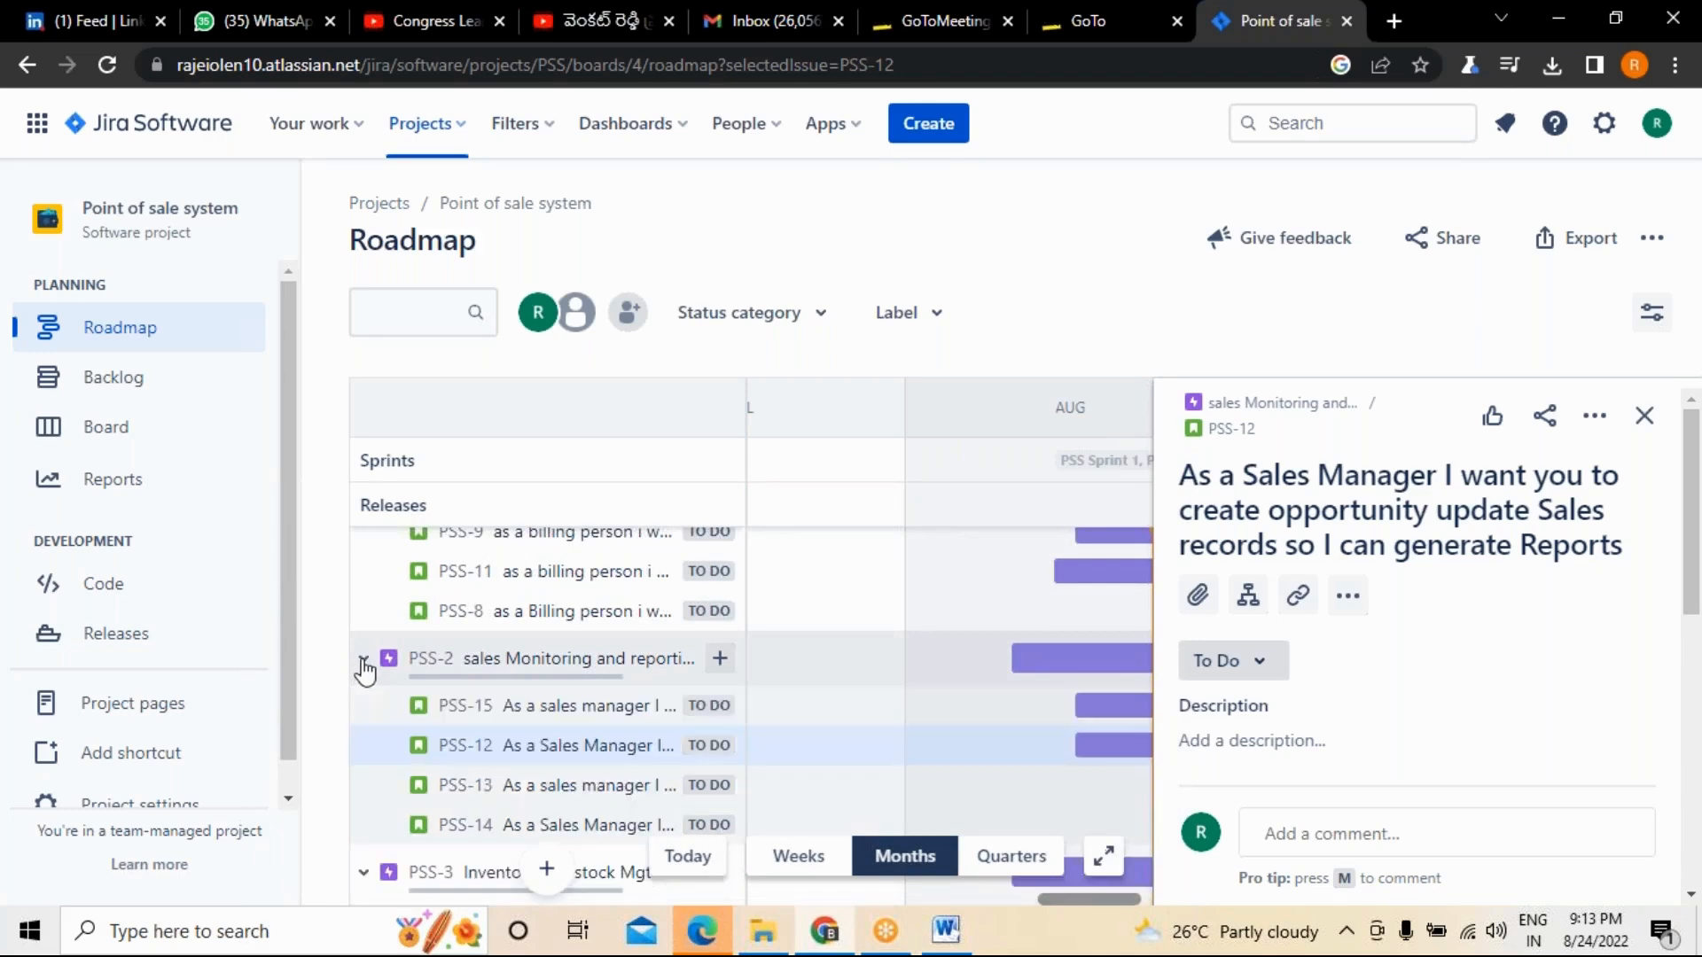
{"action": "left_click", "coordinate": [1644, 416]}
{"action": "scroll", "coordinate": [620, 577], "scroll_direction": "up", "scroll_amount": 2}
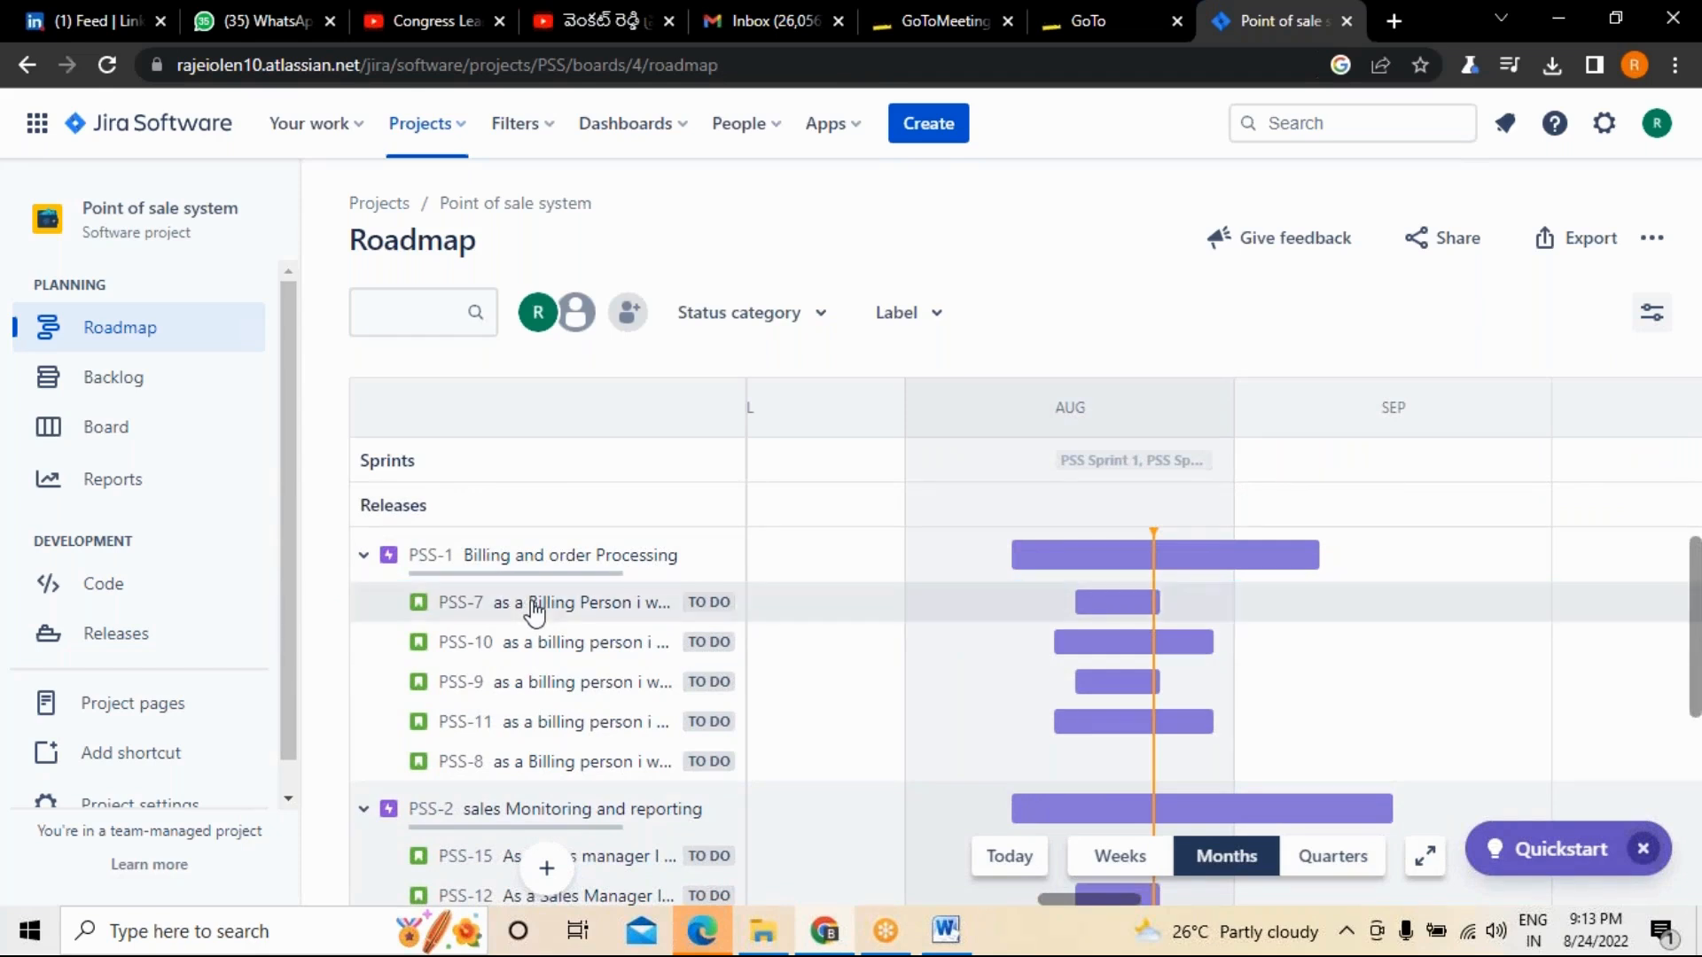
Collapse the epics PSS-1, PSS-2 and PSS-3 on the roadmap and open the project's backlog.
{"action": "left_click", "coordinate": [367, 558]}
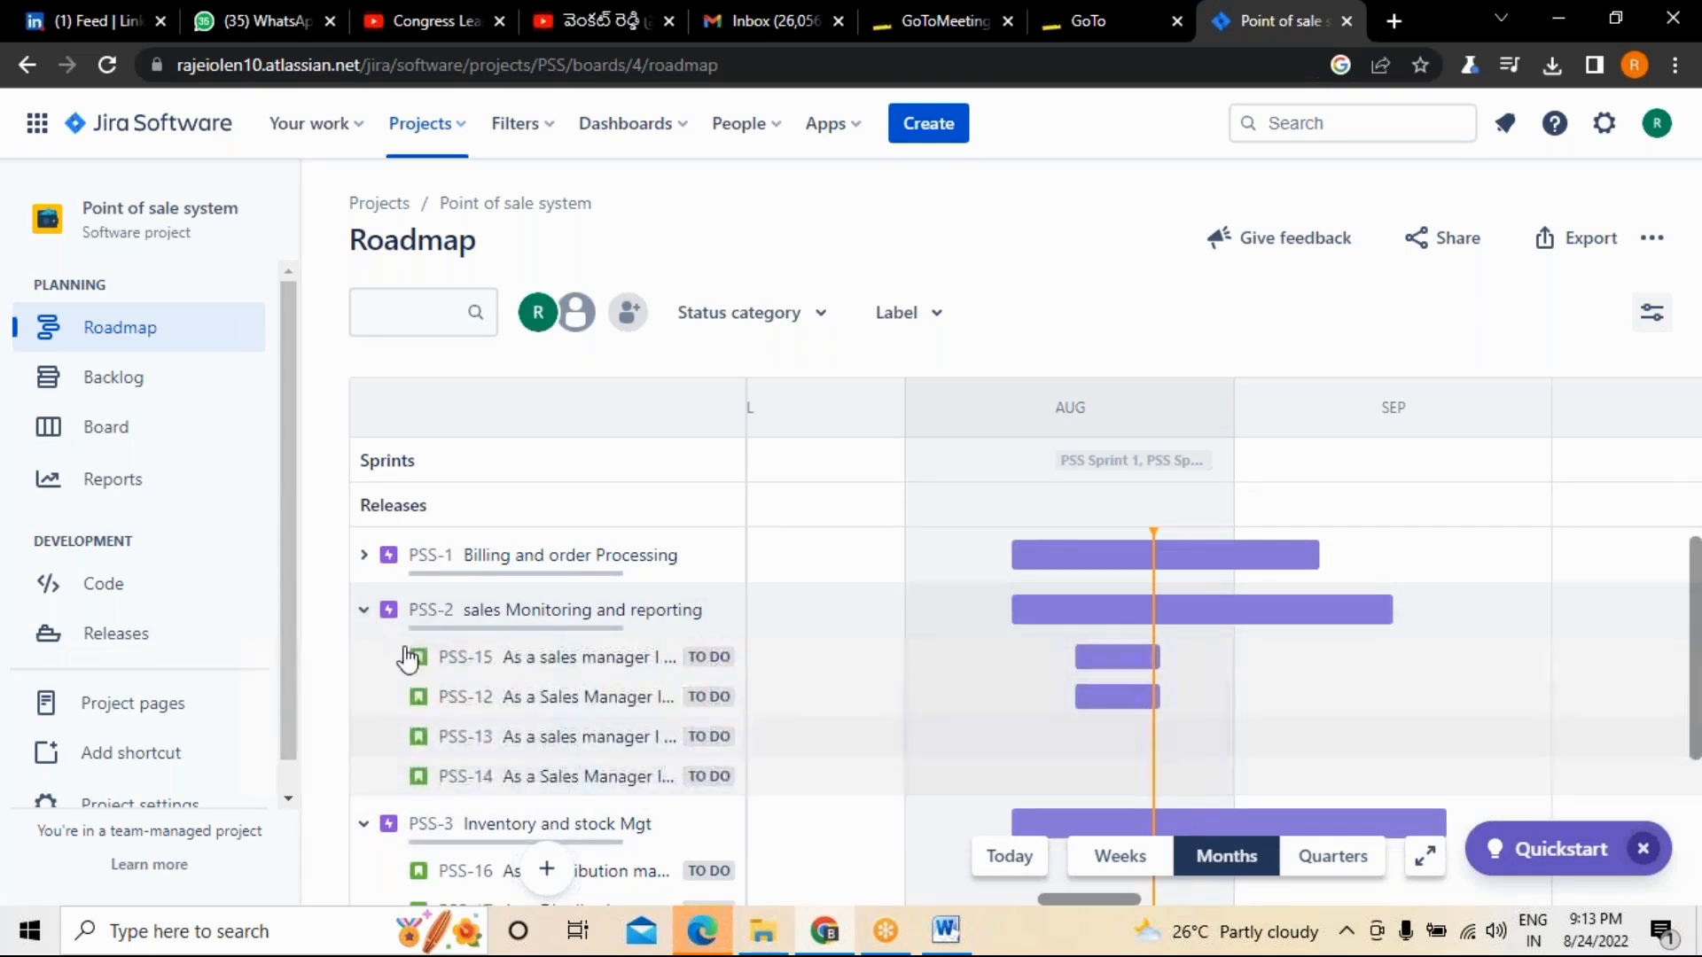
{"action": "left_click", "coordinate": [364, 616]}
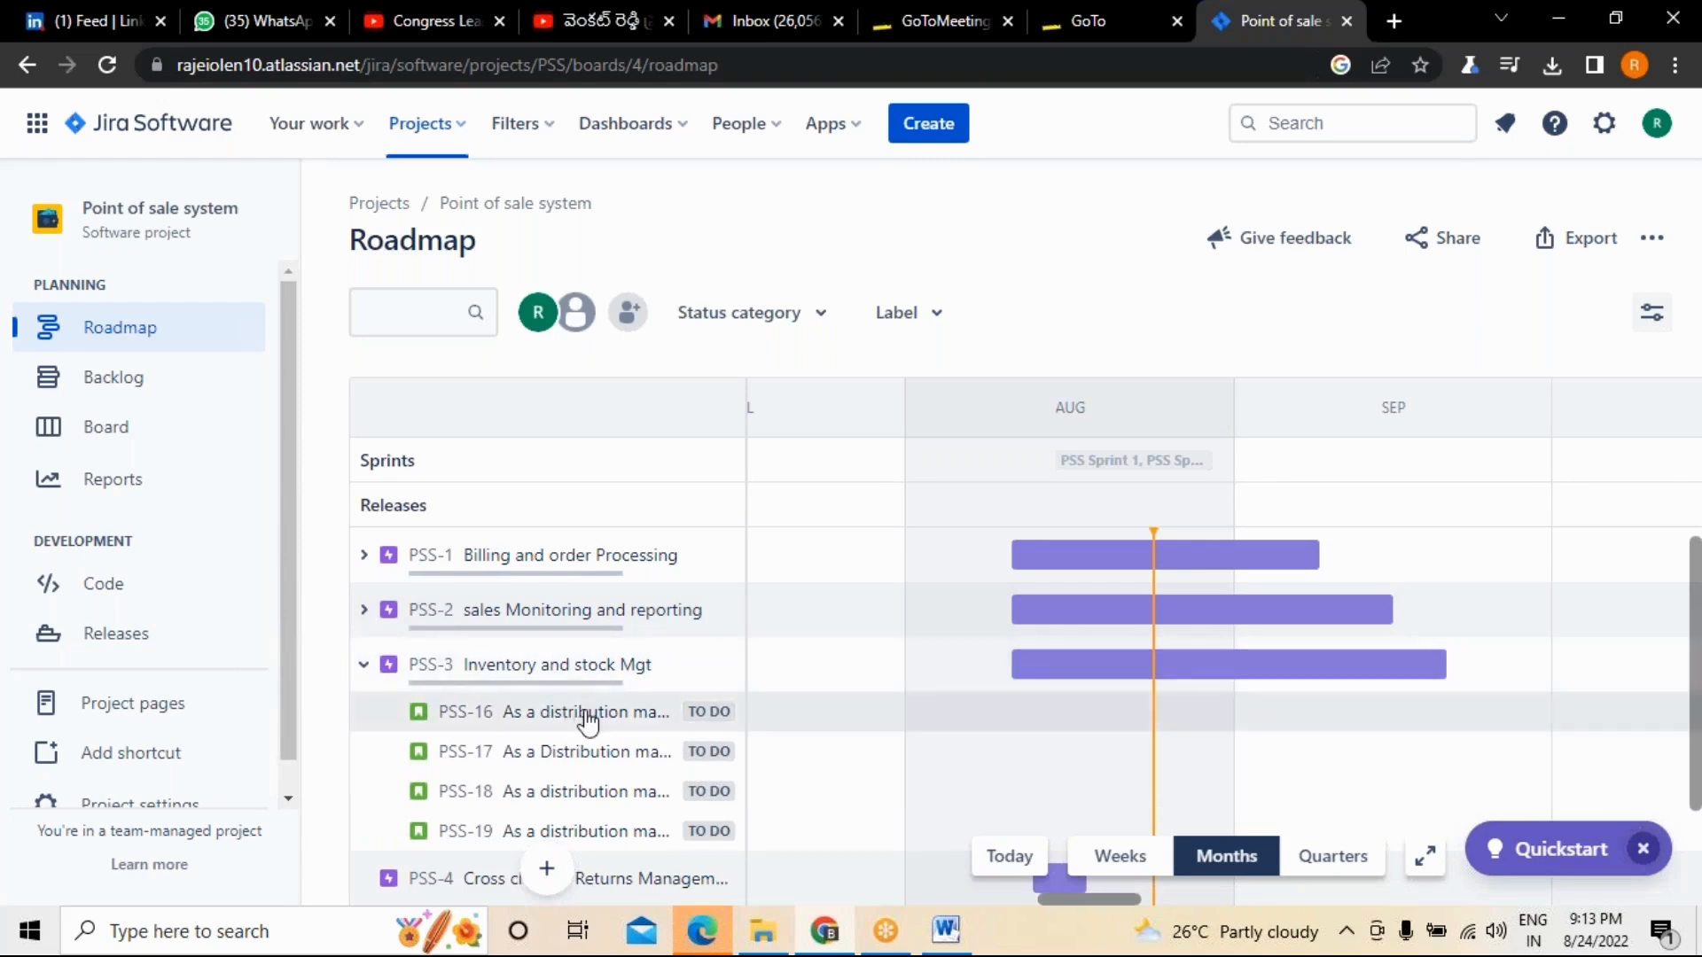
{"action": "scroll", "coordinate": [586, 720], "scroll_direction": "down", "scroll_amount": 2}
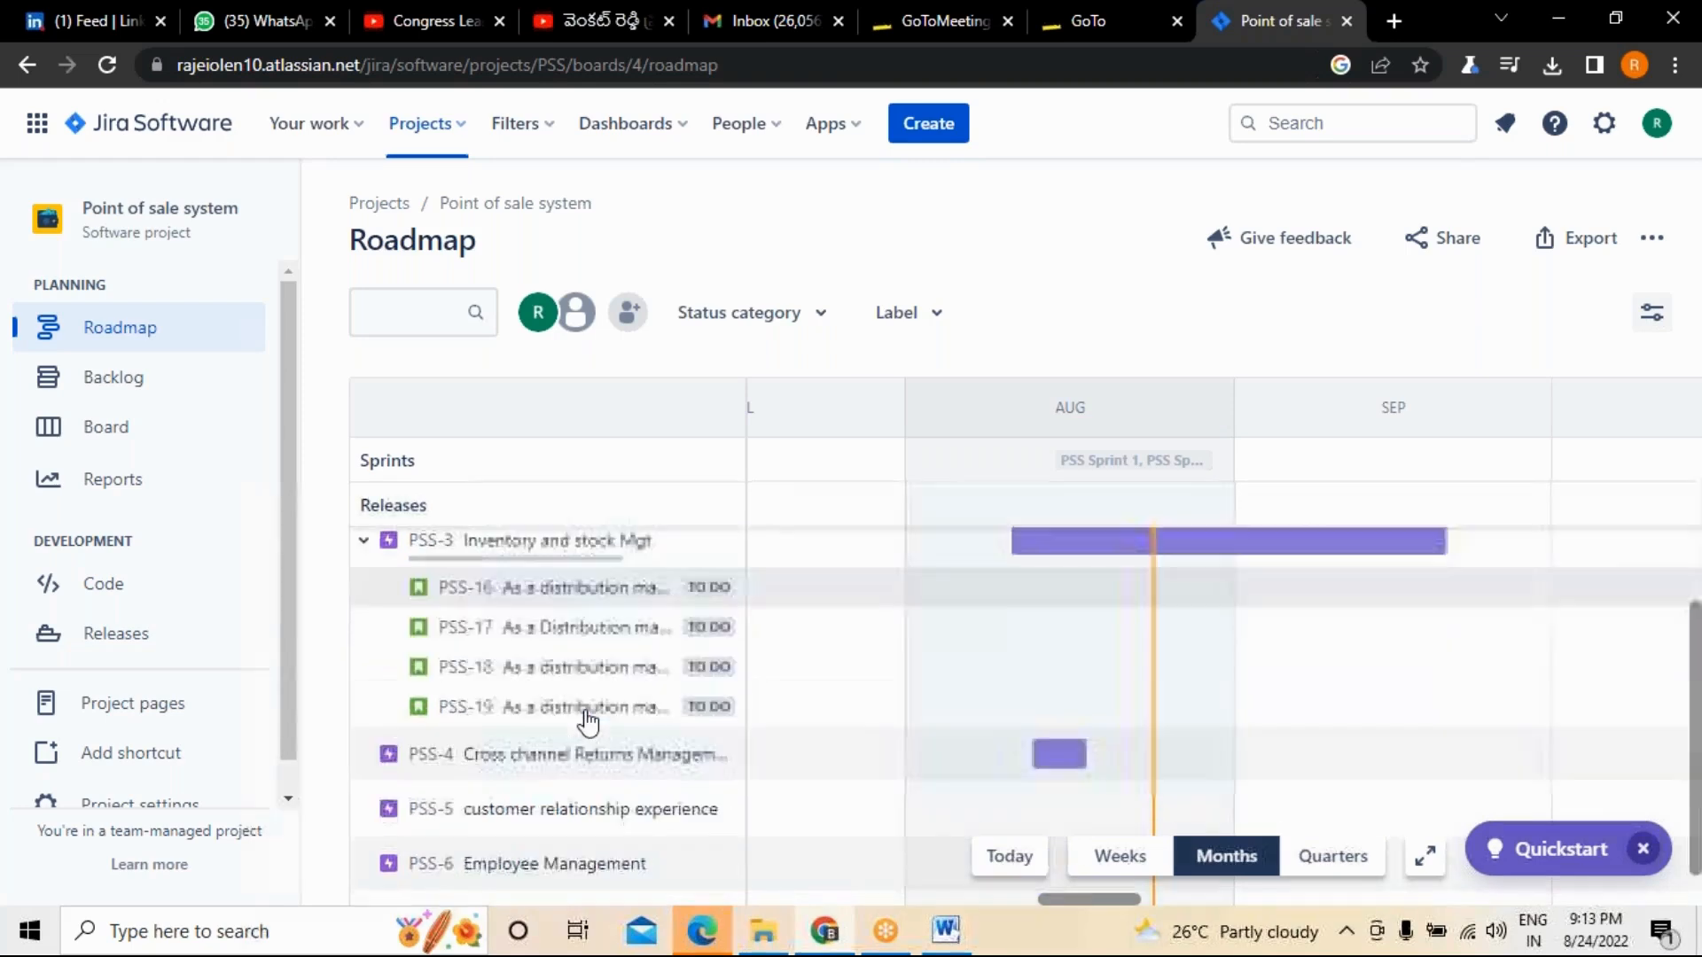
{"action": "left_click", "coordinate": [362, 543]}
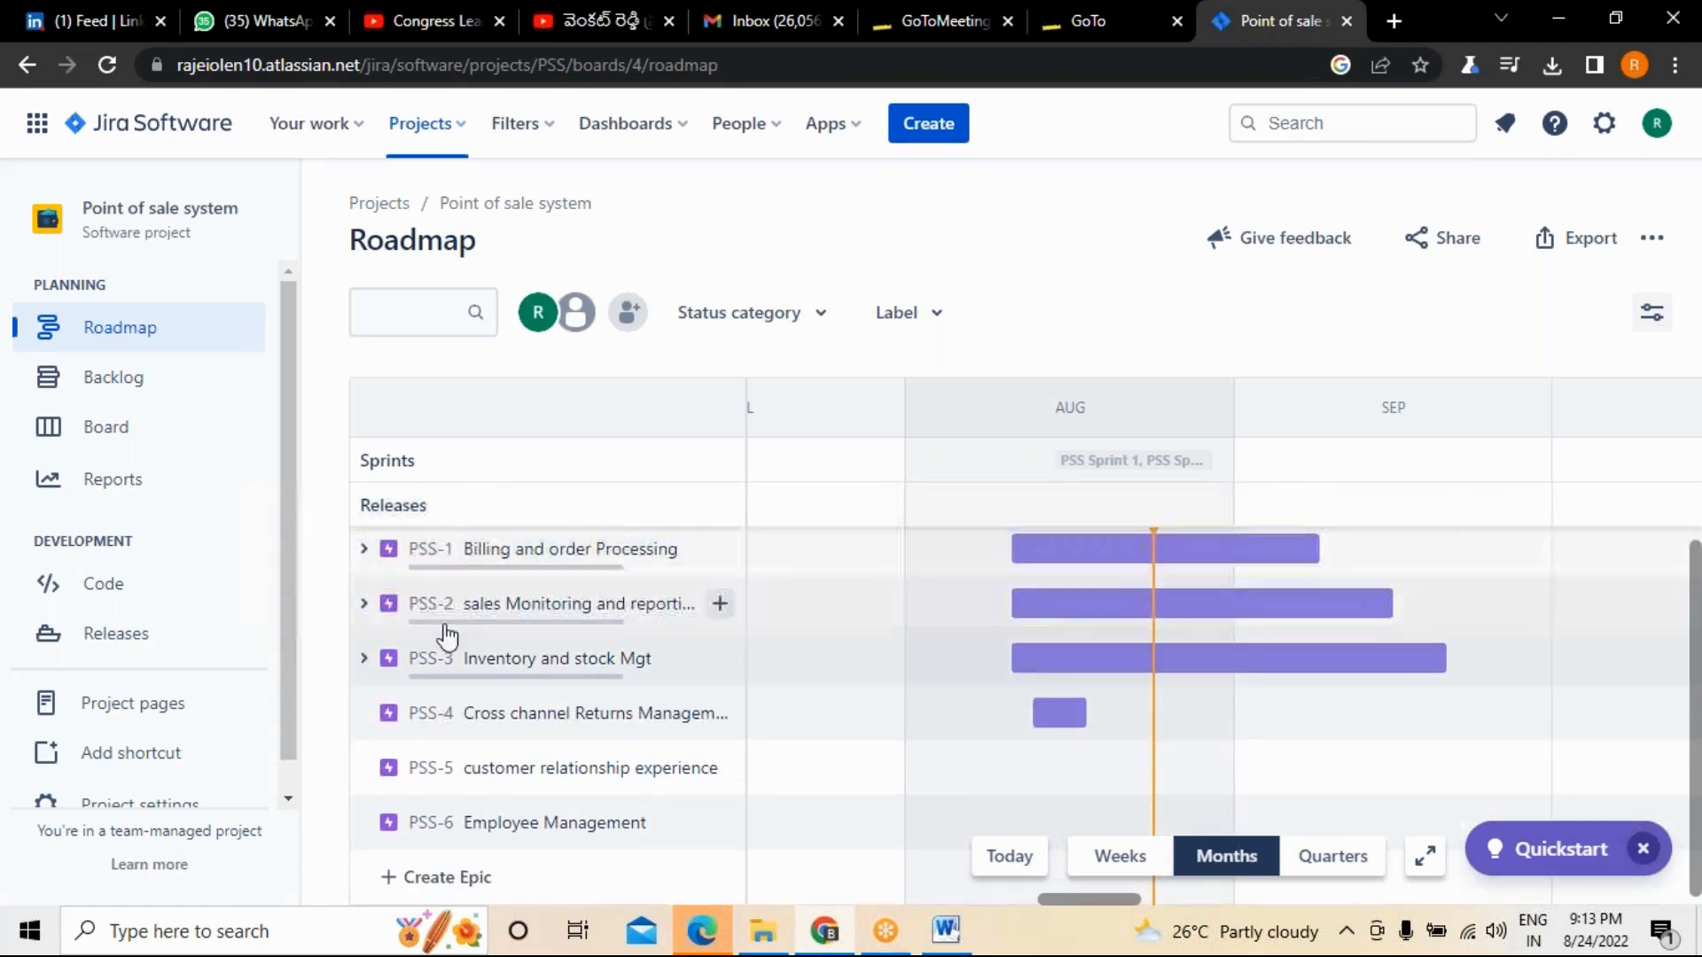
{"action": "left_click", "coordinate": [364, 605]}
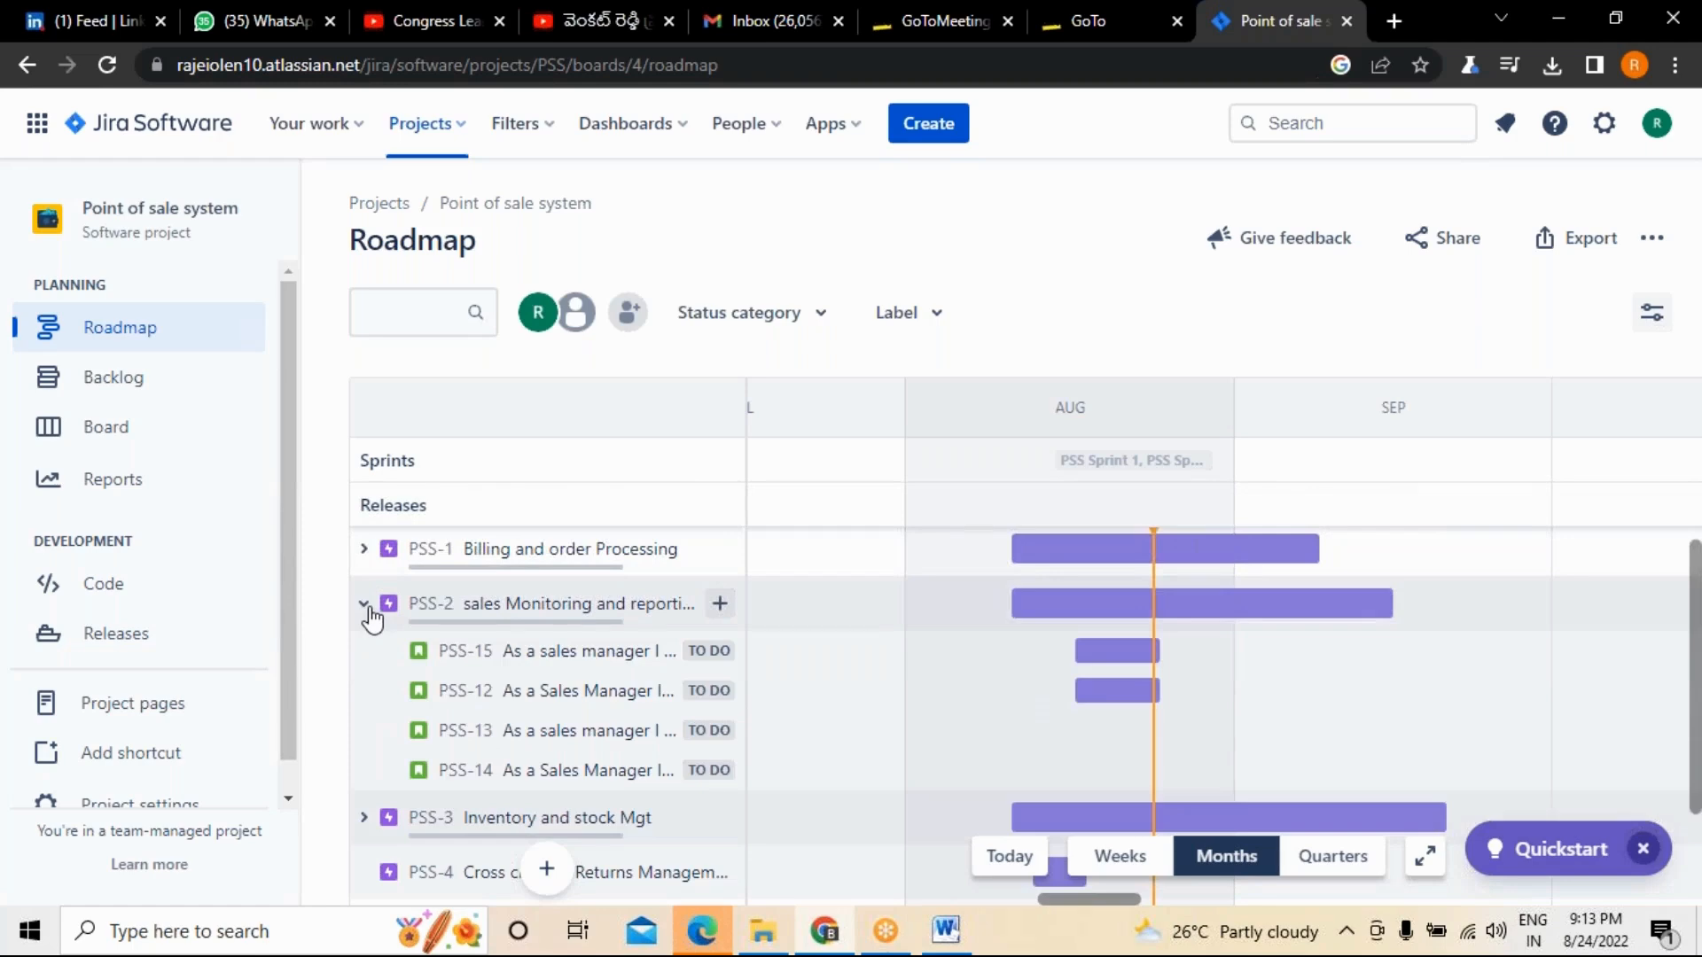
{"action": "left_click", "coordinate": [364, 605]}
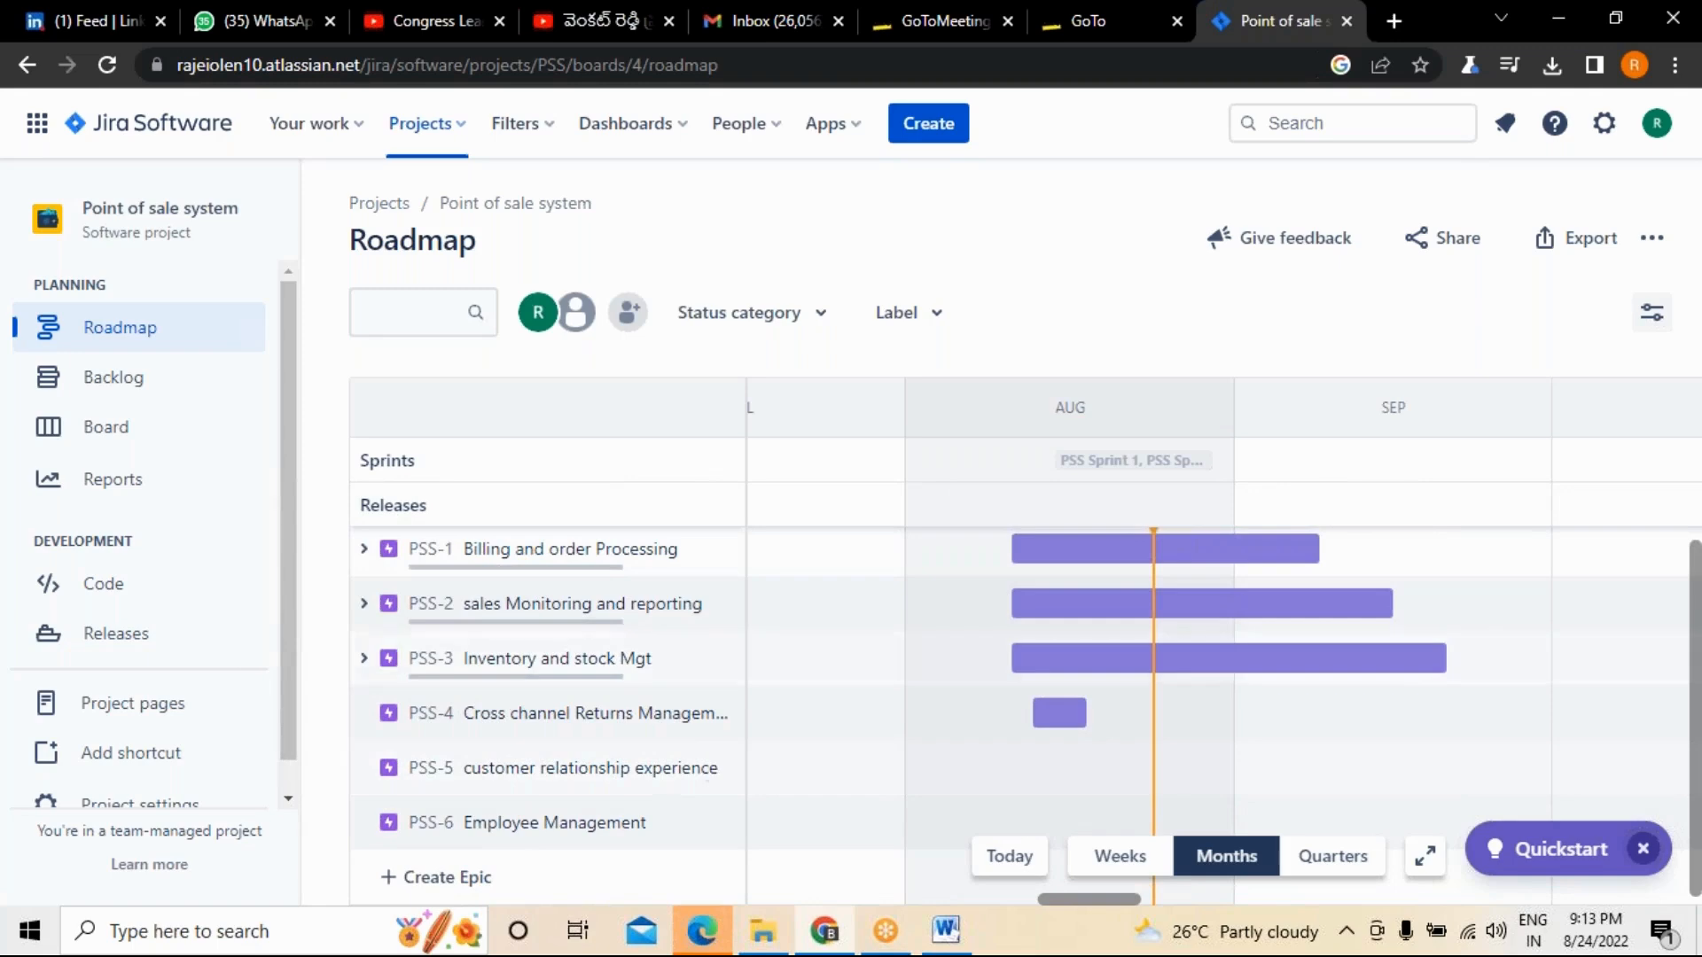
{"action": "left_click", "coordinate": [95, 381]}
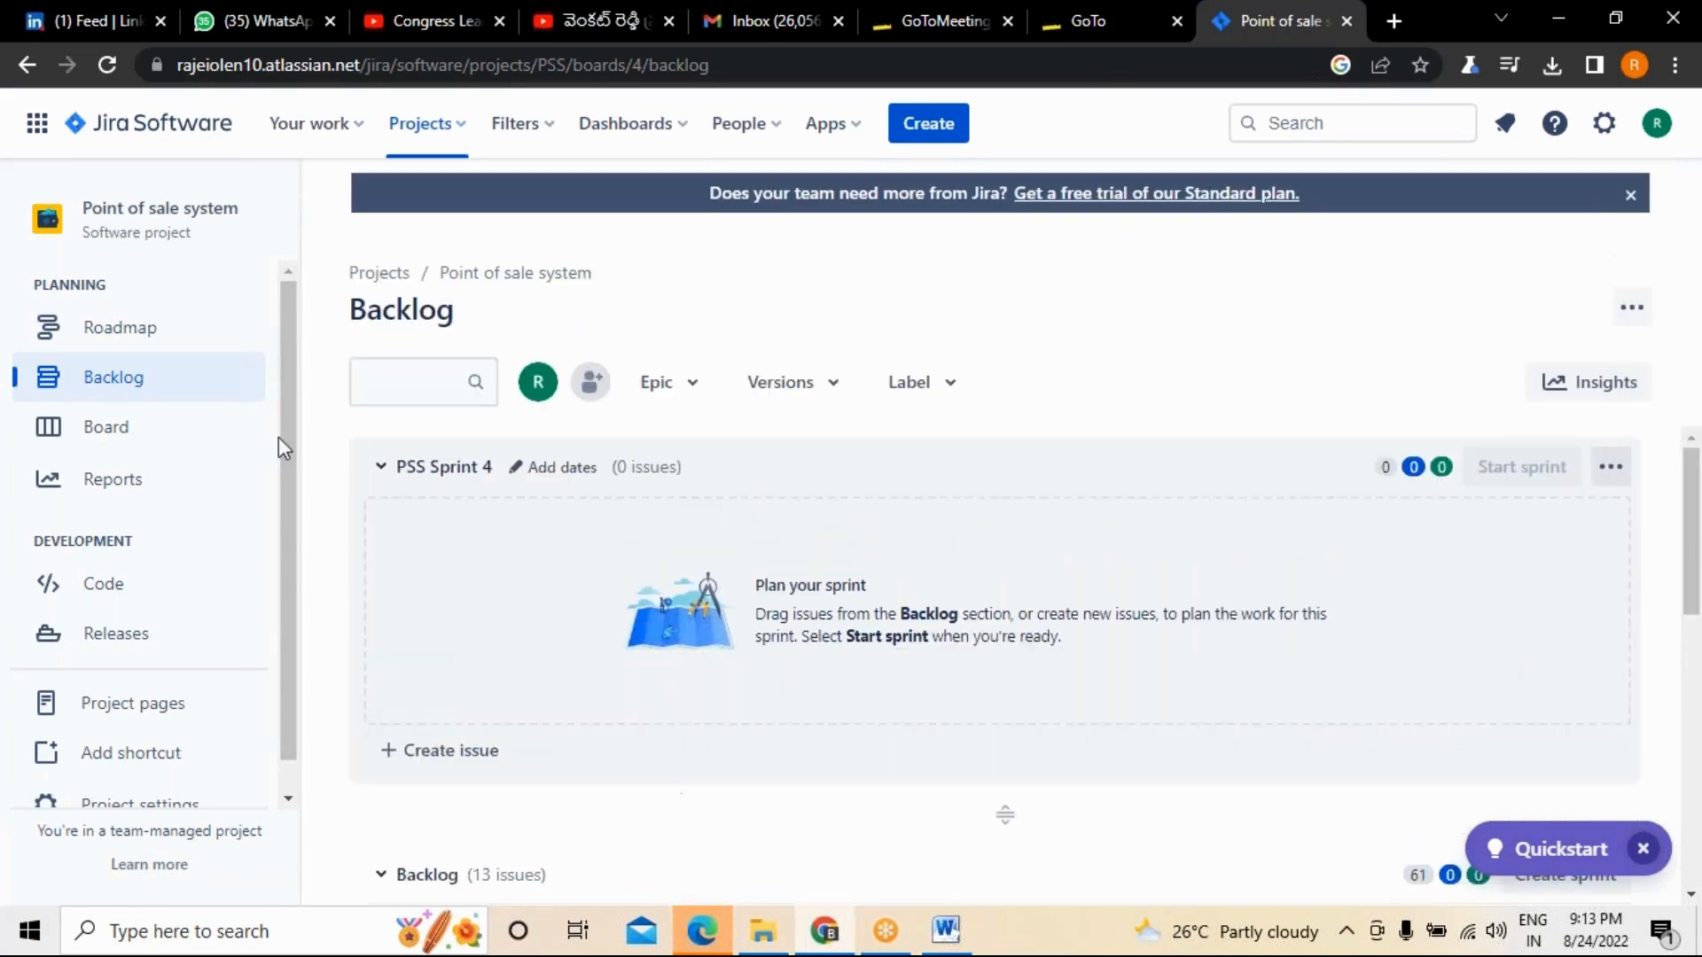
Review the backlog stories with their epics, statuses and story points, and check the backlog's not-started story point total.
{"action": "scroll", "coordinate": [705, 627], "scroll_direction": "down", "scroll_amount": 2}
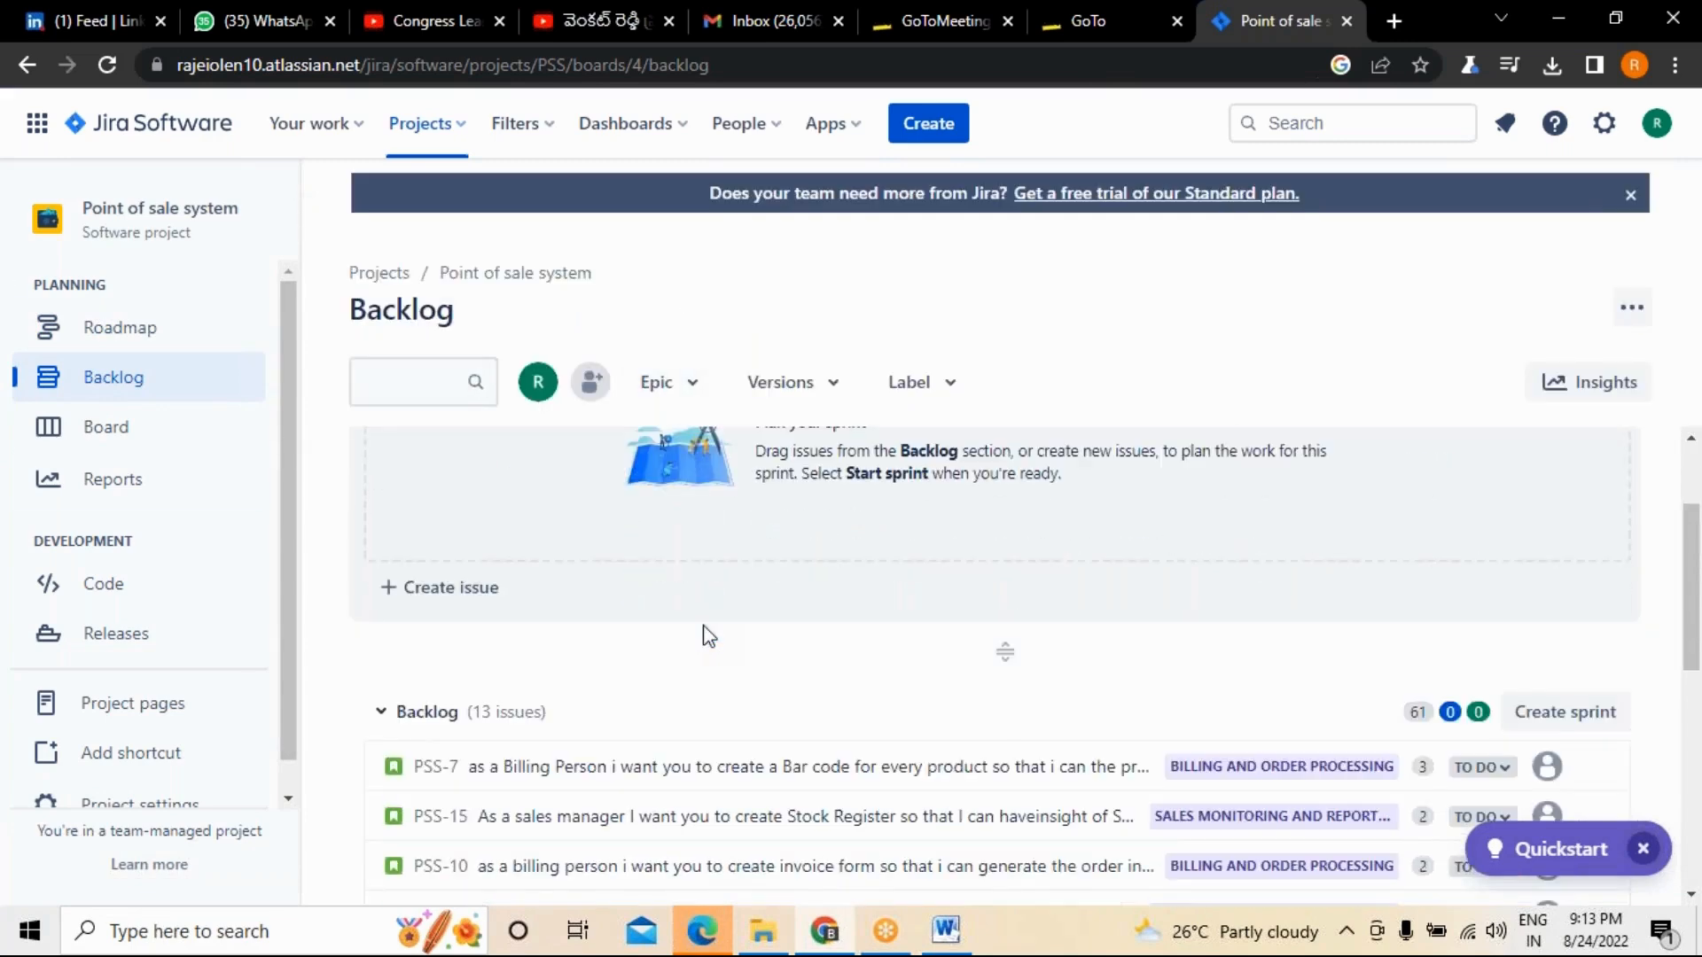
{"action": "scroll", "coordinate": [709, 636], "scroll_direction": "down", "scroll_amount": 3}
{"action": "scroll", "coordinate": [1055, 581], "scroll_direction": "down", "scroll_amount": 5}
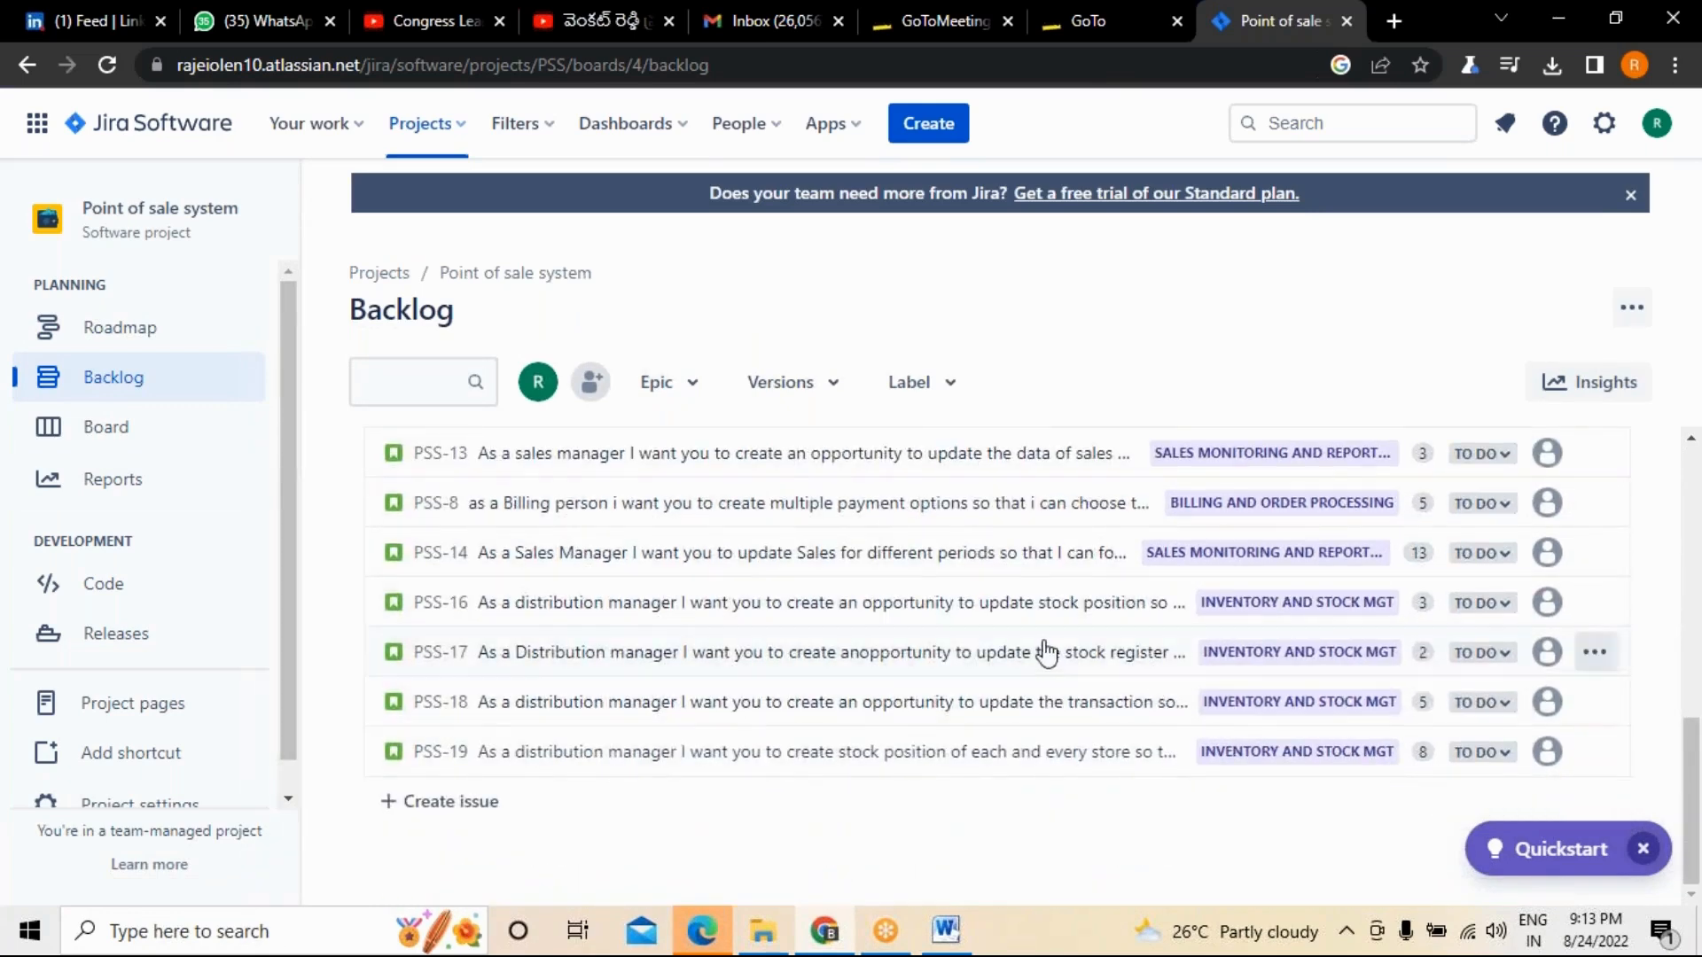
{"action": "scroll", "coordinate": [1046, 653], "scroll_direction": "up", "scroll_amount": 5}
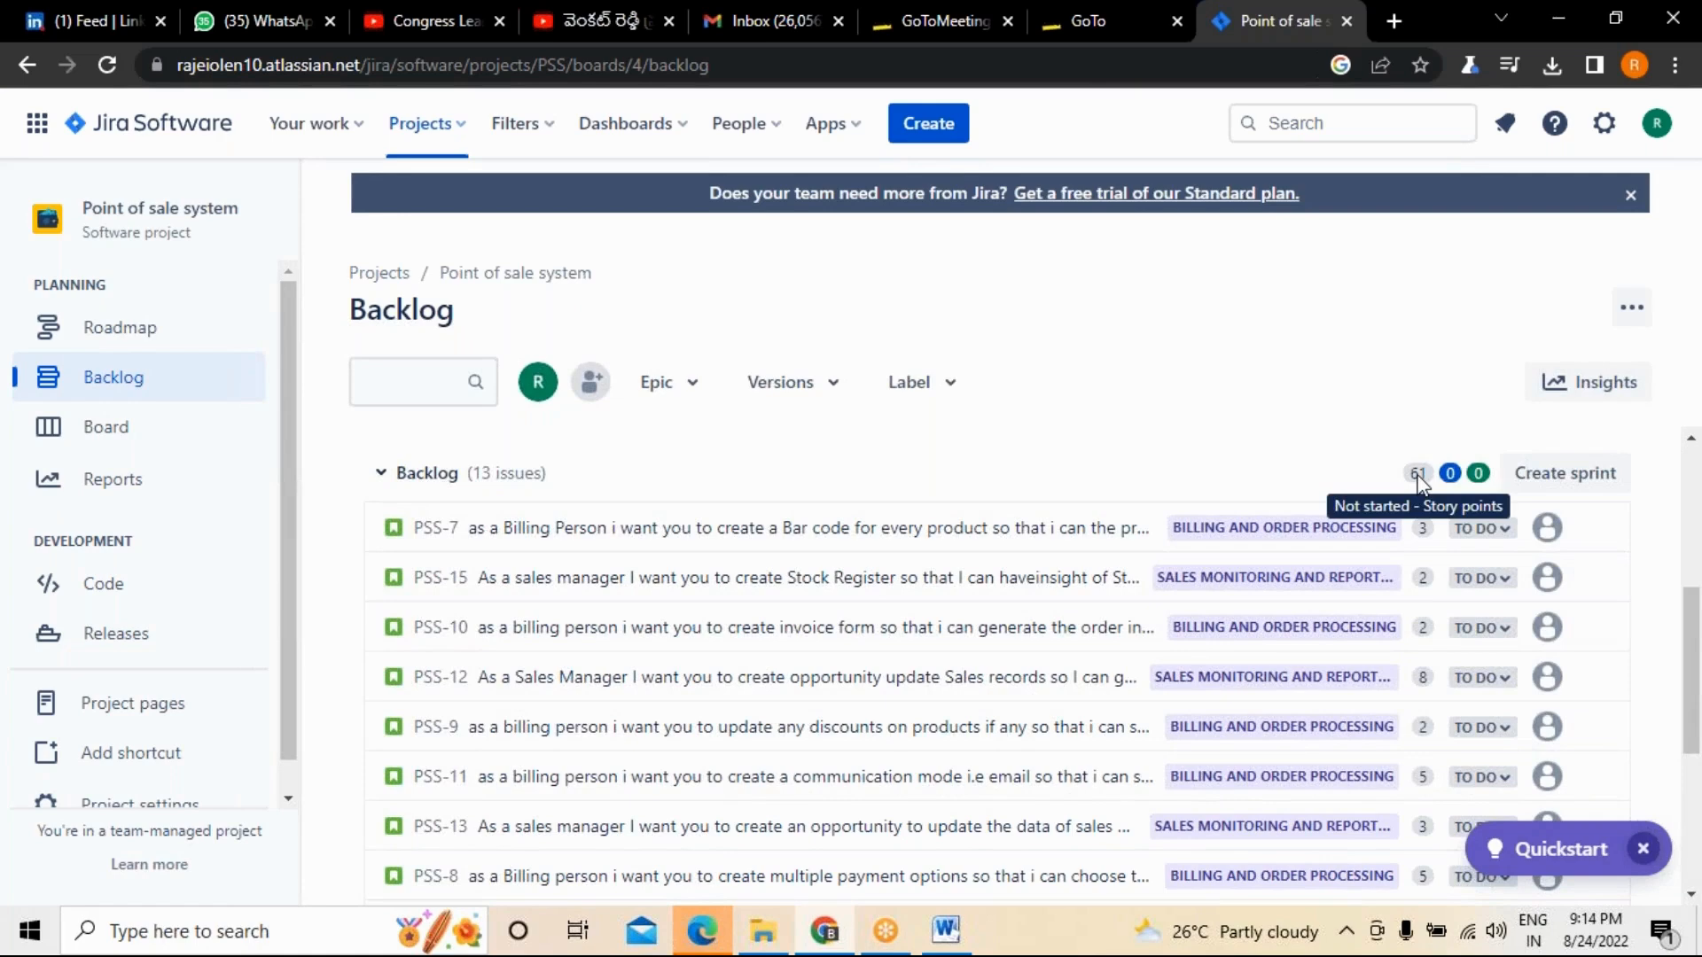
{"action": "scroll", "coordinate": [1418, 481], "scroll_direction": "up", "scroll_amount": 5}
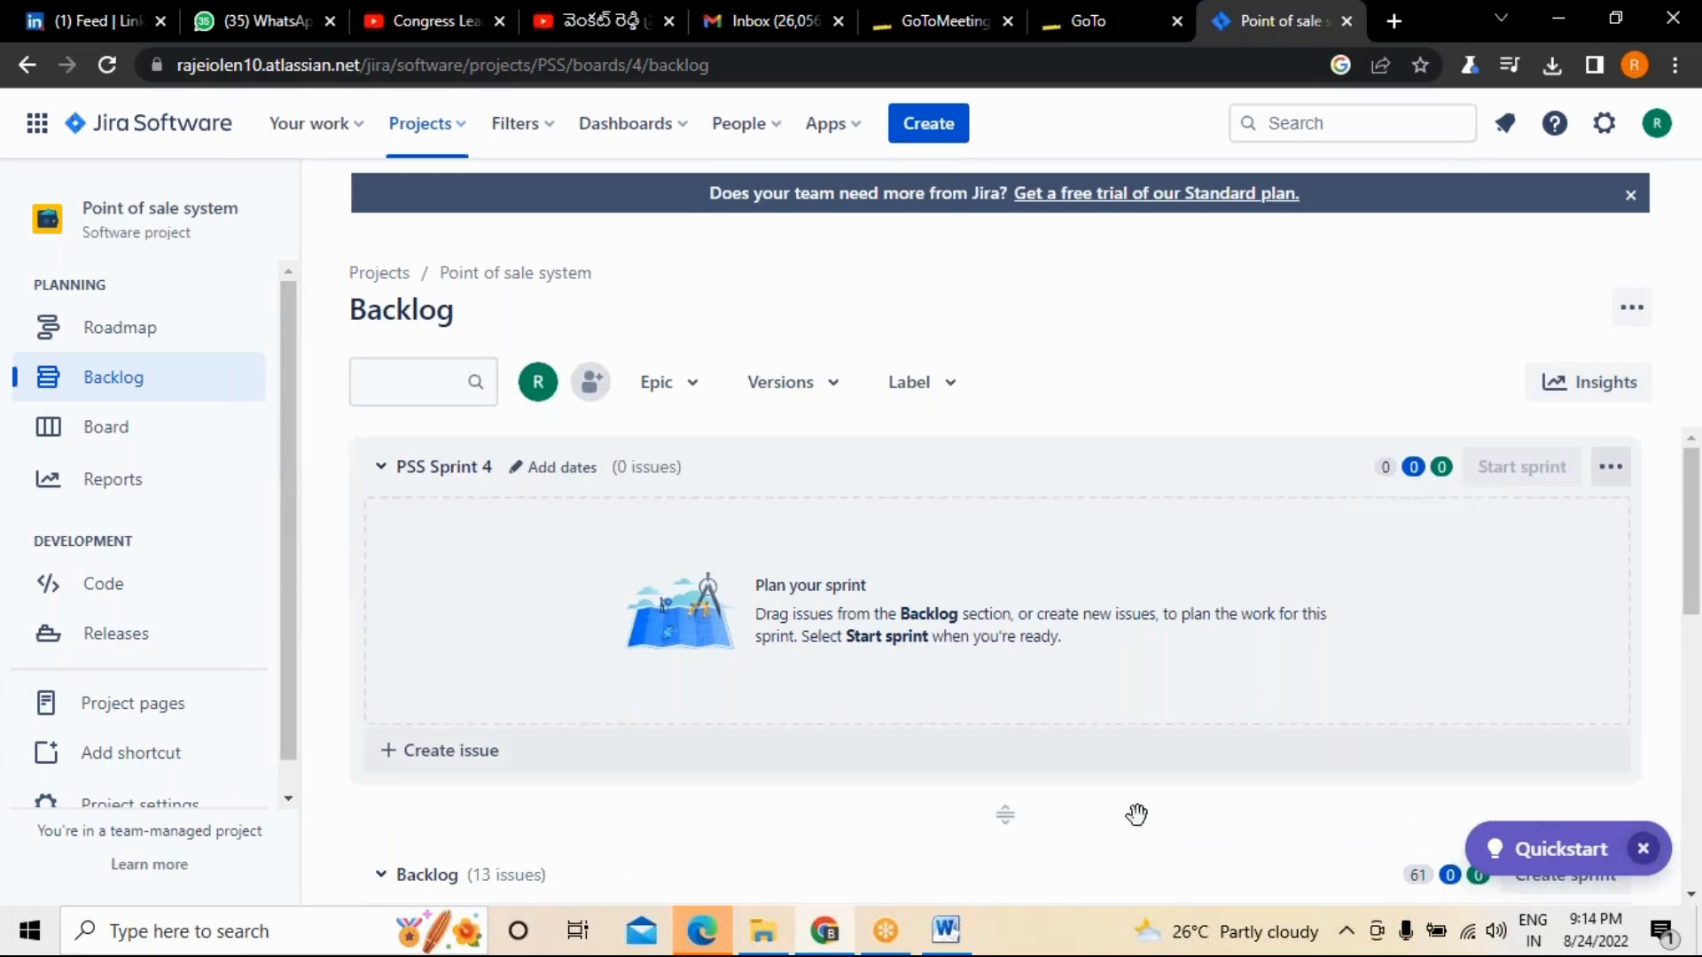
{"action": "scroll", "coordinate": [1108, 754], "scroll_direction": "down", "scroll_amount": 5}
{"action": "scroll", "coordinate": [1375, 645], "scroll_direction": "down", "scroll_amount": 3}
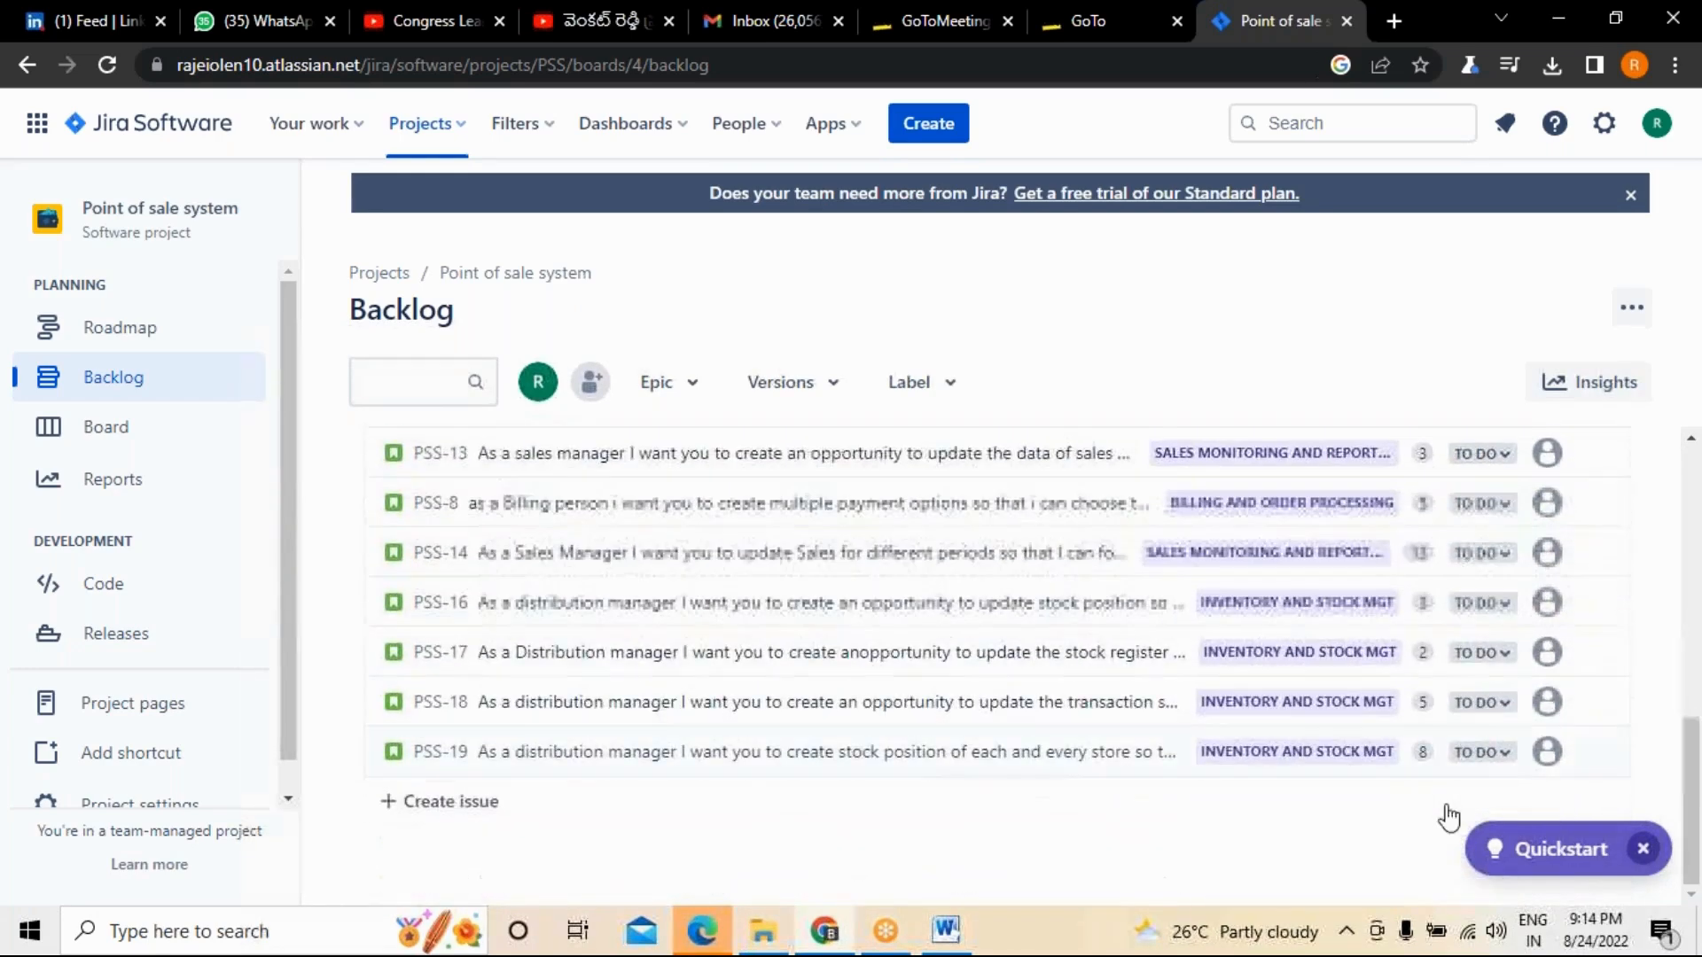
{"action": "scroll", "coordinate": [1425, 653], "scroll_direction": "up", "scroll_amount": 5}
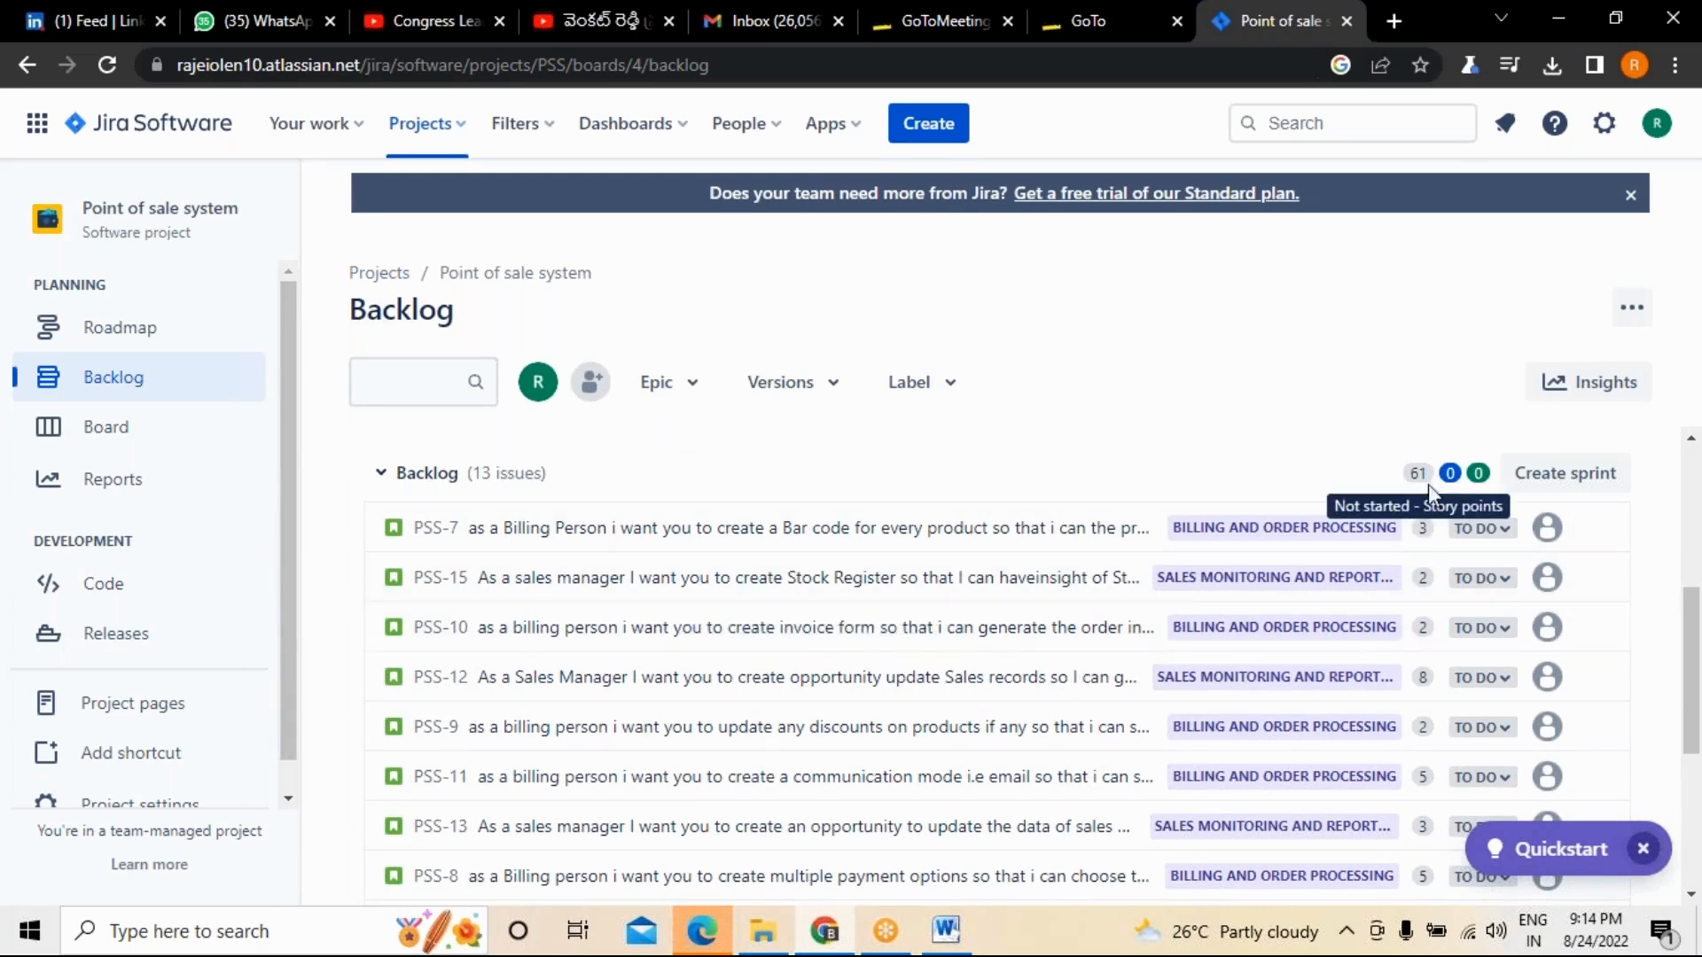
On the roadmap, open story PSS-7 under the Billing and order Processing epic and assign it to the signed-in user.
{"action": "left_click", "coordinate": [108, 333]}
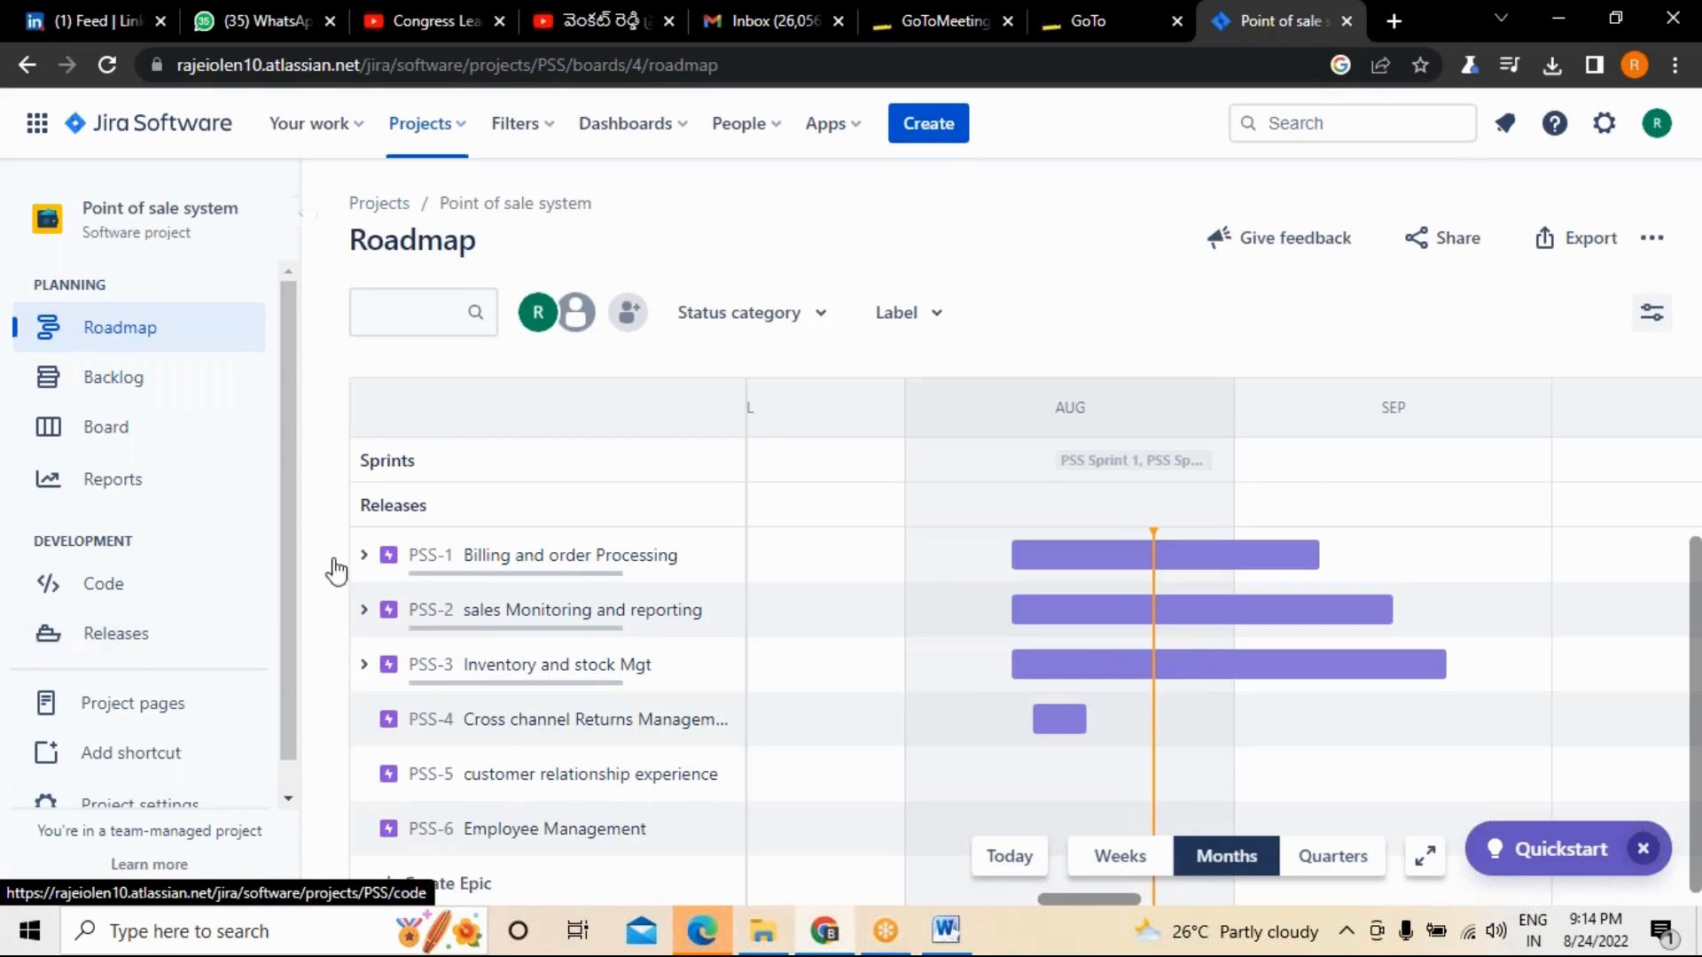
{"action": "left_click", "coordinate": [363, 556]}
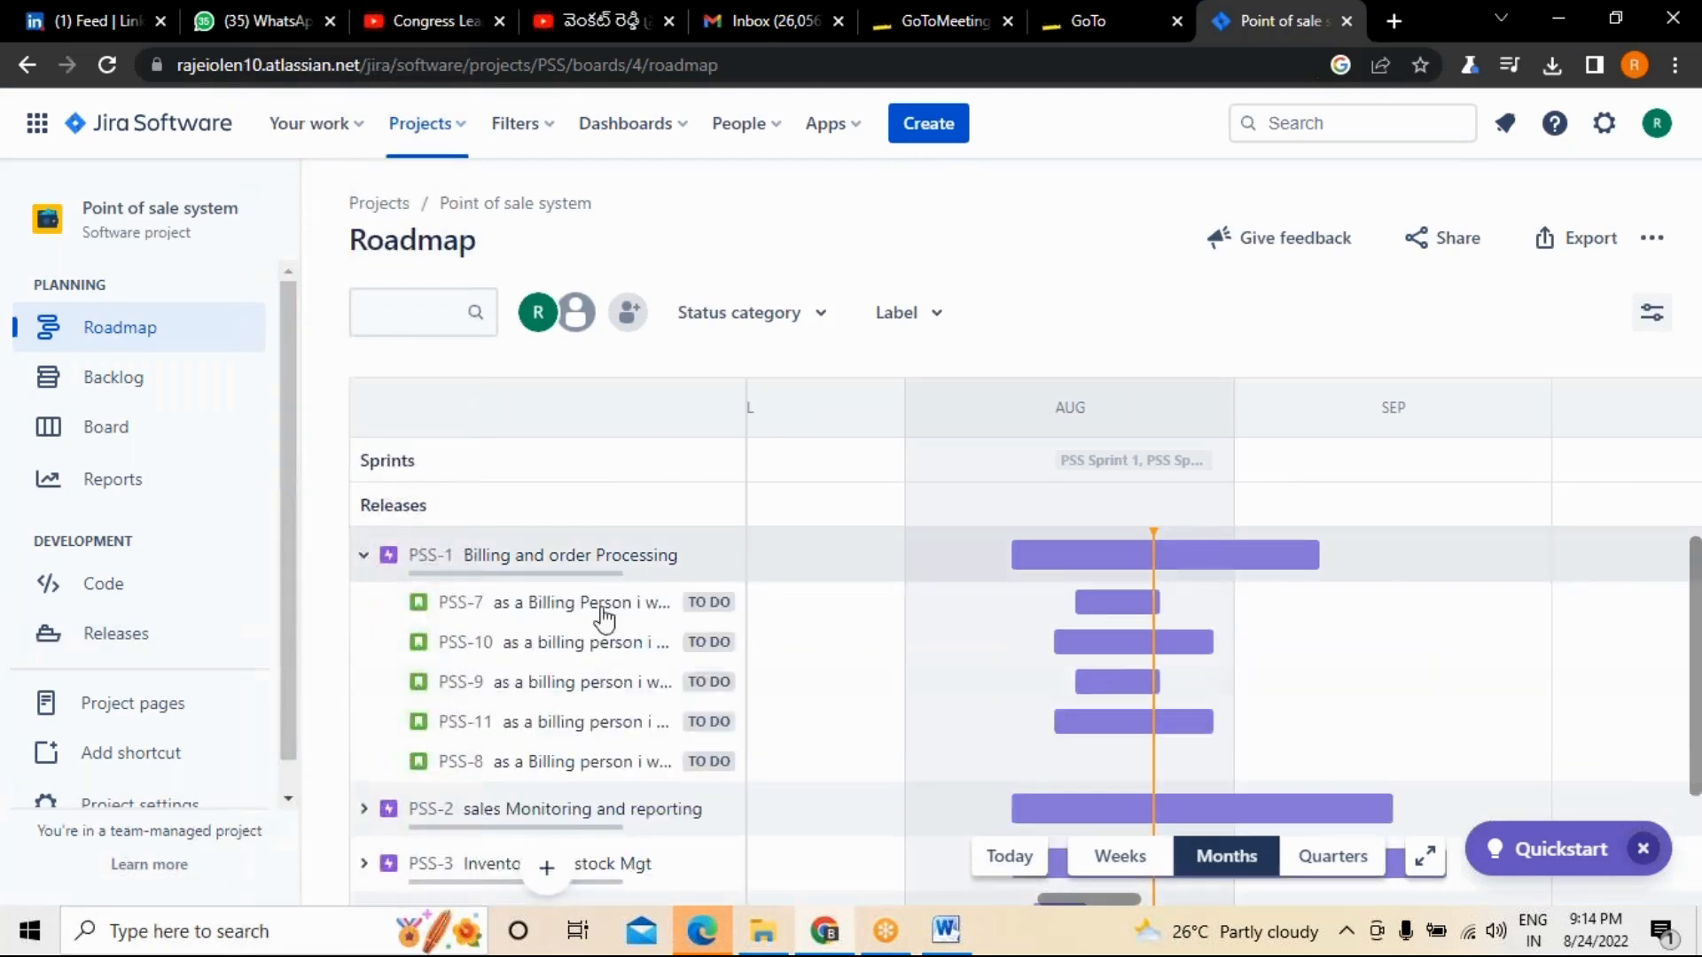
{"action": "left_click", "coordinate": [533, 604]}
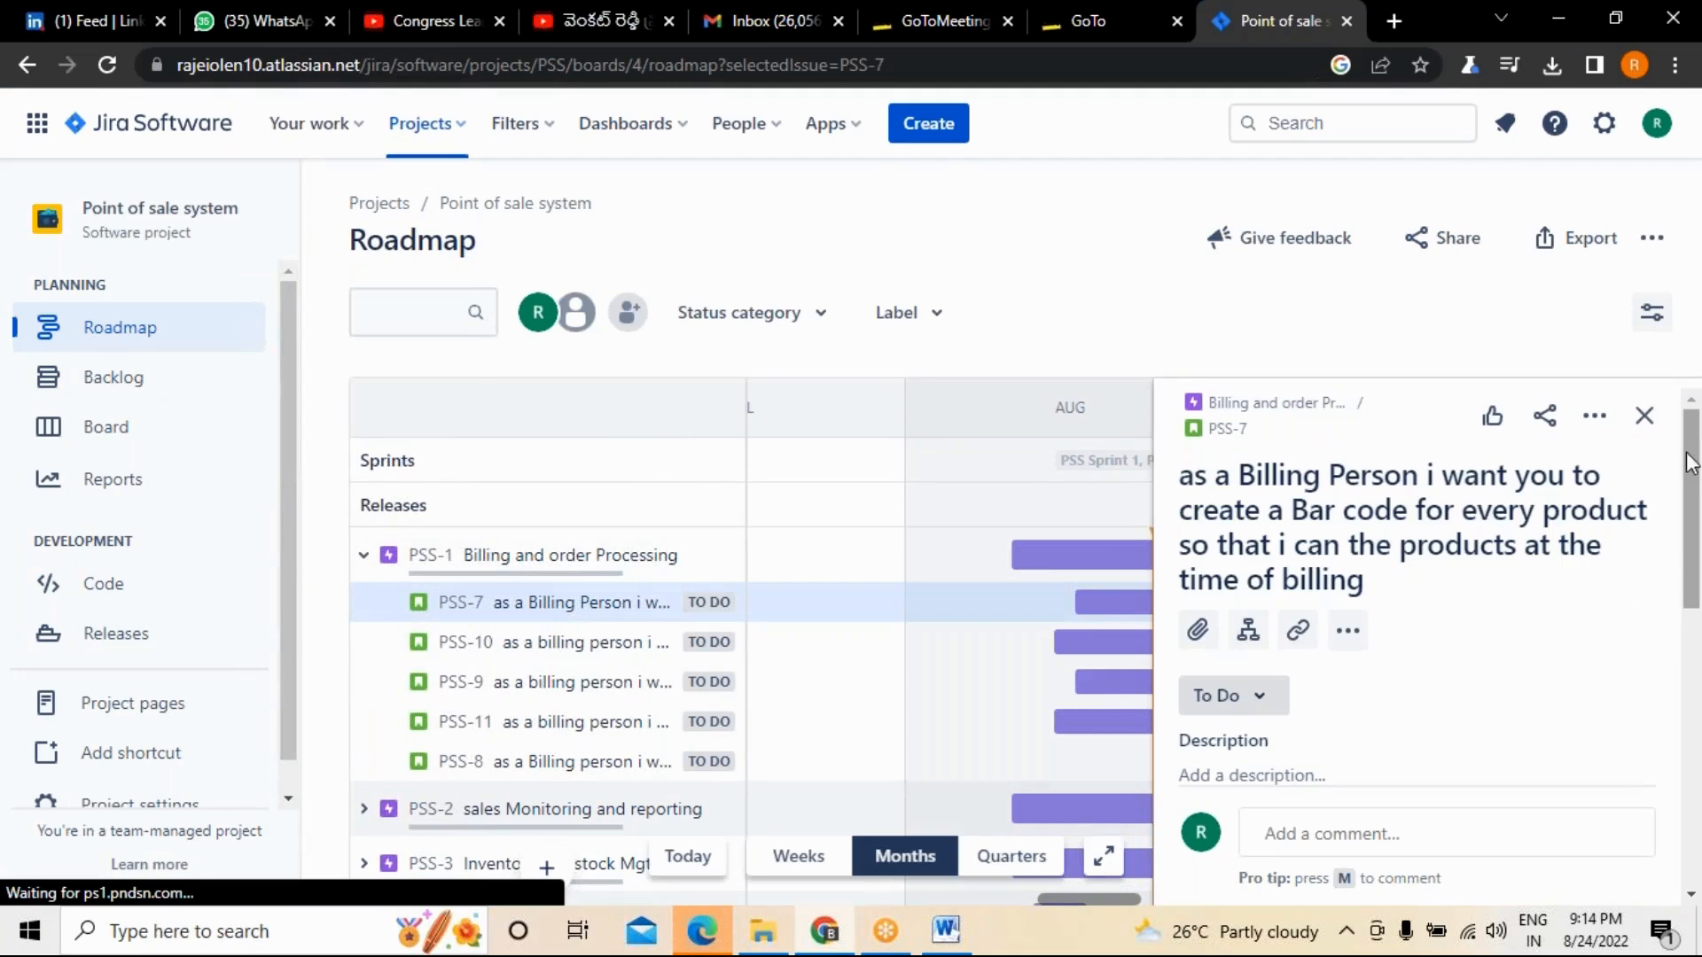
{"action": "left_click_drag", "start_coordinate": [1690, 461], "coordinate": [1692, 507]}
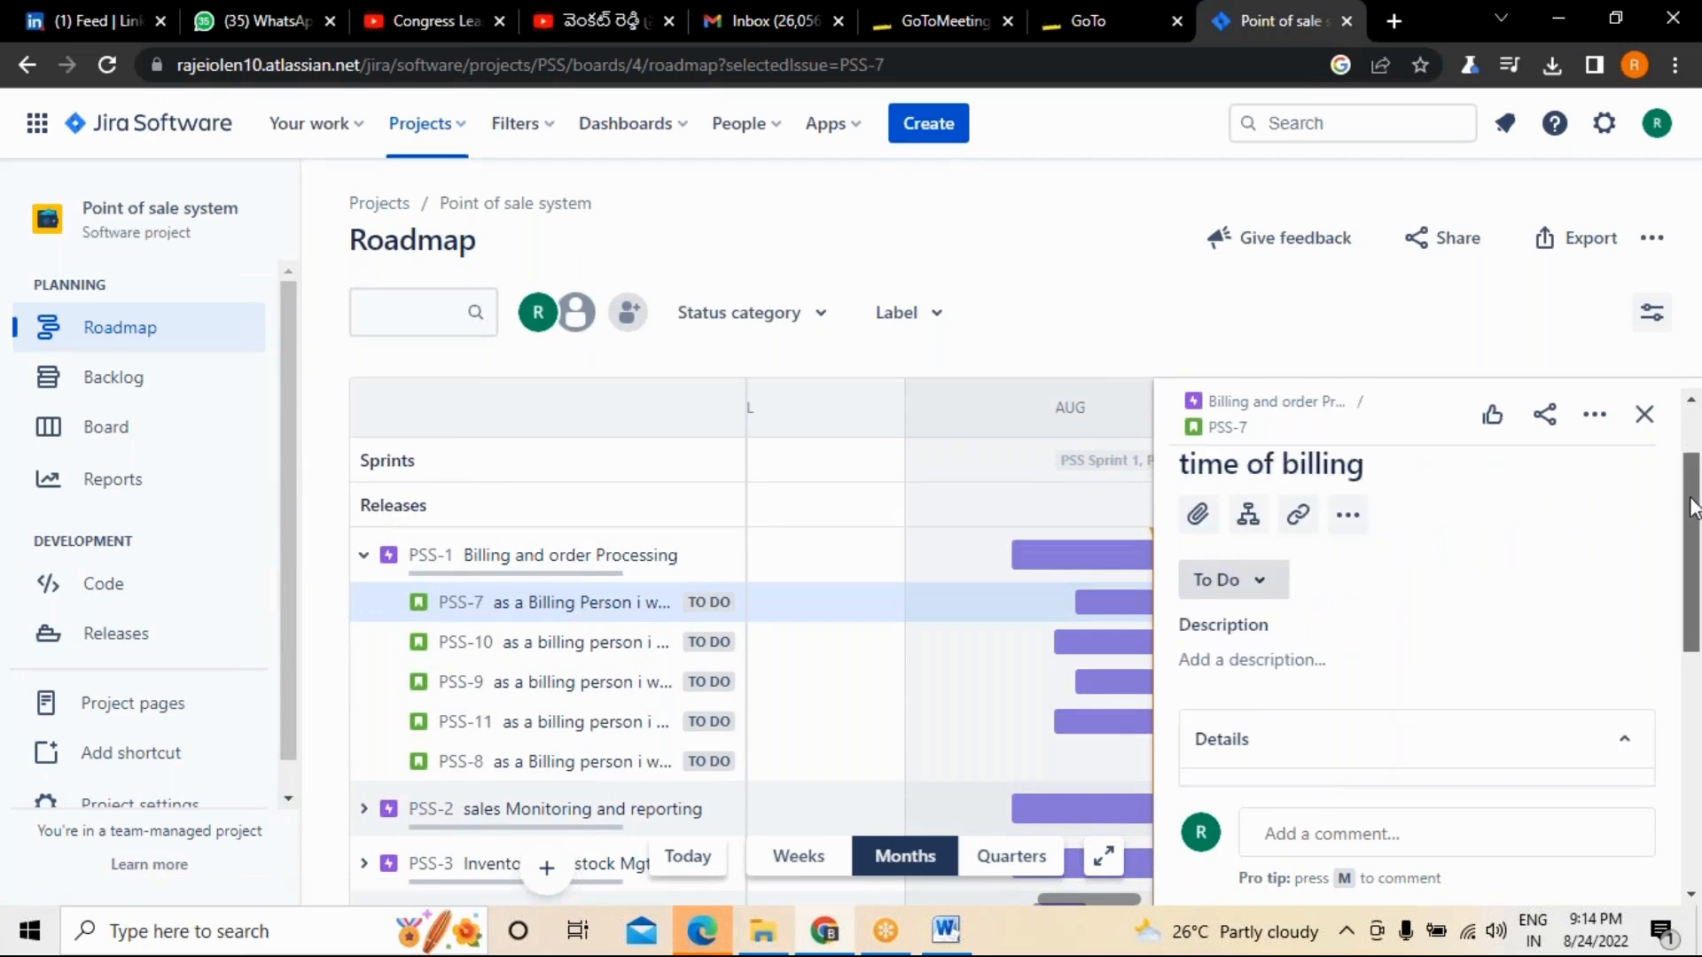
{"action": "mouse_move", "coordinate": [1693, 507]}
{"action": "left_mouse_down"}
{"action": "mouse_move", "coordinate": [1696, 529]}
{"action": "mouse_move", "coordinate": [1694, 454]}
{"action": "mouse_move", "coordinate": [1698, 528]}
{"action": "left_mouse_up"}
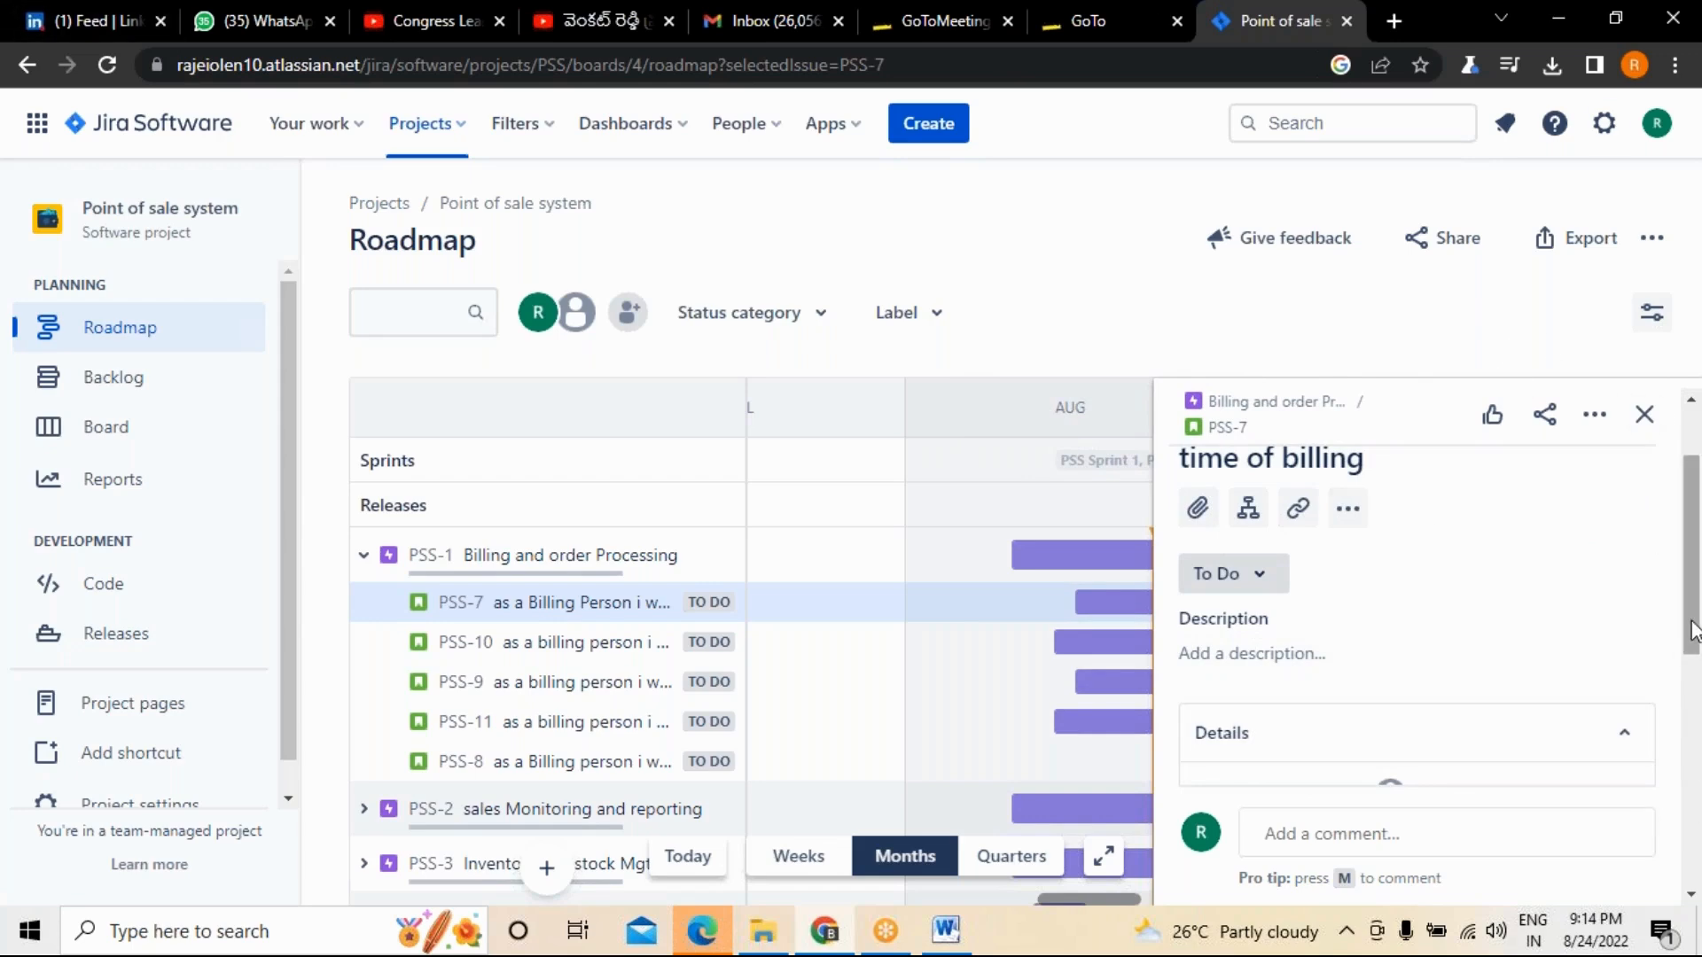
{"action": "left_click_drag", "start_coordinate": [1693, 631], "coordinate": [1695, 655]}
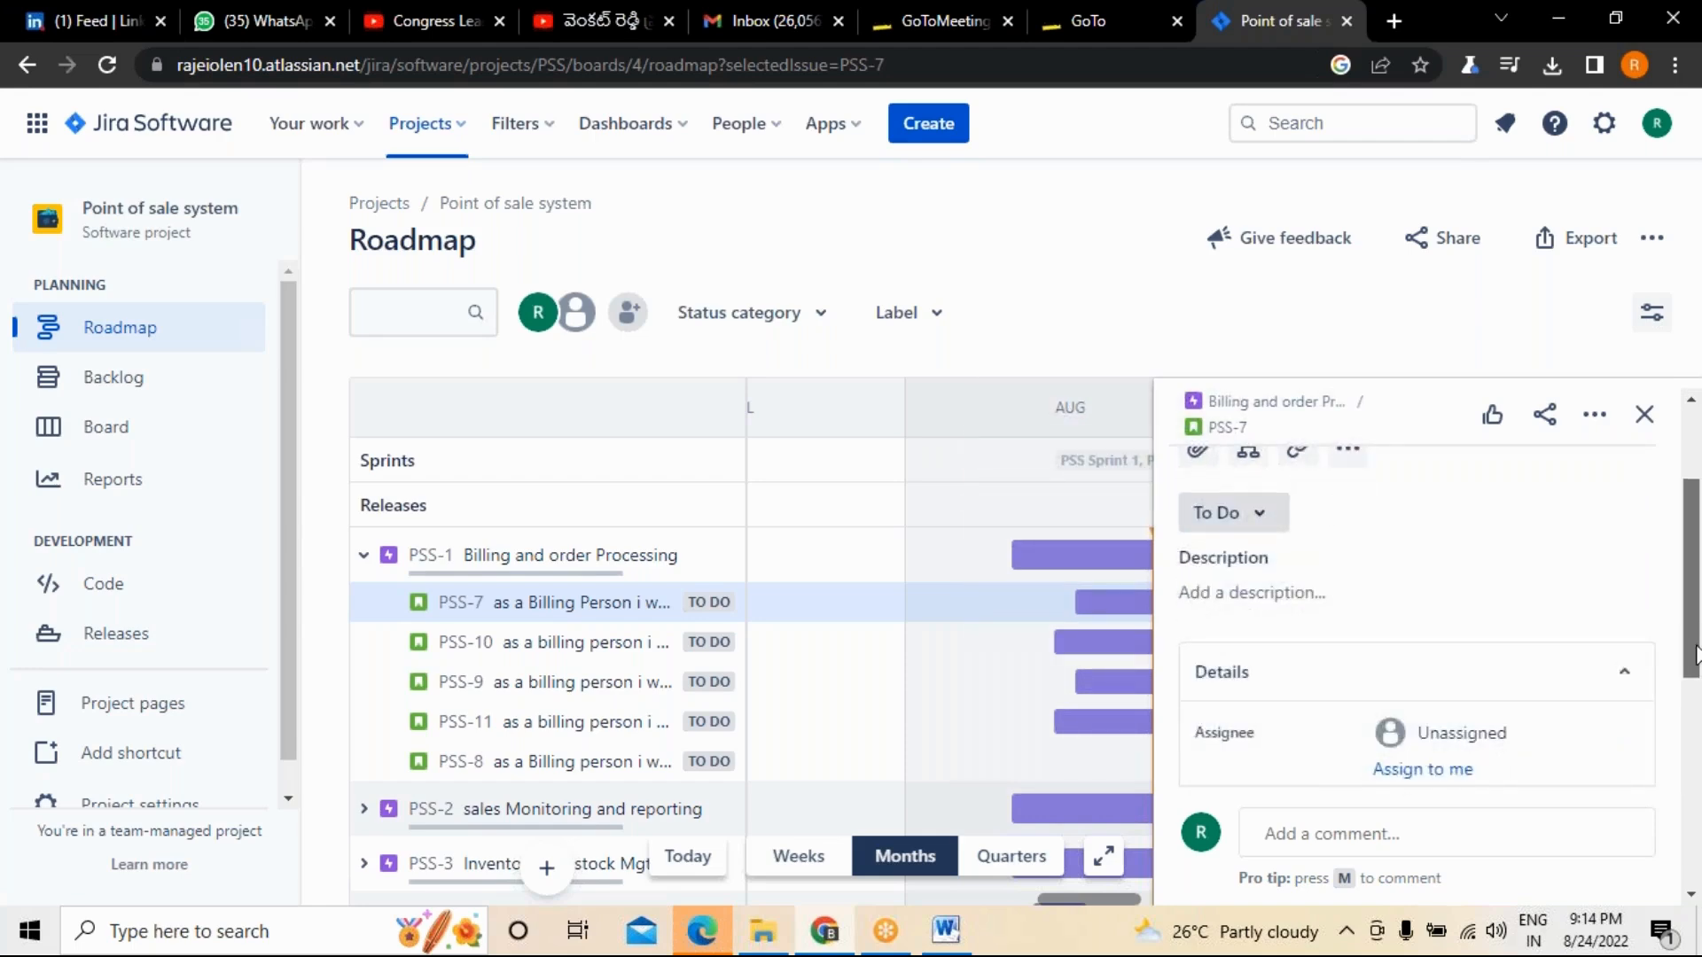
{"action": "left_click_drag", "start_coordinate": [1694, 654], "coordinate": [1694, 718]}
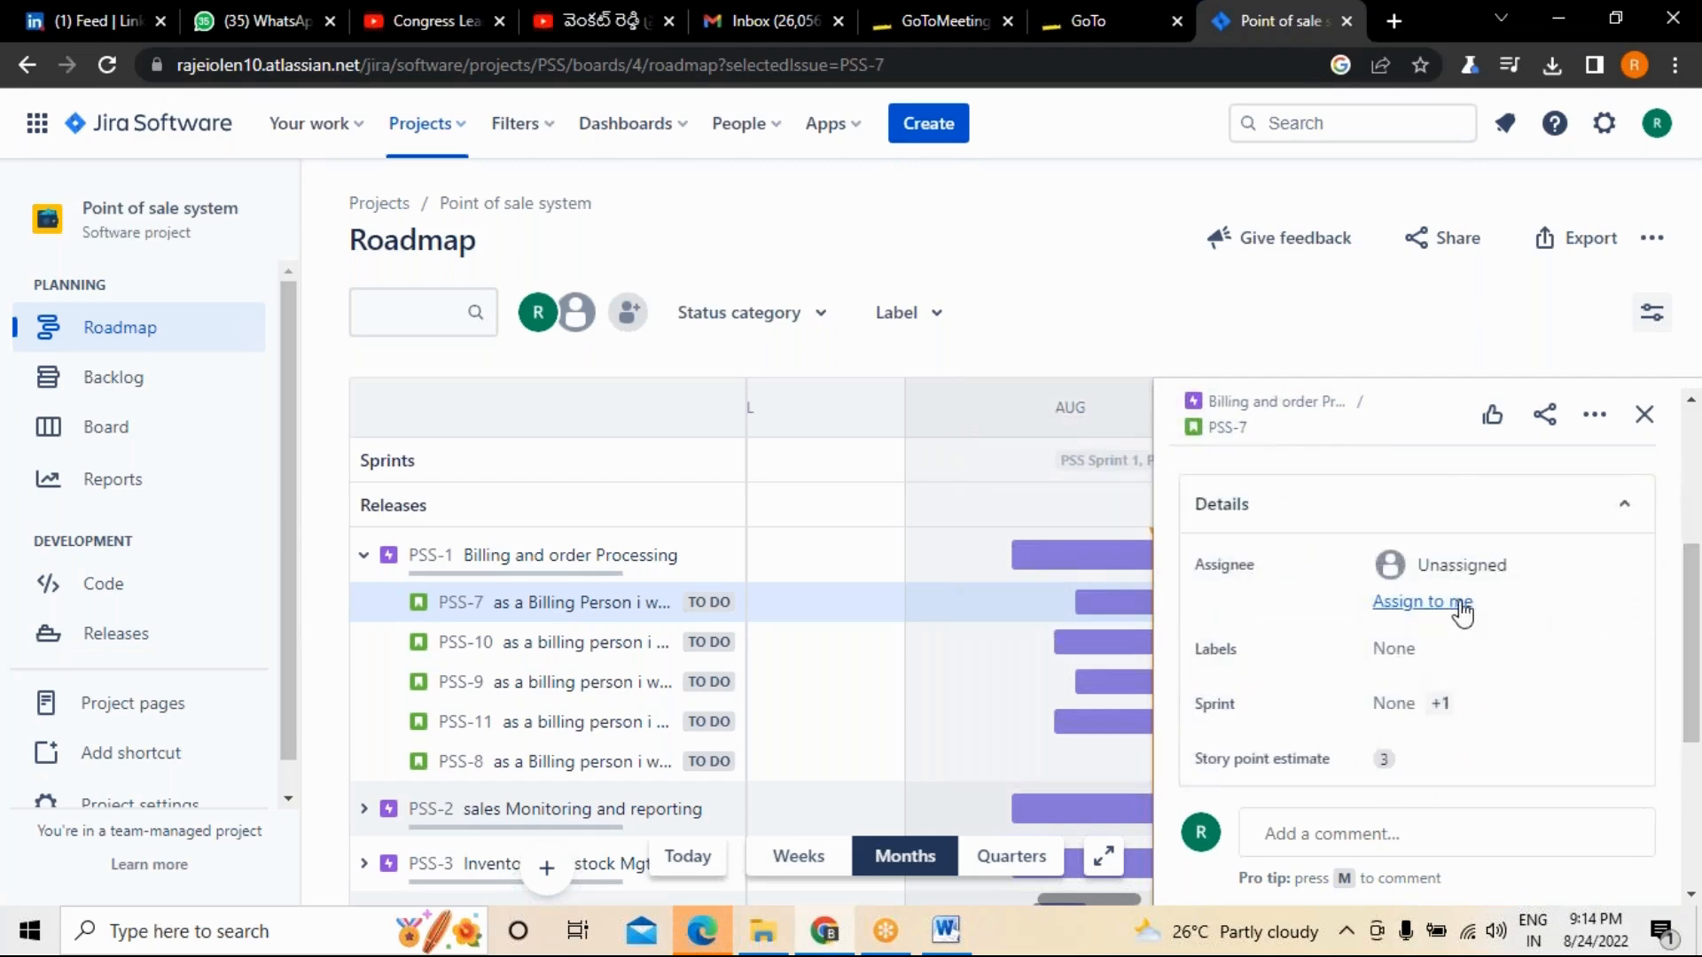
{"action": "left_click", "coordinate": [1498, 565]}
{"action": "left_click", "coordinate": [1487, 709]}
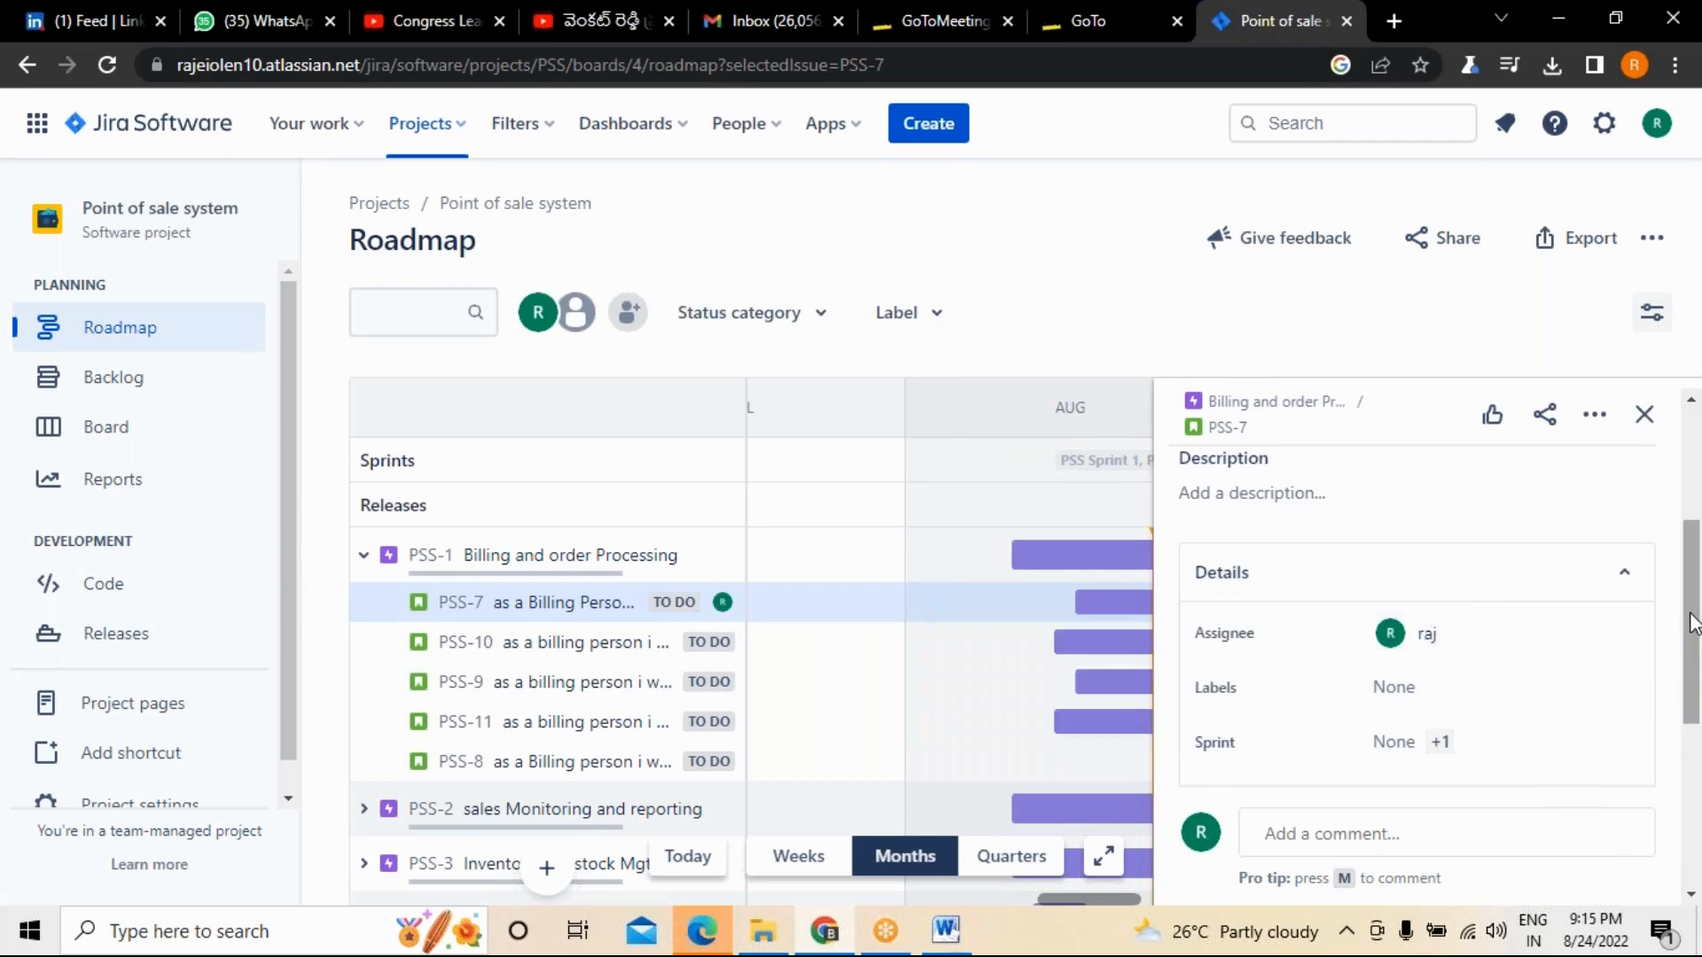
Create the new label "billing" and add it to story PSS-7.
{"action": "scroll", "coordinate": [1445, 634], "scroll_direction": "down", "scroll_amount": 1}
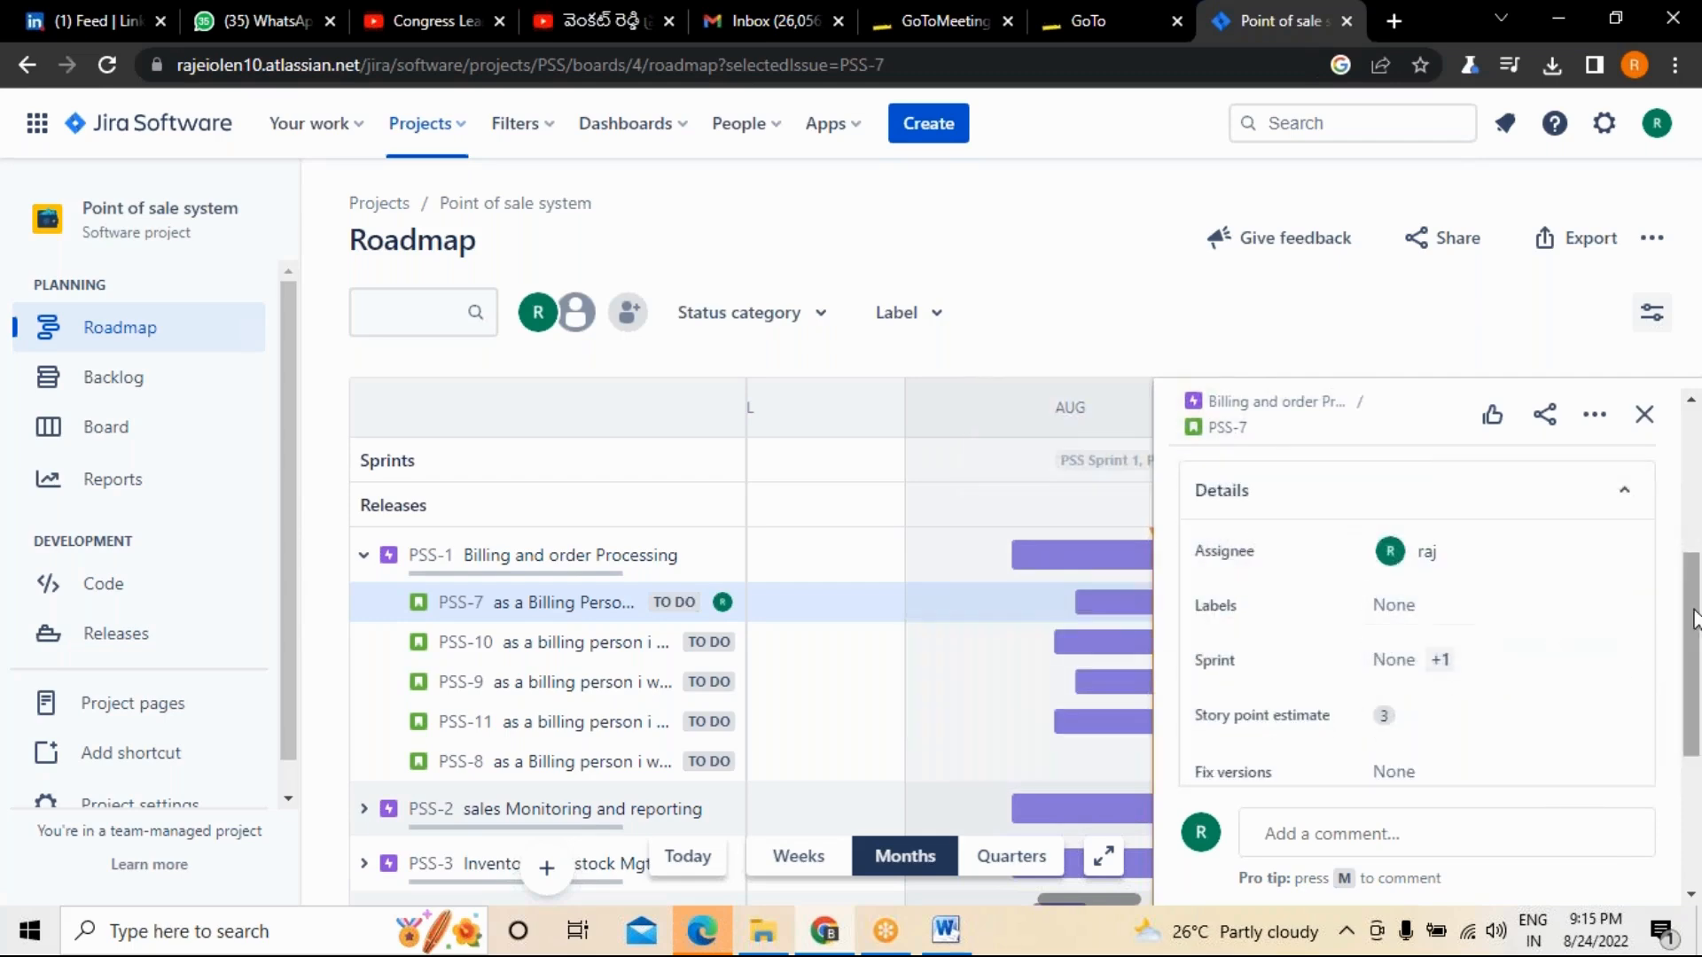
{"action": "left_click_drag", "start_coordinate": [1684, 627], "coordinate": [1699, 446]}
{"action": "scroll", "coordinate": [1507, 620], "scroll_direction": "down", "scroll_amount": 4}
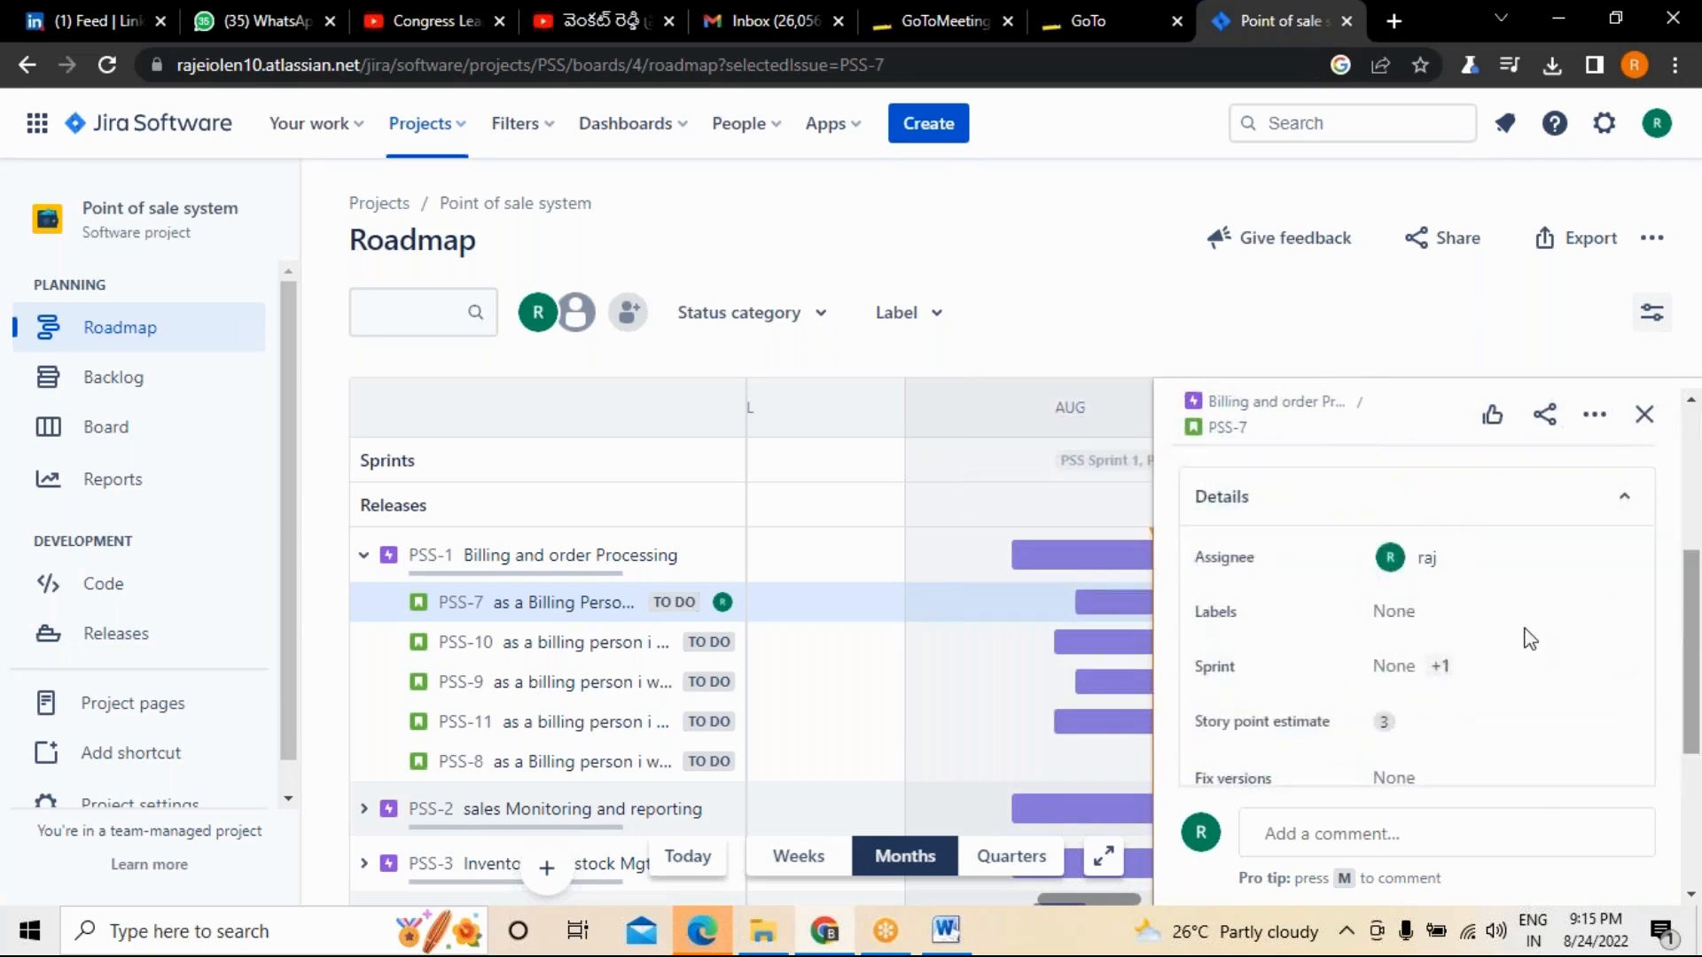
{"action": "left_click", "coordinate": [1394, 618]}
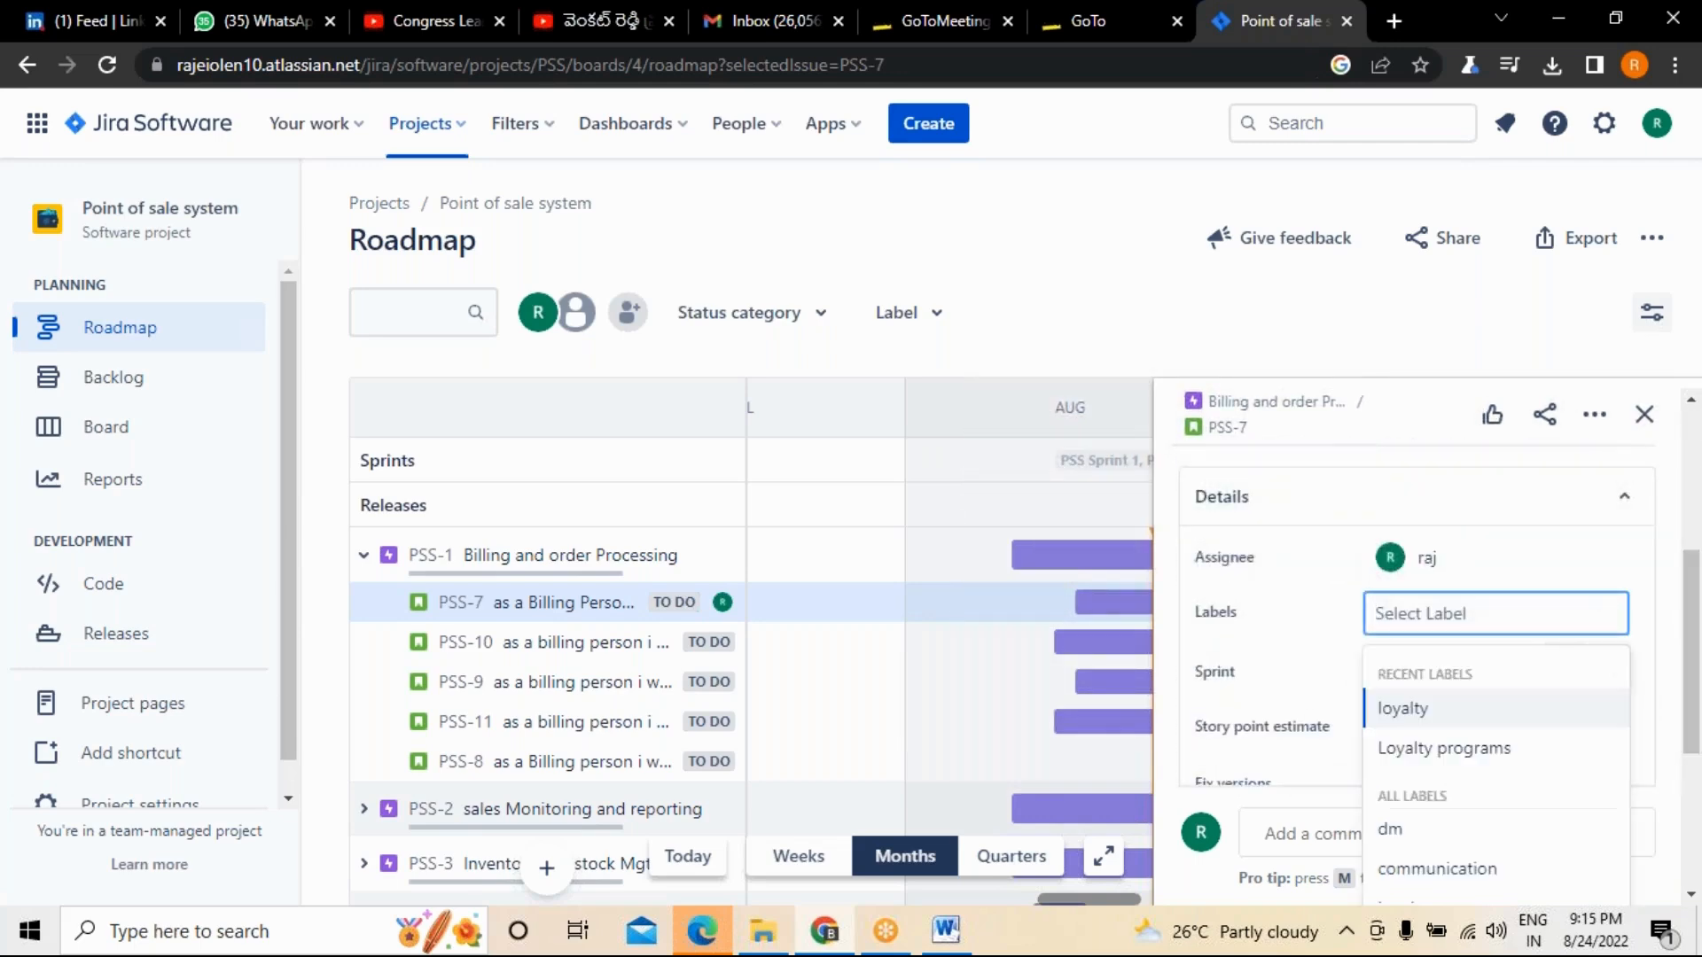
{"action": "type", "text": "billing"}
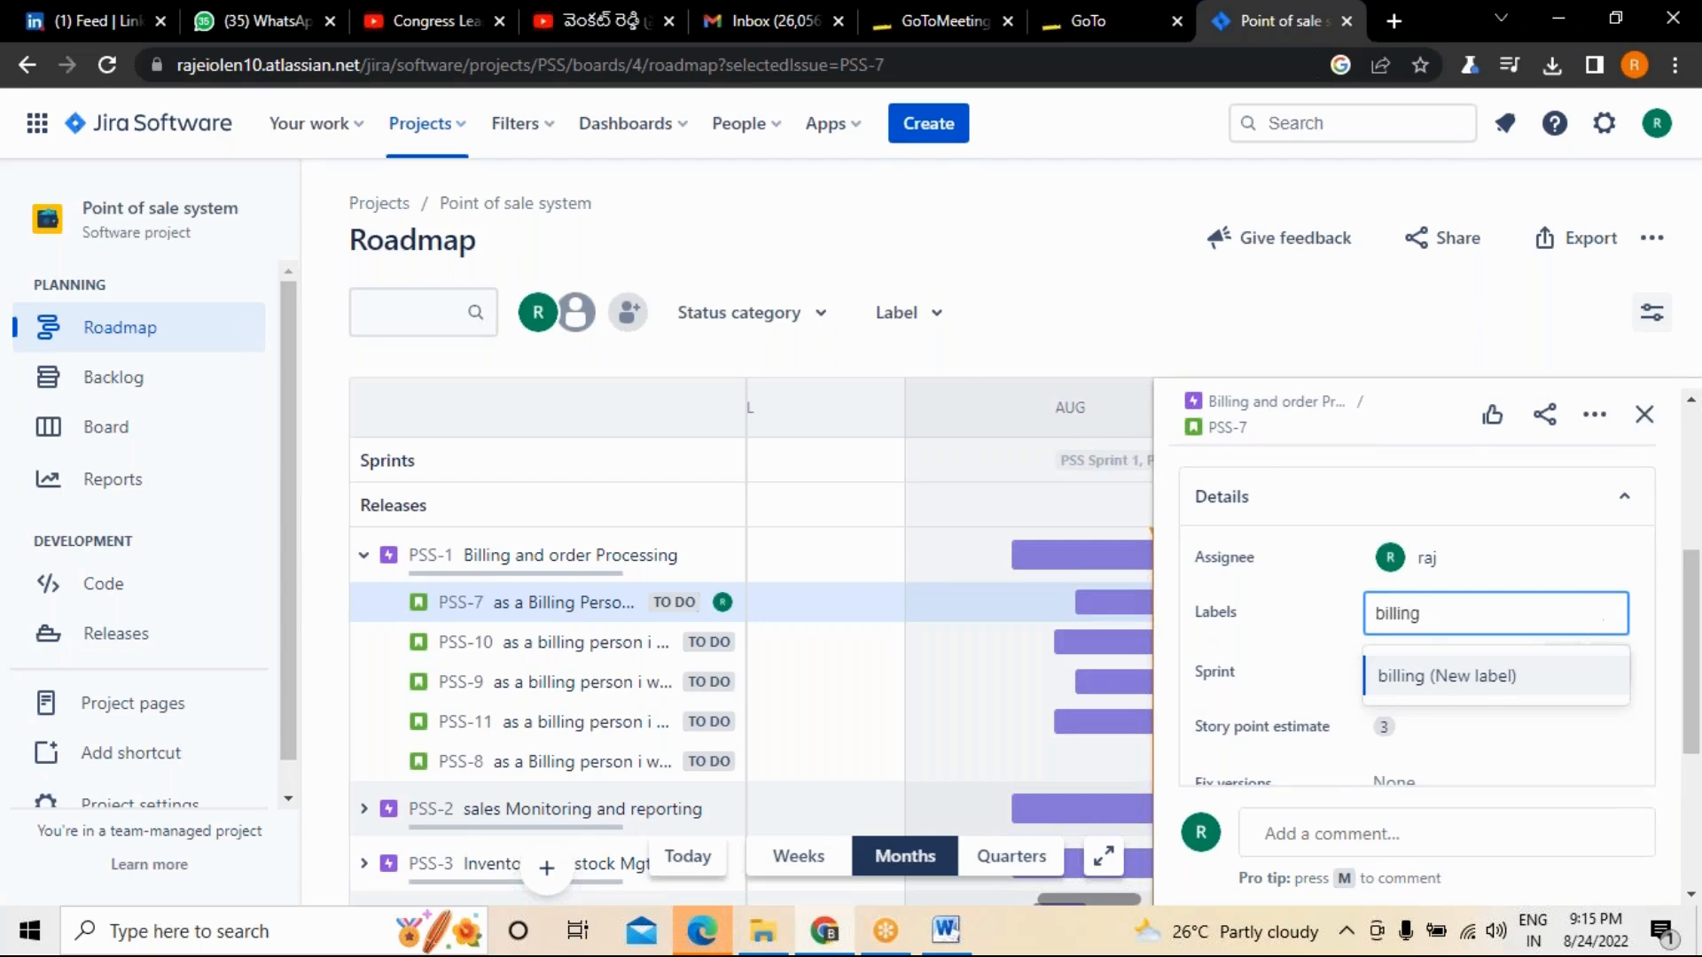
{"action": "left_click", "coordinate": [1414, 678]}
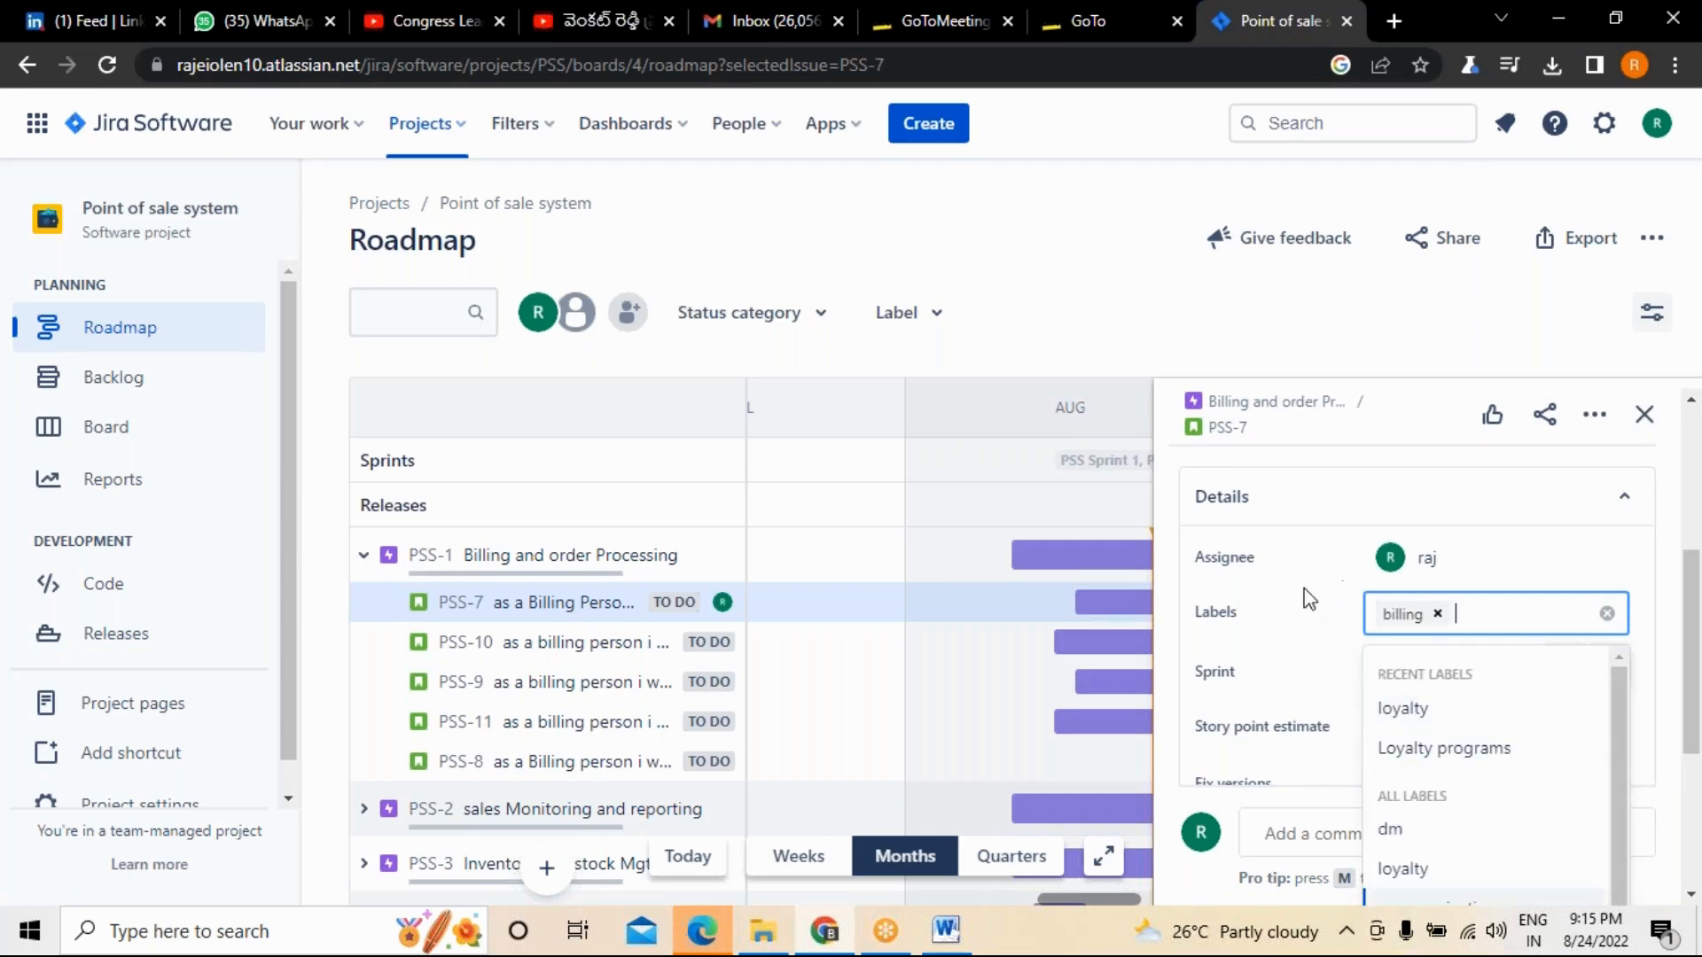
{"action": "left_click", "coordinate": [1163, 399]}
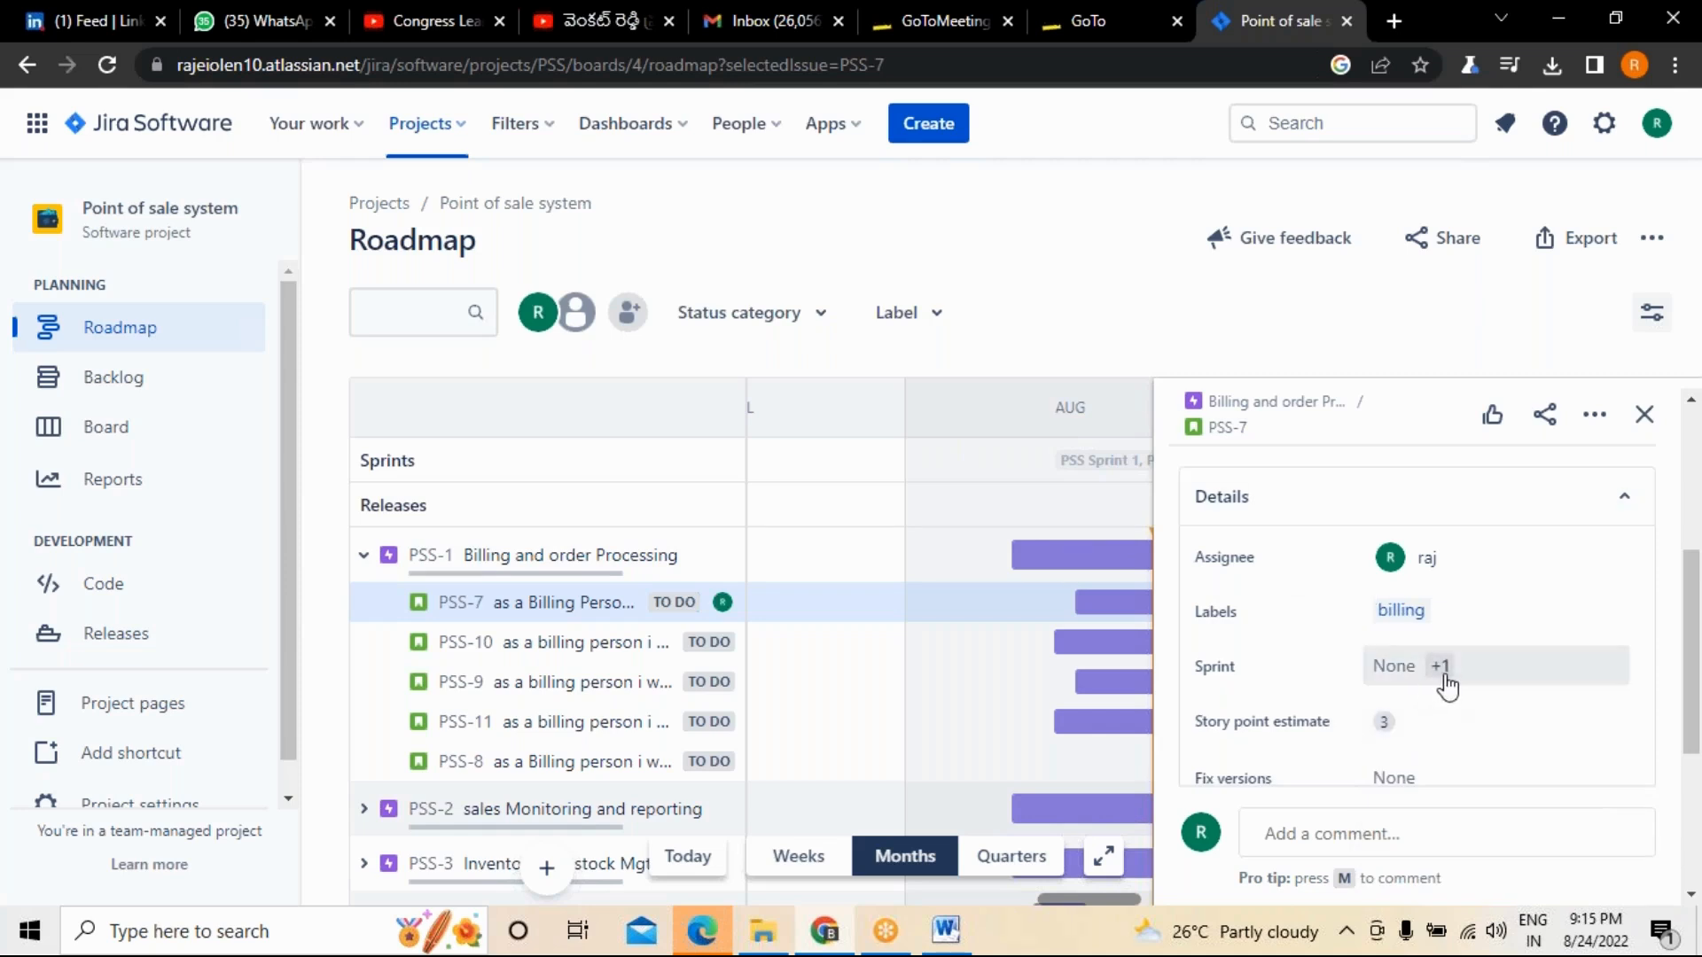
Check the completed sprint of story PSS-7, set its fix version to Release1 and close its details.
{"action": "left_click", "coordinate": [1443, 676]}
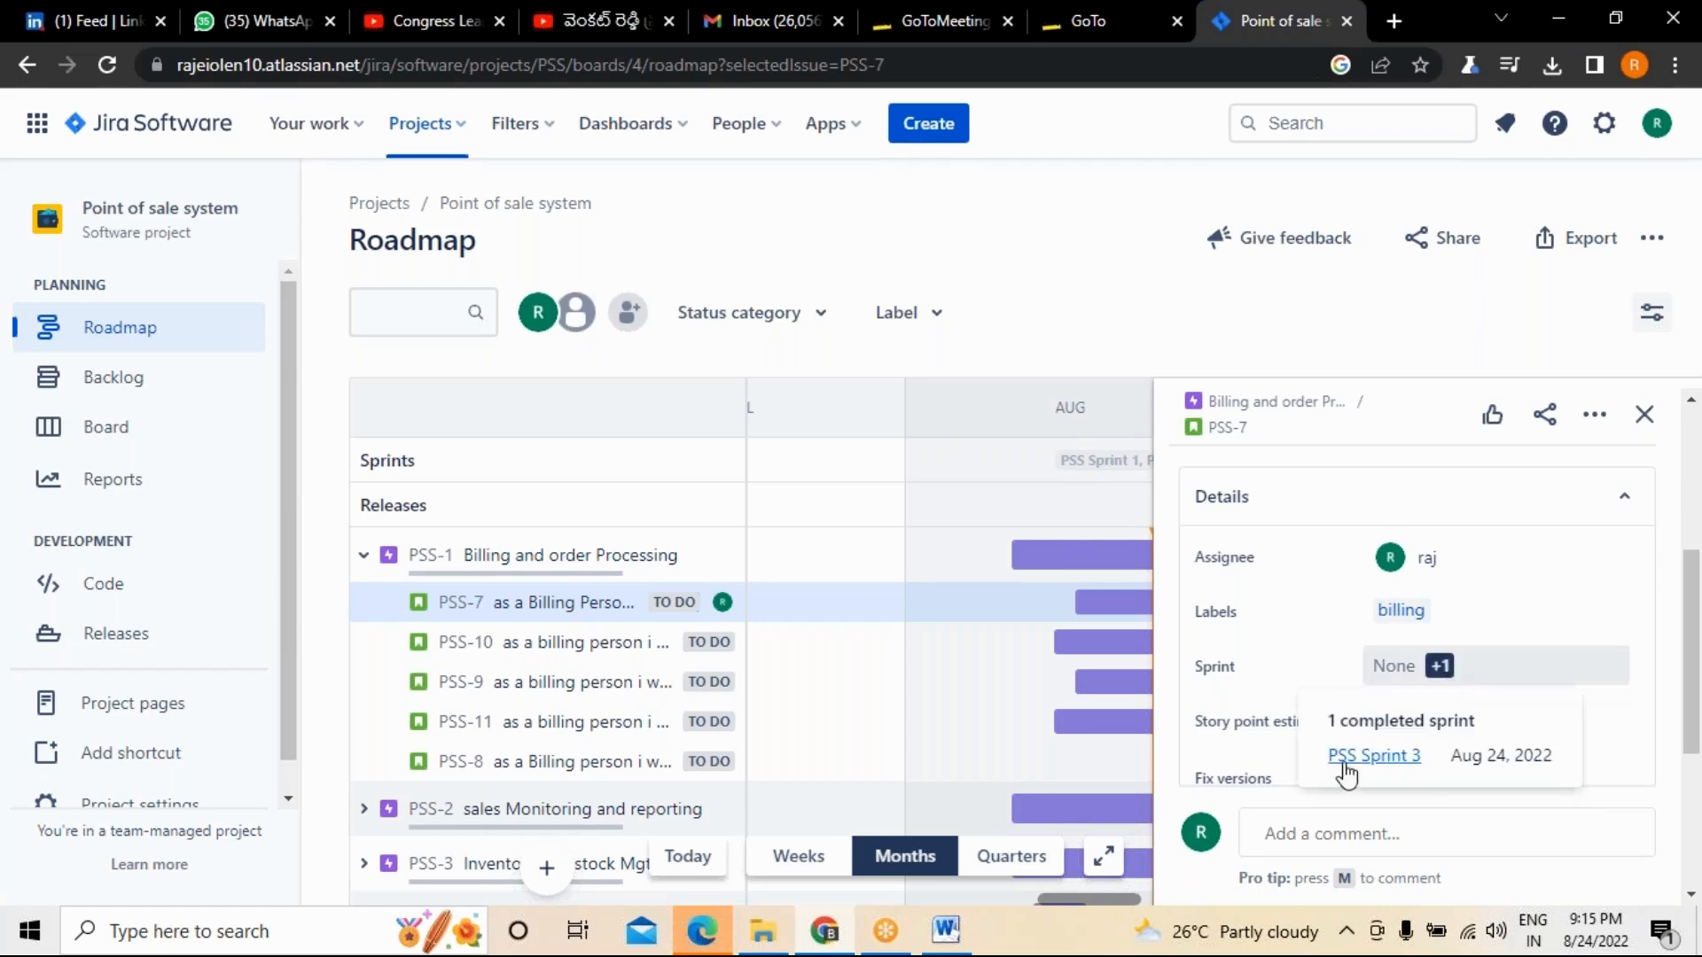
{"action": "left_click", "coordinate": [1204, 306]}
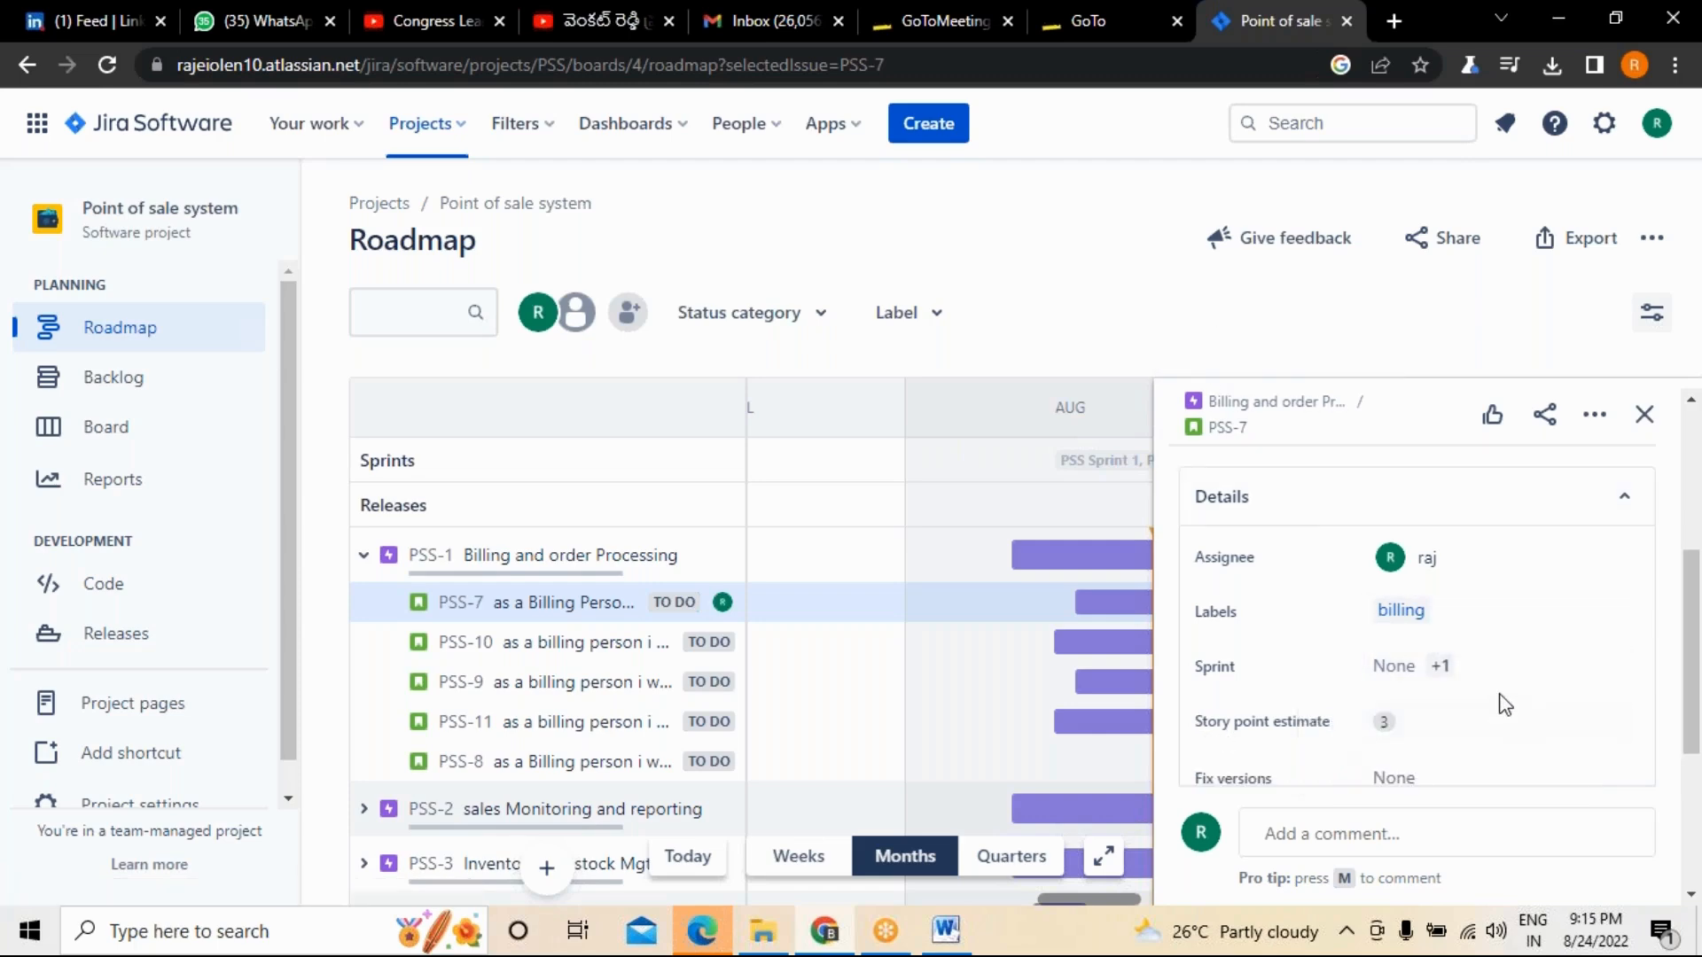
{"action": "scroll", "coordinate": [1504, 705], "scroll_direction": "down", "scroll_amount": 2}
{"action": "left_click", "coordinate": [1425, 658]}
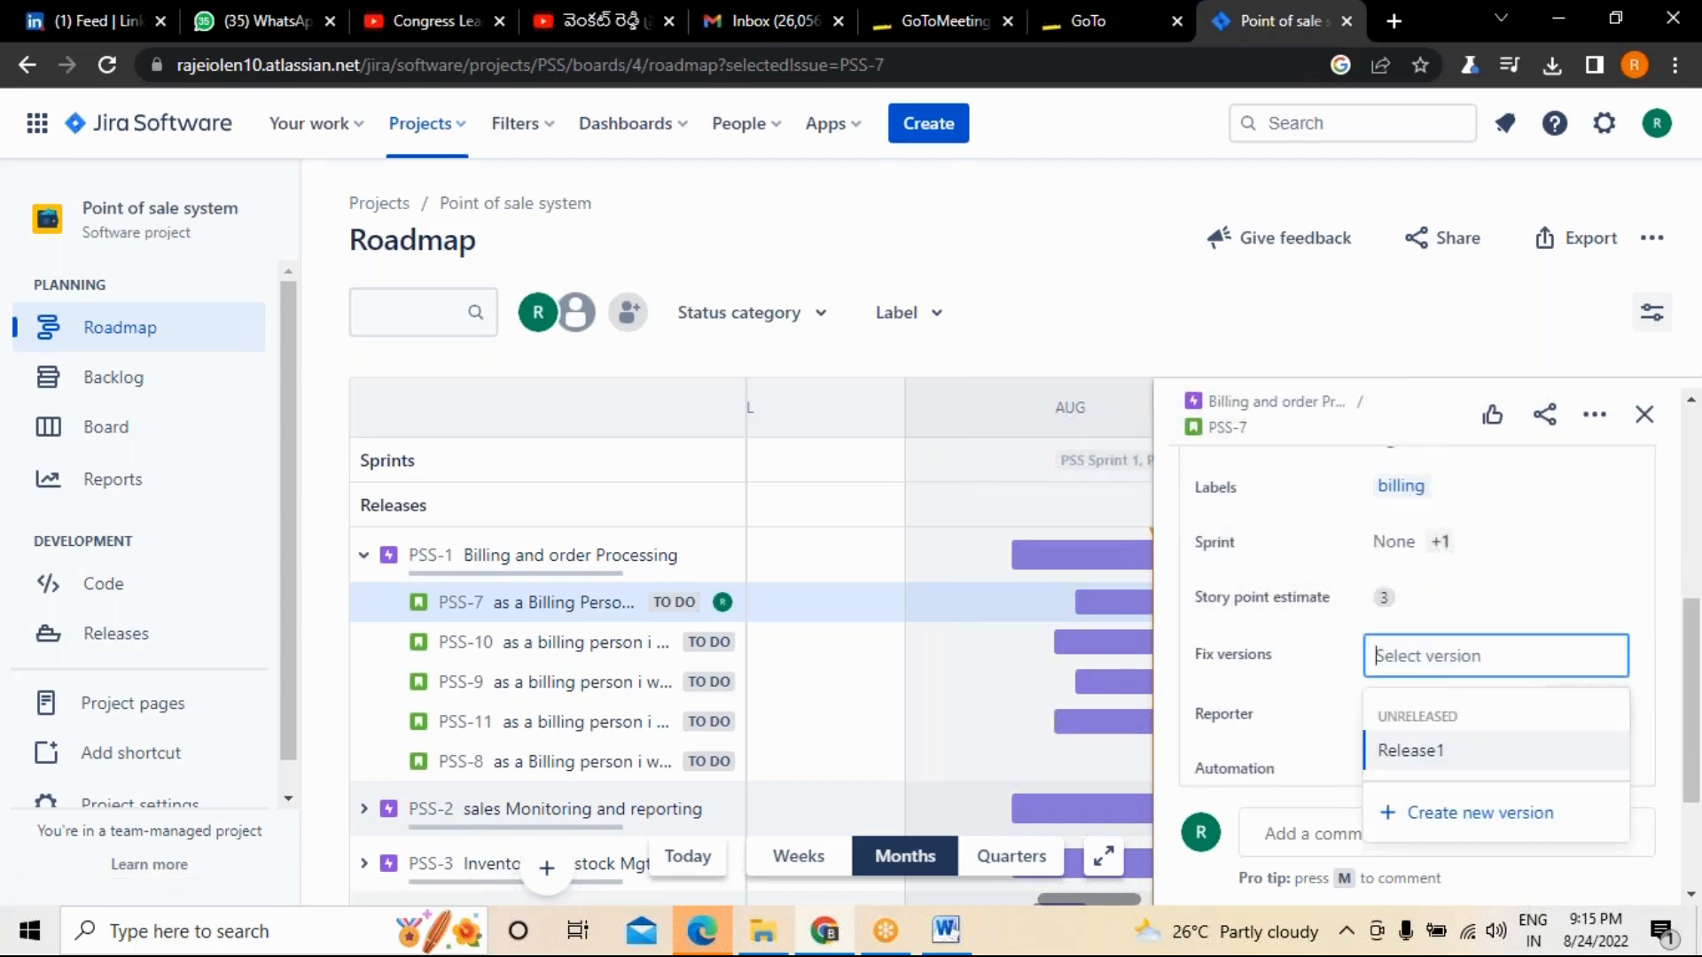
{"action": "left_click", "coordinate": [1420, 753]}
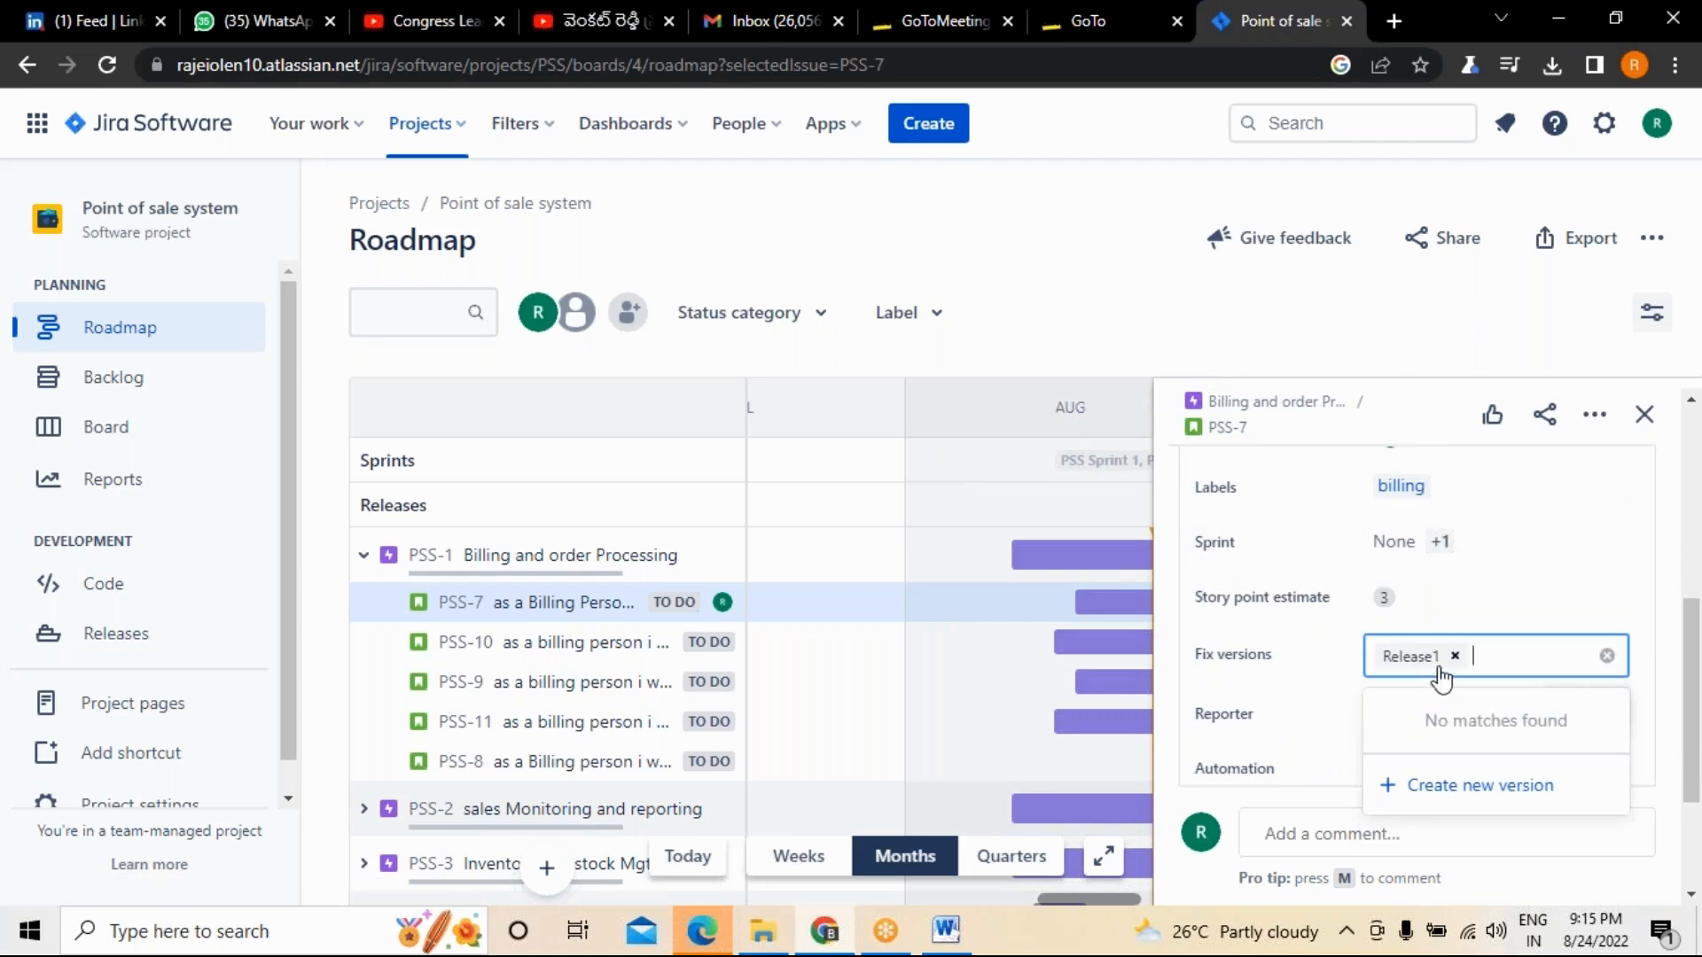
{"action": "left_click", "coordinate": [1644, 414]}
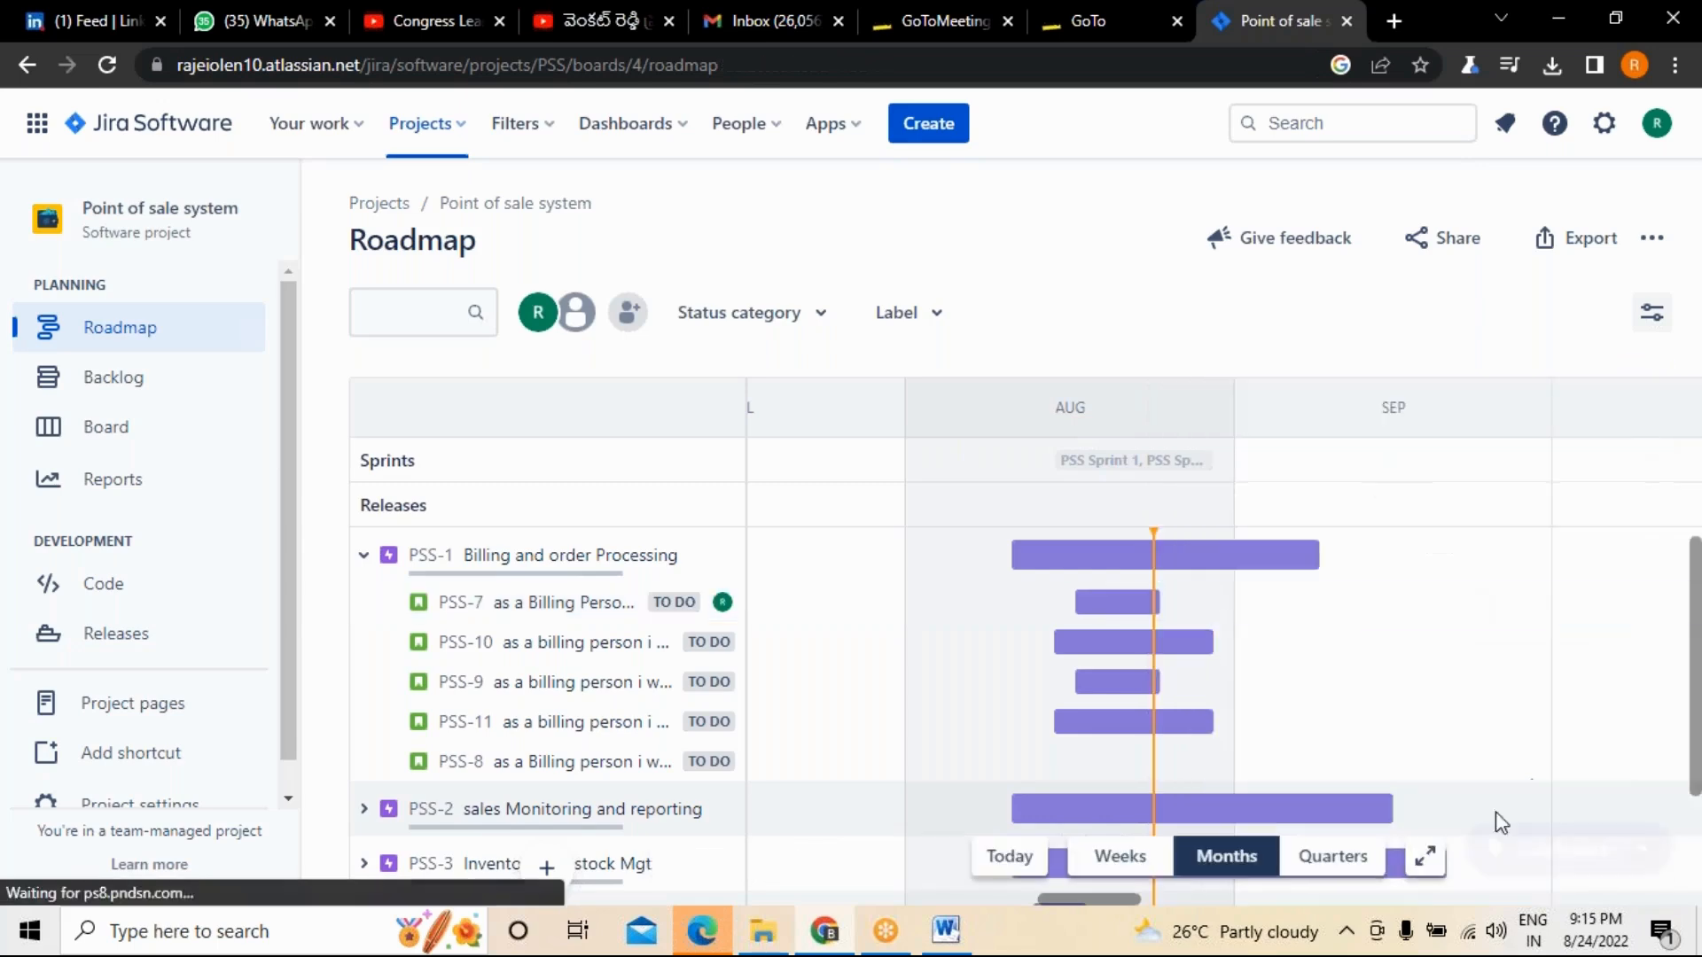
Open story PSS-10 under the Billing and order Processing epic and set its assignee to Automatic.
{"action": "left_click", "coordinate": [592, 634]}
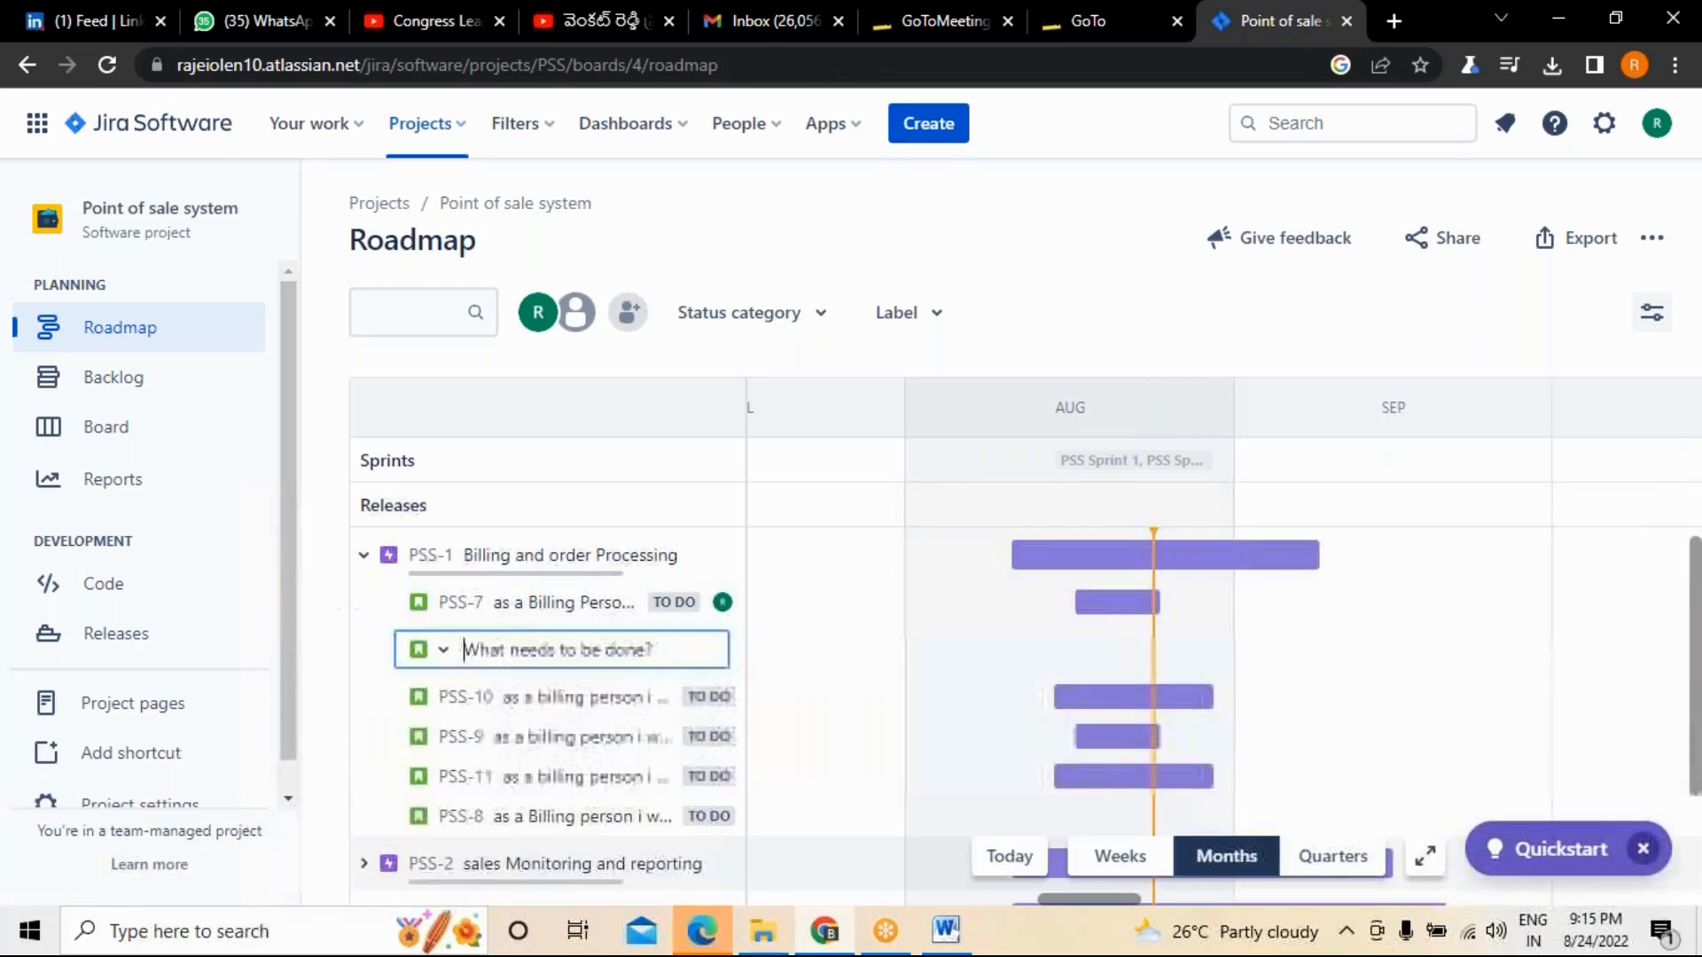
{"action": "left_click", "coordinate": [519, 700]}
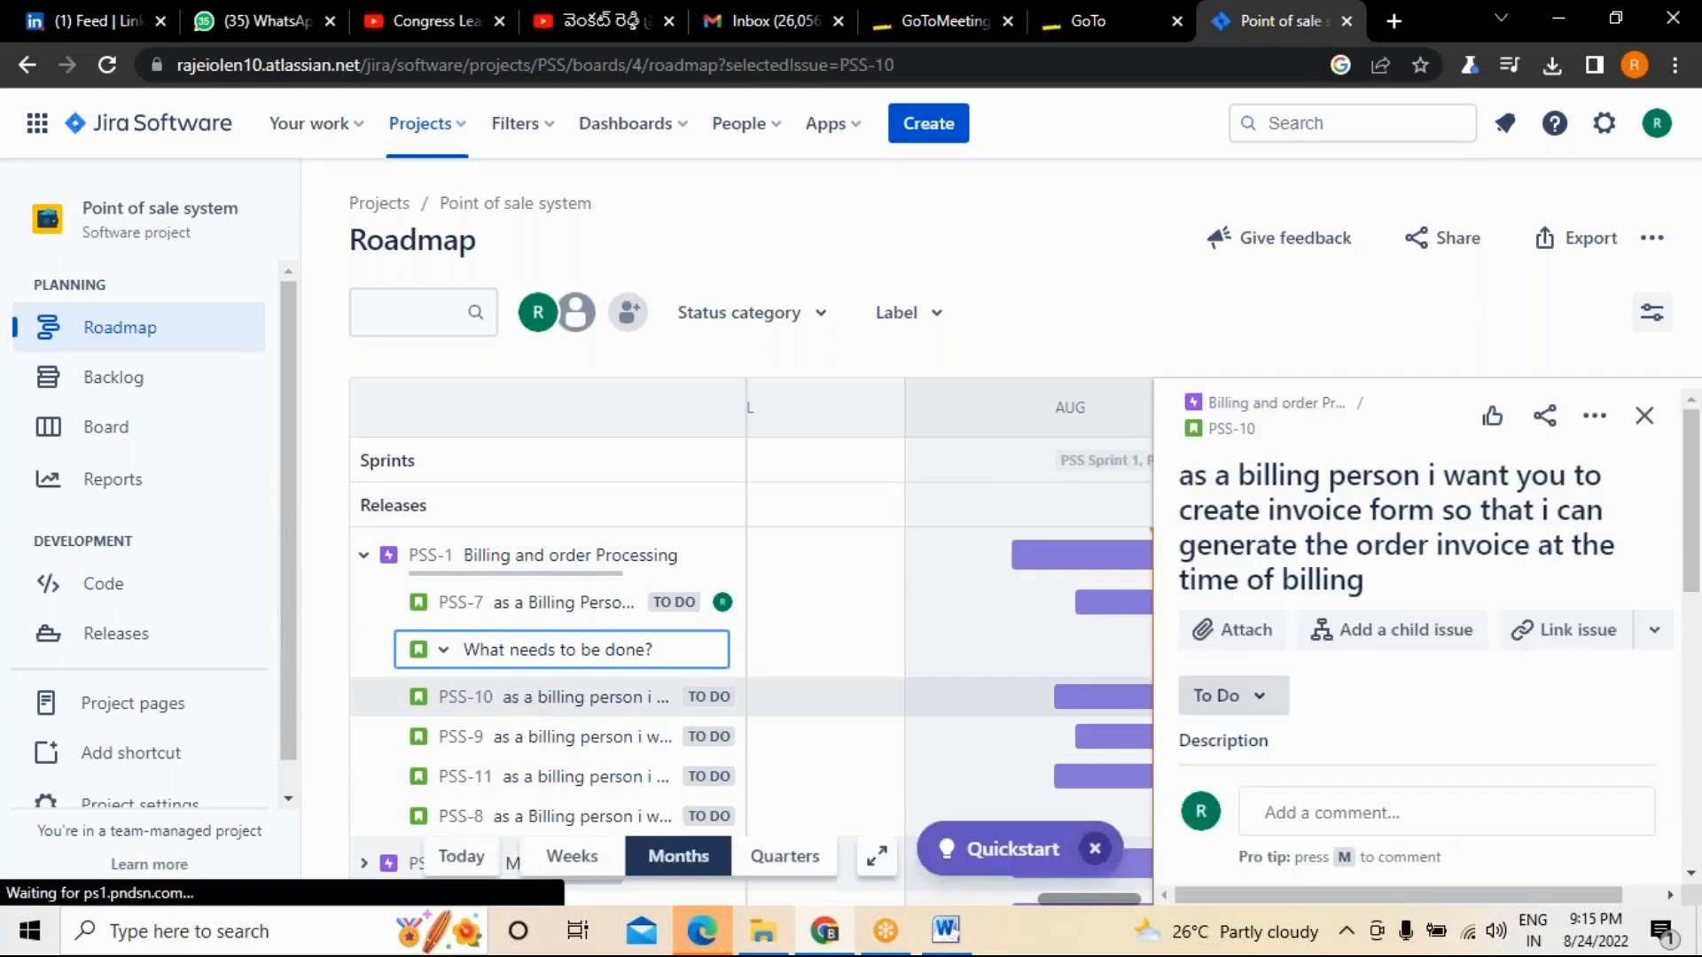
{"action": "left_click_drag", "start_coordinate": [1697, 596], "coordinate": [1664, 727]}
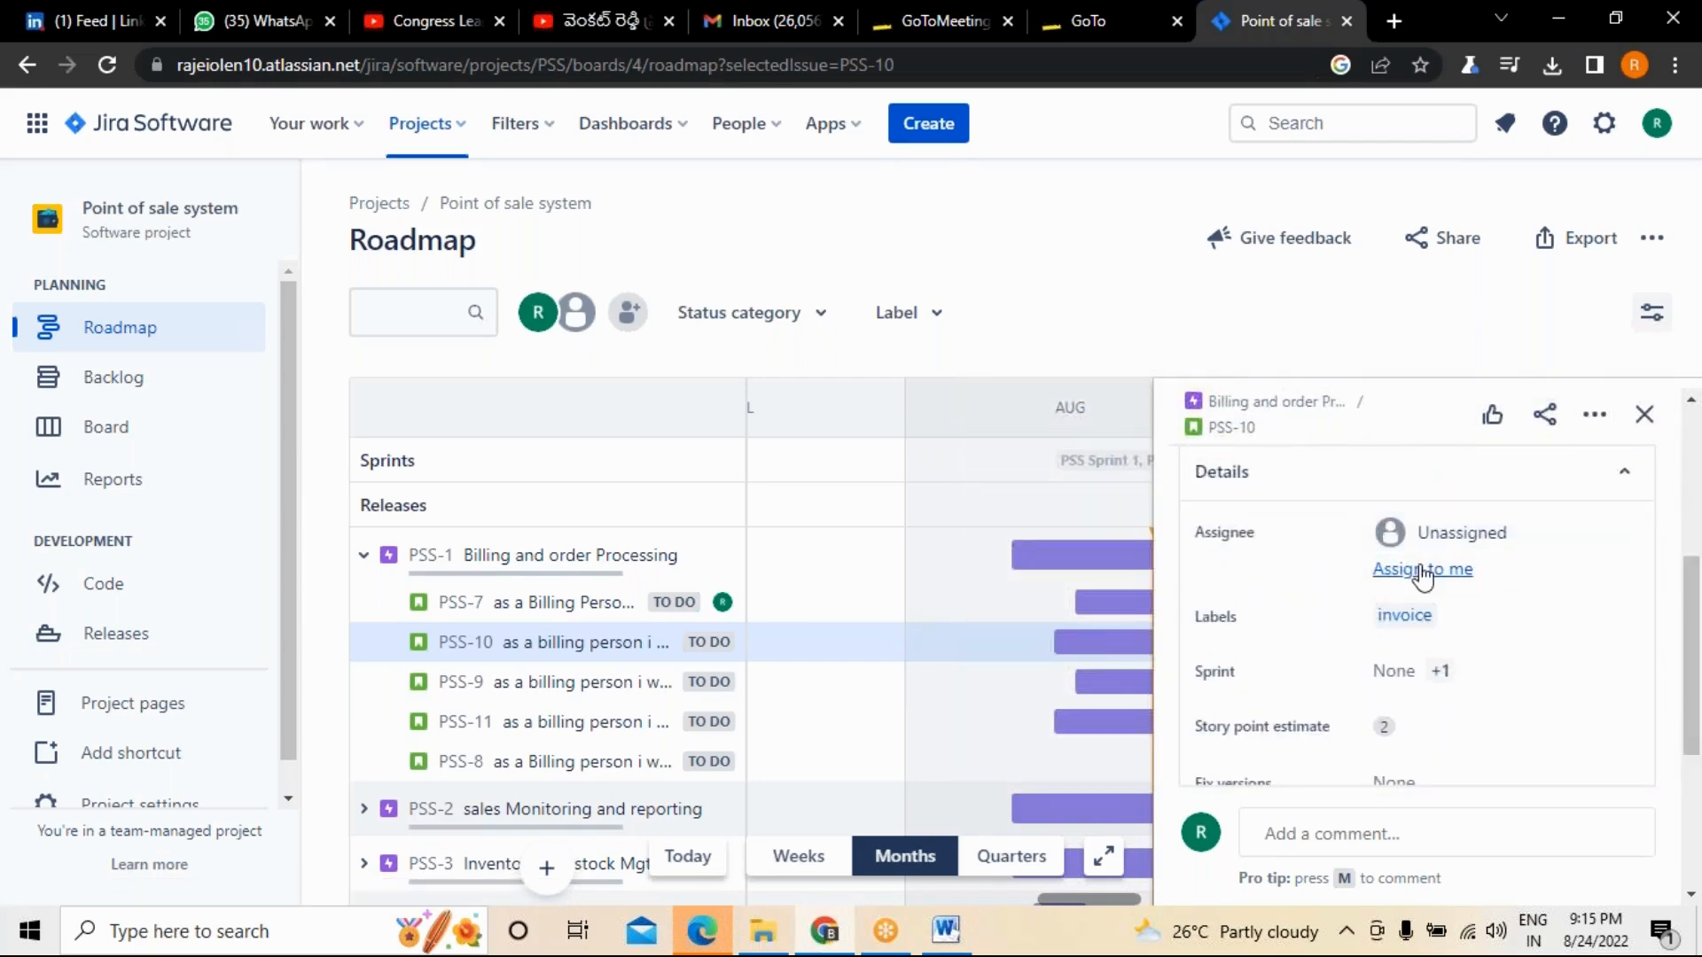
{"action": "left_click", "coordinate": [1418, 533]}
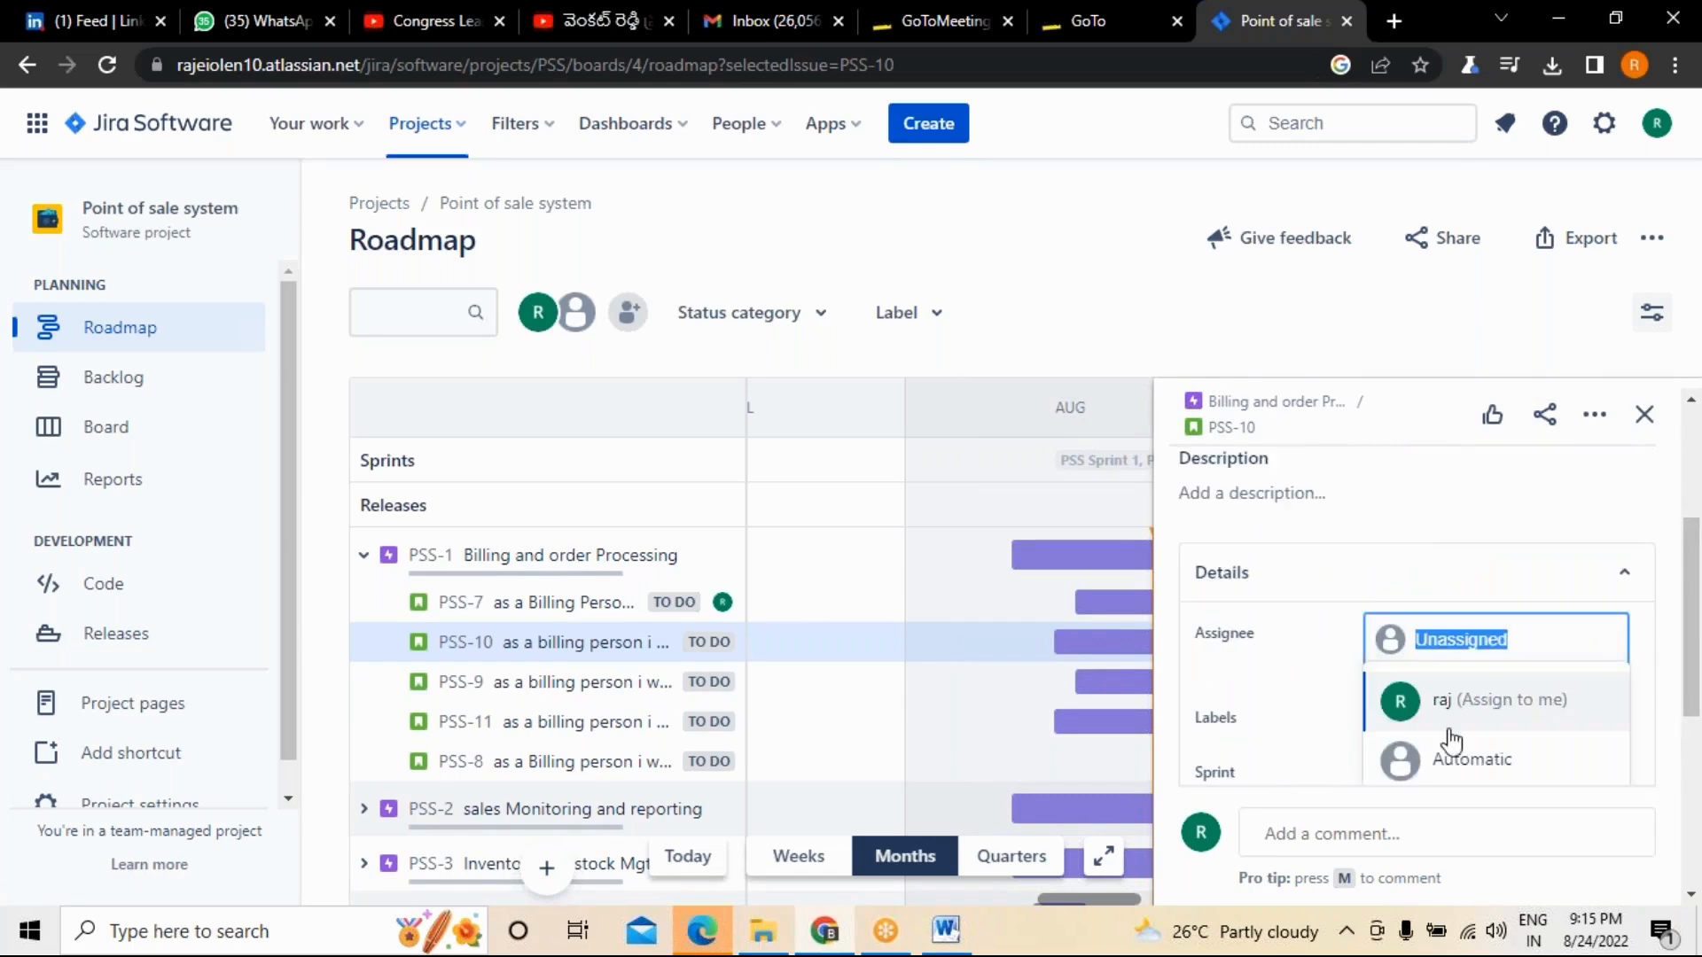
{"action": "left_click", "coordinate": [1473, 759]}
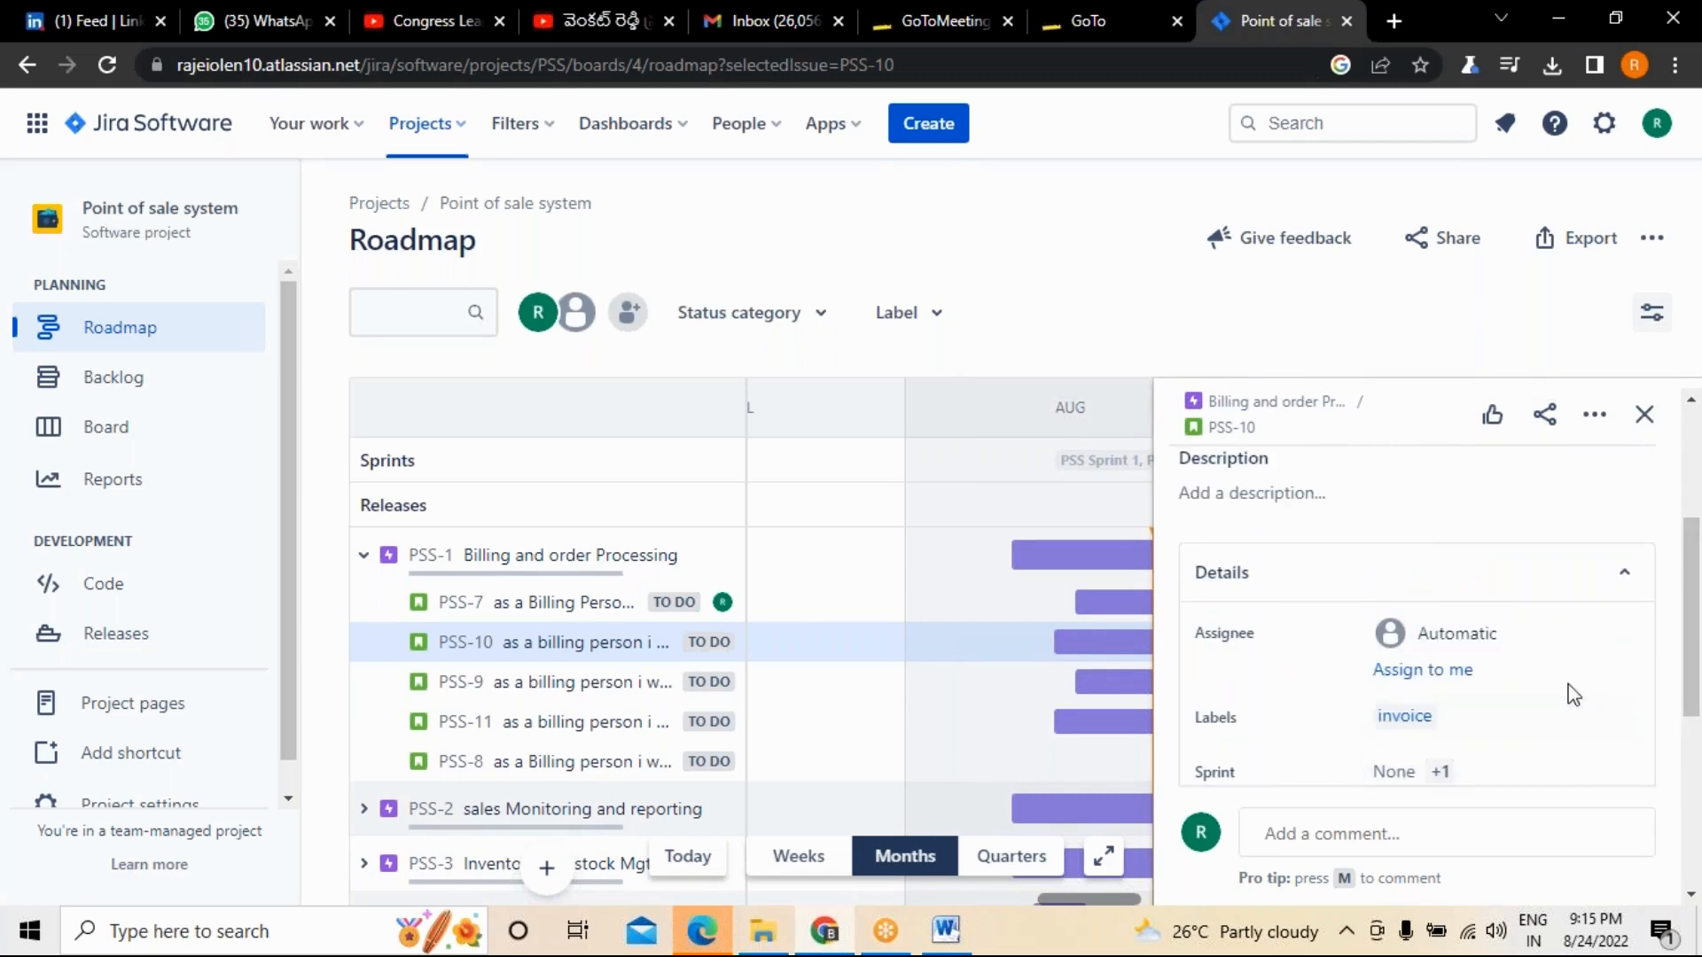
Set the fix version of story PSS-10 to Release1.
{"action": "scroll", "coordinate": [1542, 710], "scroll_direction": "down", "scroll_amount": 4}
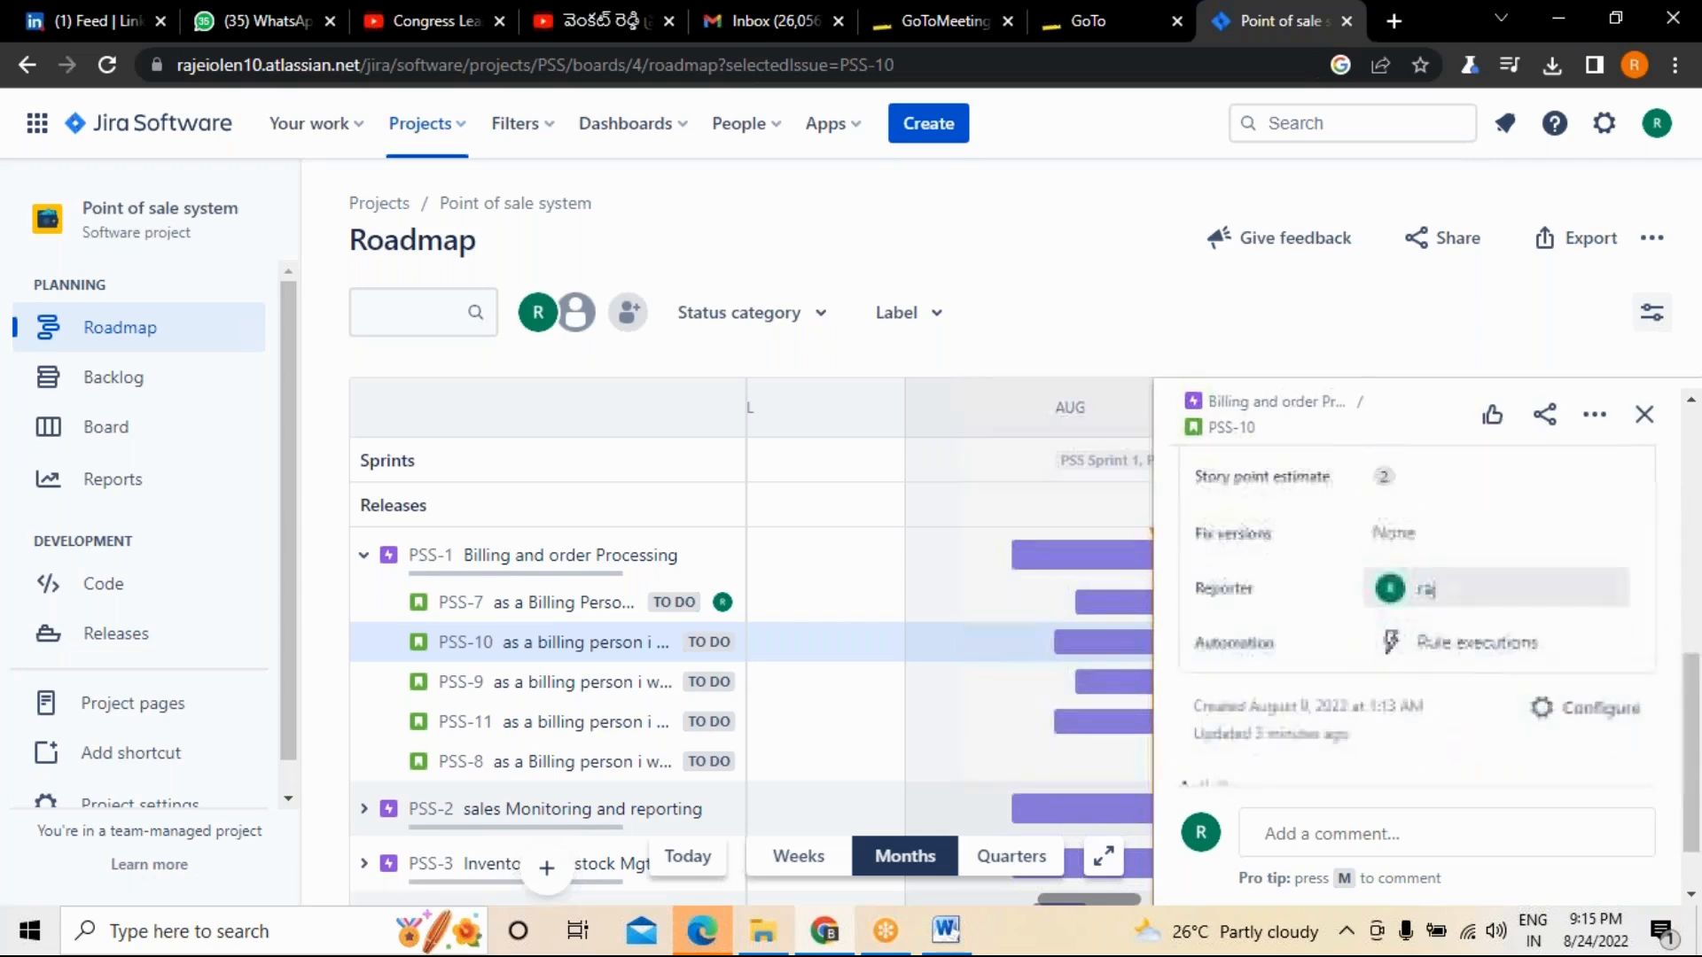
{"action": "scroll", "coordinate": [1476, 612], "scroll_direction": "up", "scroll_amount": 2}
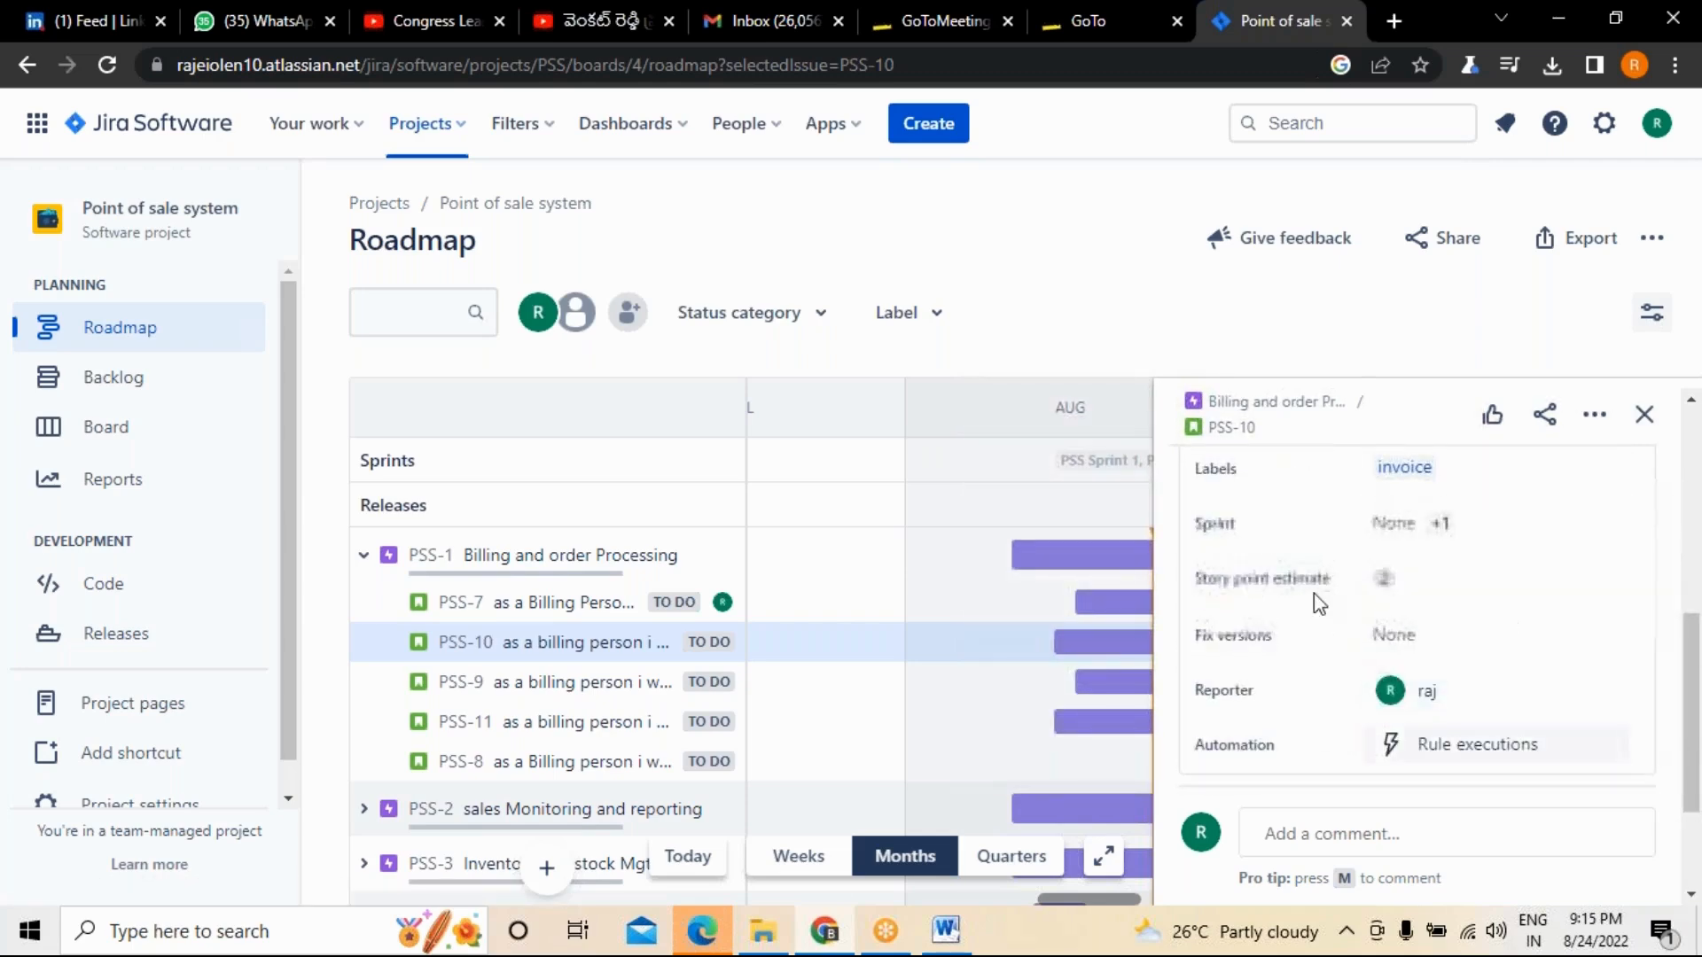
{"action": "left_click", "coordinate": [1429, 647]}
{"action": "left_click", "coordinate": [1428, 725]}
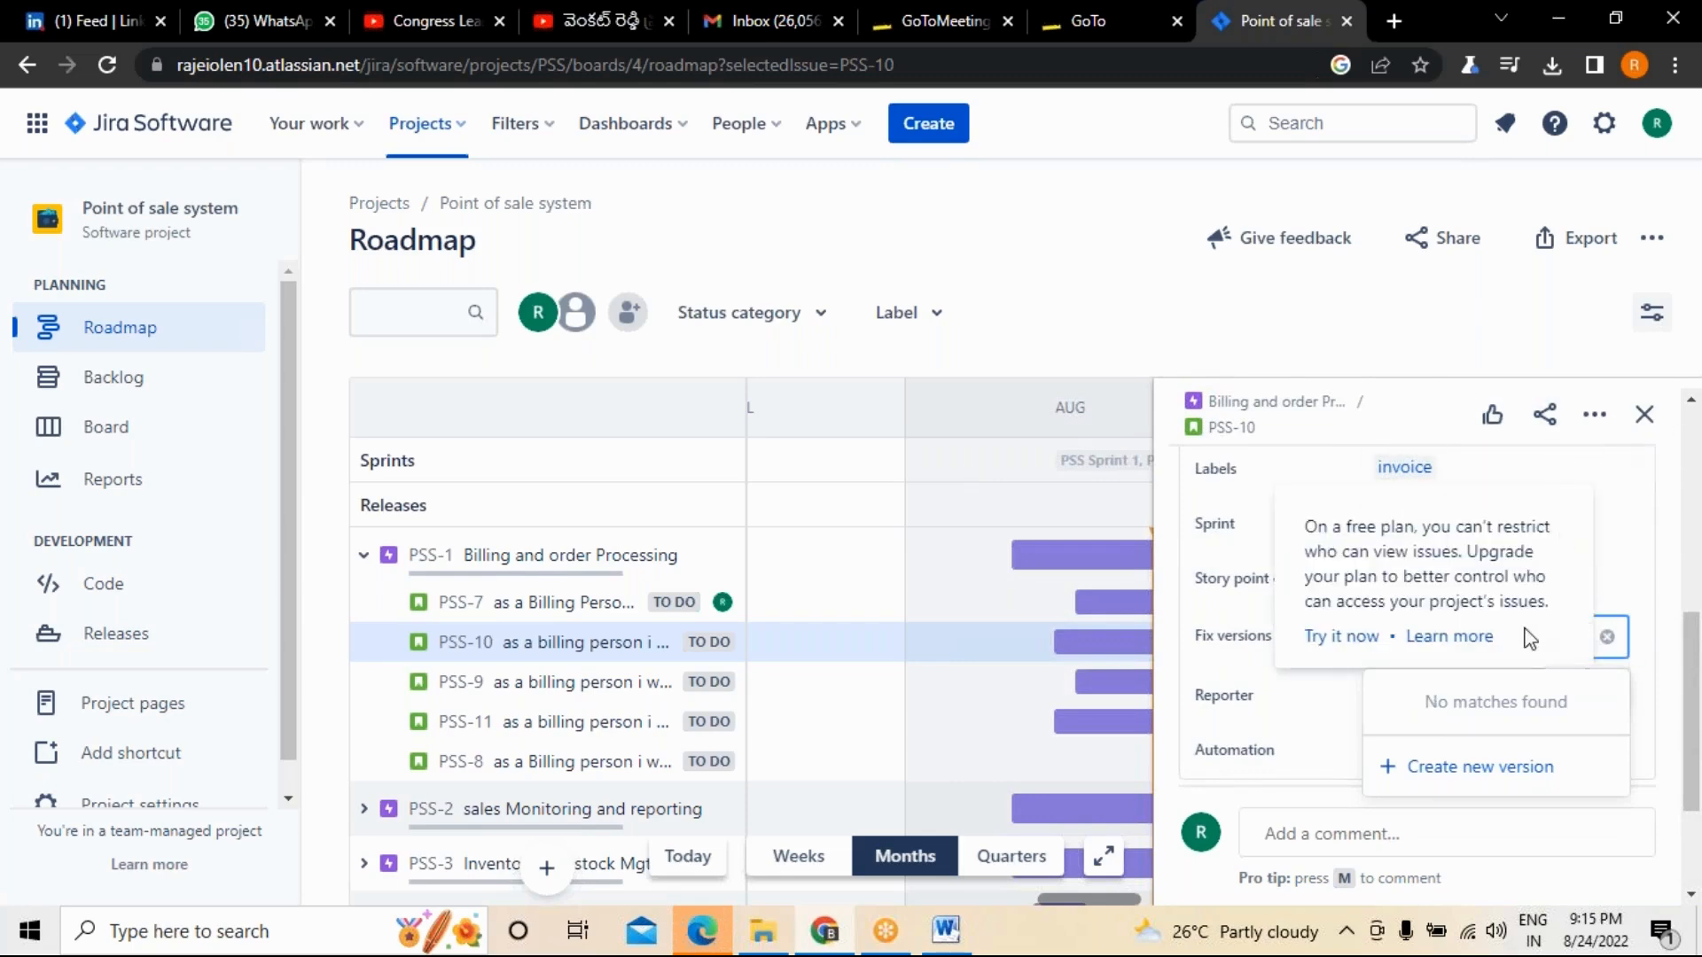
{"action": "left_click", "coordinate": [1197, 315]}
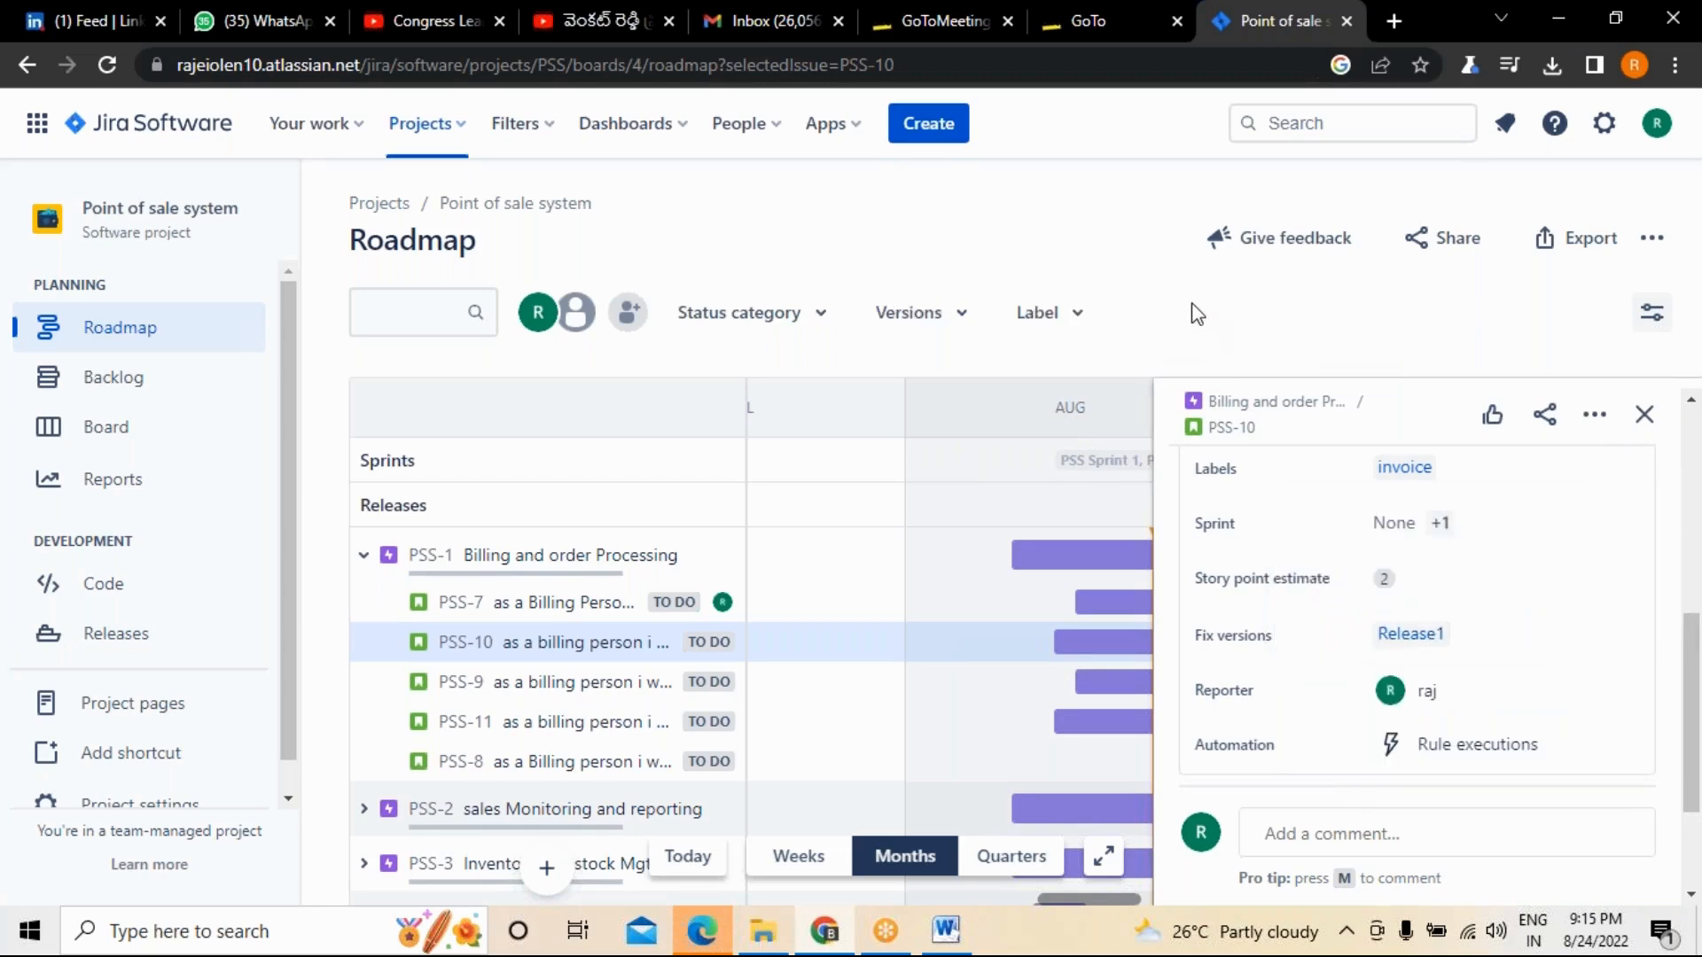
{"action": "scroll", "coordinate": [1582, 656], "scroll_direction": "down", "scroll_amount": 2}
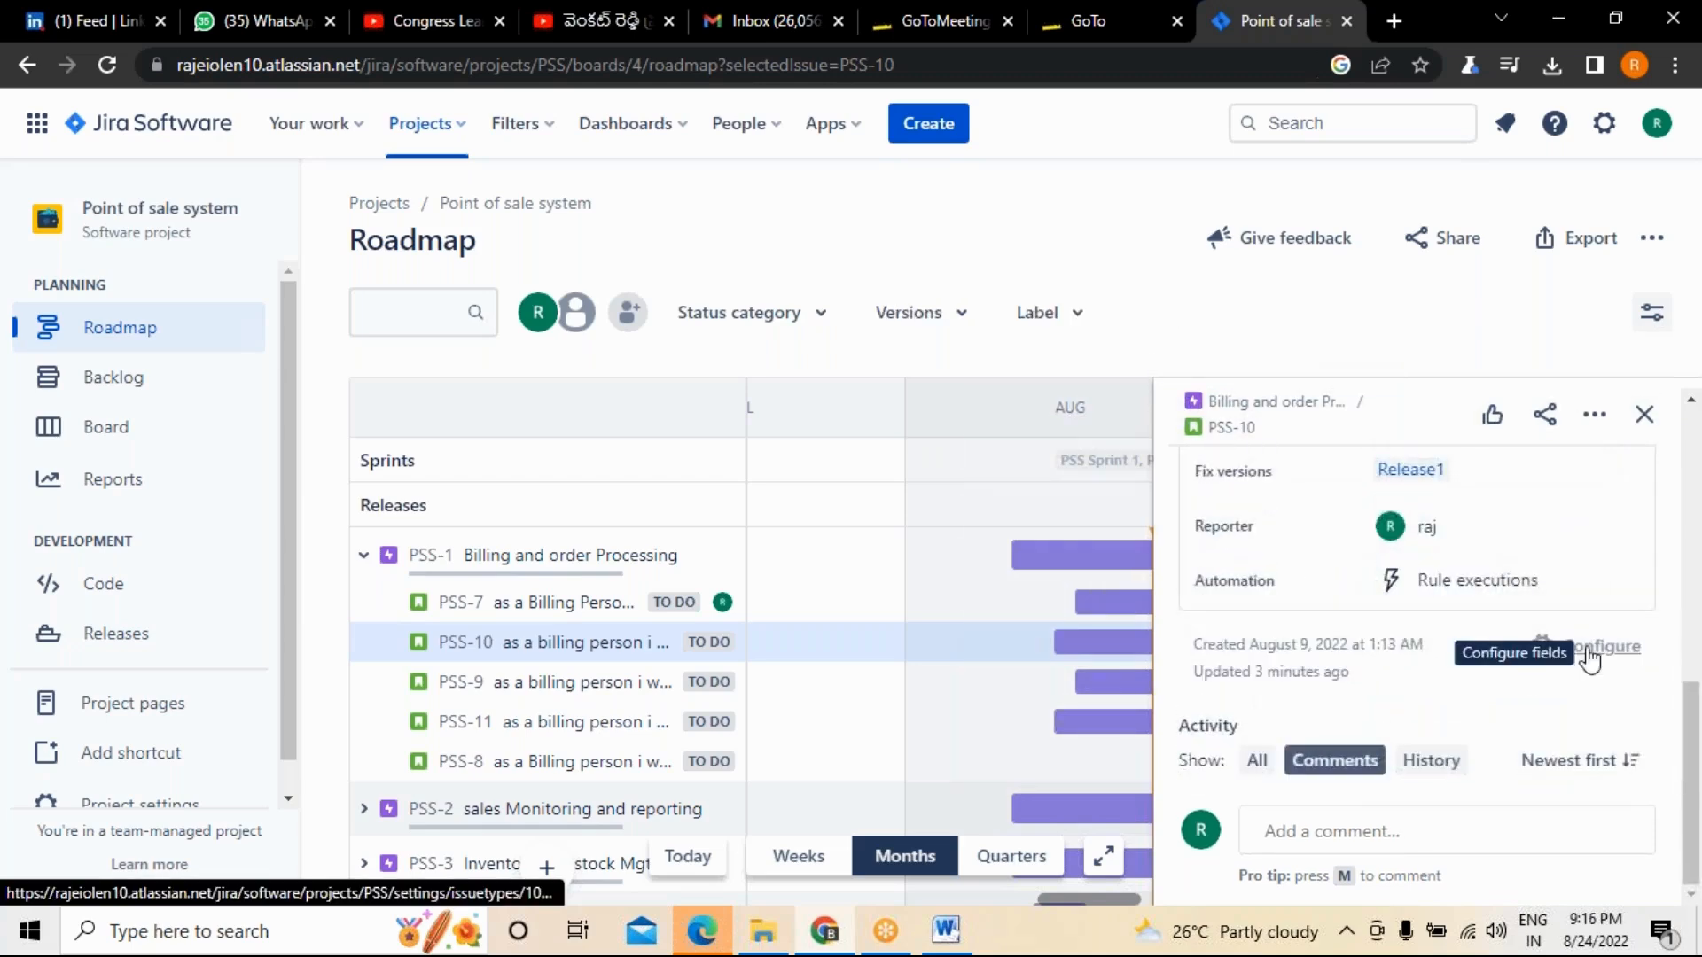
Open story PSS-9 under the Billing and order Processing epic and set its fix version to Release1.
{"action": "scroll", "coordinate": [1595, 567], "scroll_direction": "up", "scroll_amount": 4}
{"action": "scroll", "coordinate": [1597, 520], "scroll_direction": "up", "scroll_amount": 2}
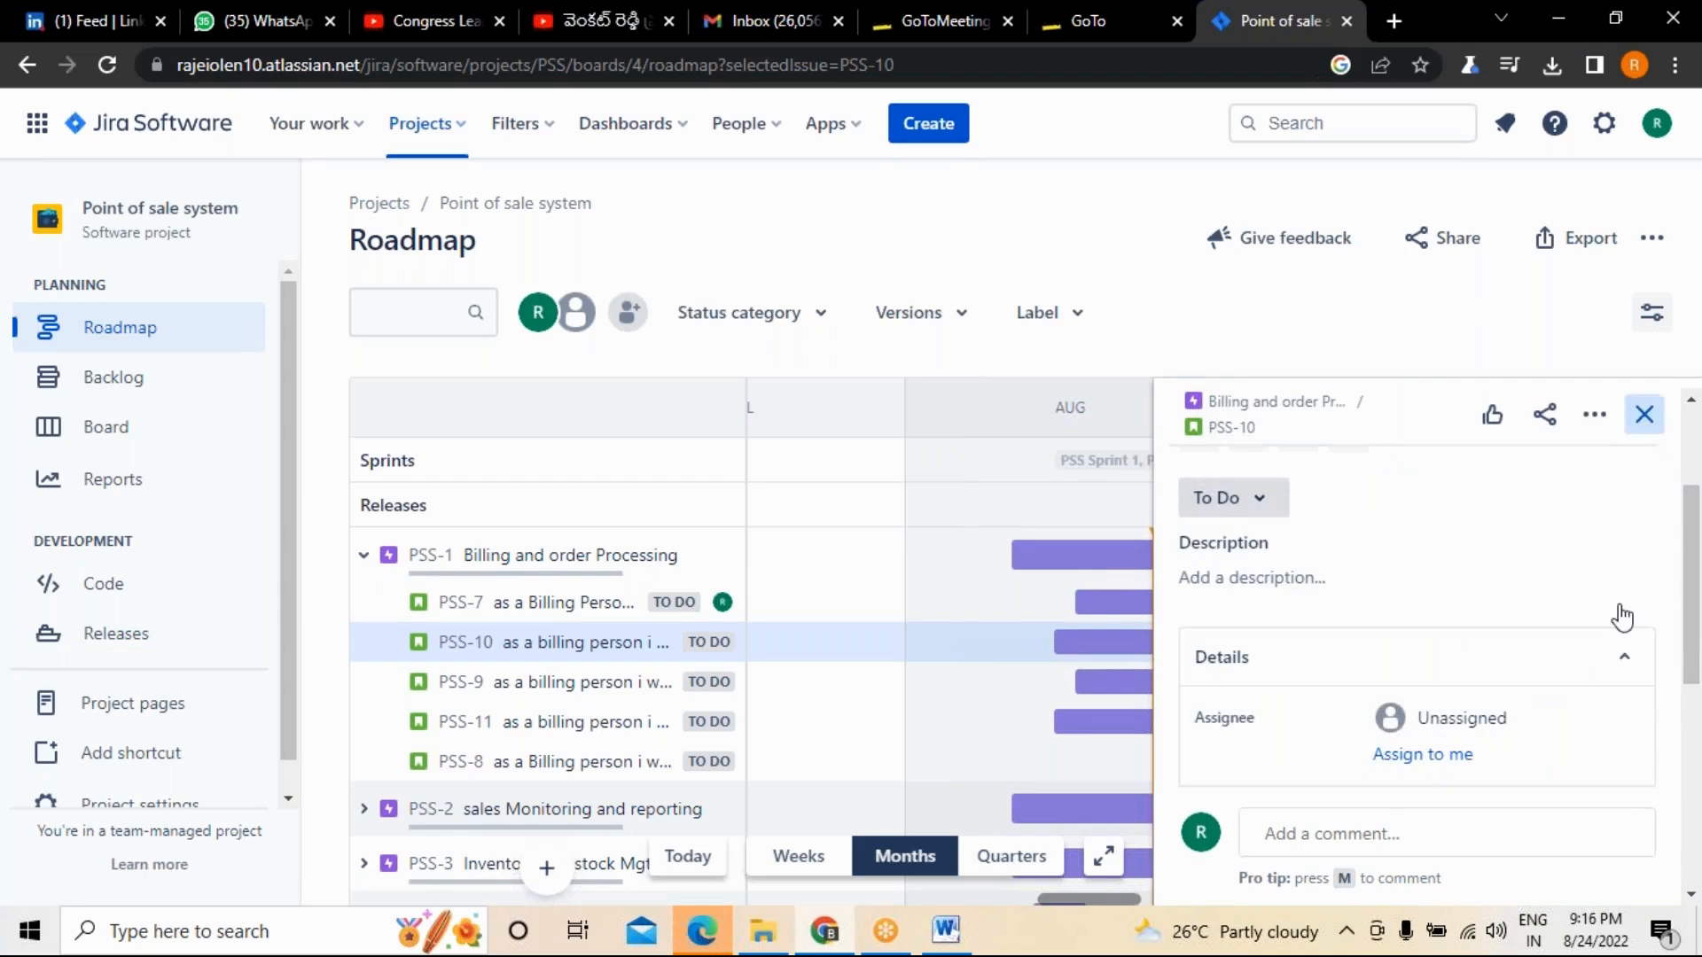
{"action": "left_click", "coordinate": [570, 700]}
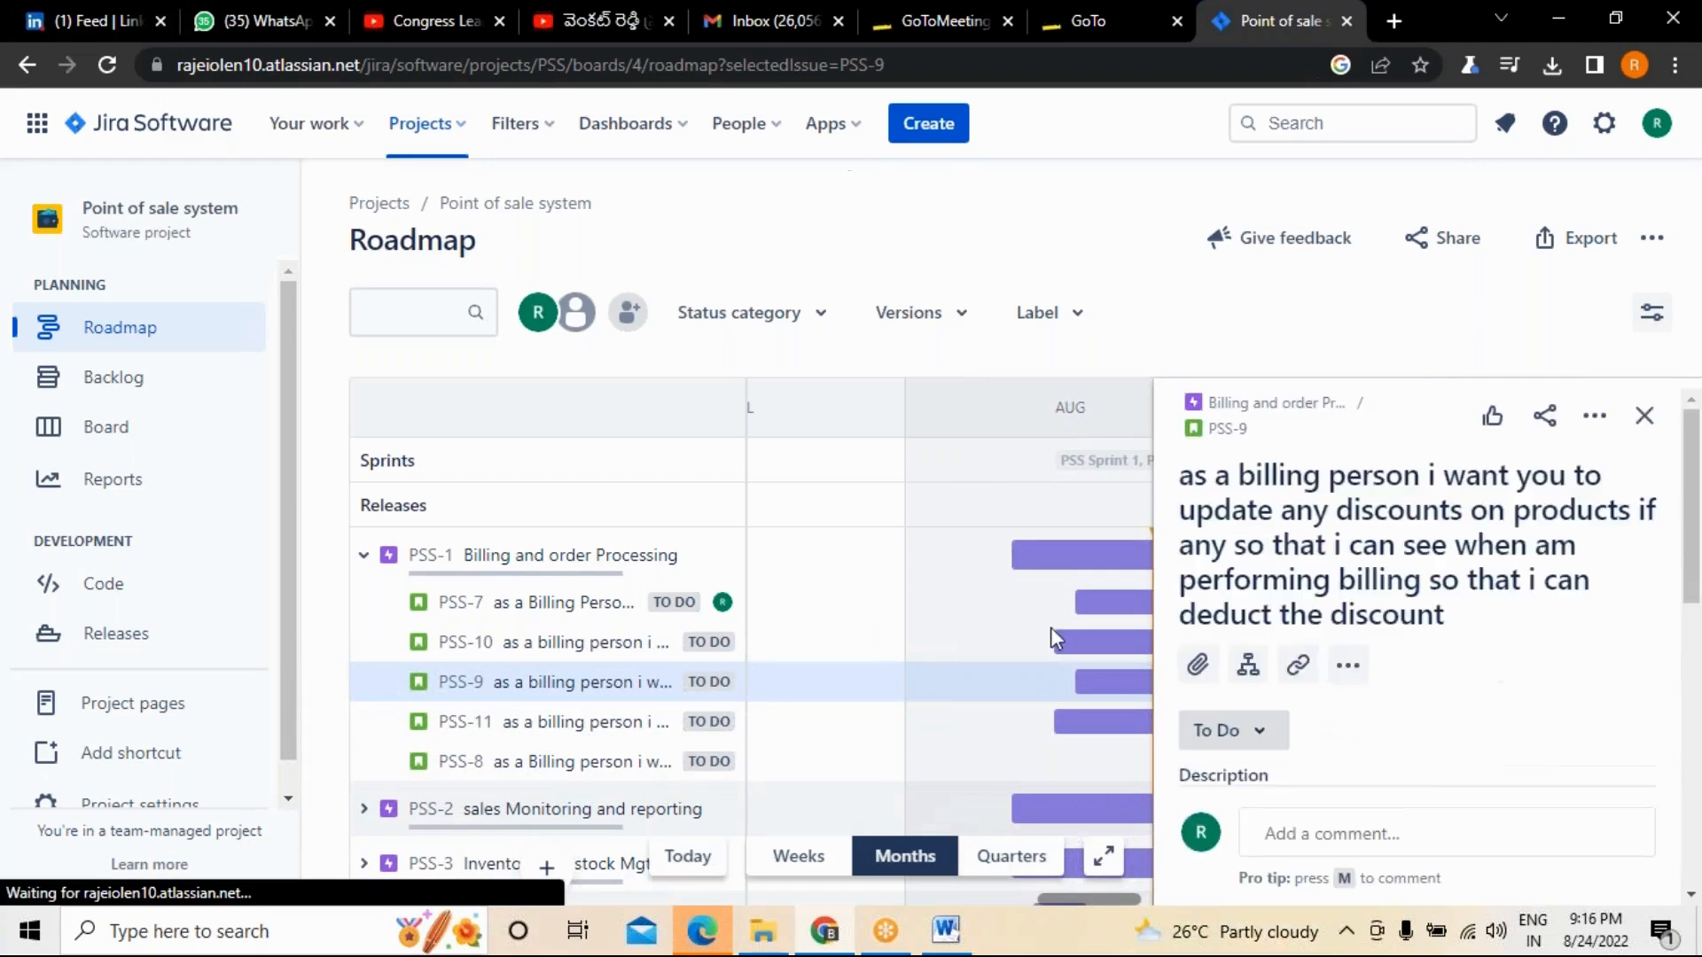
{"action": "scroll", "coordinate": [1375, 657], "scroll_direction": "down", "scroll_amount": 10}
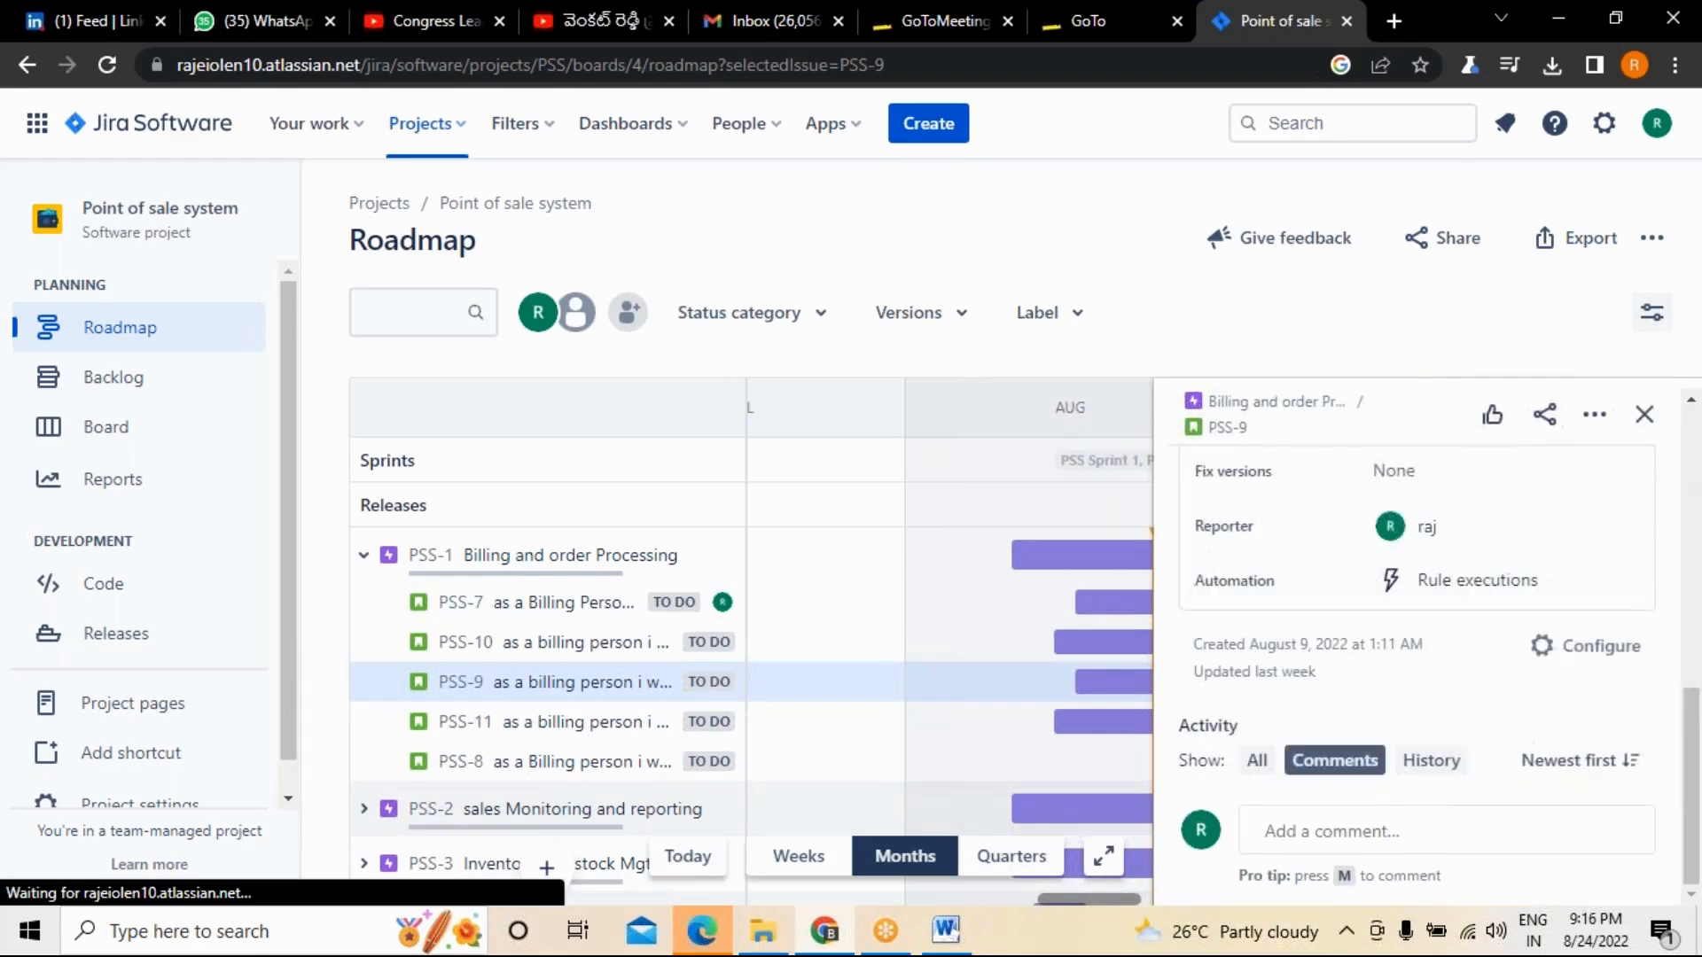
{"action": "scroll", "coordinate": [1351, 548], "scroll_direction": "up", "scroll_amount": 3}
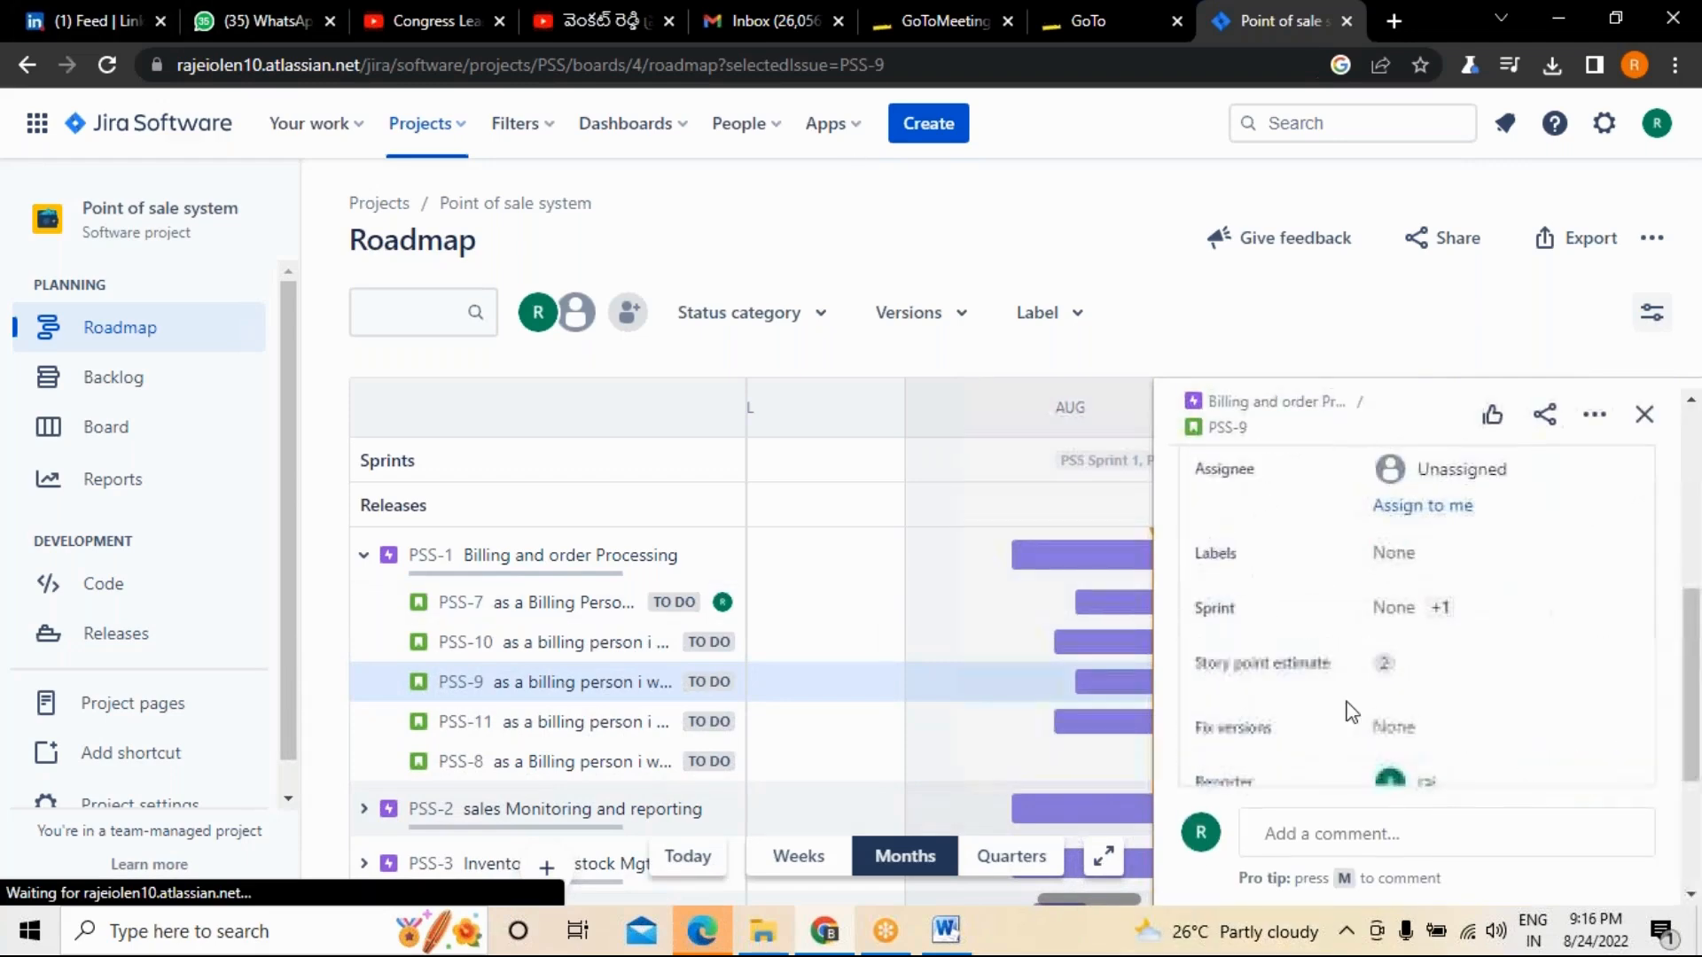
{"action": "left_click", "coordinate": [1430, 709]}
{"action": "left_click", "coordinate": [1416, 816]}
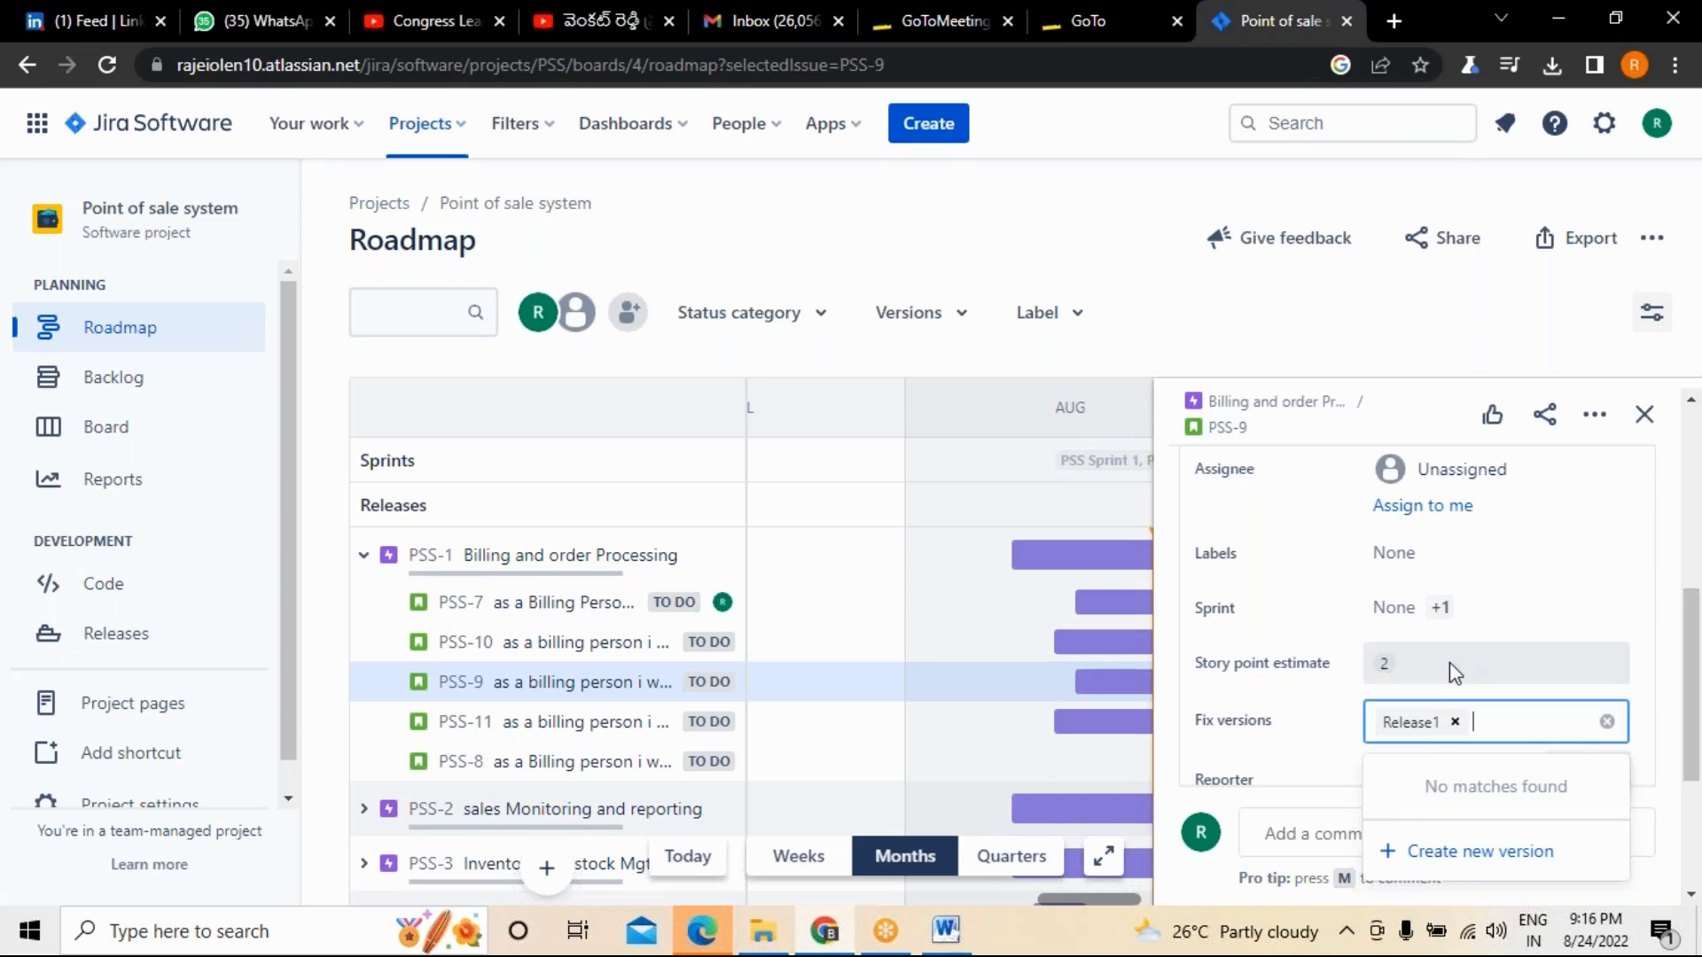
Assign story PSS-9 to yourself and close its details.
{"action": "scroll", "coordinate": [1449, 665], "scroll_direction": "up", "scroll_amount": 3}
{"action": "left_click", "coordinate": [1460, 720]}
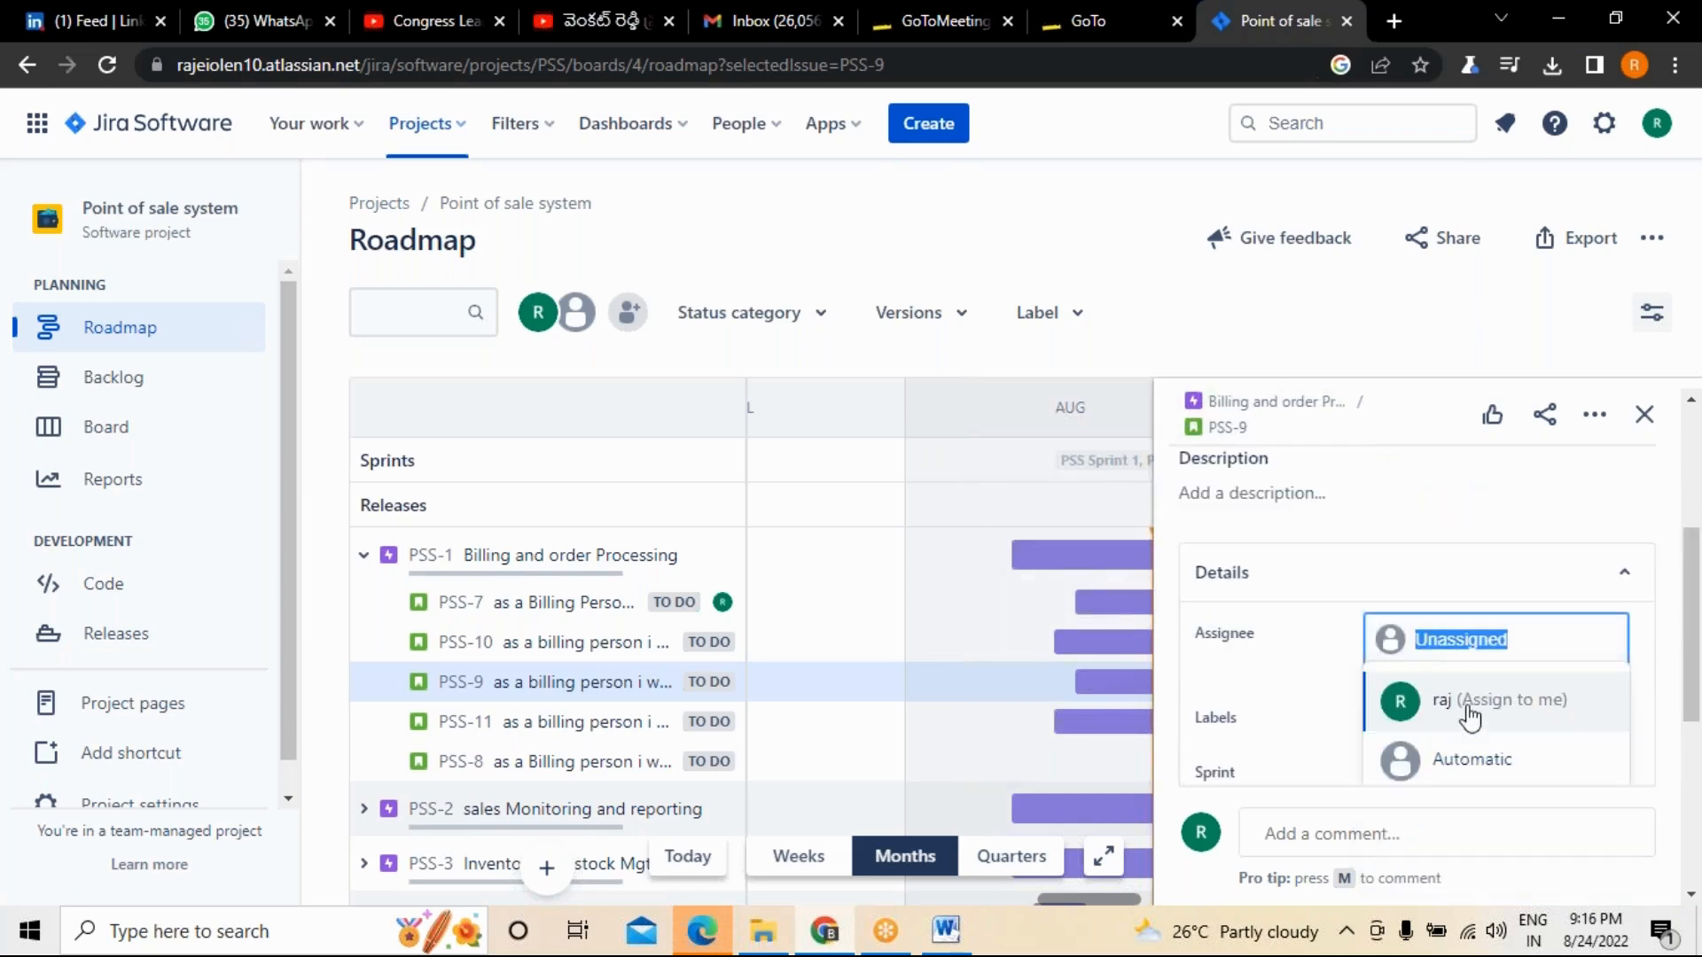
{"action": "left_click", "coordinate": [1470, 716]}
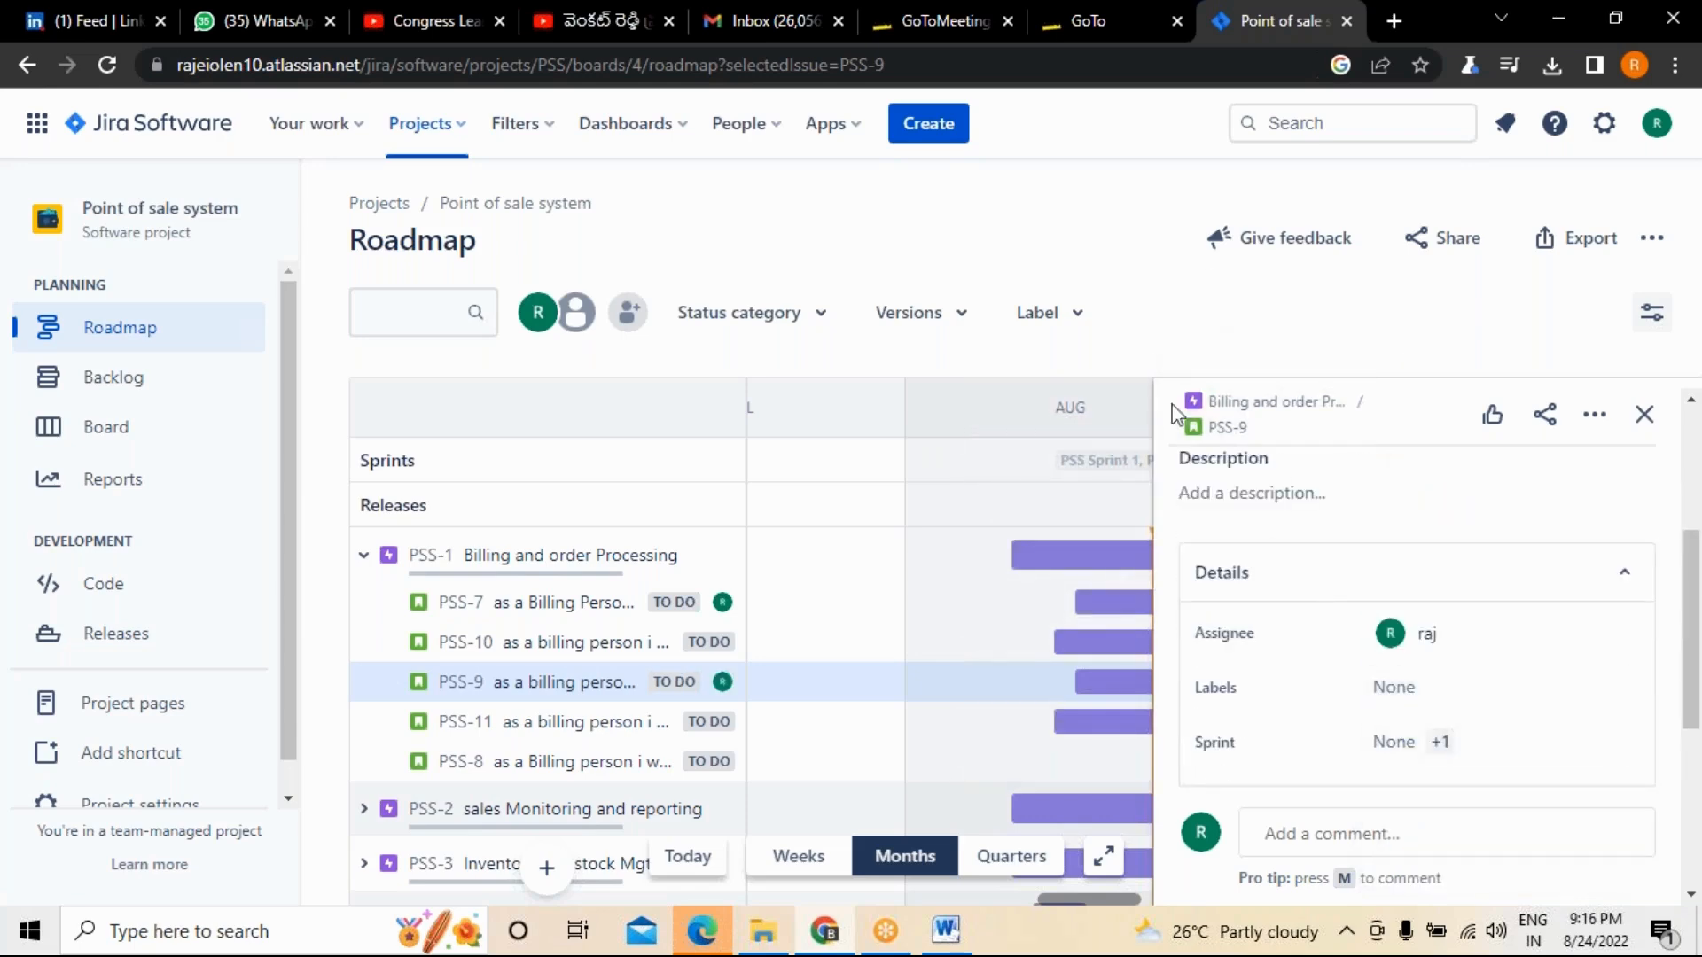
{"action": "left_click", "coordinate": [1644, 414]}
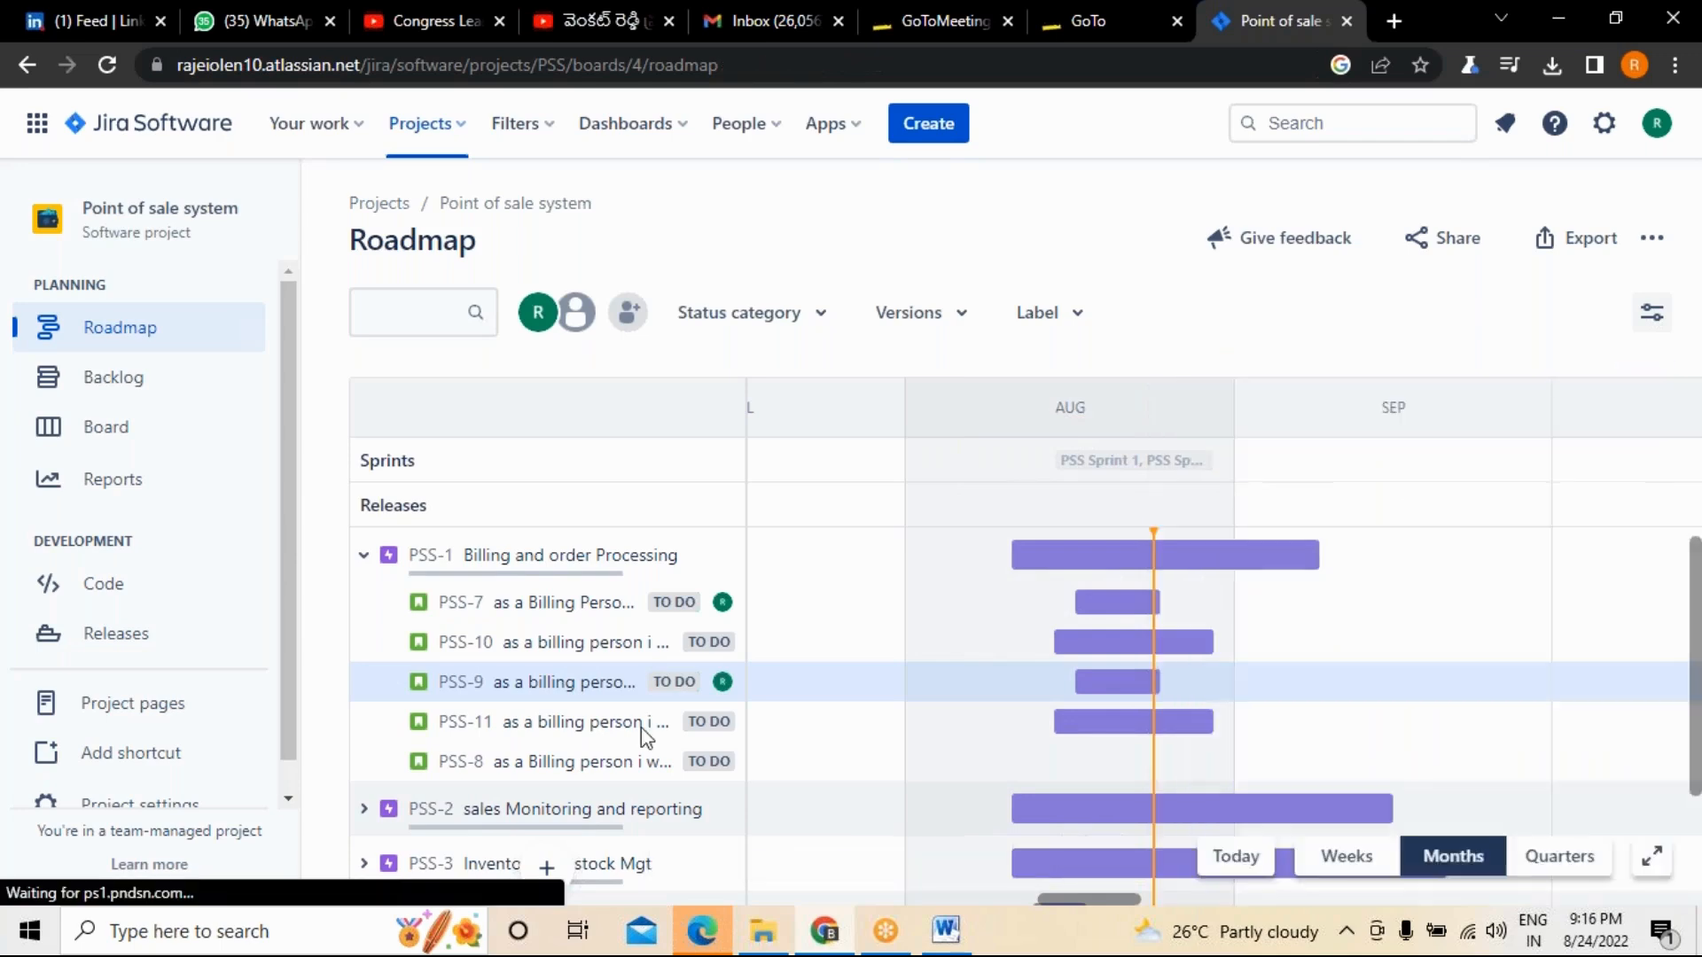
Open story PSS-11 under the Billing and order Processing epic and set its fix version to Release1.
{"action": "left_click", "coordinate": [542, 723]}
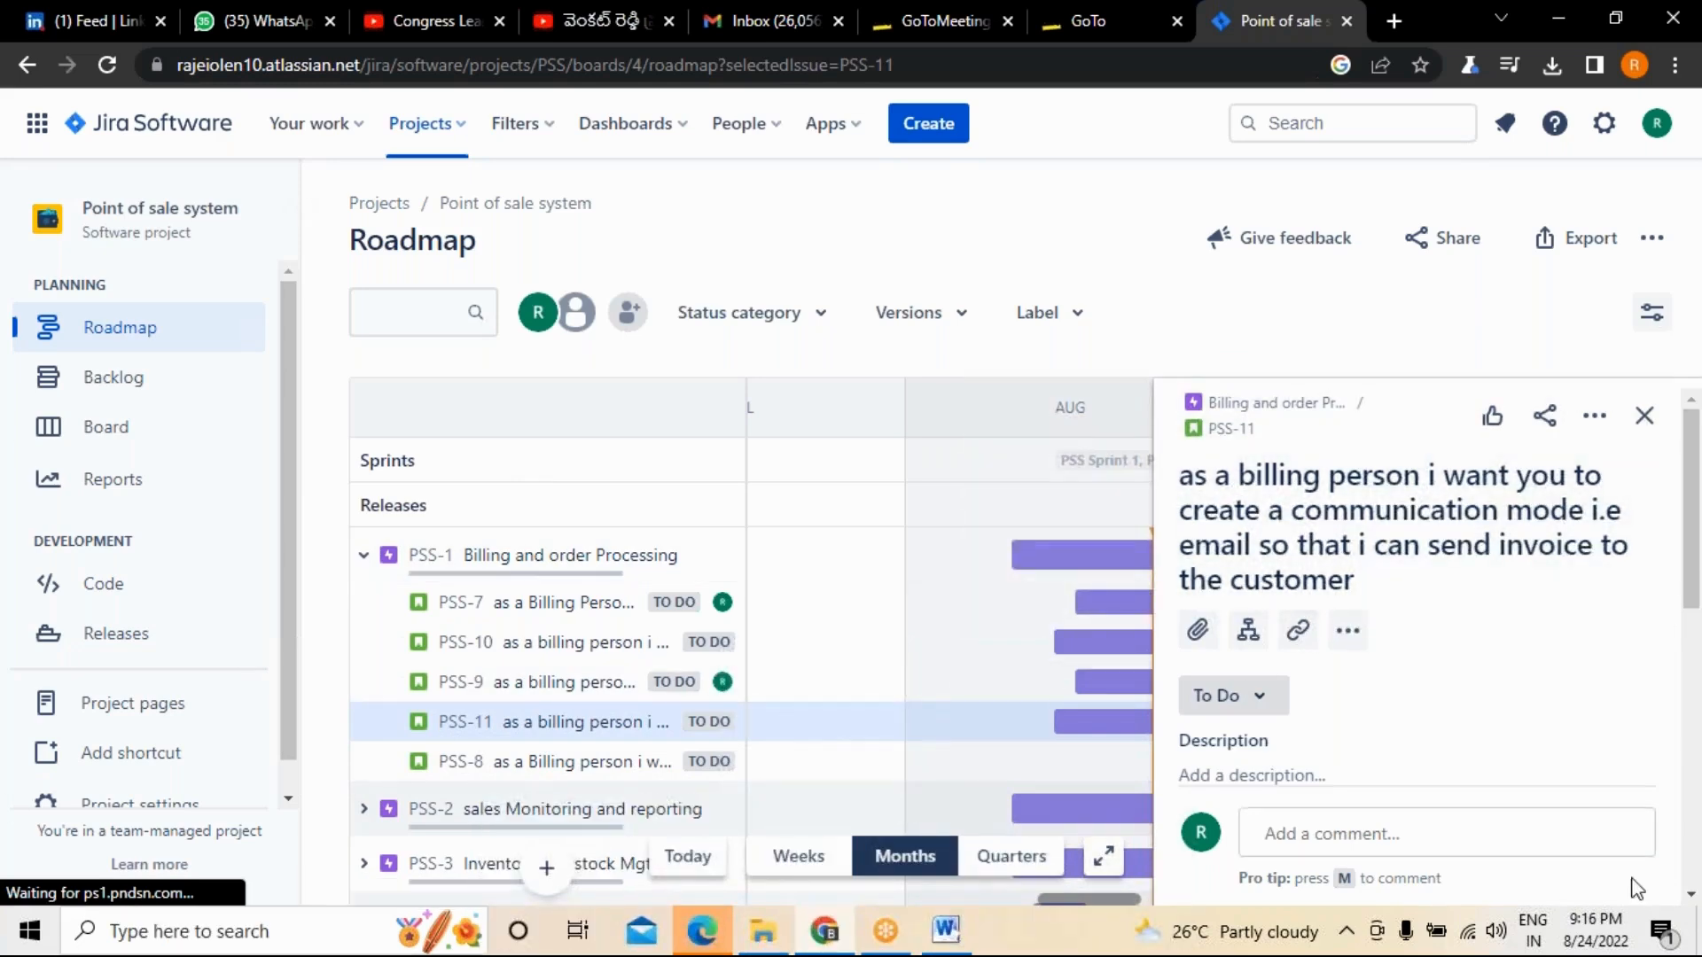
{"action": "scroll", "coordinate": [1511, 734], "scroll_direction": "down", "scroll_amount": 1}
{"action": "scroll", "coordinate": [1511, 734], "scroll_direction": "down", "scroll_amount": 5}
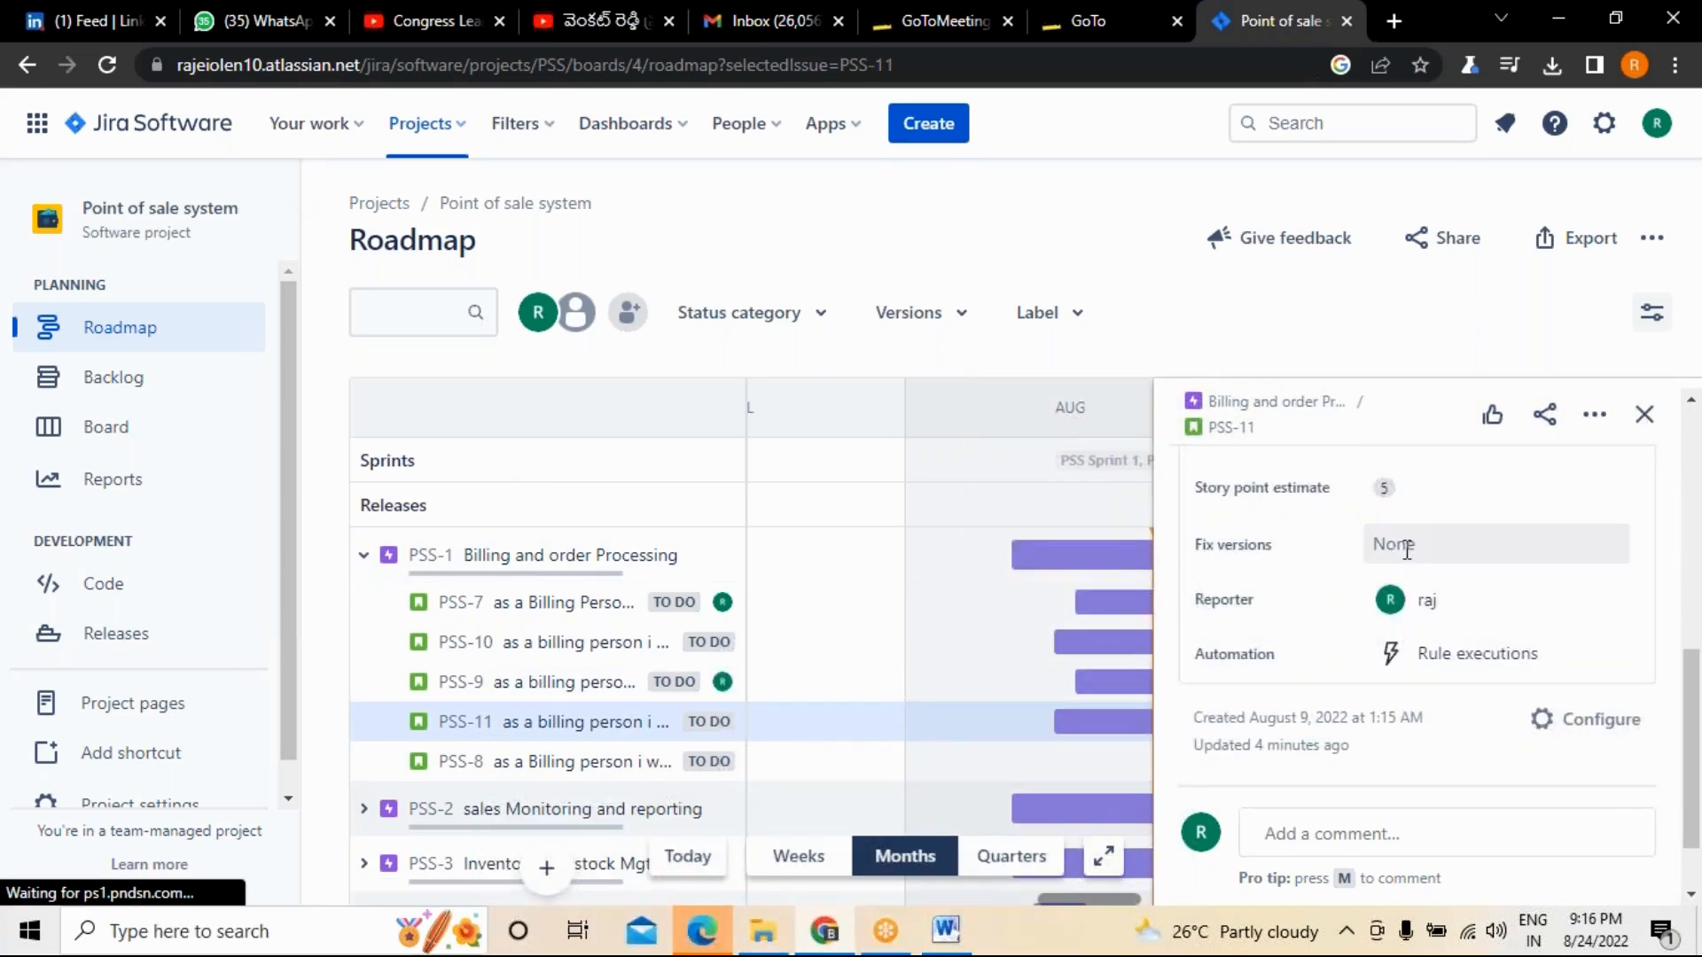
{"action": "left_click", "coordinate": [1388, 548]}
{"action": "left_click", "coordinate": [1429, 651]}
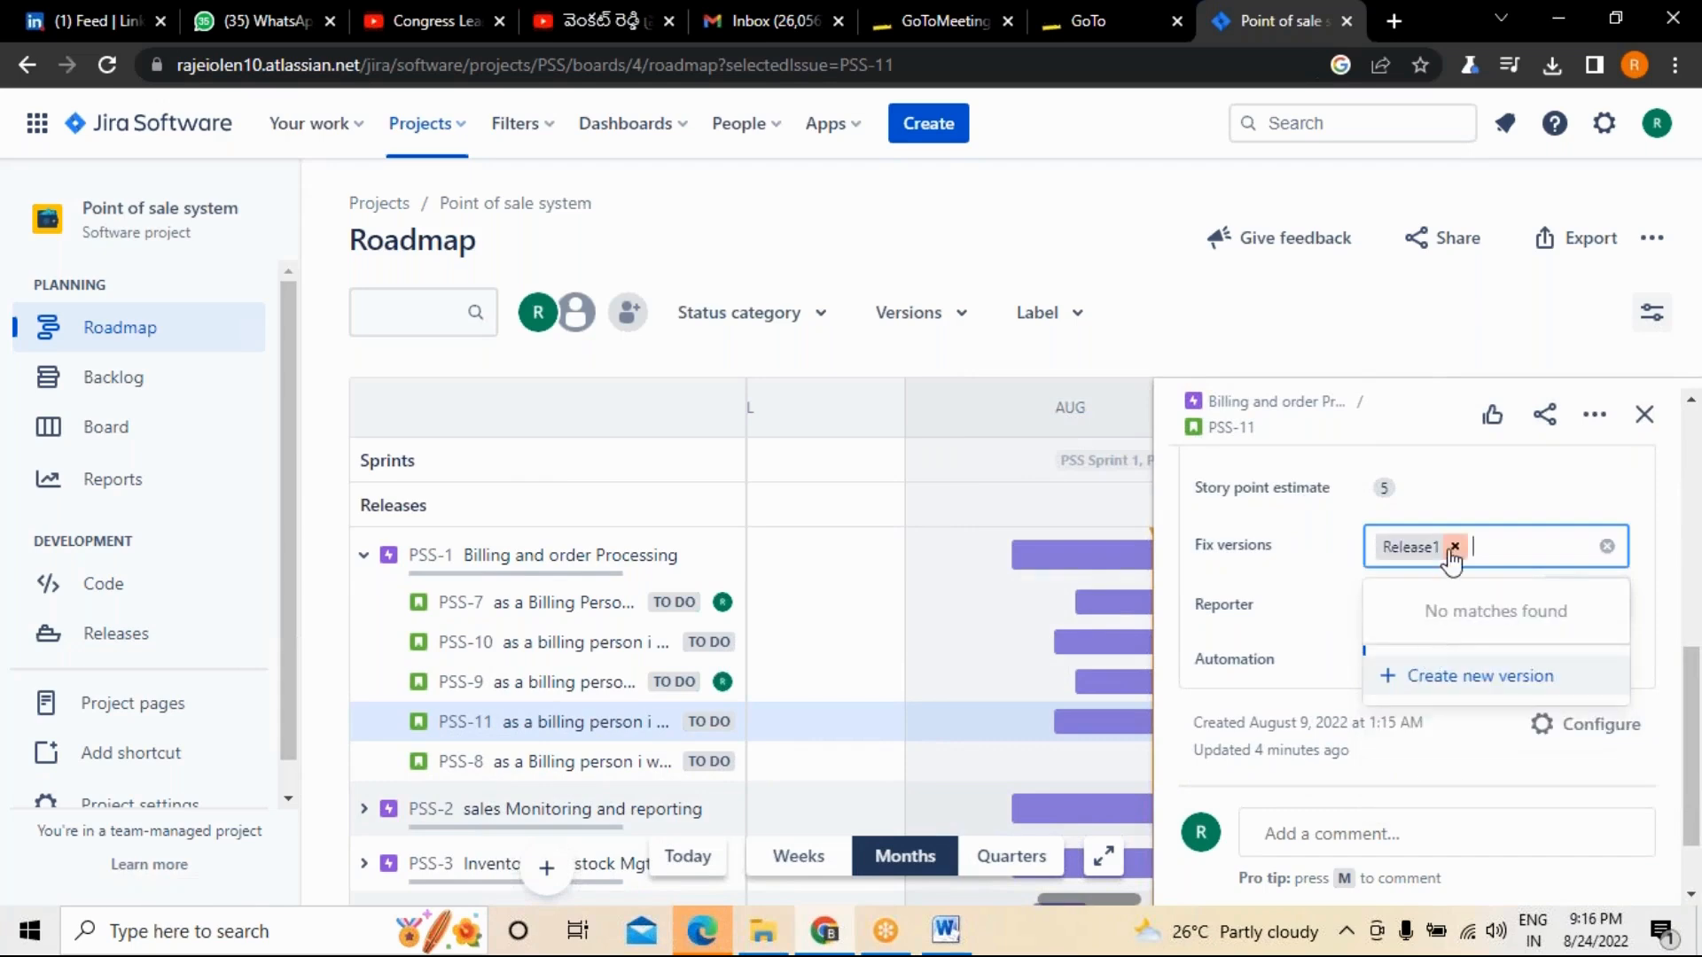
Set the assignee of story PSS-11 to Automatic and close its details.
{"action": "scroll", "coordinate": [1453, 558], "scroll_direction": "up", "scroll_amount": 3}
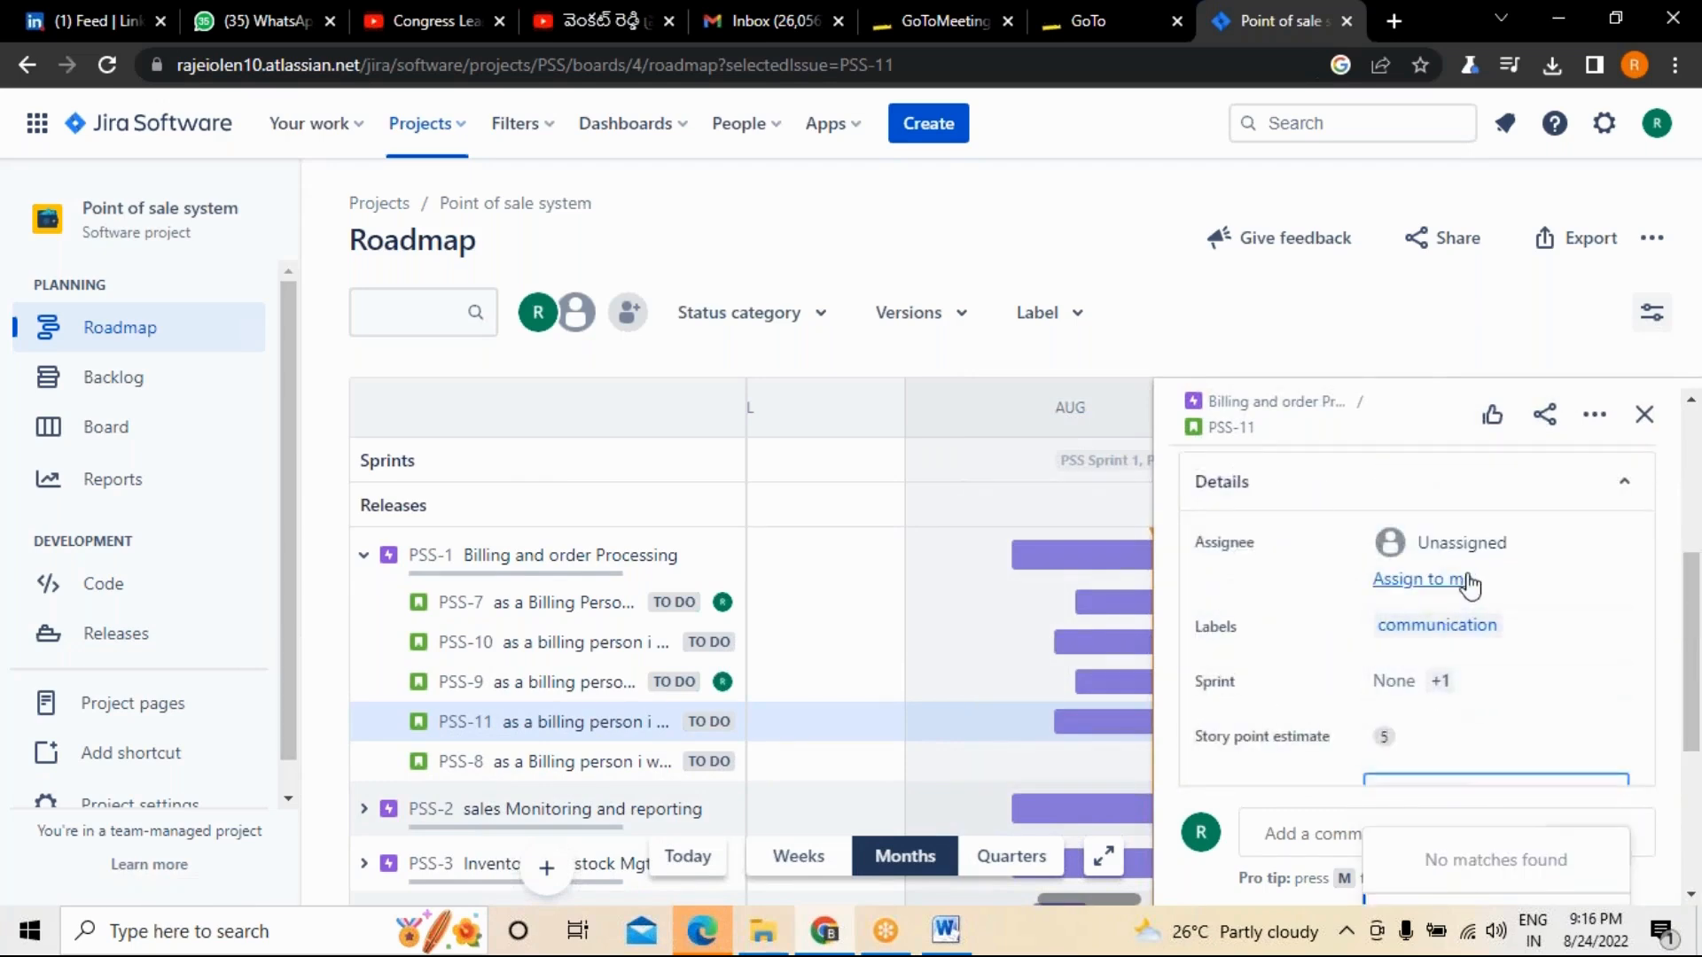
{"action": "left_click", "coordinate": [1476, 545]}
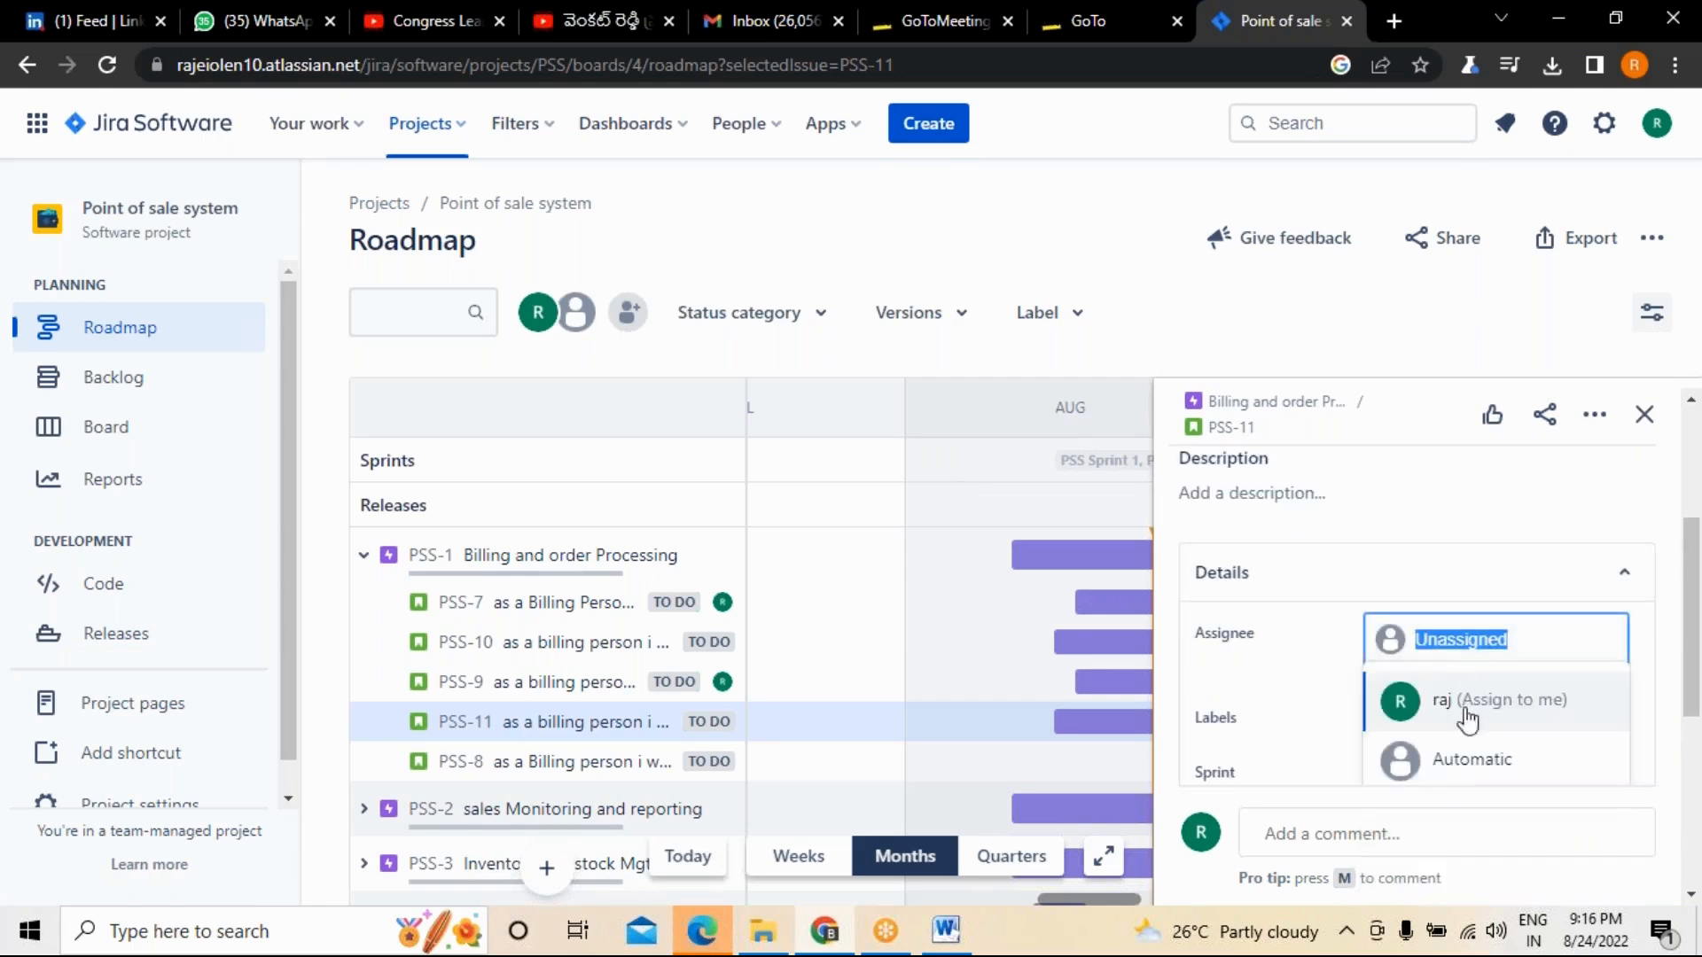
{"action": "left_click", "coordinate": [1454, 764]}
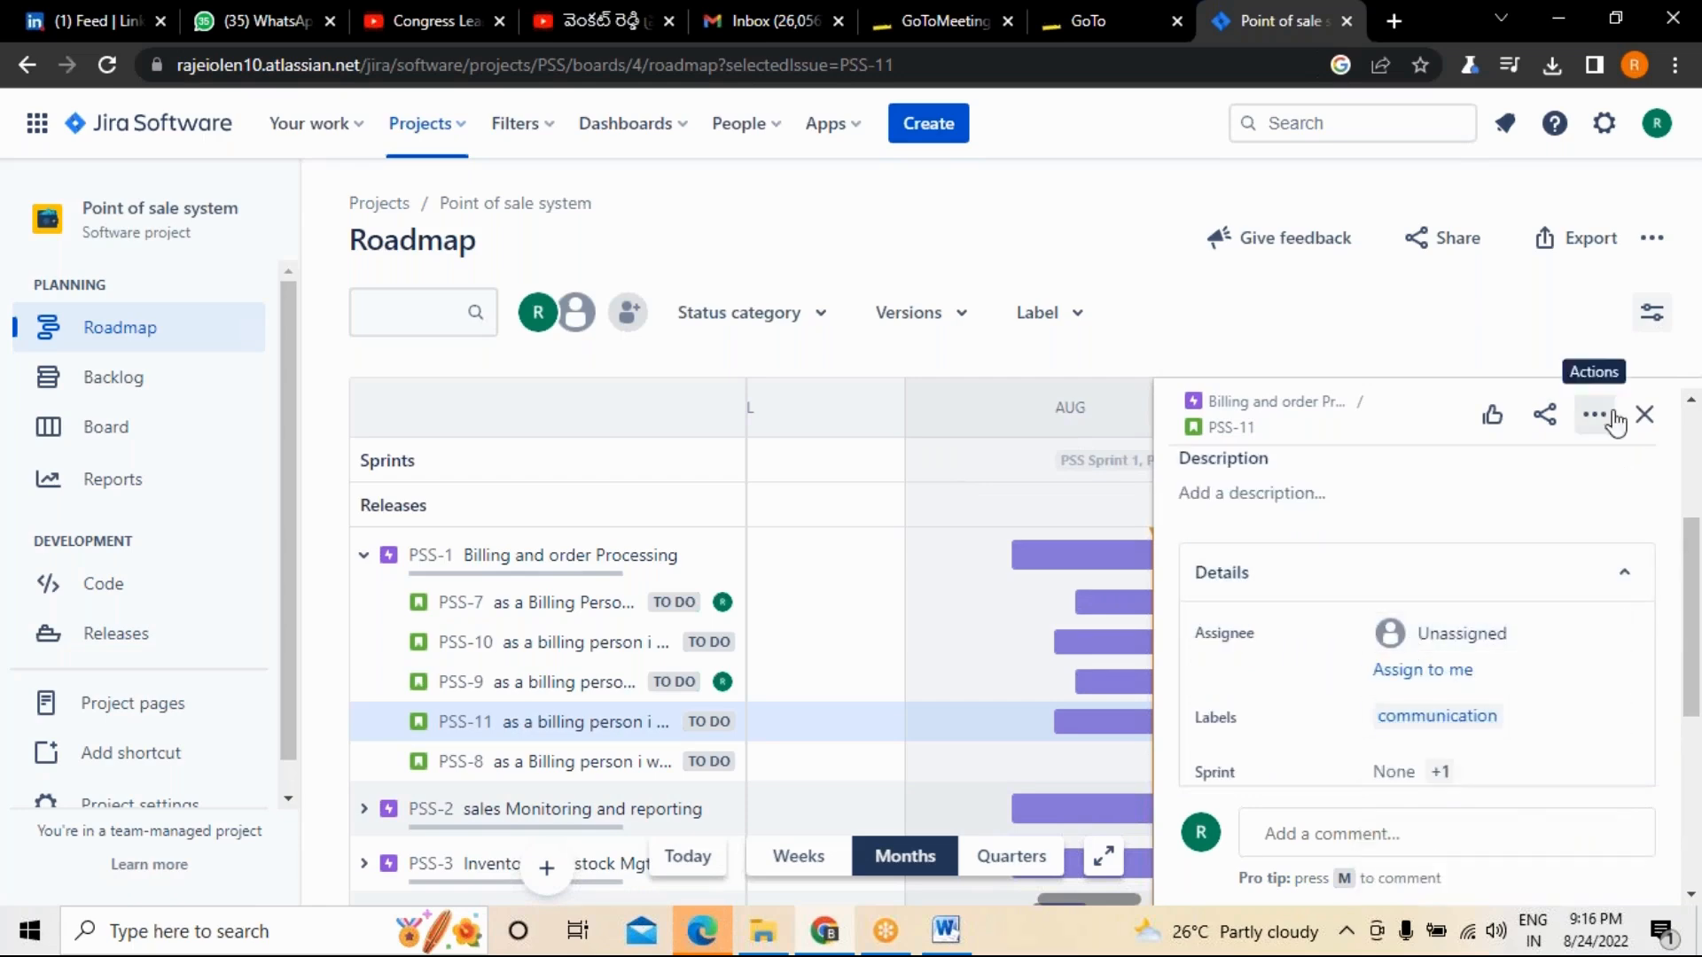
{"action": "left_click", "coordinate": [1644, 414]}
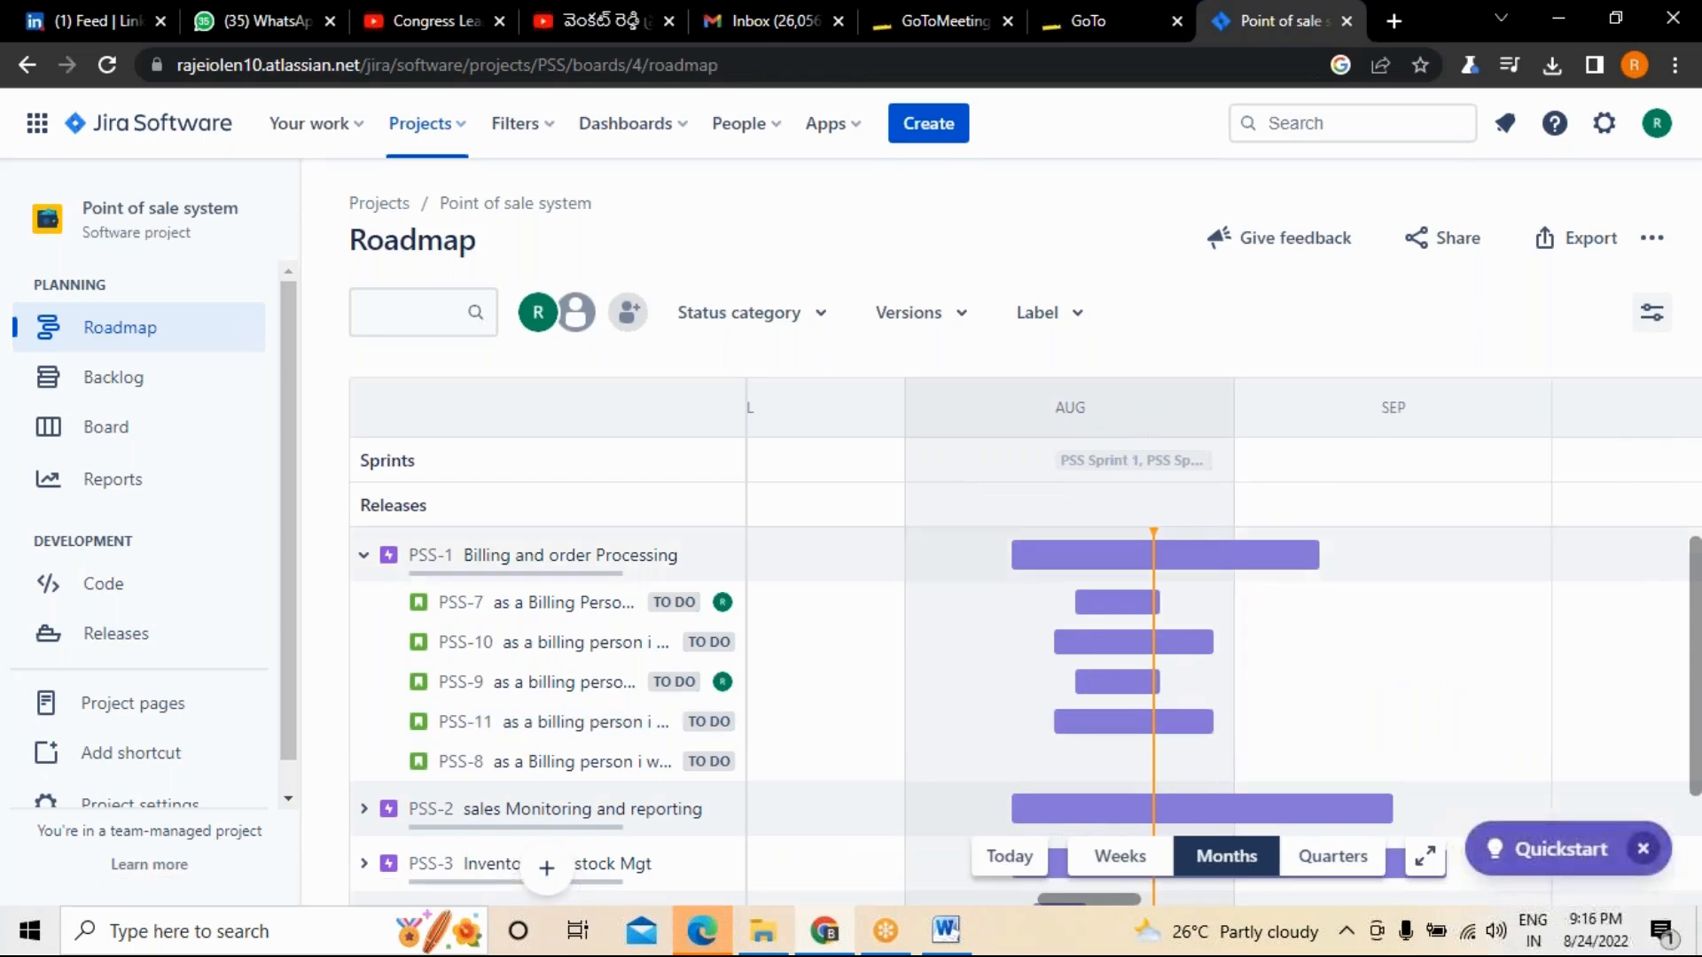
Expand the sales Monitoring and reporting epic, open its story PSS-14 and set the fix version to Release1.
{"action": "scroll", "coordinate": [734, 611], "scroll_direction": "down", "scroll_amount": 2}
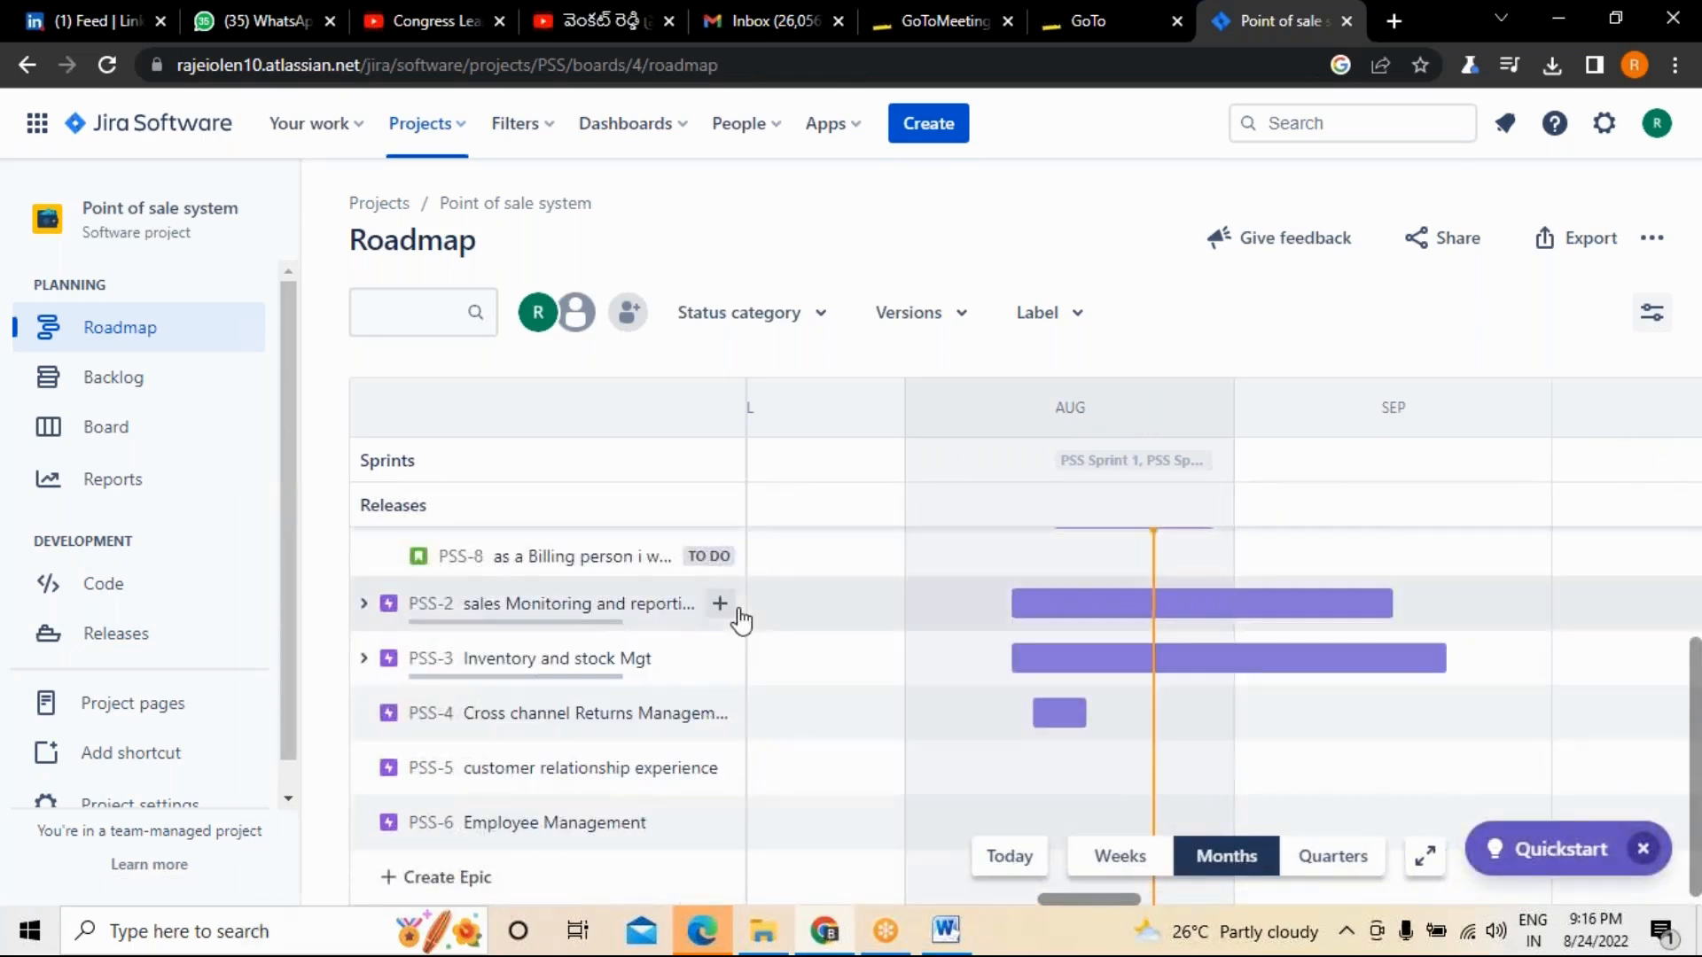
{"action": "left_click", "coordinate": [363, 603]}
{"action": "left_click", "coordinate": [570, 771]}
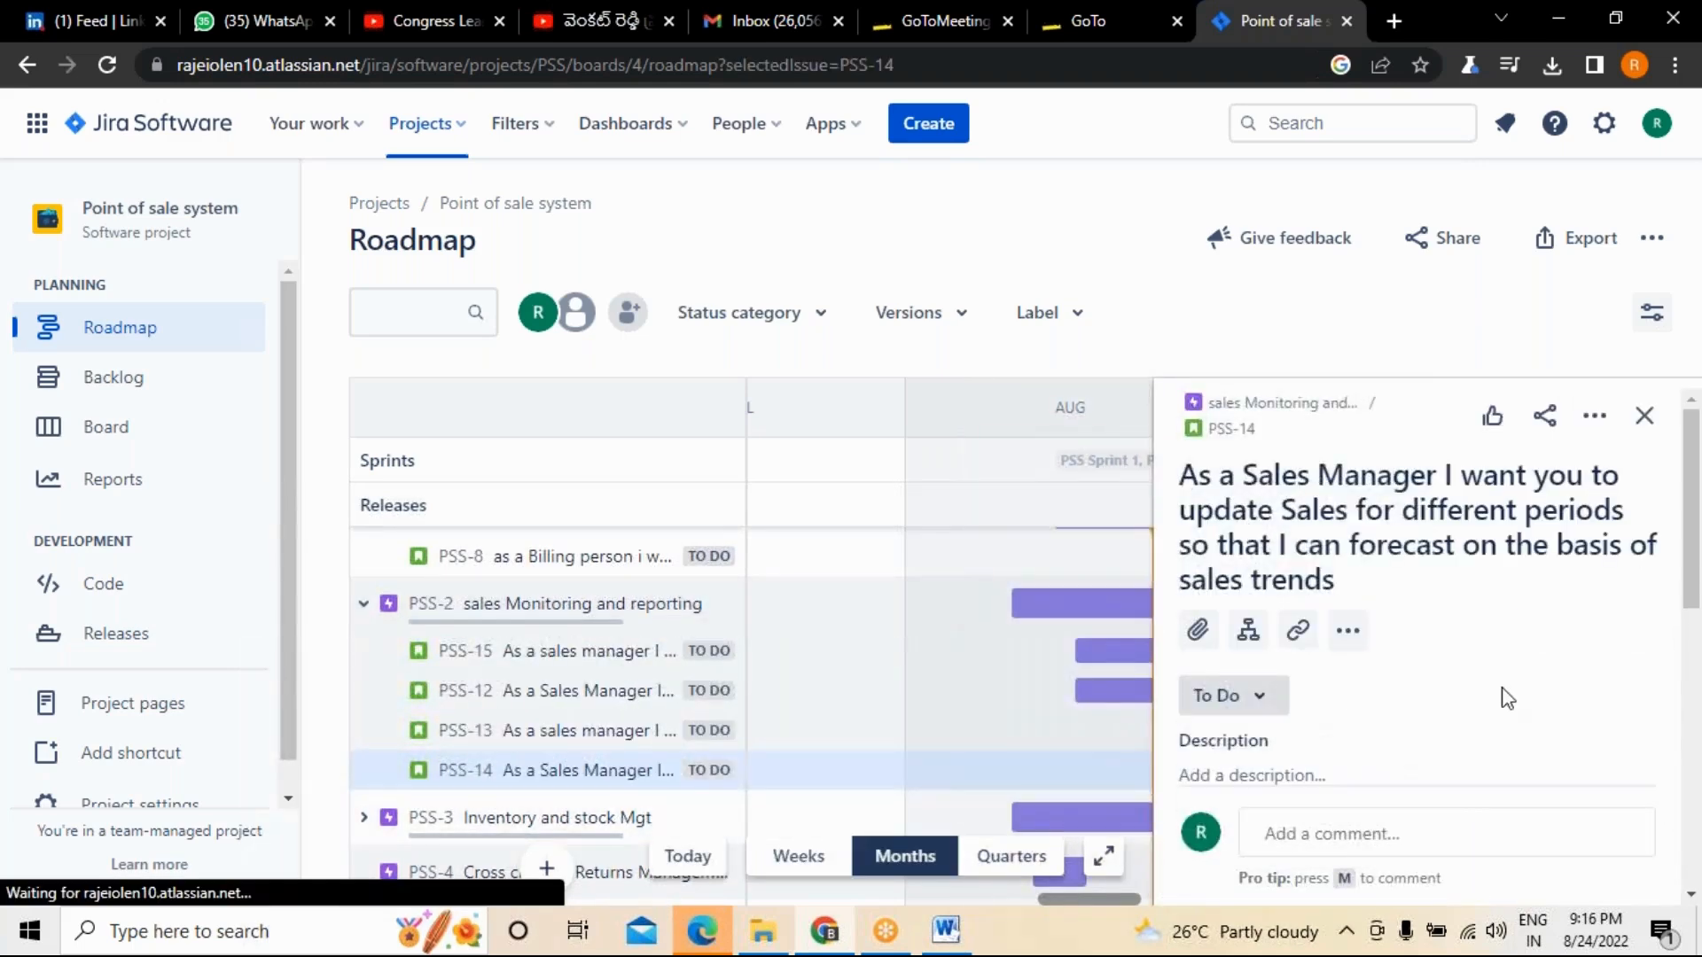
{"action": "scroll", "coordinate": [1506, 699], "scroll_direction": "down", "scroll_amount": 5}
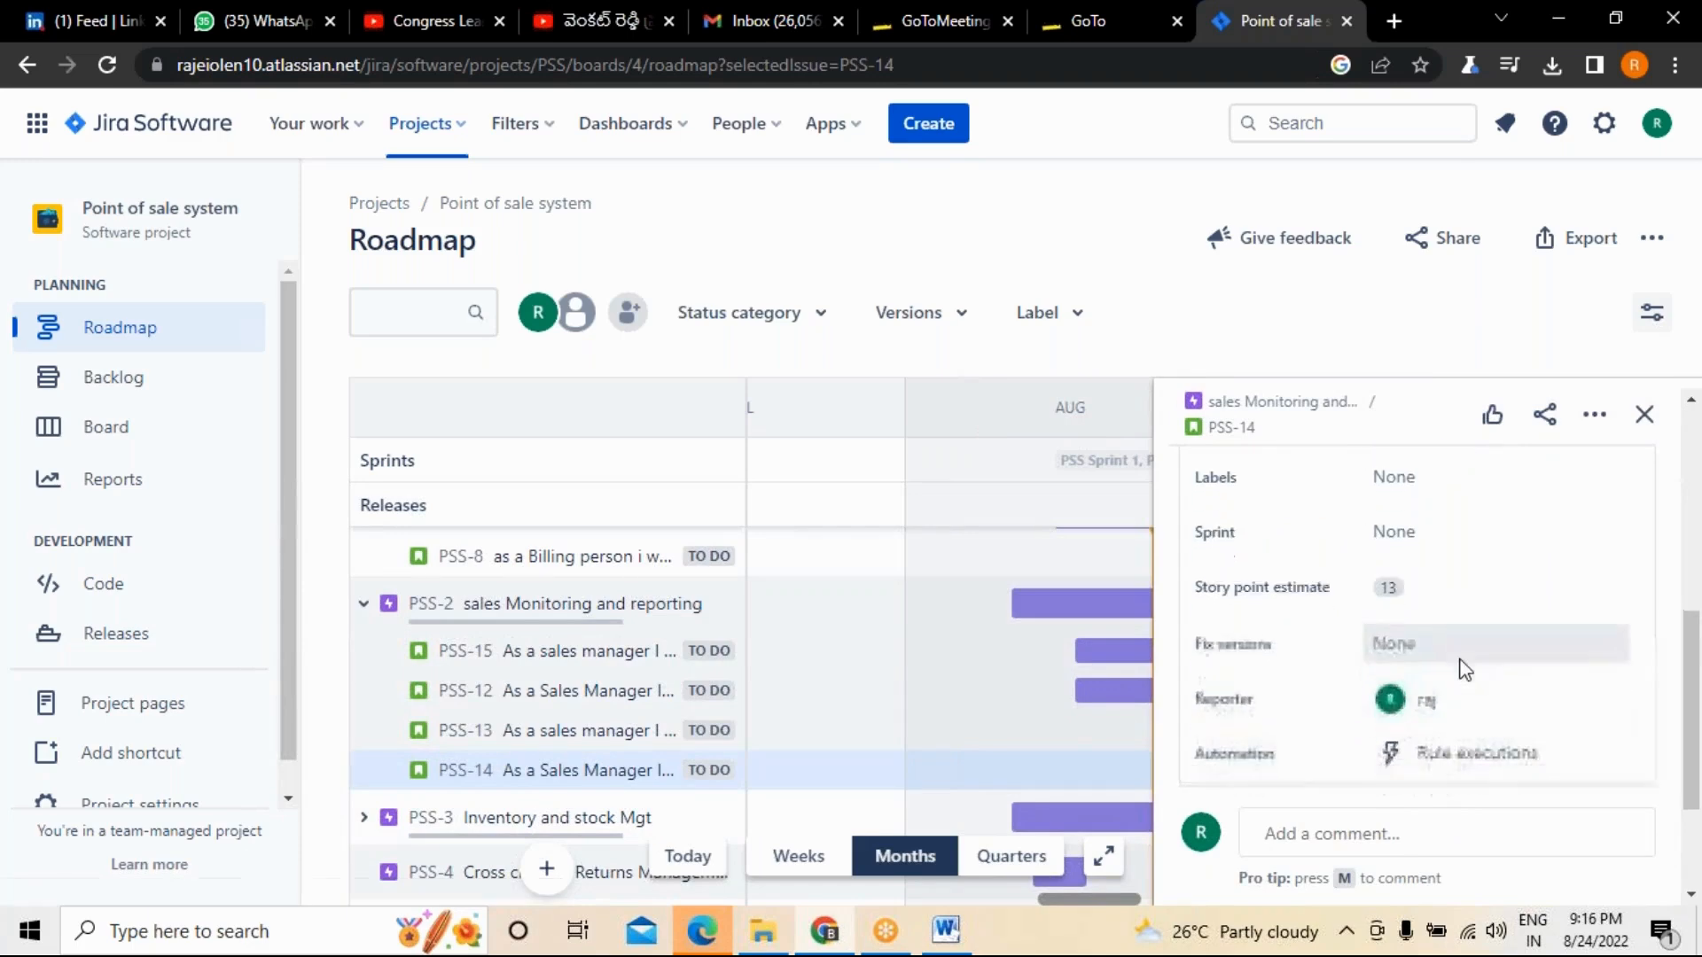
{"action": "scroll", "coordinate": [1464, 670], "scroll_direction": "down", "scroll_amount": 1}
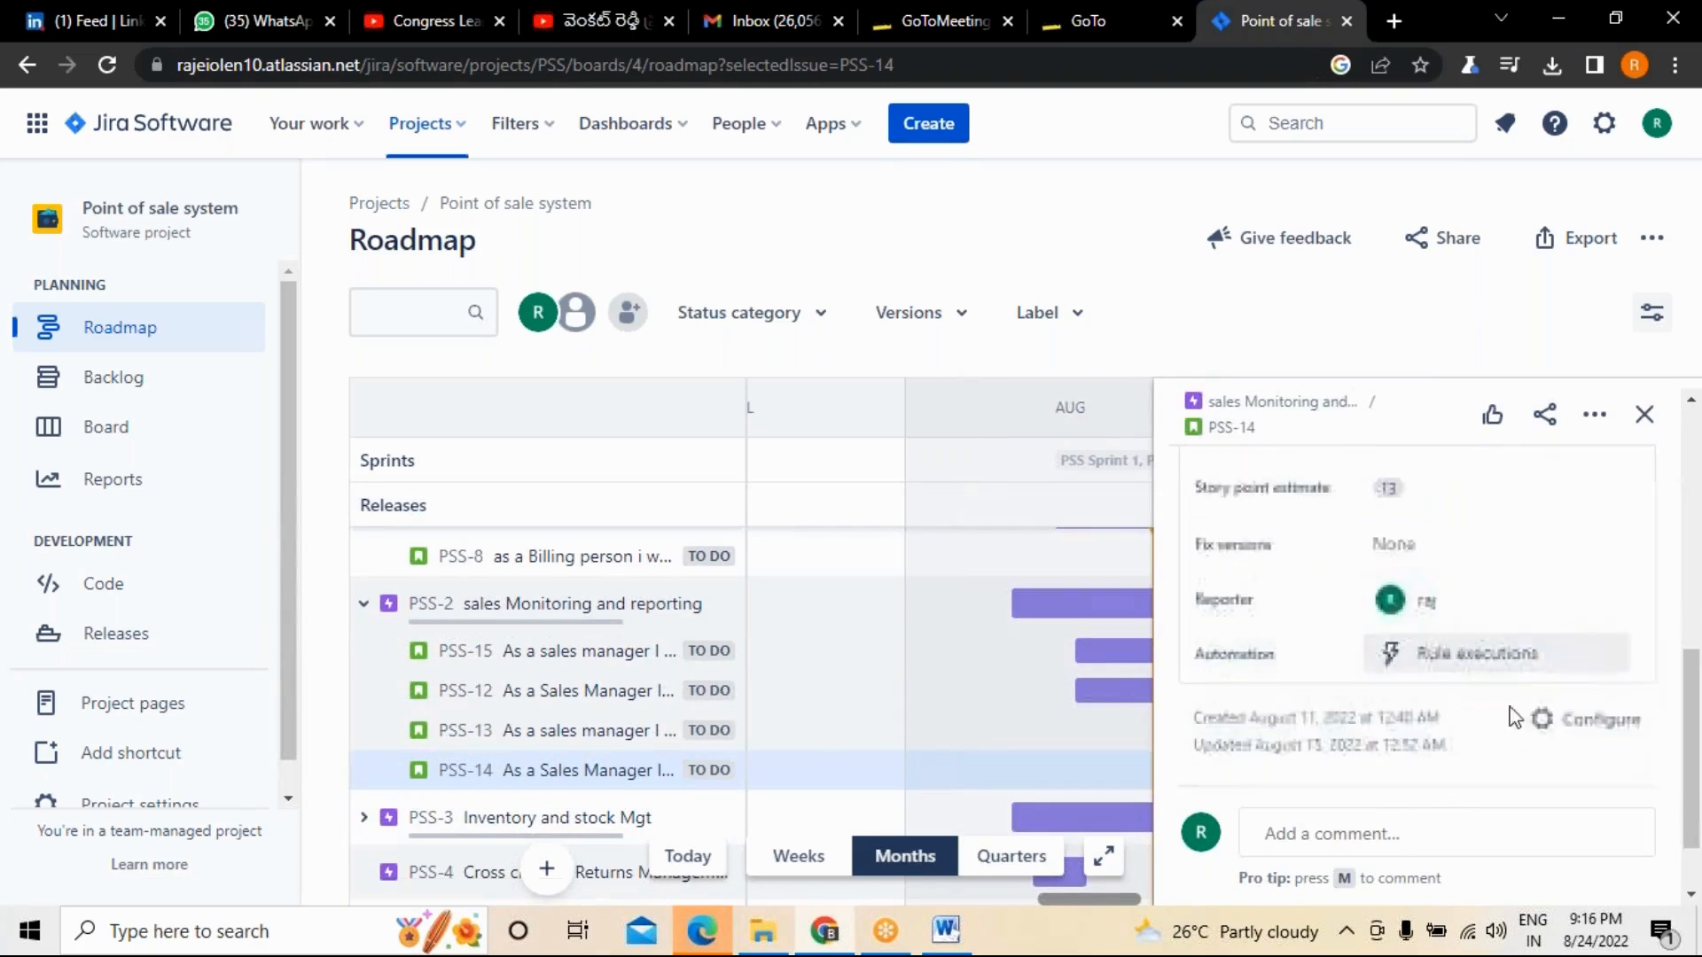
{"action": "left_click", "coordinate": [1394, 537]}
{"action": "left_click", "coordinate": [1401, 639]}
Create the new label "sales" and add it to story PSS-14.
{"action": "scroll", "coordinate": [1487, 514], "scroll_direction": "up", "scroll_amount": 1}
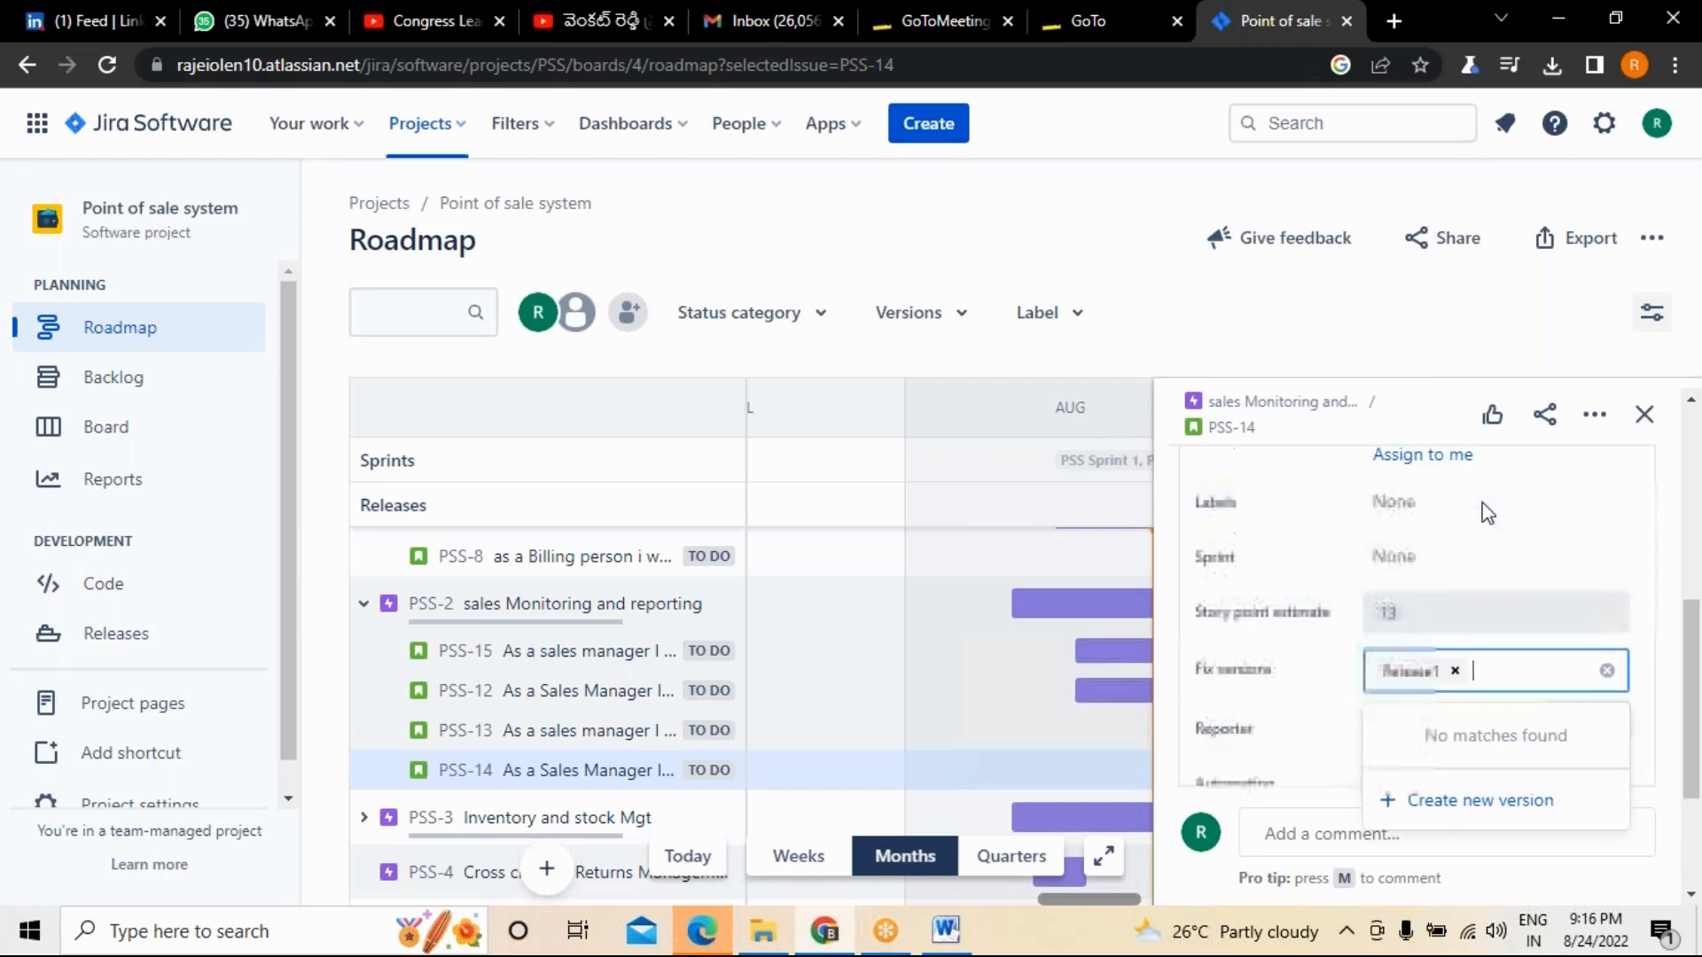
{"action": "scroll", "coordinate": [1453, 530], "scroll_direction": "up", "scroll_amount": 2}
{"action": "scroll", "coordinate": [1498, 714], "scroll_direction": "down", "scroll_amount": 2}
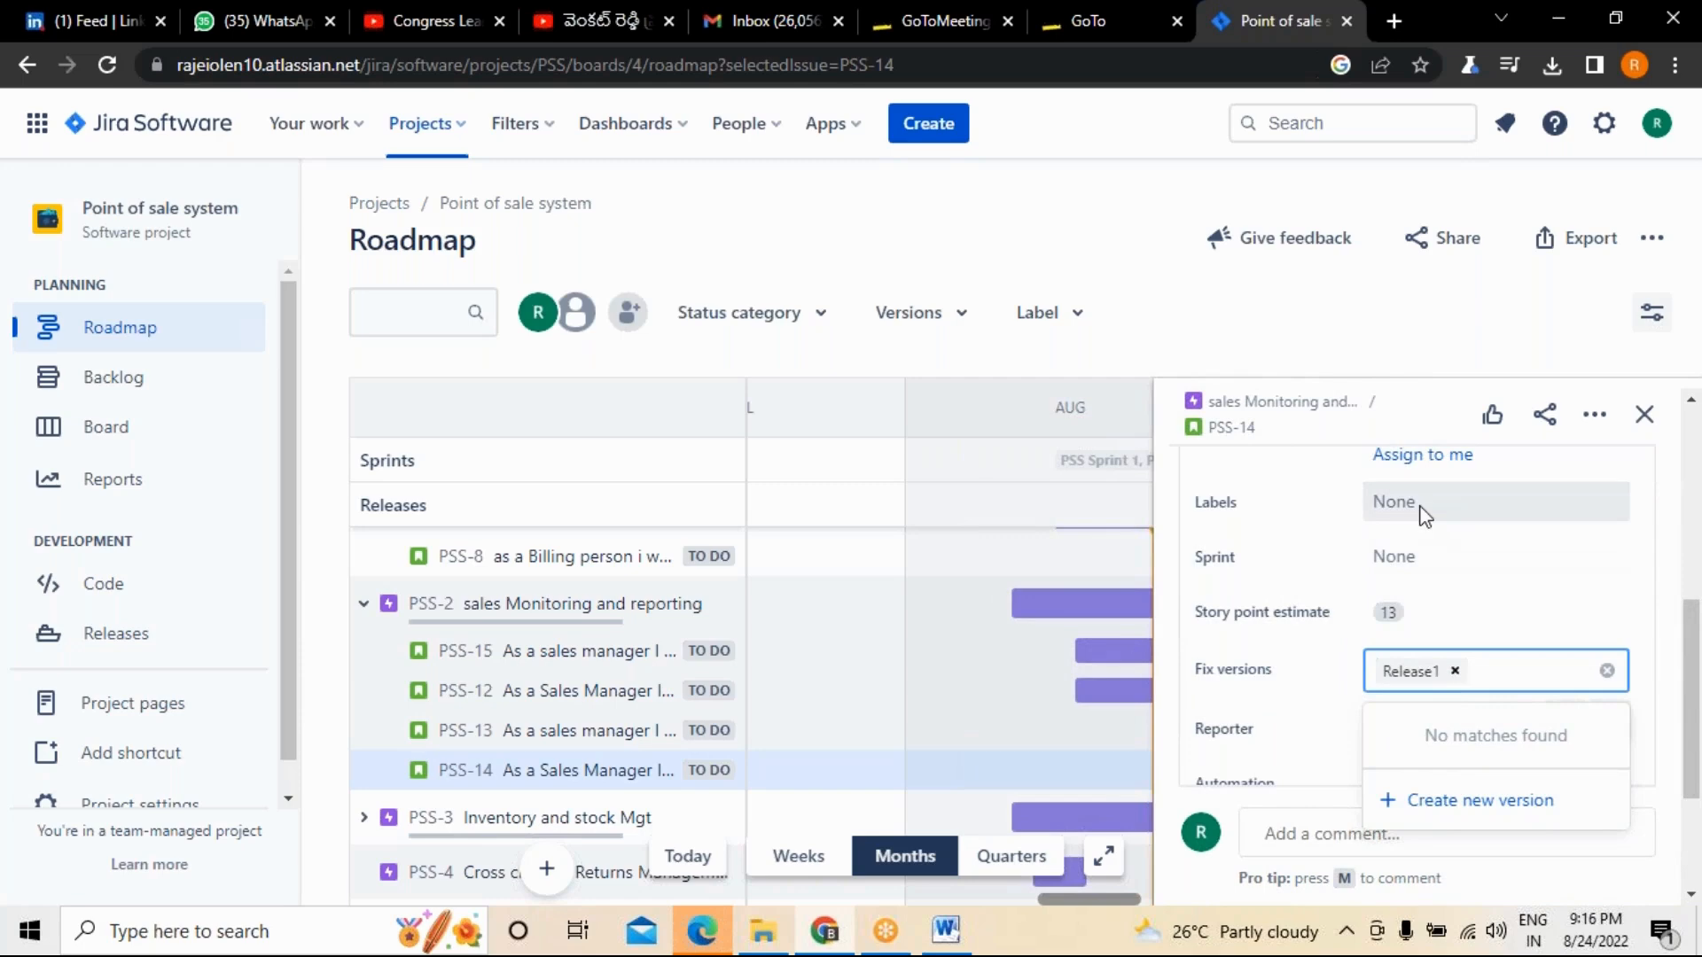
{"action": "scroll", "coordinate": [1437, 517], "scroll_direction": "up", "scroll_amount": 5}
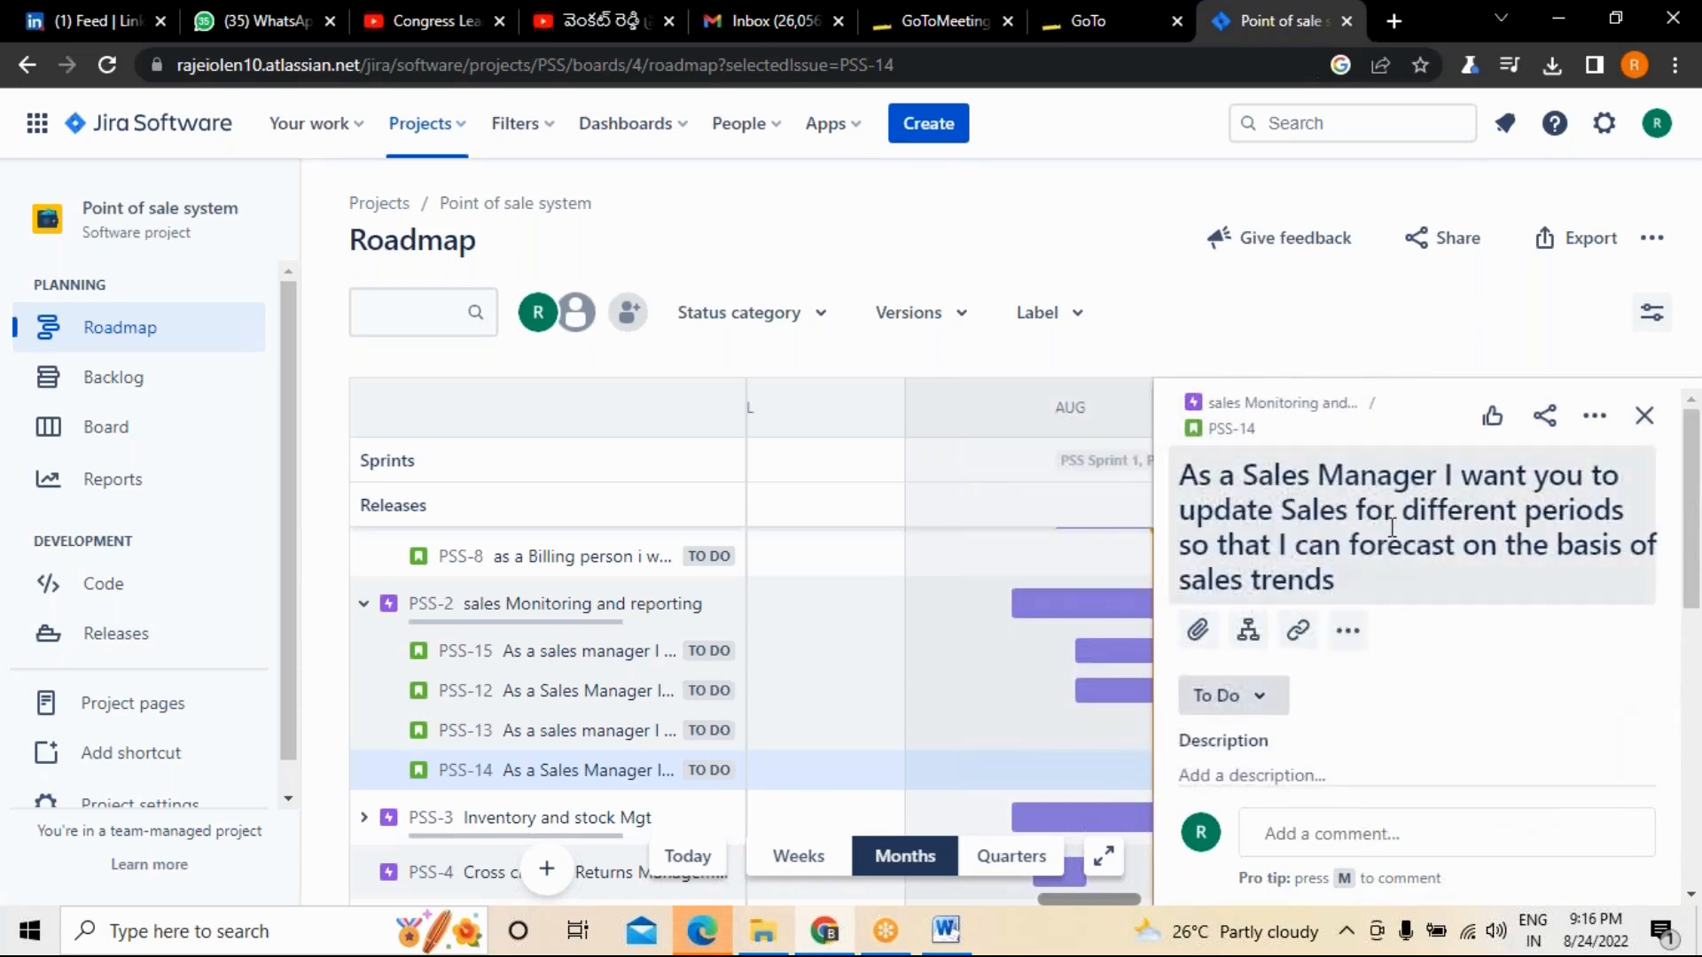
{"action": "scroll", "coordinate": [1292, 543], "scroll_direction": "down", "scroll_amount": 3}
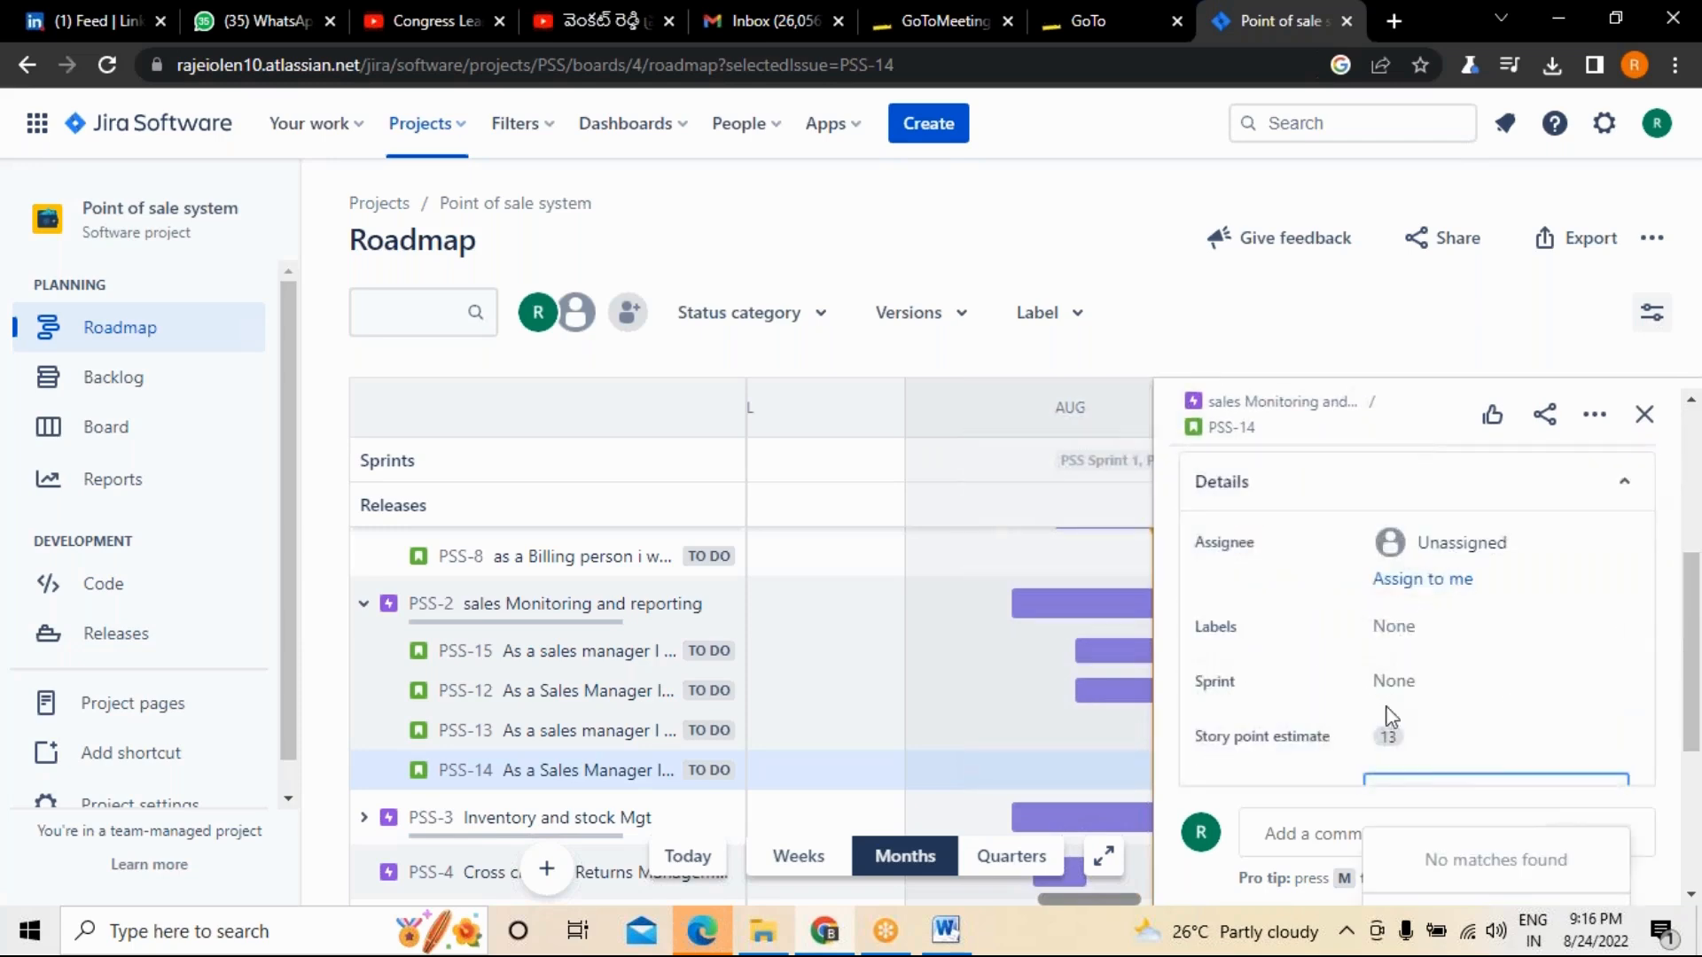
{"action": "left_click", "coordinate": [1406, 627]}
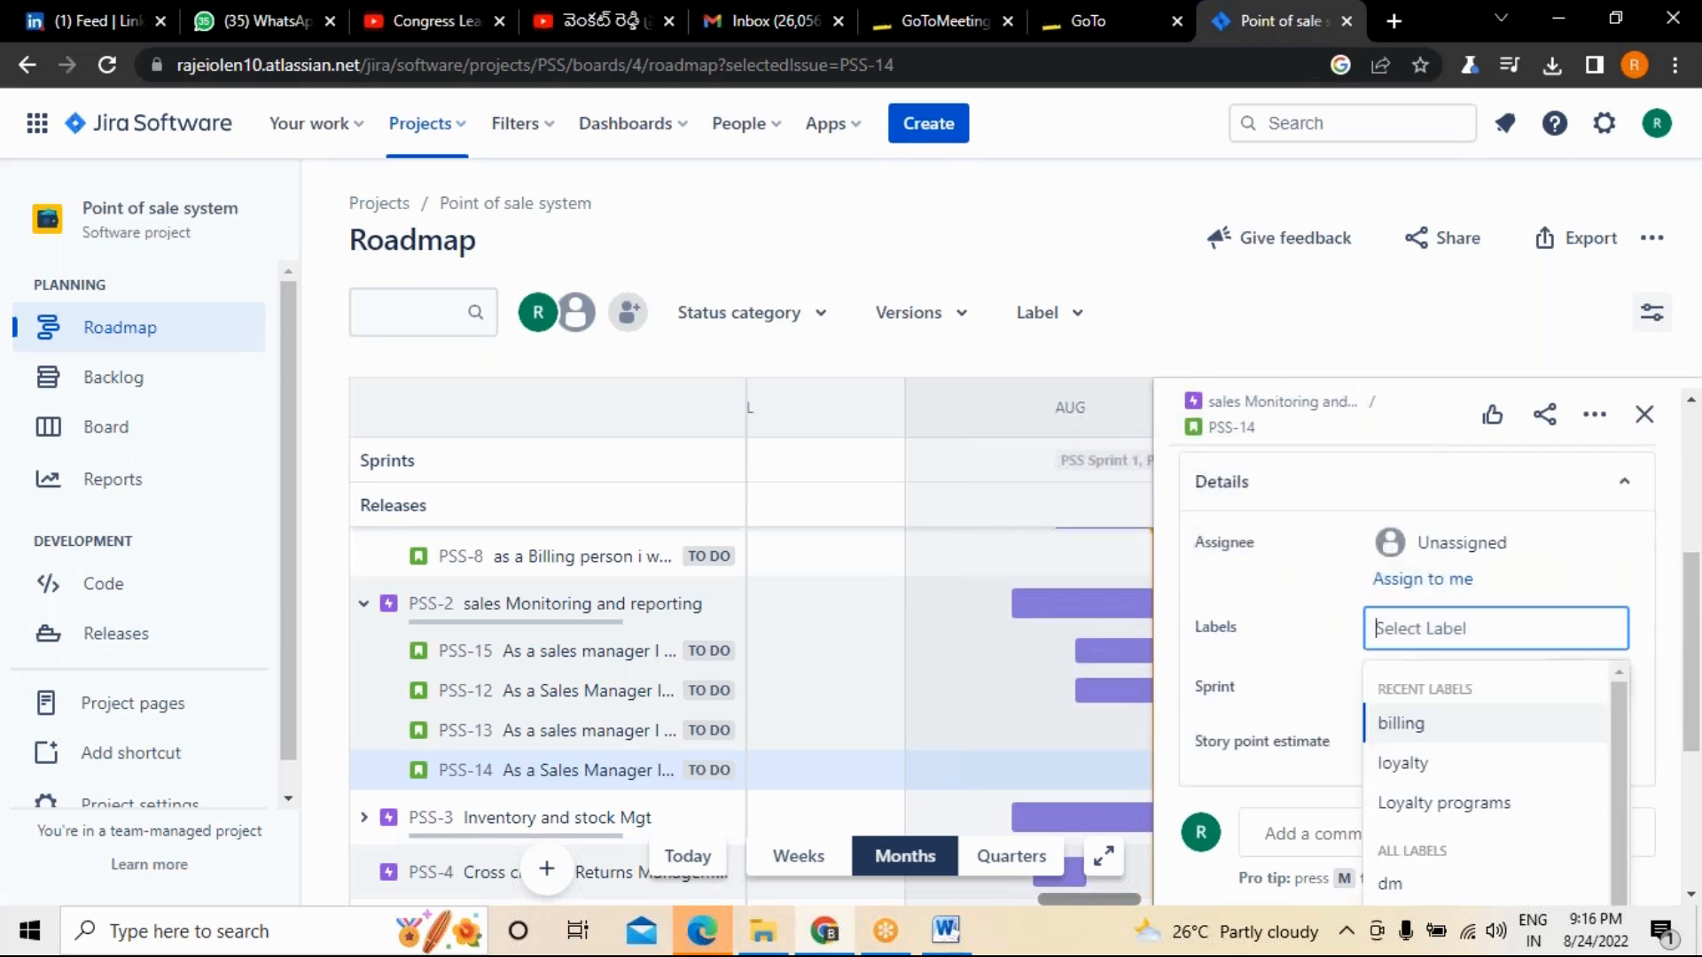
{"action": "type", "text": "sa"}
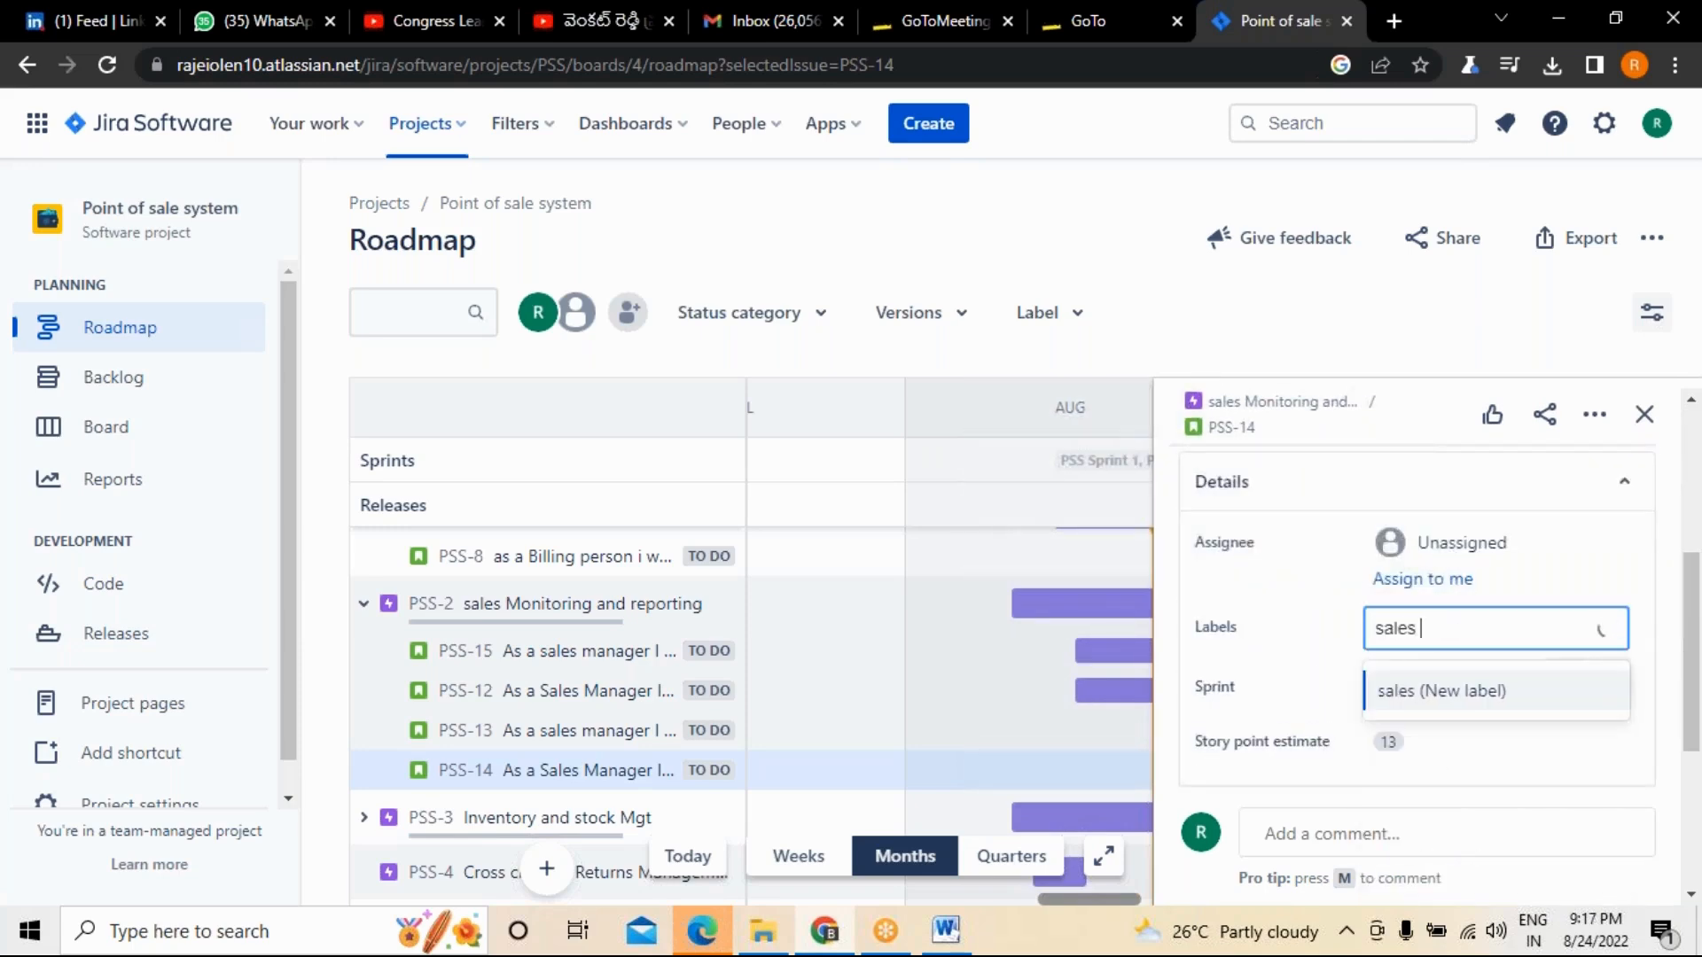
{"action": "type", "text": "les"}
{"action": "key", "text": "Return"}
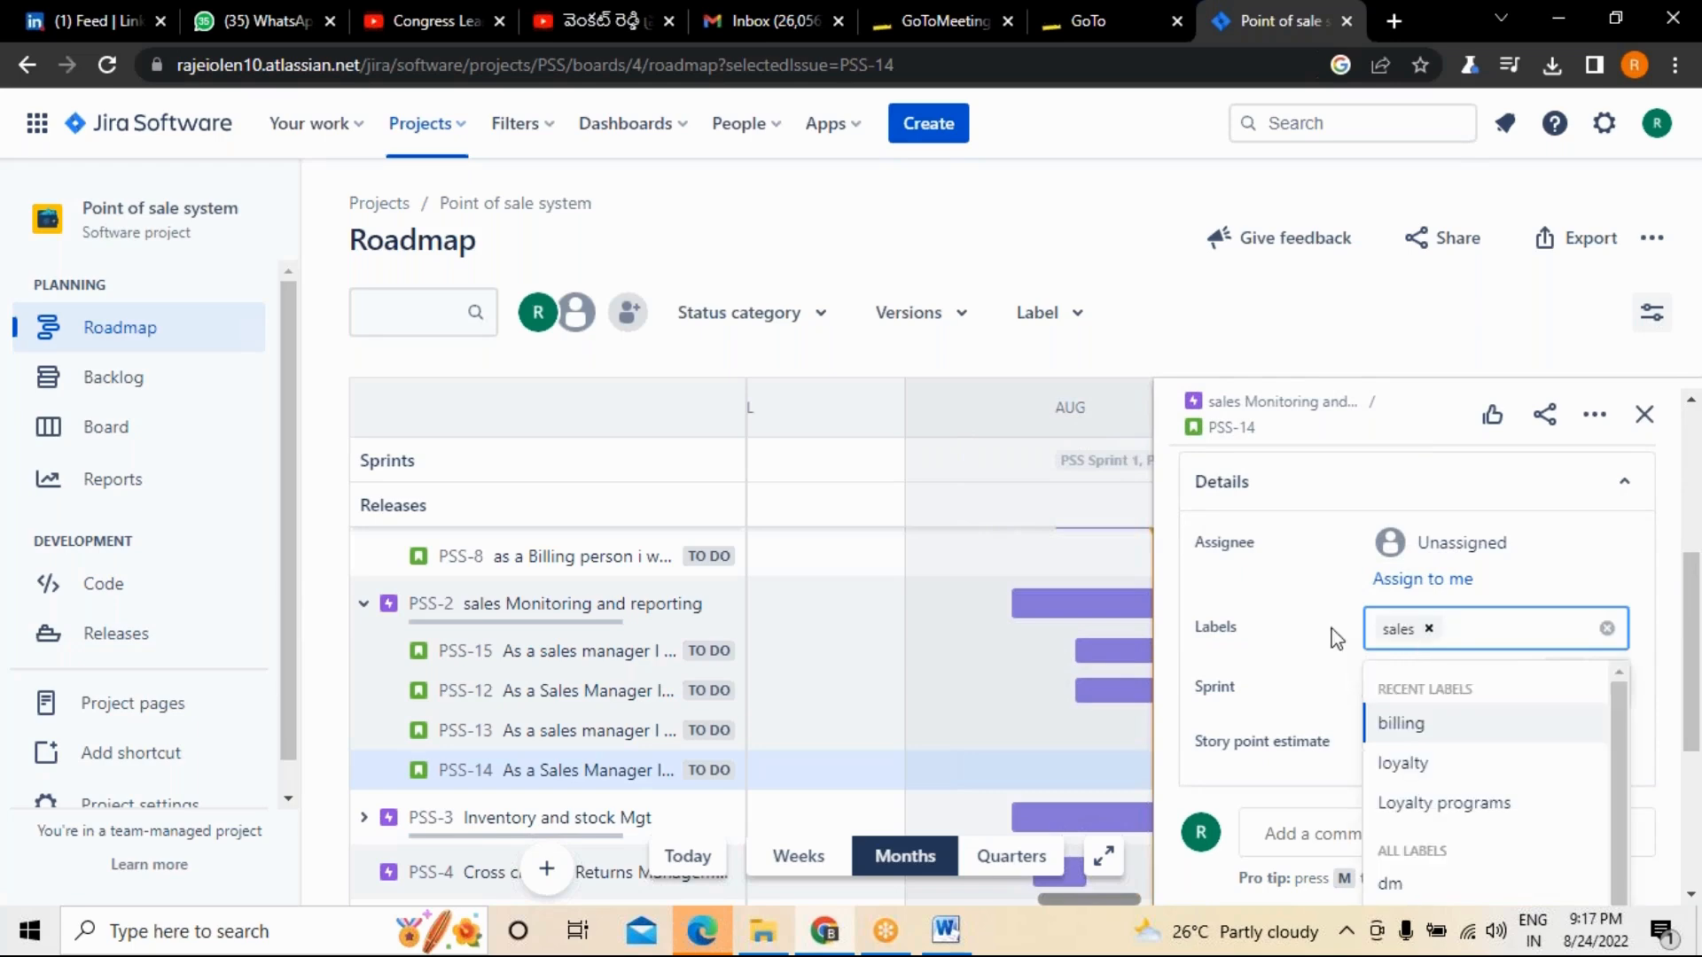
{"action": "left_click", "coordinate": [1561, 659]}
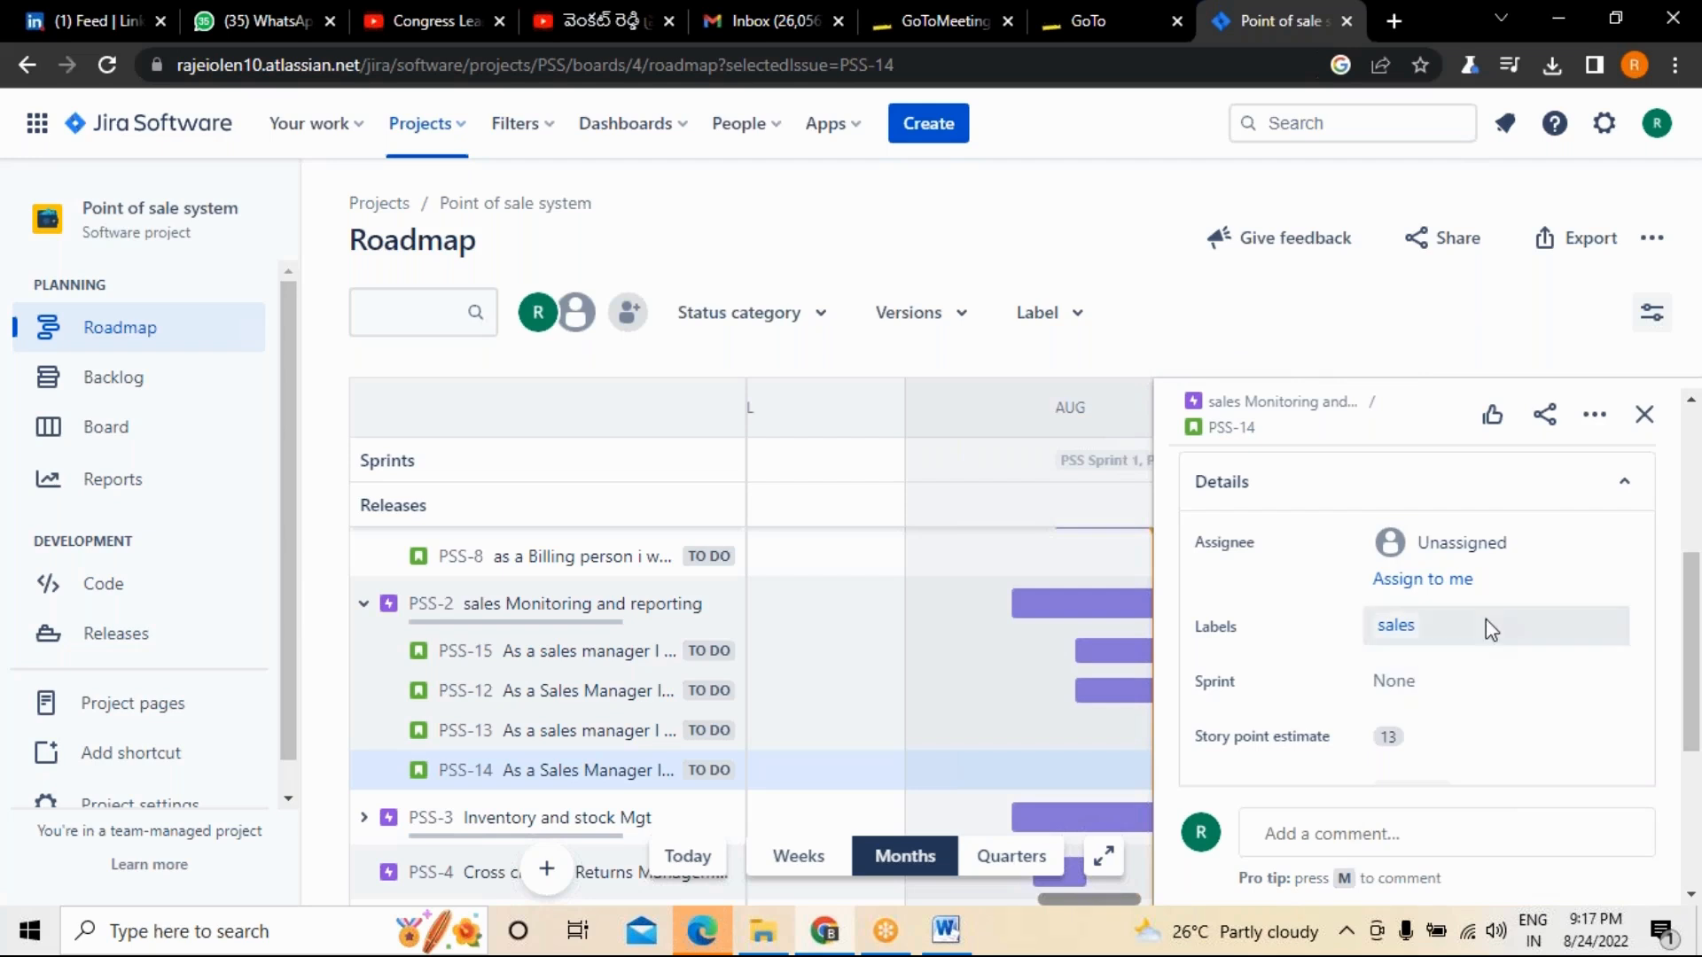
Assign story PSS-14 to yourself and close its details.
{"action": "left_click", "coordinate": [1486, 665]}
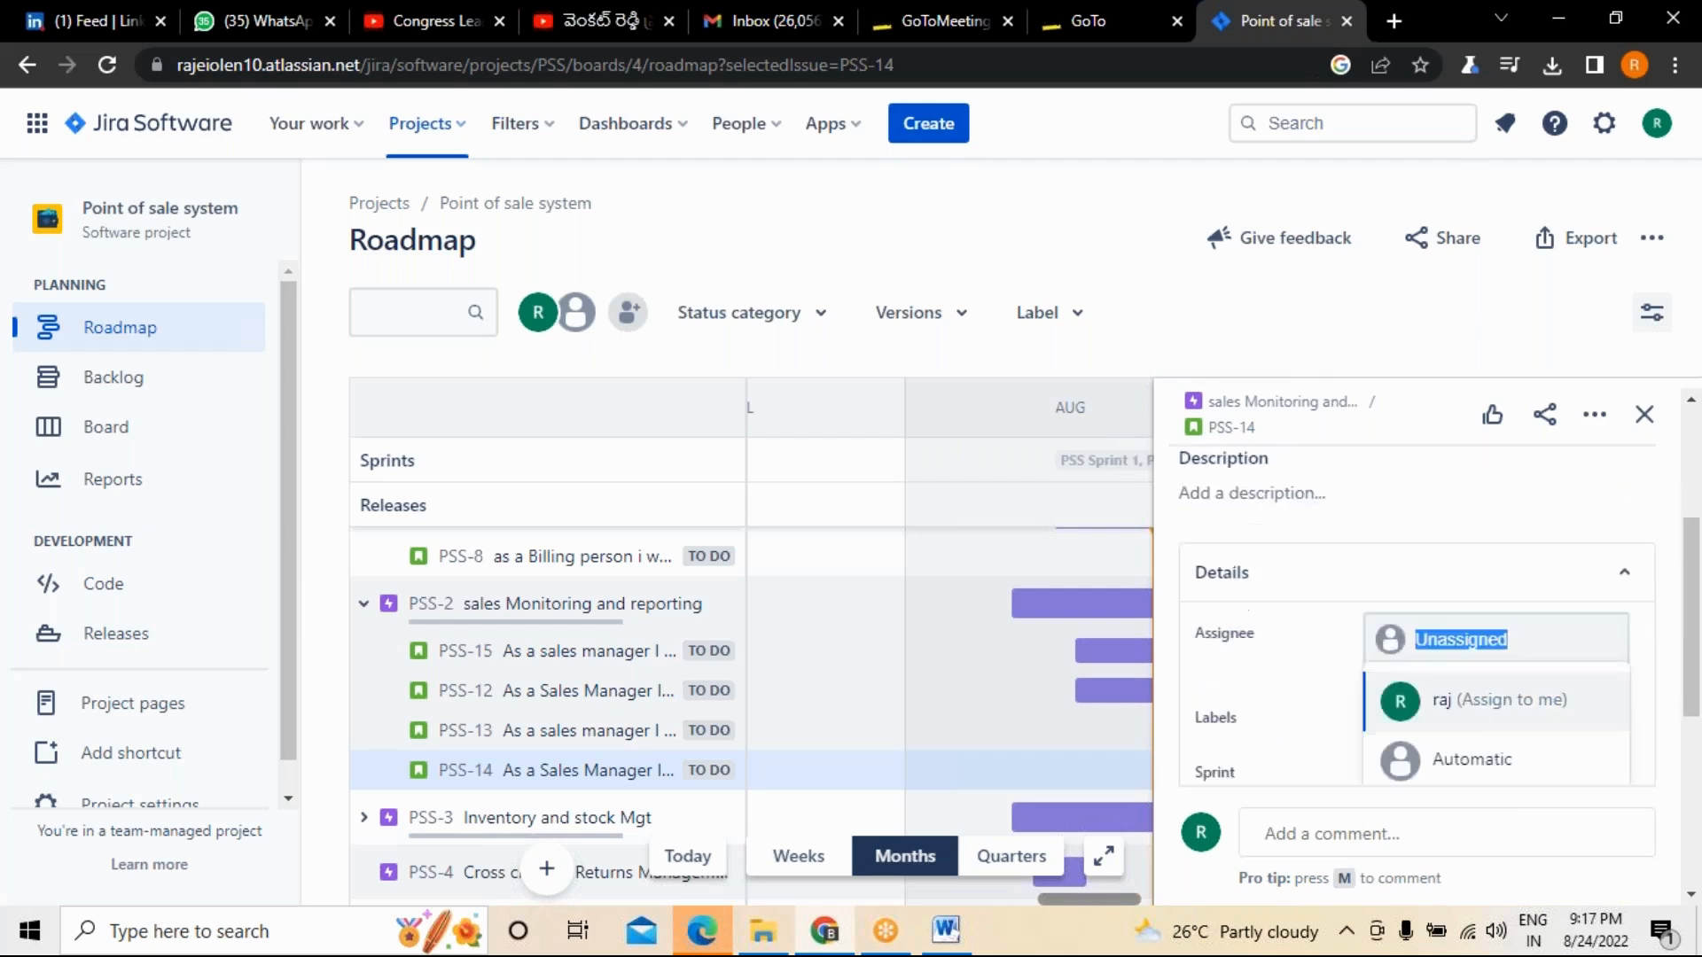
{"action": "left_click", "coordinate": [1485, 701]}
{"action": "scroll", "coordinate": [1498, 671], "scroll_direction": "down", "scroll_amount": 3}
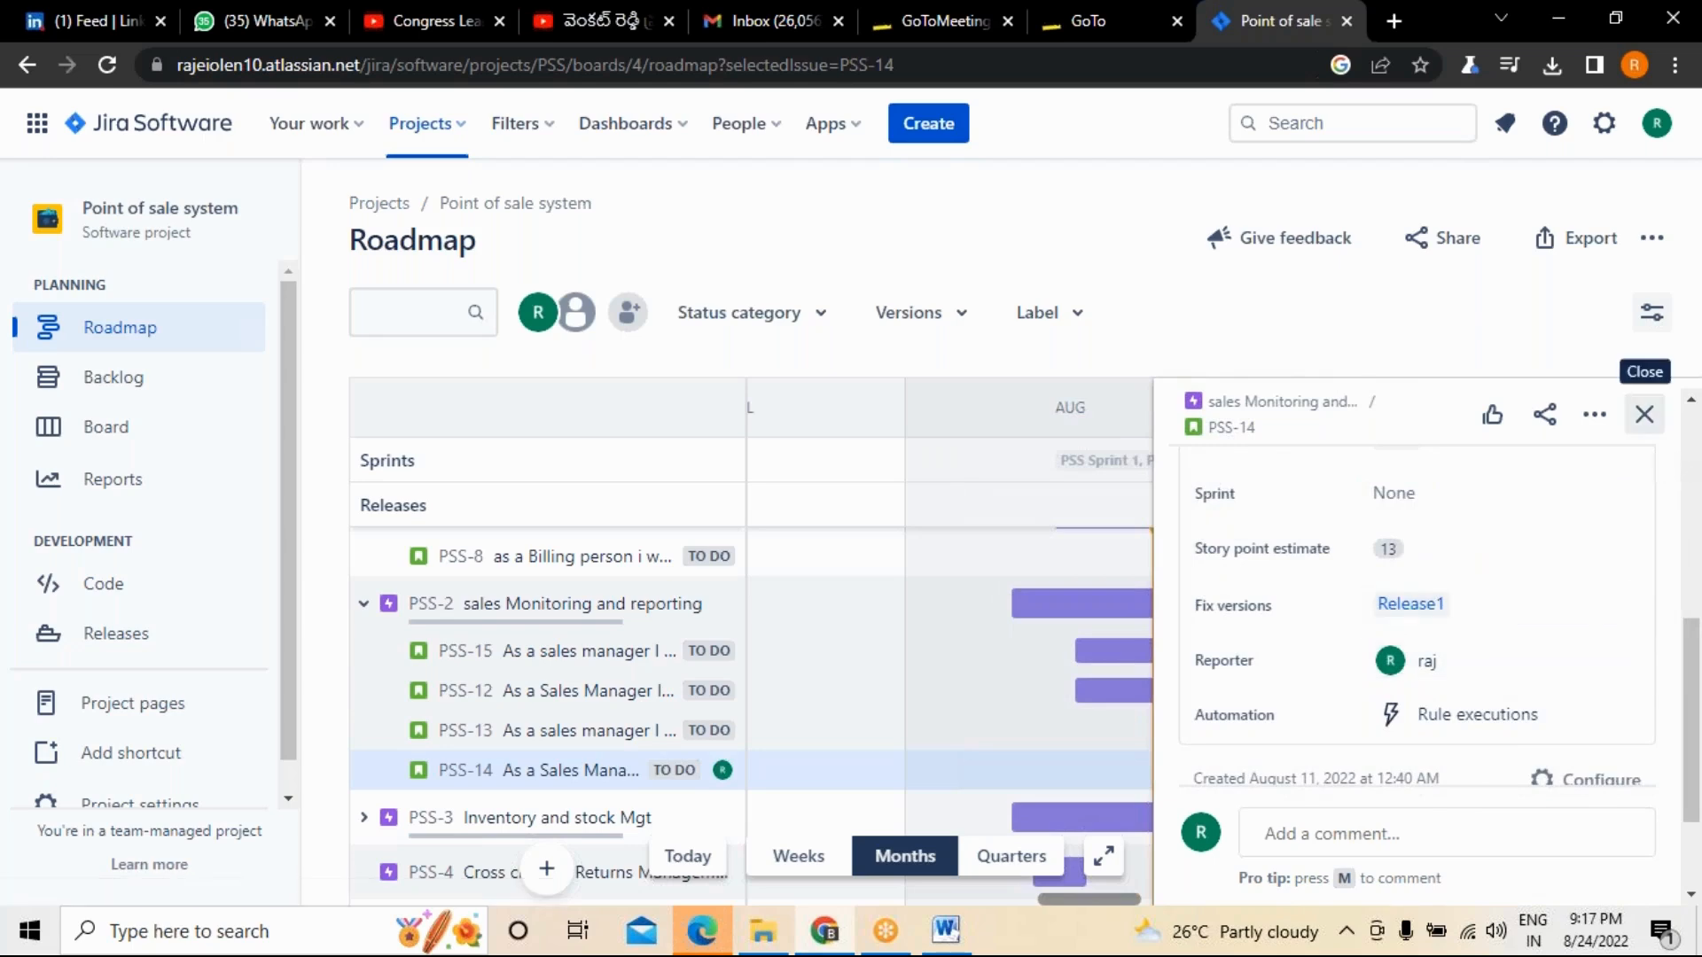
{"action": "left_click", "coordinate": [1644, 414]}
Expand the Inventory and stock Mgt epic, open its story PSS-17 and set the fix version to Release1.
{"action": "scroll", "coordinate": [689, 607], "scroll_direction": "down", "scroll_amount": 2}
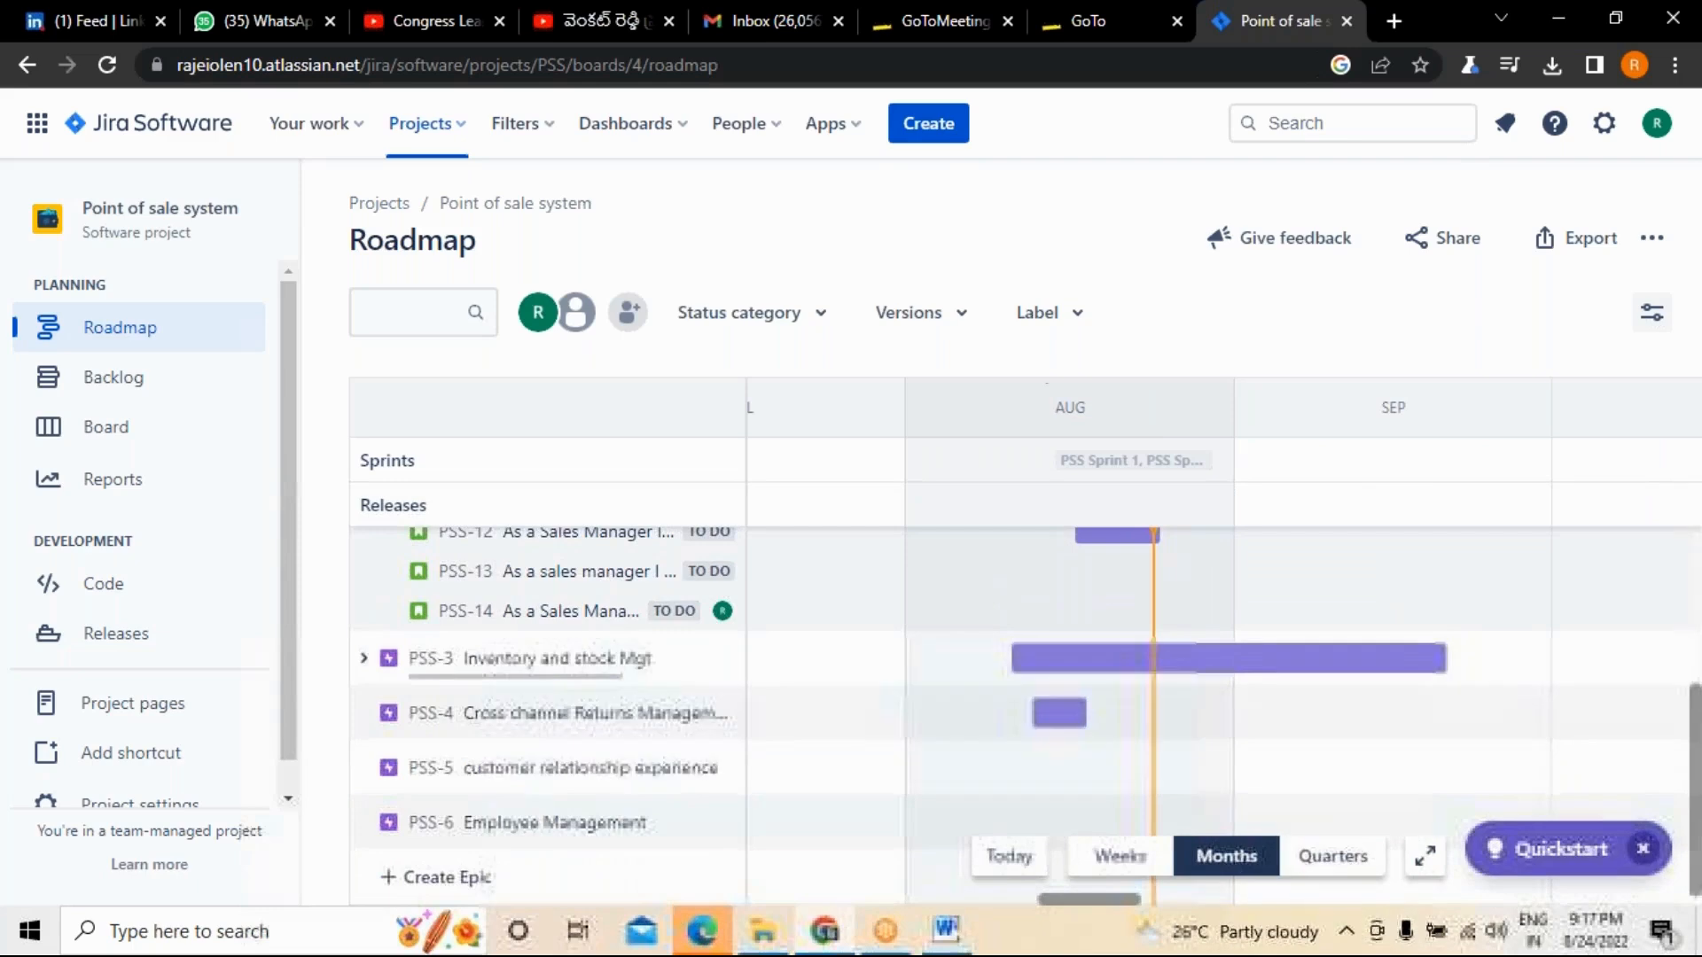
{"action": "left_click", "coordinate": [364, 660]}
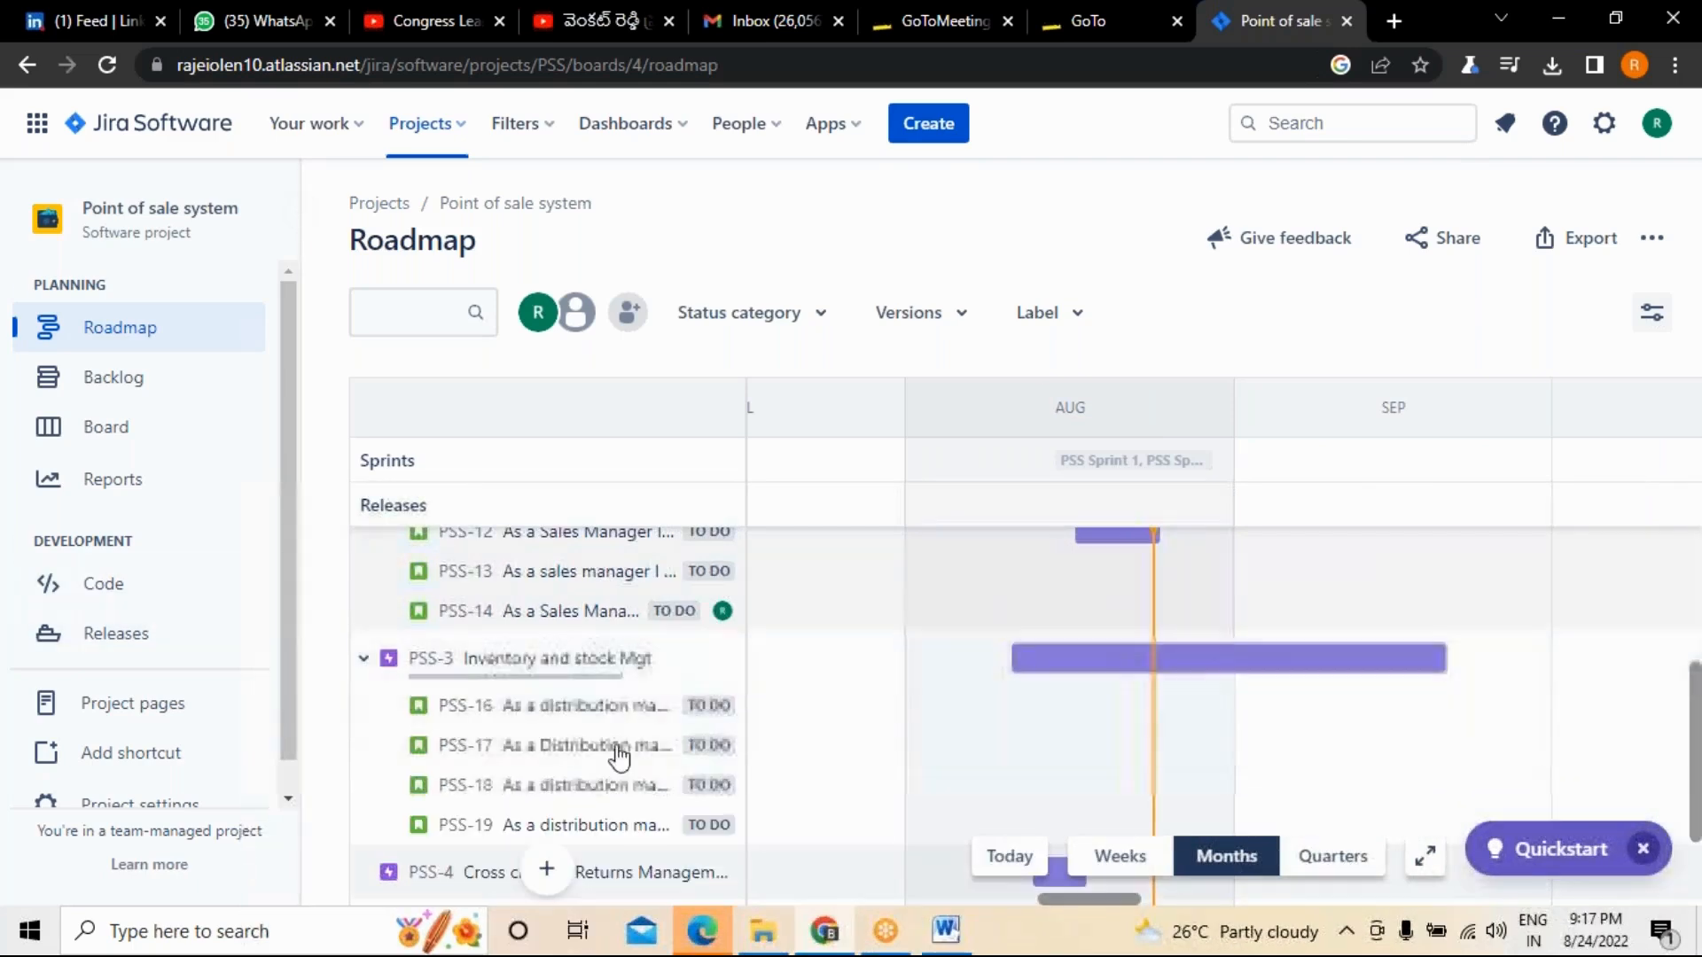
{"action": "scroll", "coordinate": [631, 736], "scroll_direction": "down", "scroll_amount": 2}
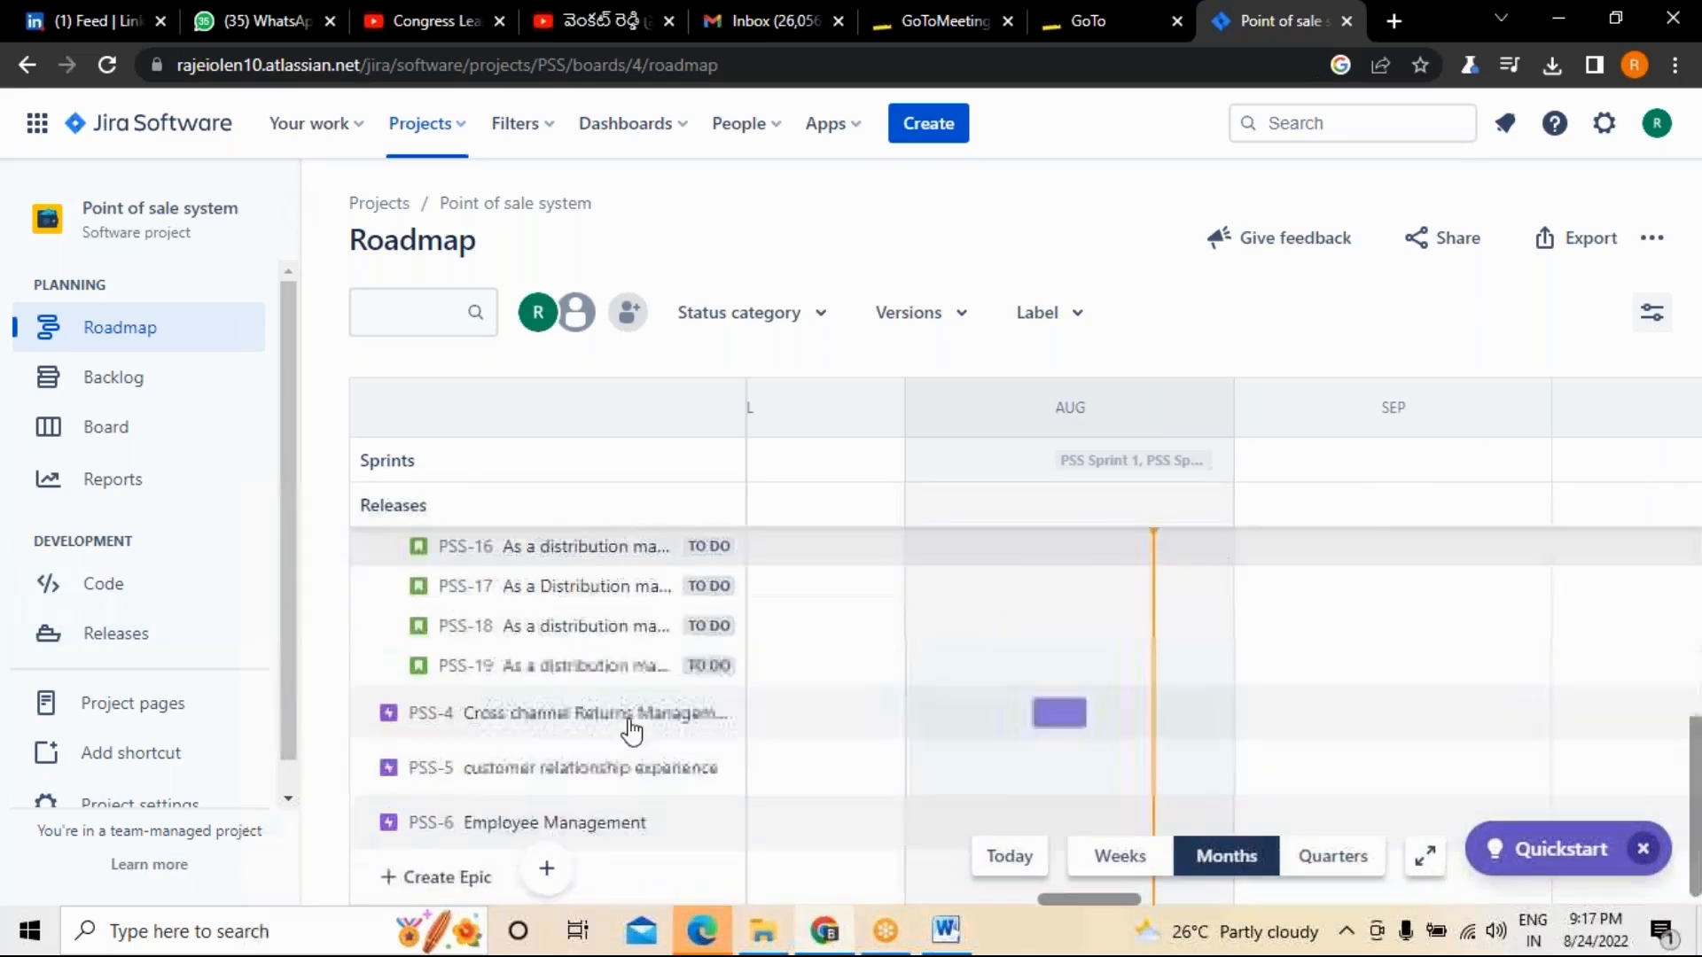
{"action": "left_click", "coordinate": [548, 631]}
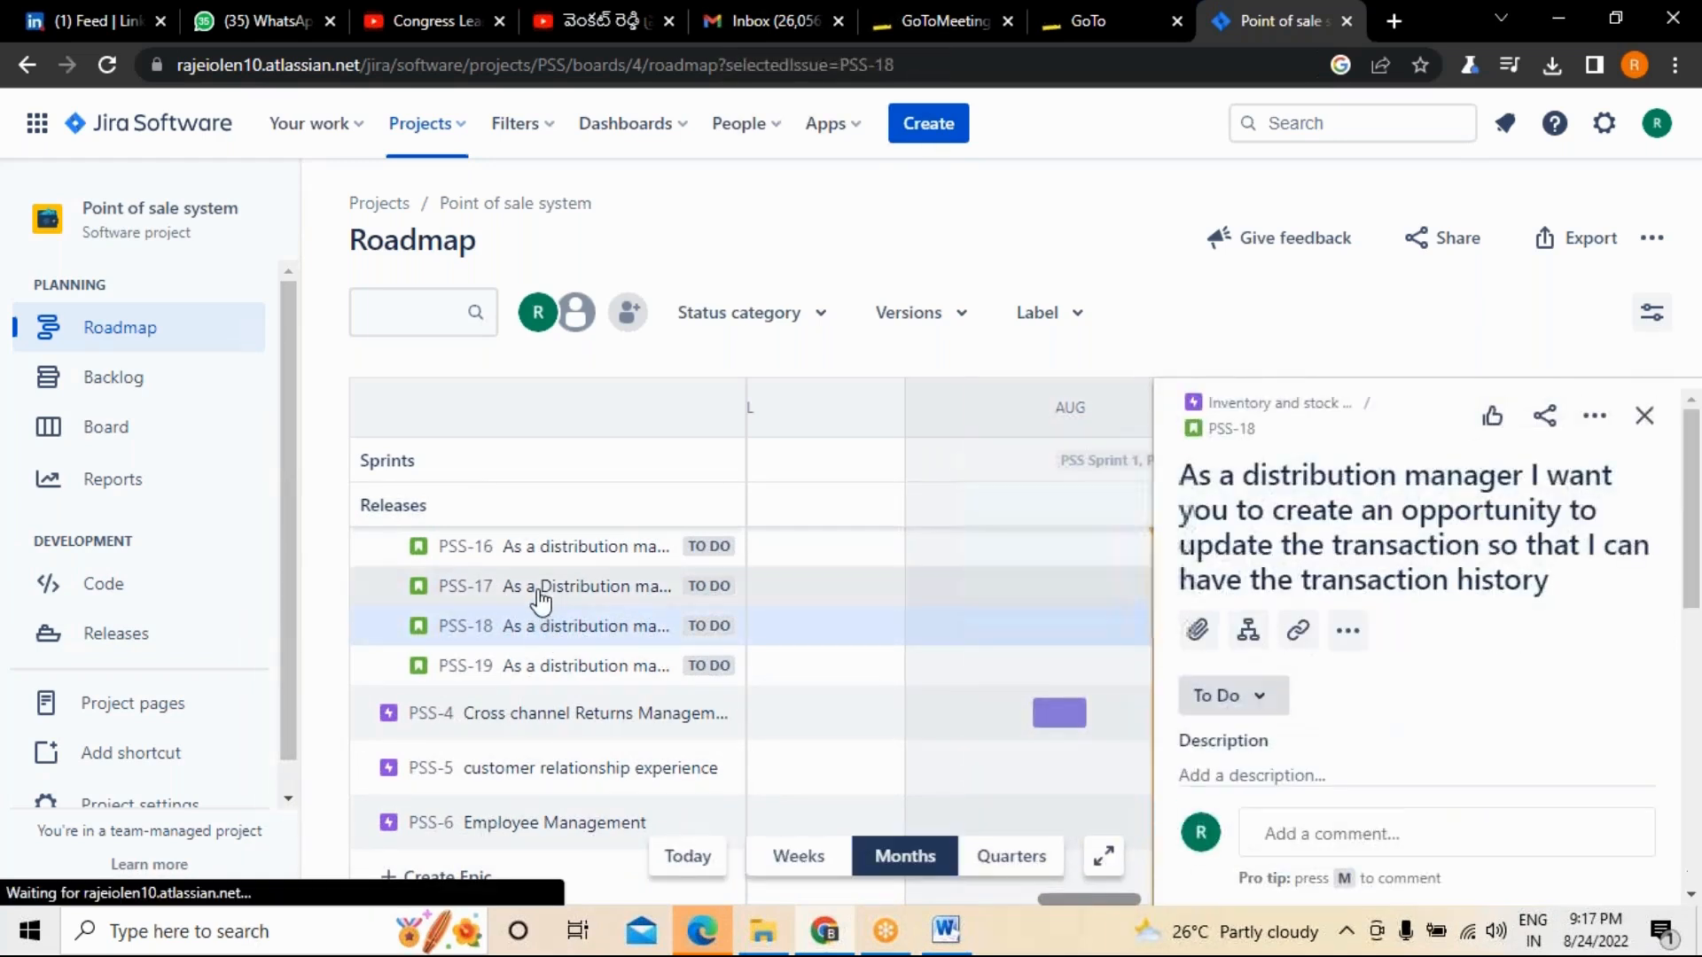
{"action": "left_click", "coordinate": [539, 592]}
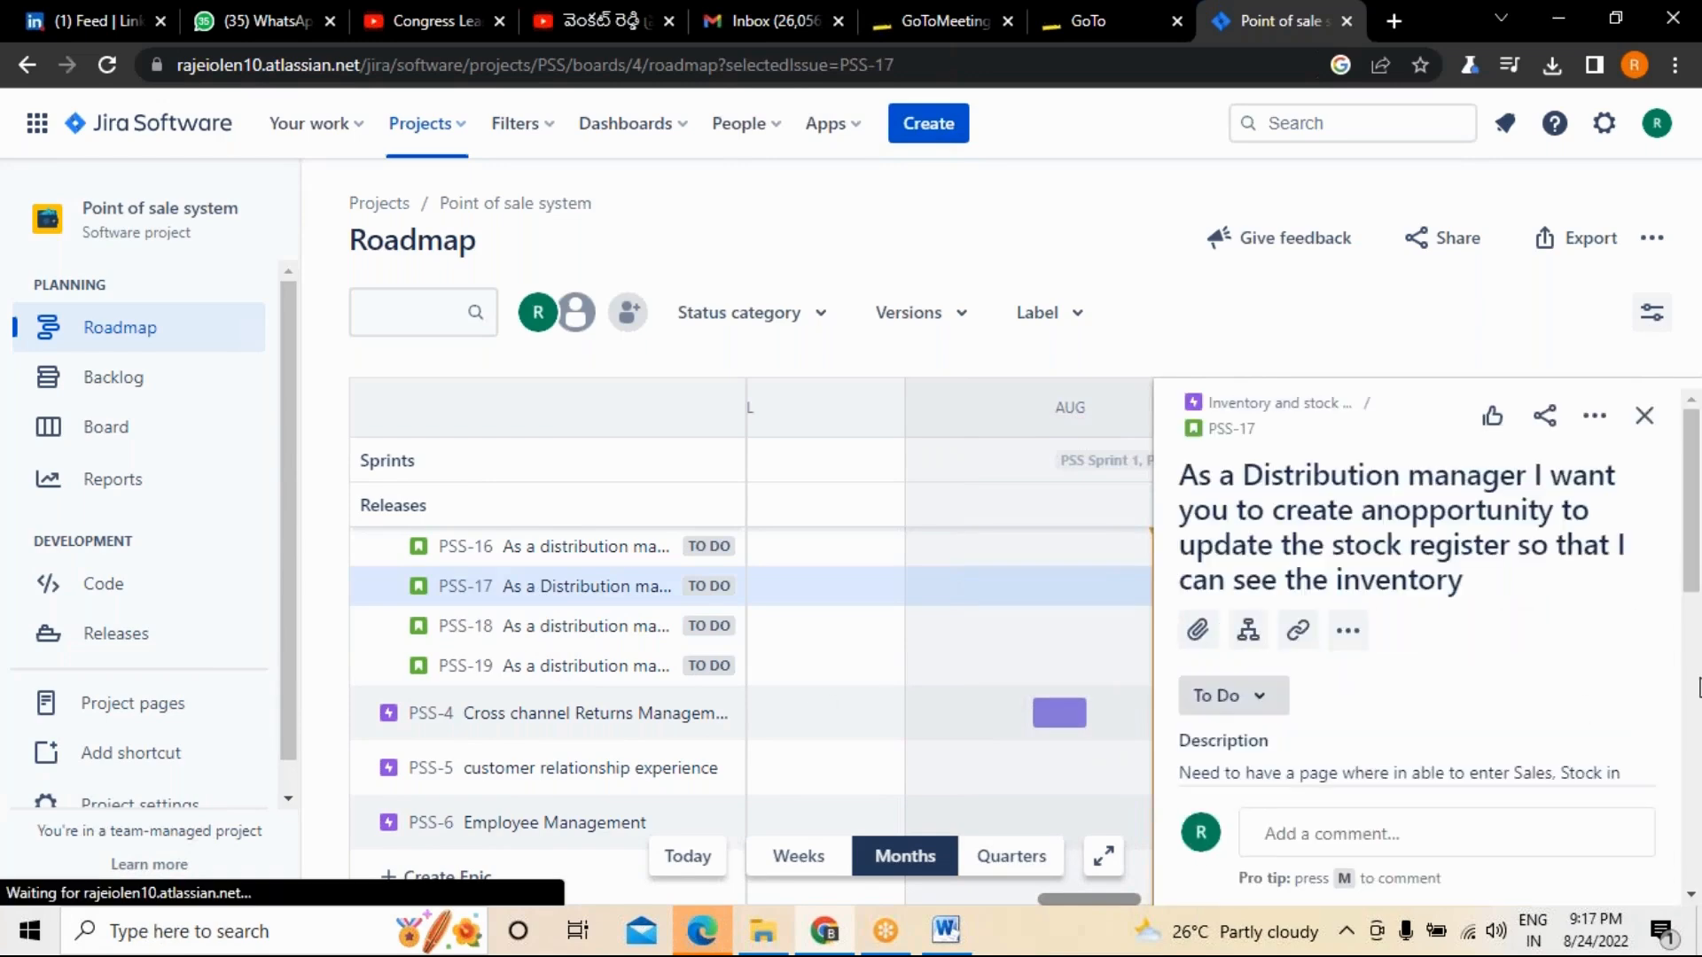
{"action": "scroll", "coordinate": [1699, 687], "scroll_direction": "down", "scroll_amount": 5}
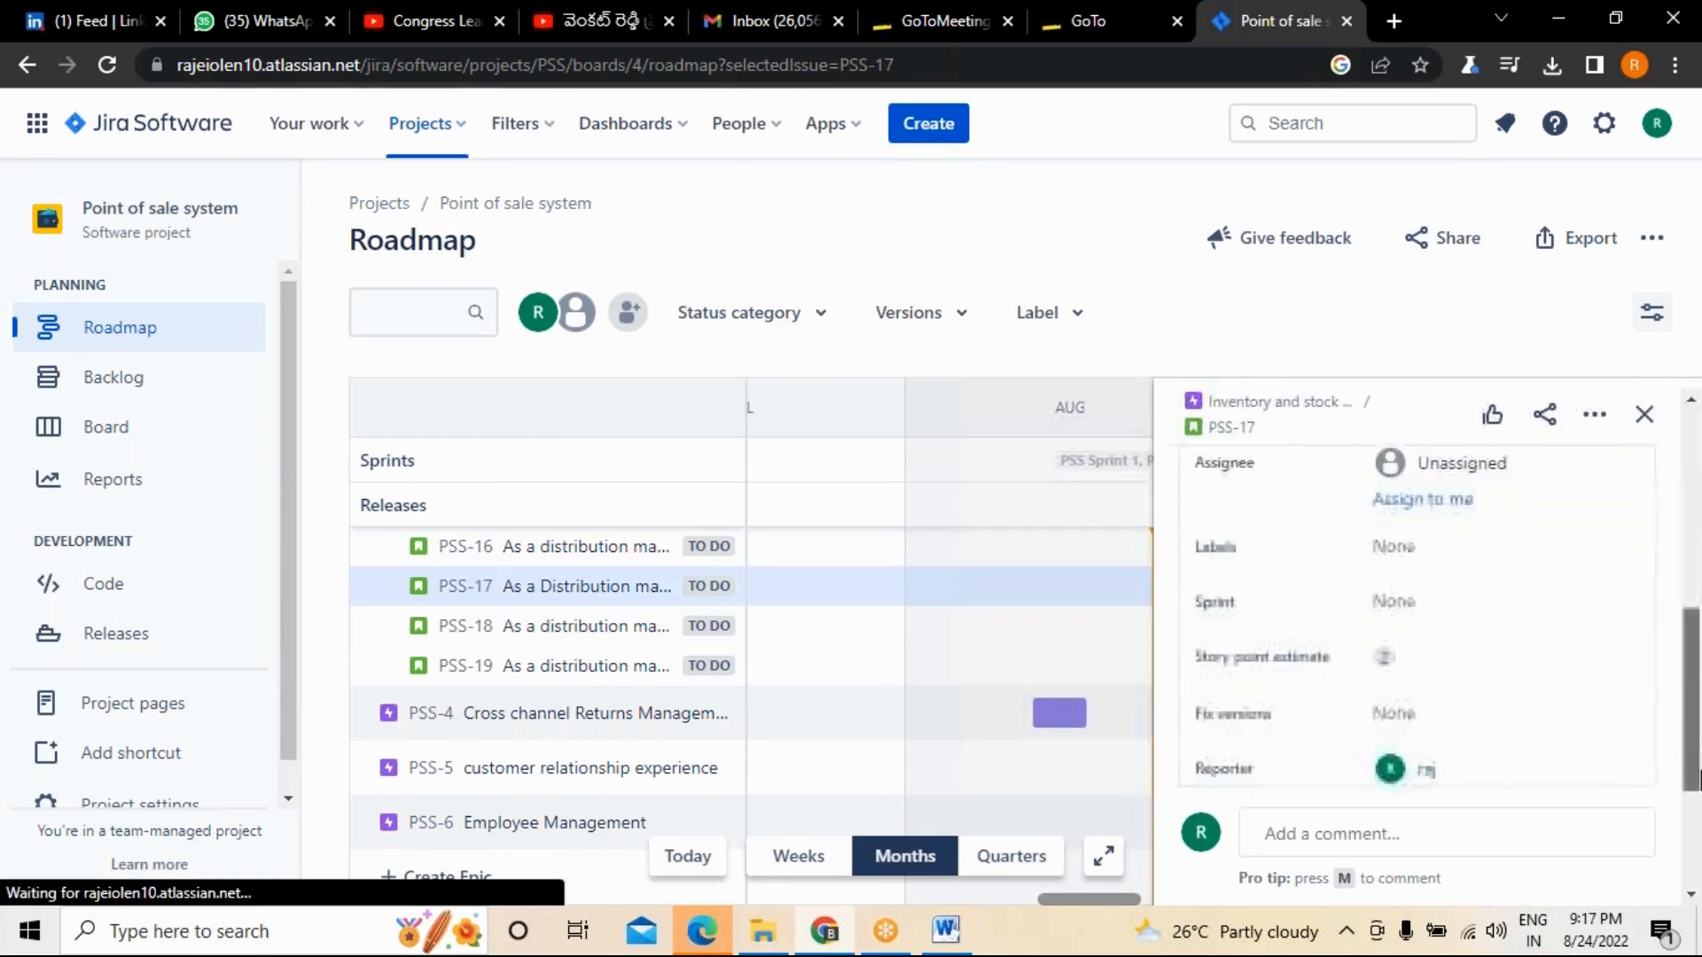
{"action": "scroll", "coordinate": [1699, 778], "scroll_direction": "down", "scroll_amount": 2}
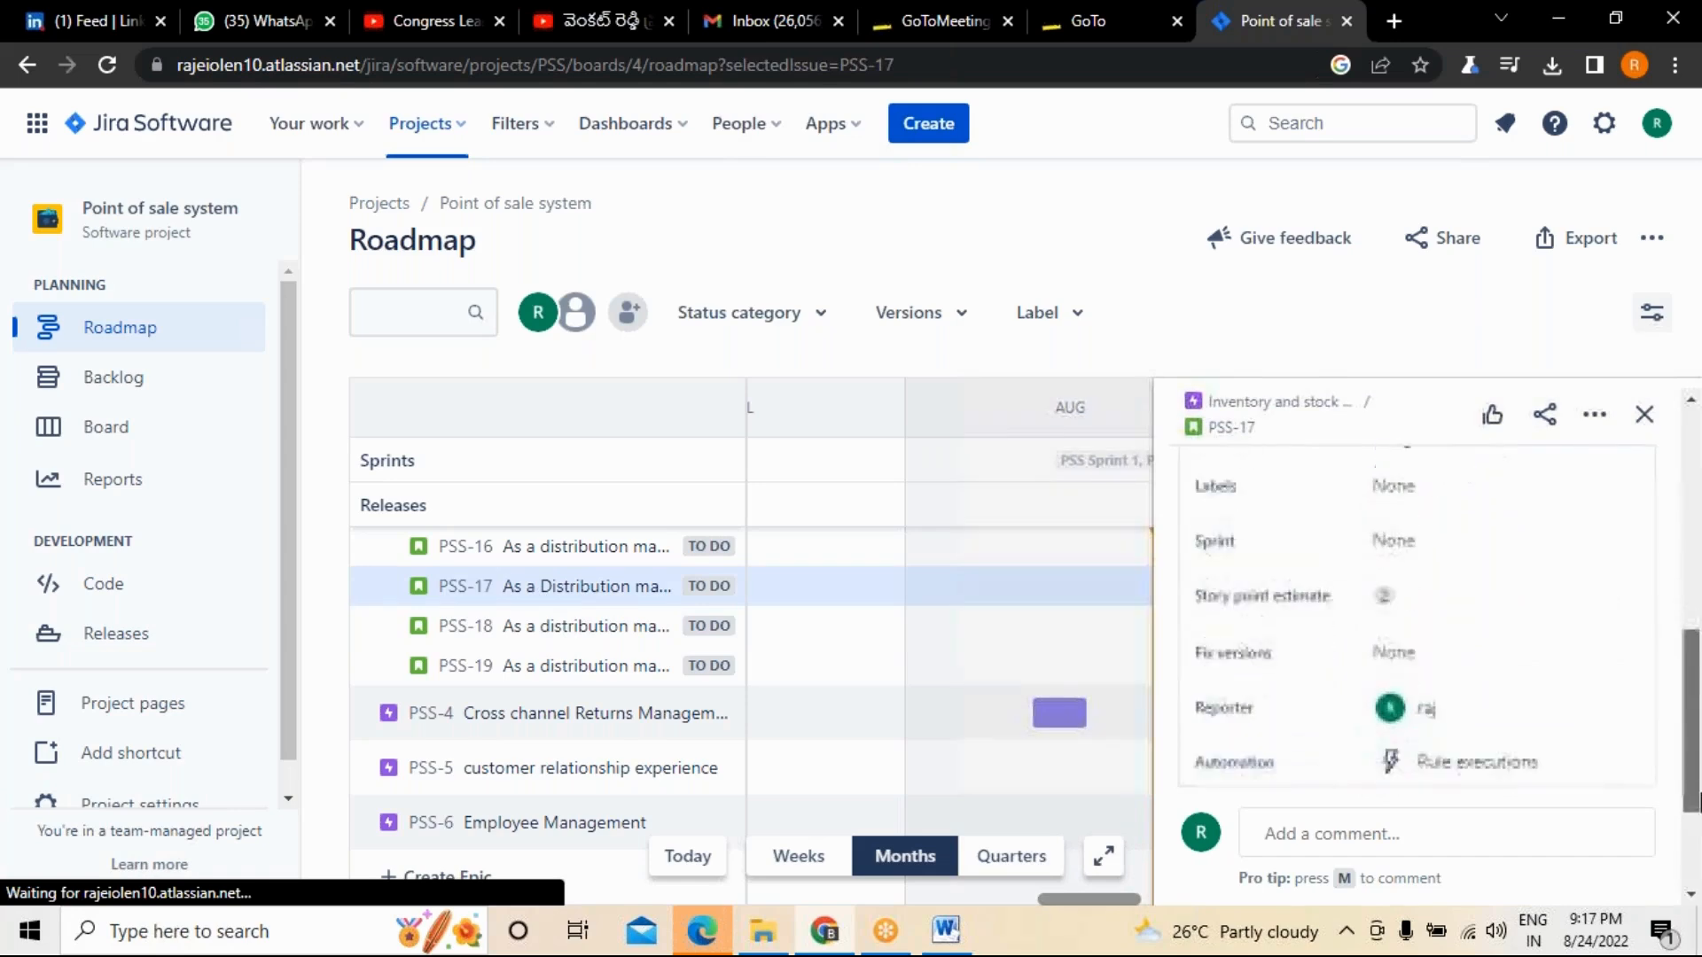
{"action": "left_click", "coordinate": [1393, 634]}
{"action": "left_click", "coordinate": [1410, 732]}
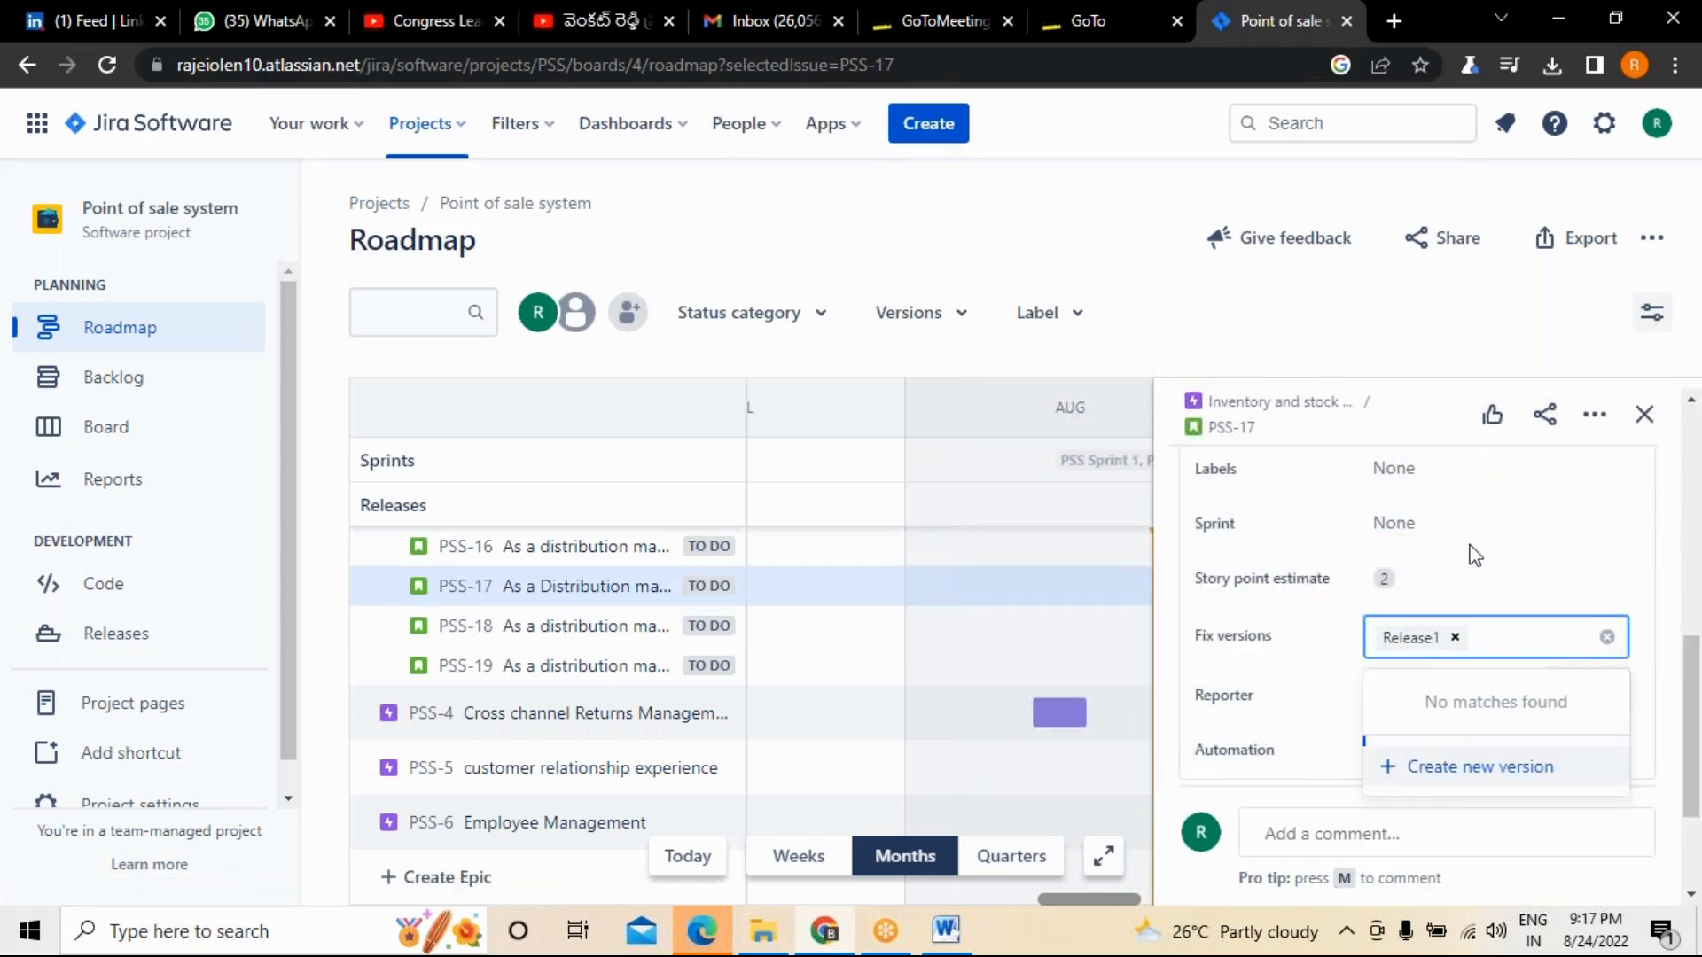
Create the new label "stock" and add it to story PSS-17.
{"action": "scroll", "coordinate": [1436, 532], "scroll_direction": "up", "scroll_amount": 3}
{"action": "scroll", "coordinate": [1458, 668], "scroll_direction": "up", "scroll_amount": 5}
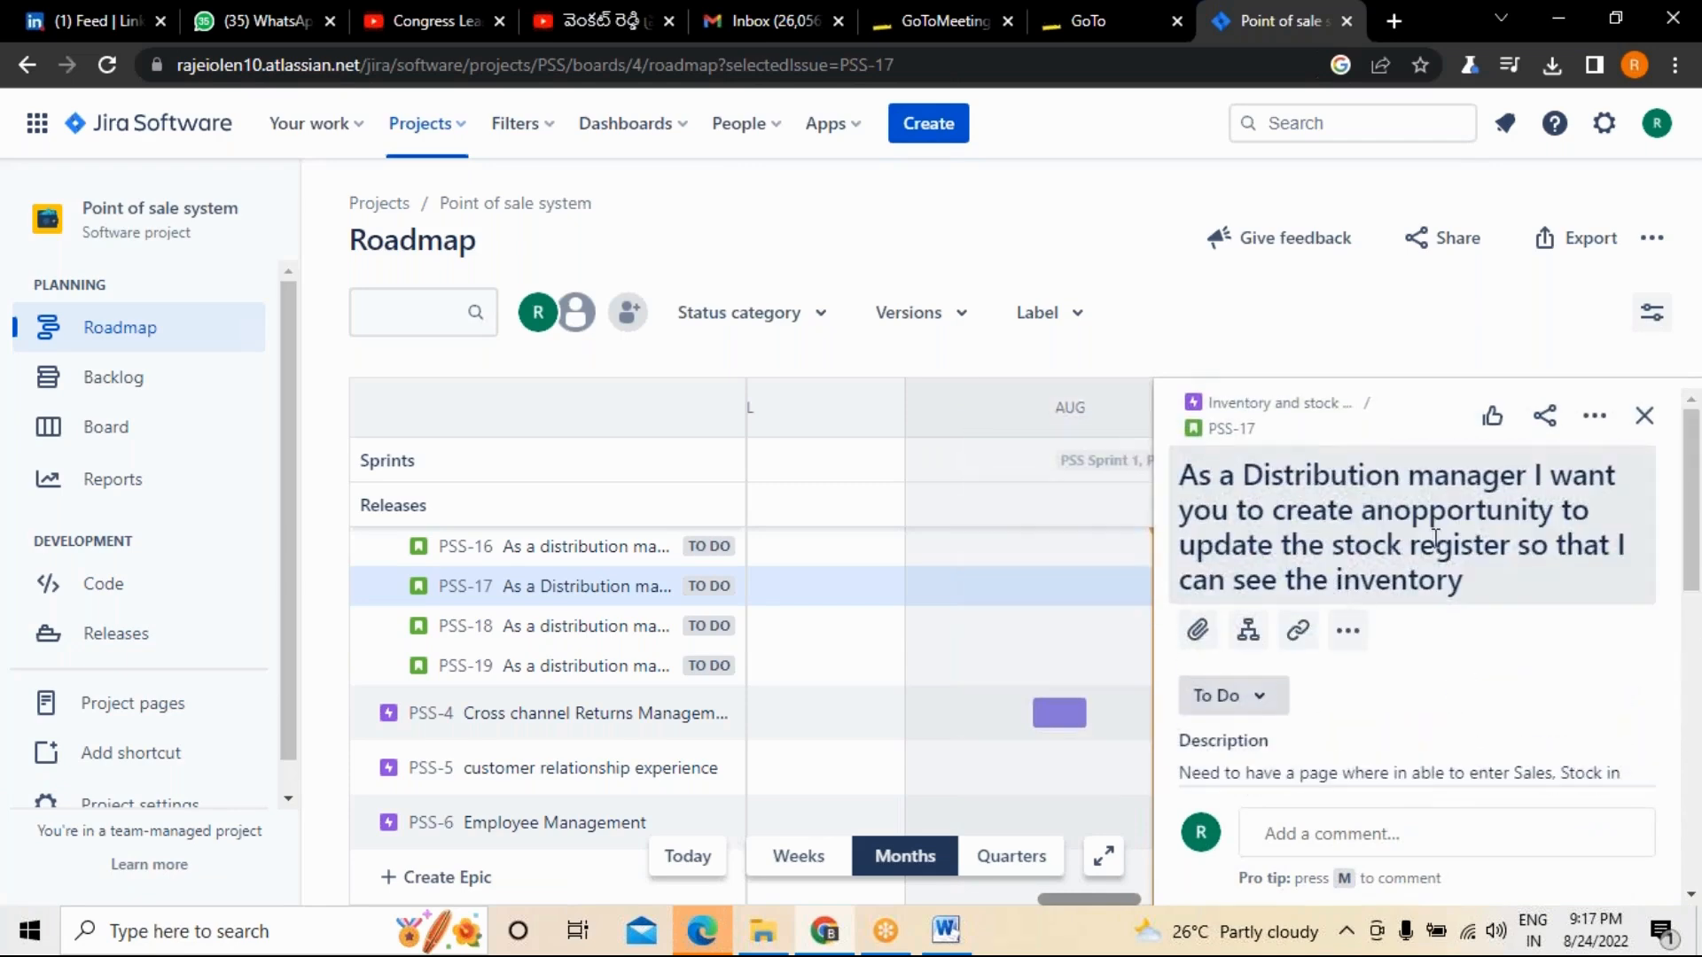
{"action": "scroll", "coordinate": [1431, 567], "scroll_direction": "down", "scroll_amount": 8}
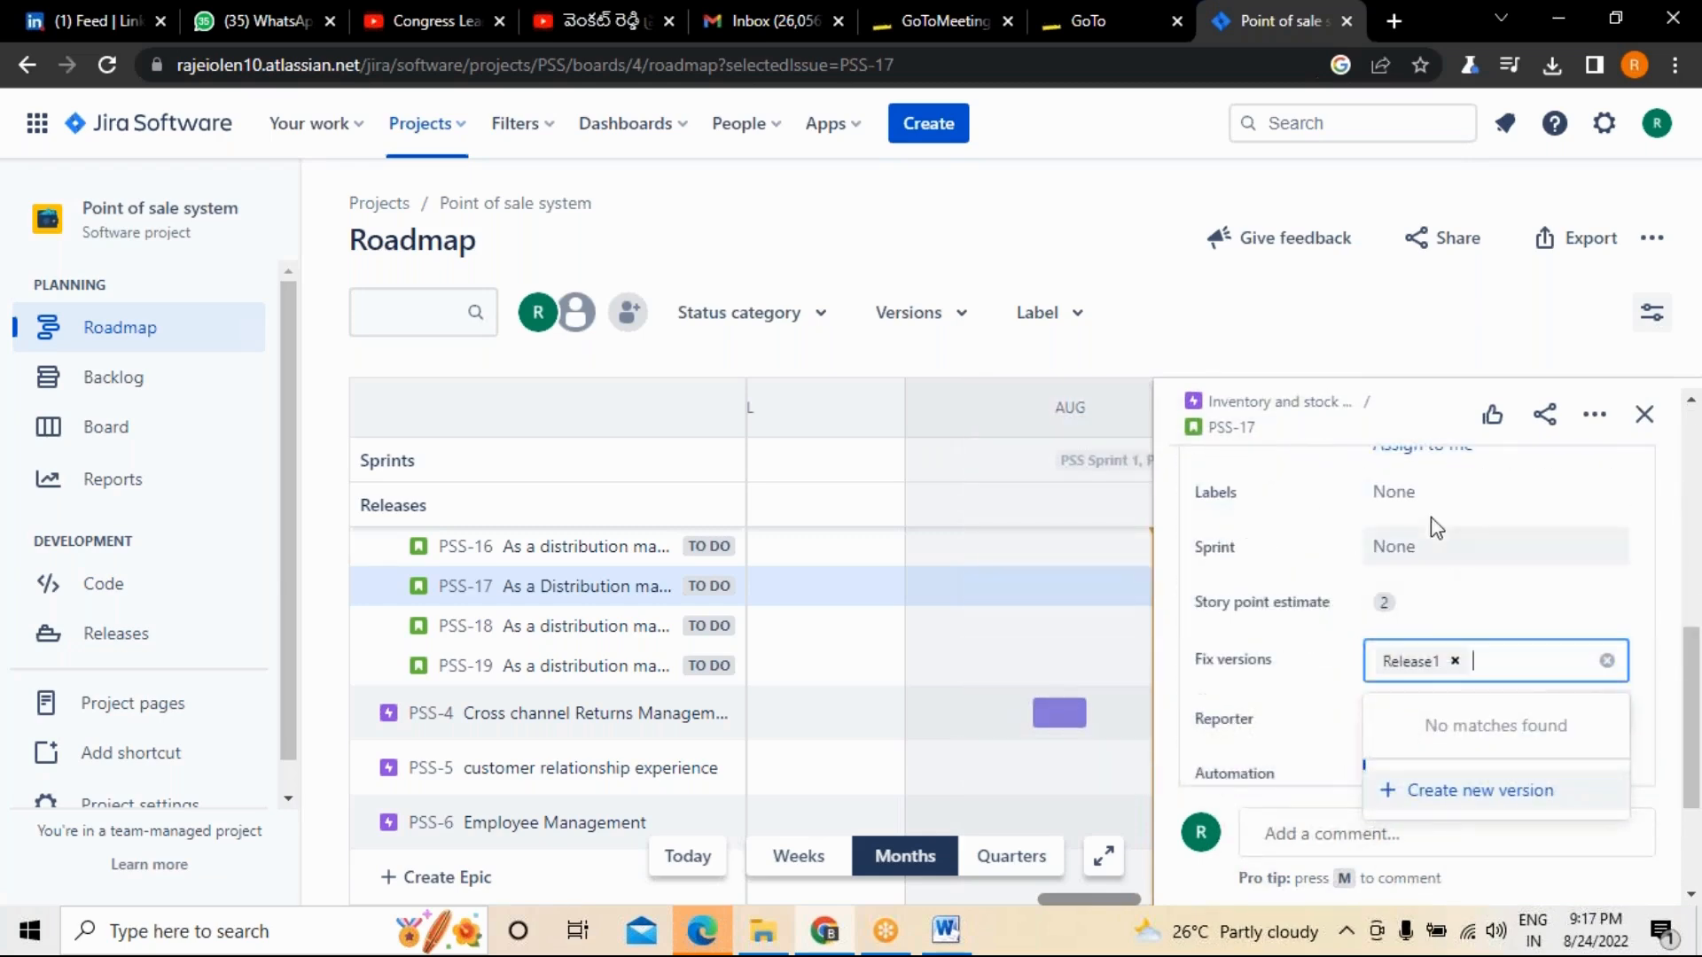
{"action": "left_click", "coordinate": [1418, 495]}
{"action": "type", "text": "stock"}
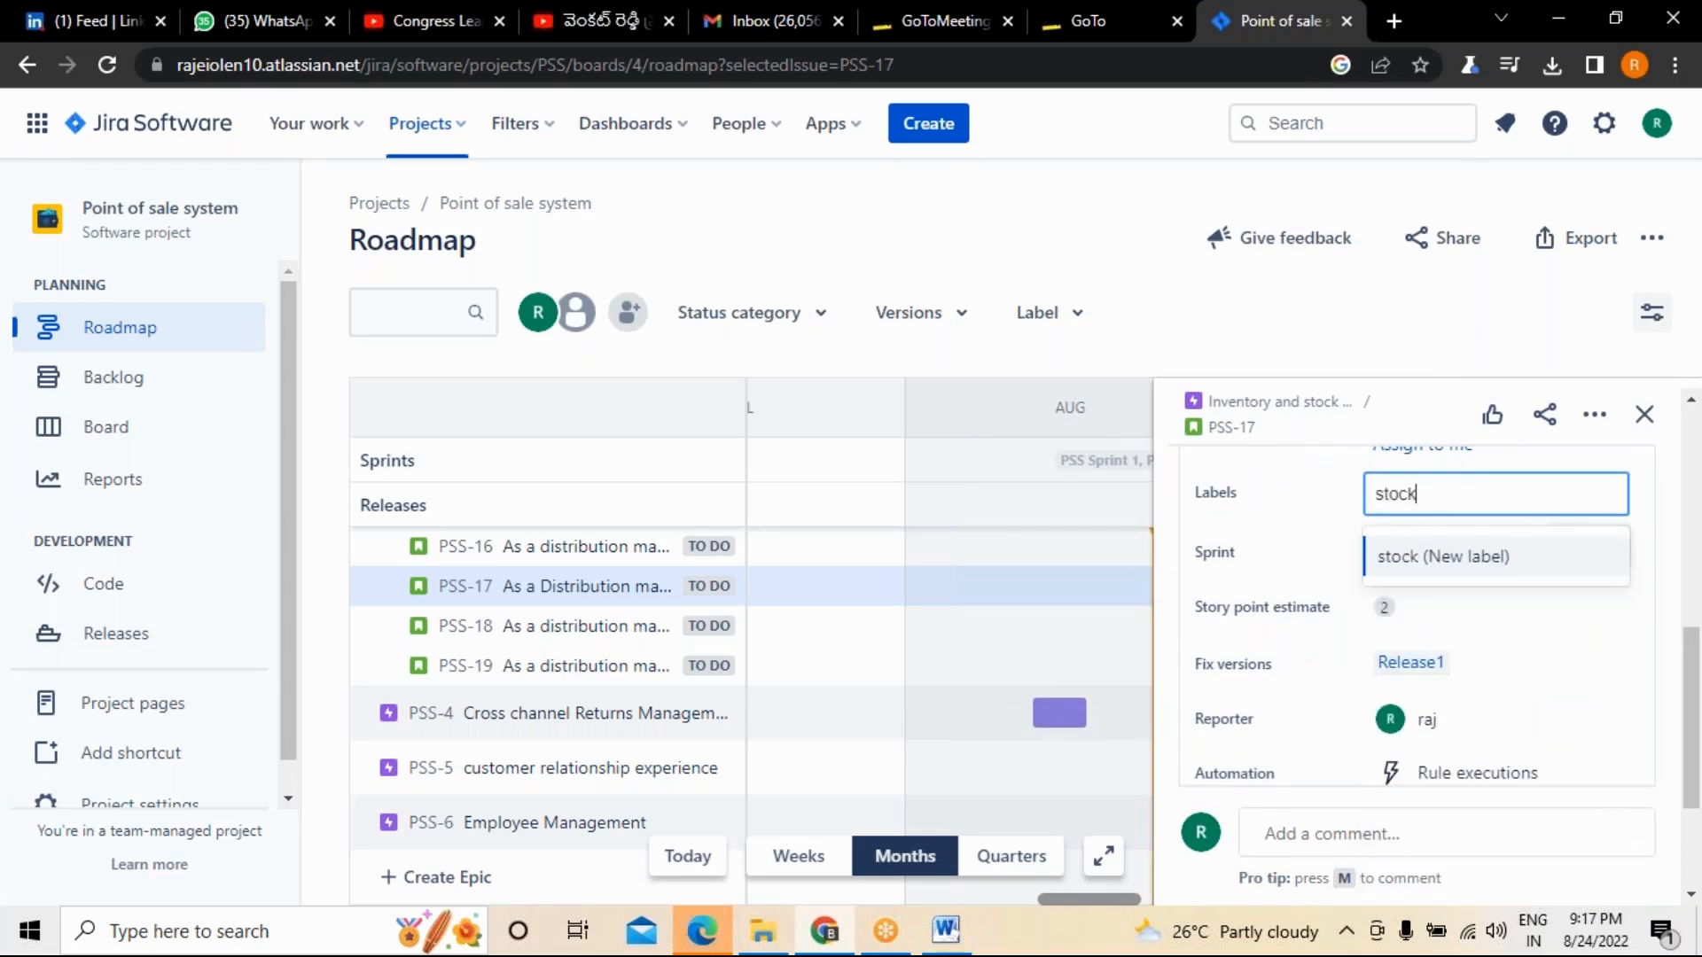
{"action": "left_click", "coordinate": [1428, 556]}
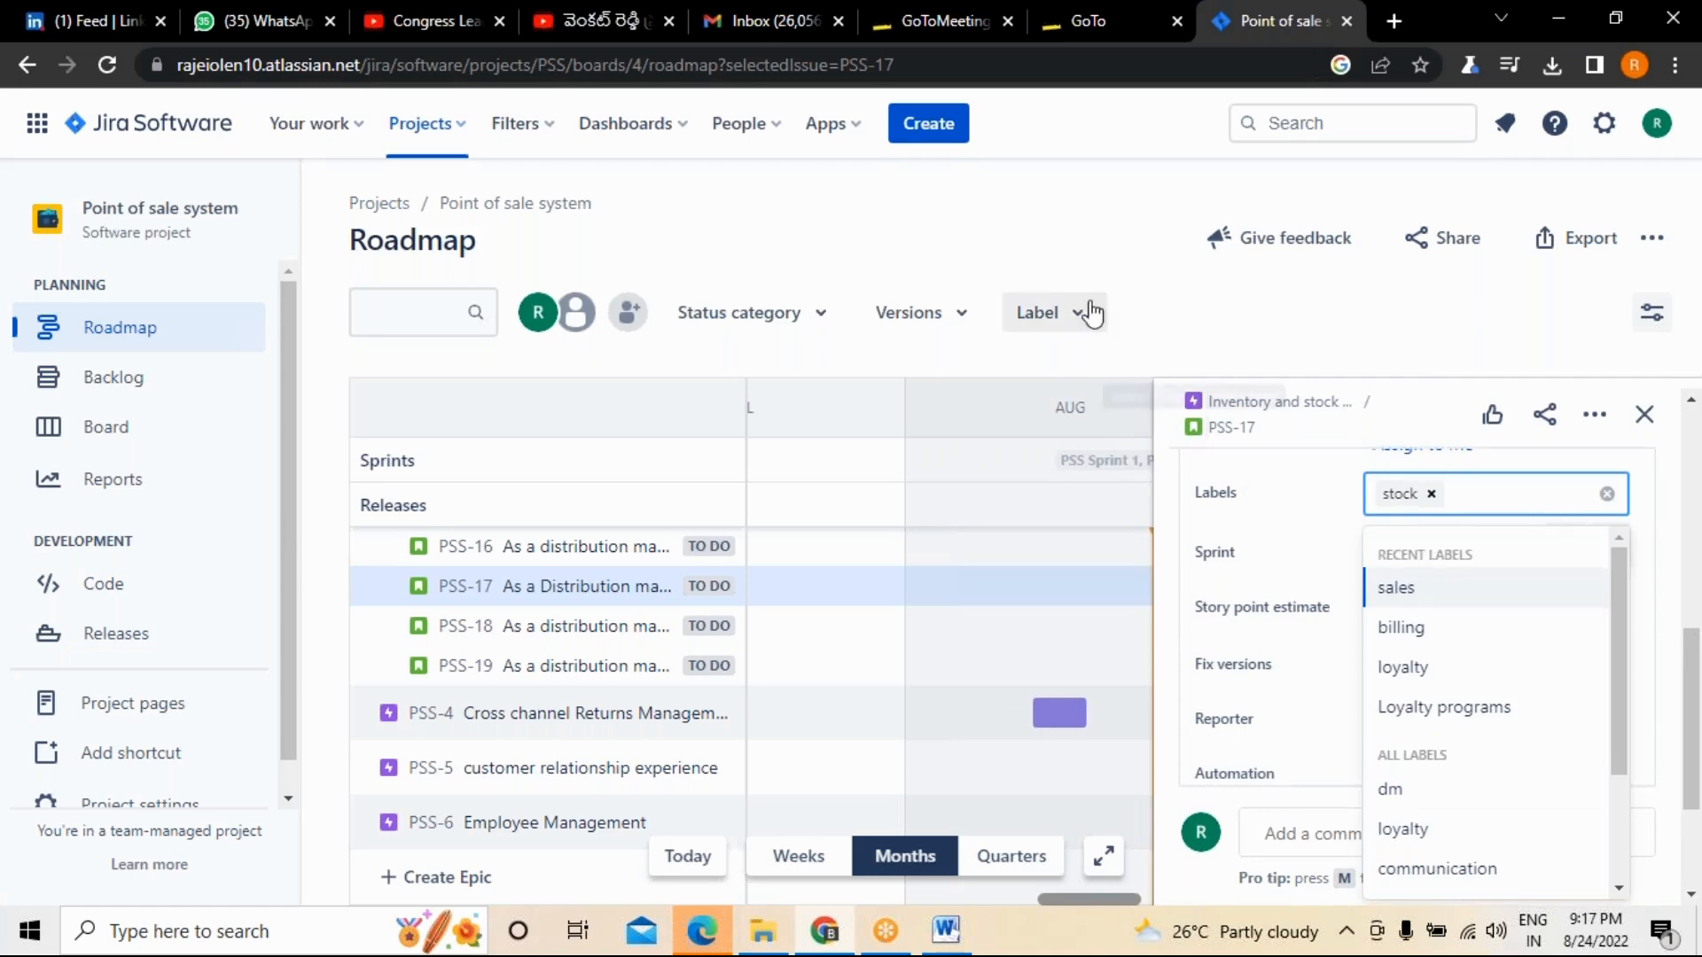
{"action": "left_click", "coordinate": [1168, 293]}
Assign story PSS-17 to yourself and close its details.
{"action": "scroll", "coordinate": [1498, 520], "scroll_direction": "up", "scroll_amount": 2}
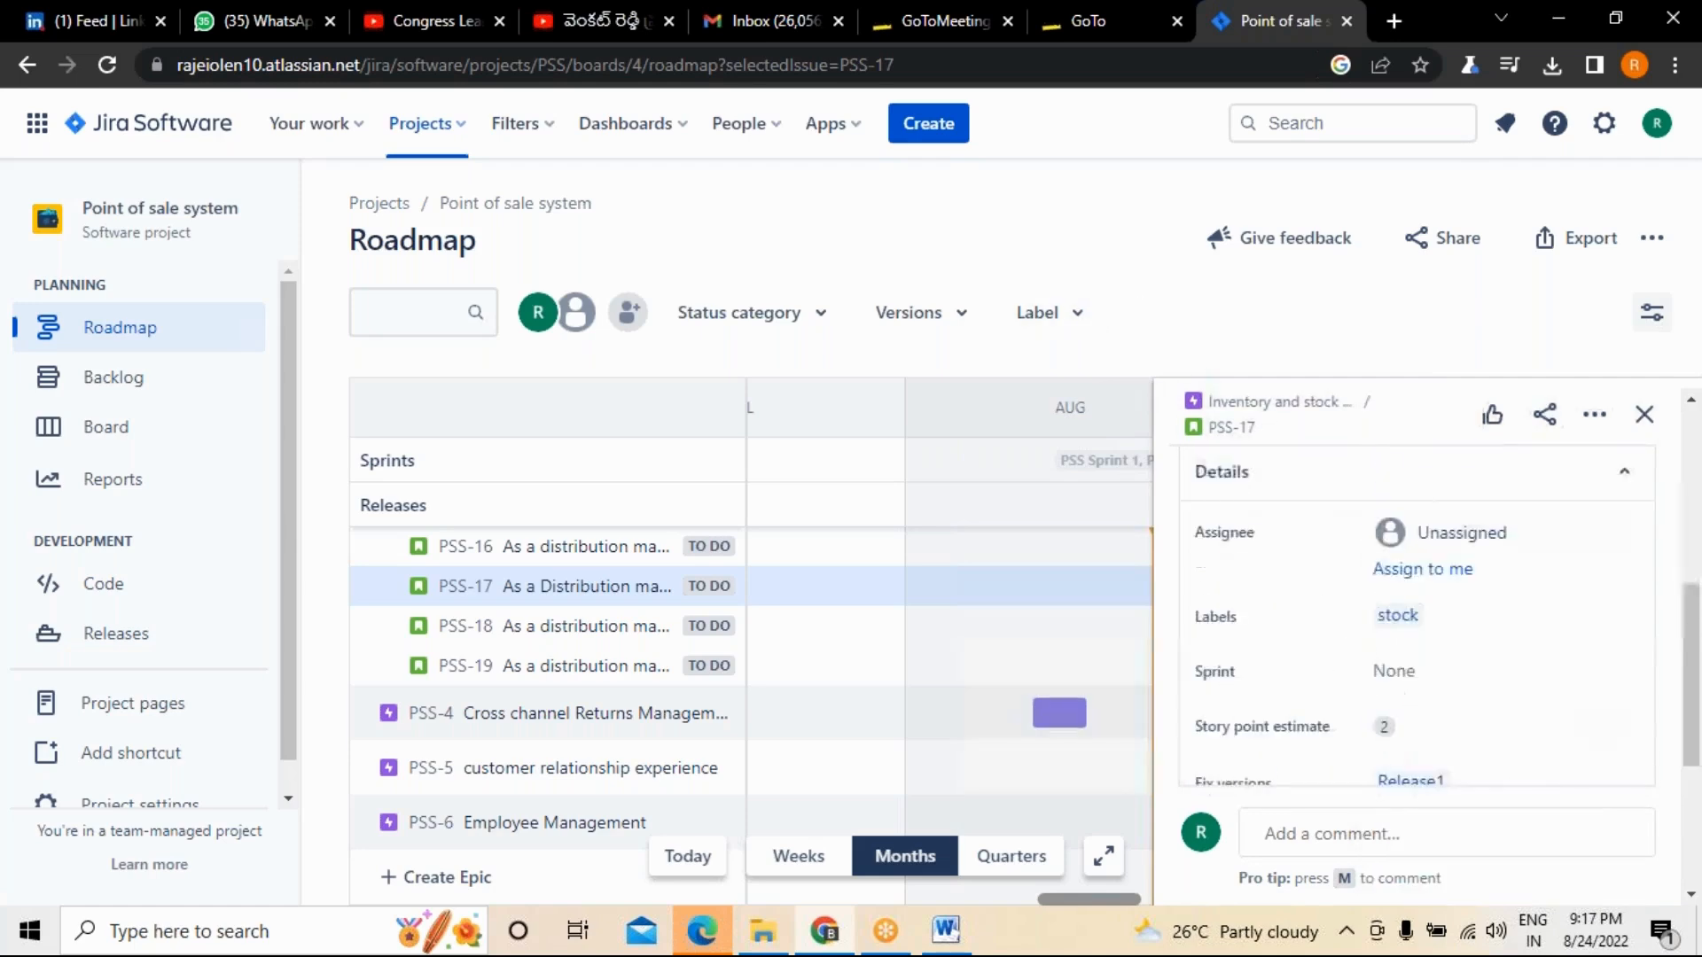
{"action": "left_click", "coordinate": [1415, 568]}
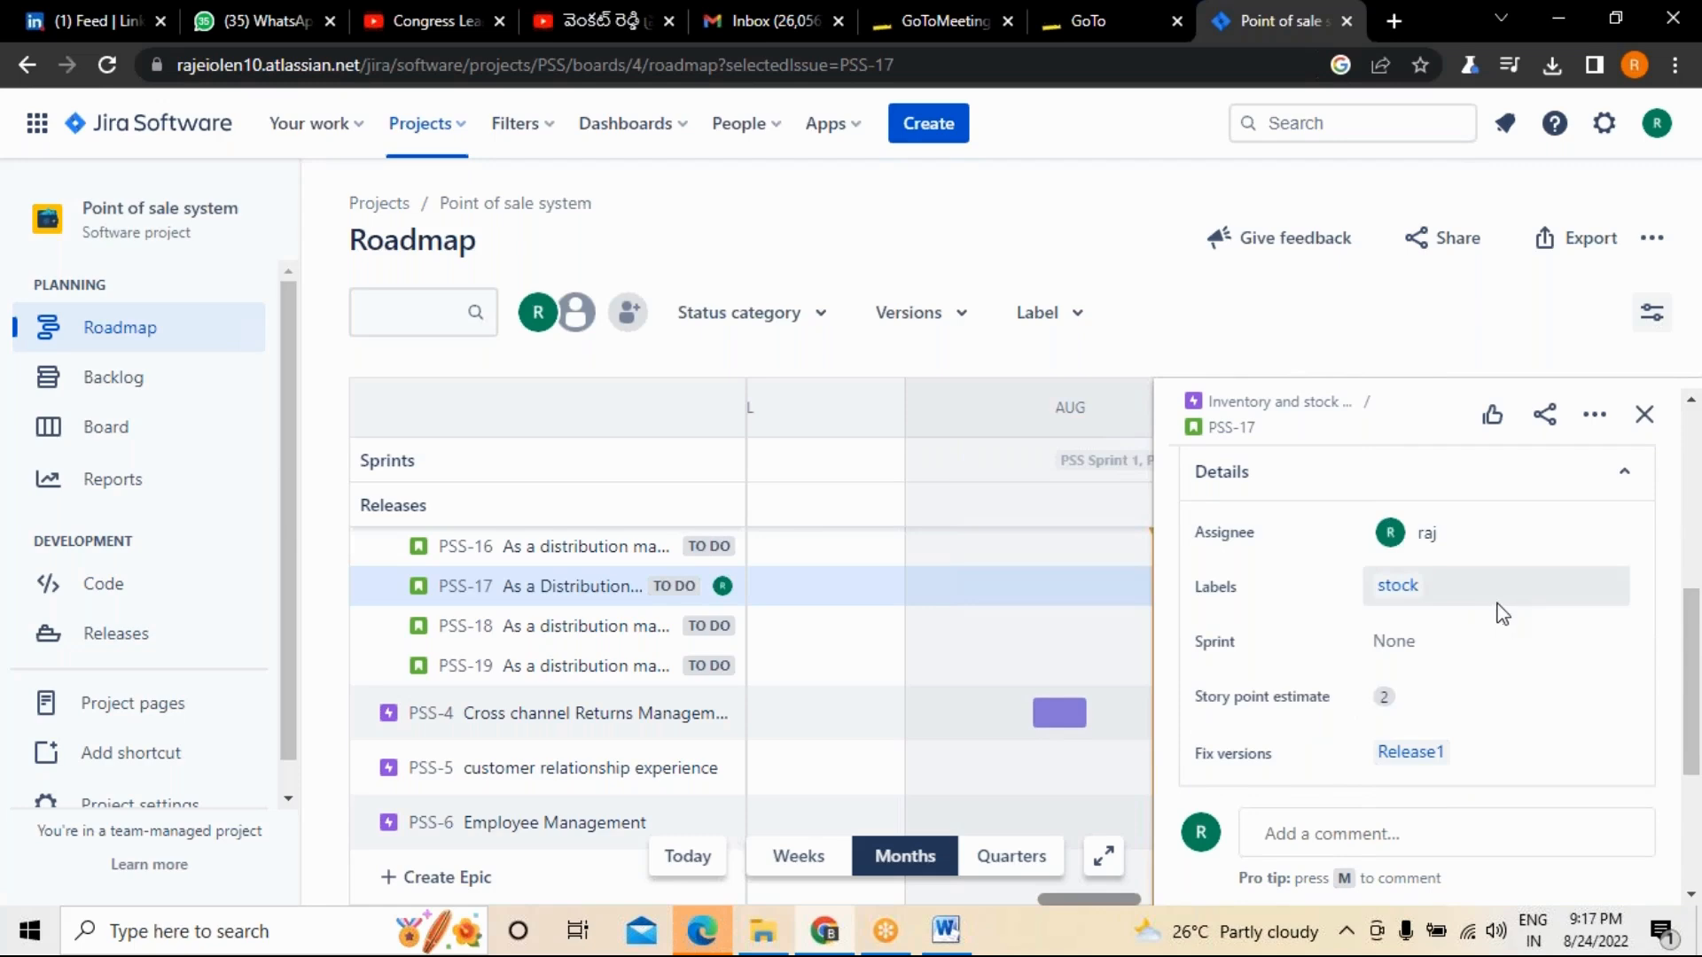
{"action": "scroll", "coordinate": [1500, 608], "scroll_direction": "down", "scroll_amount": 2}
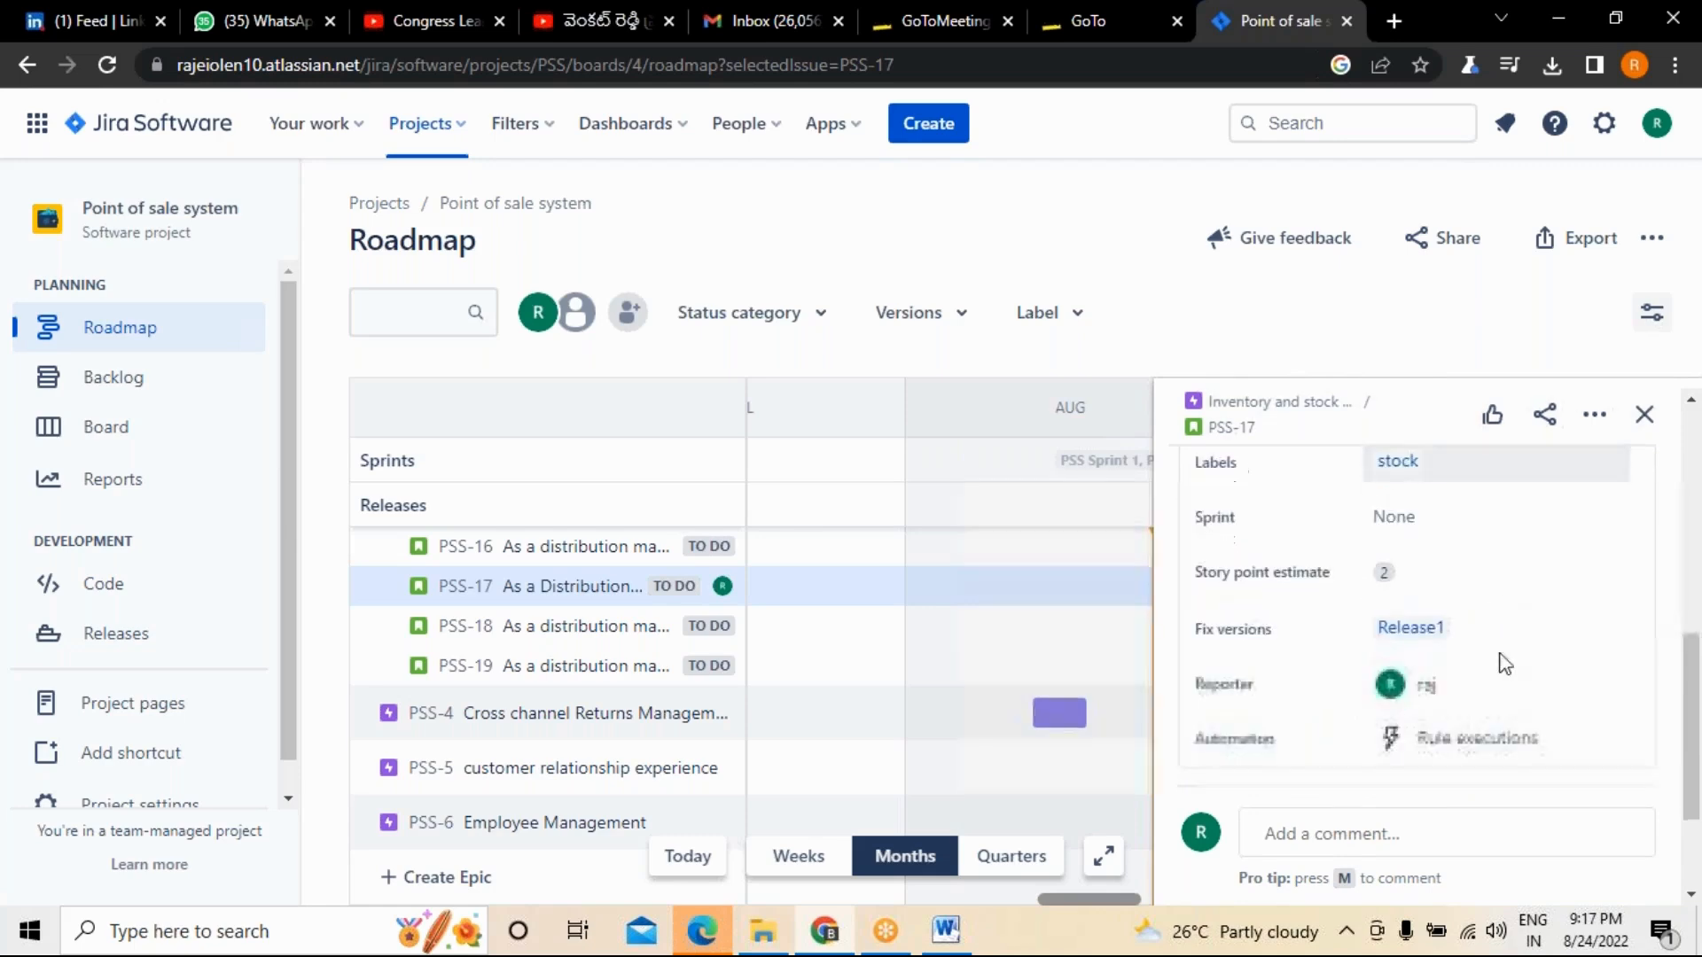
{"action": "left_click", "coordinate": [1642, 417]}
Open story PSS-18 in the Inventory and stock Mgt epic and assign it to yourself.
{"action": "left_click", "coordinate": [511, 633]}
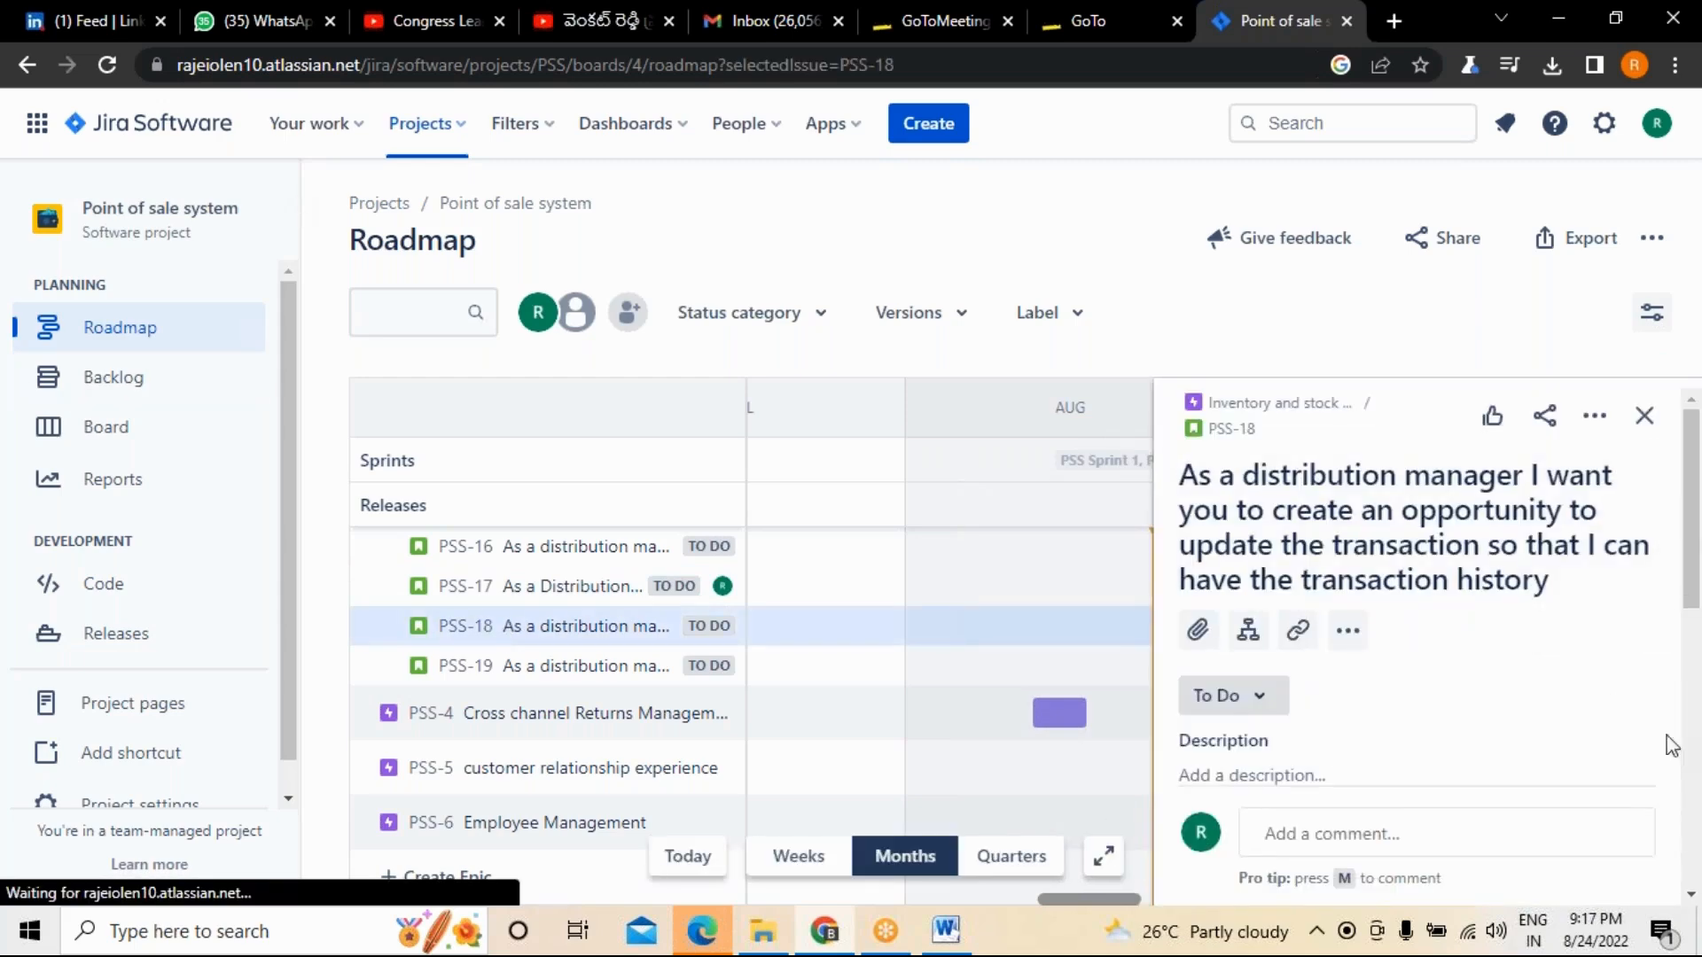
{"action": "left_click_drag", "start_coordinate": [1689, 623], "coordinate": [1697, 788]}
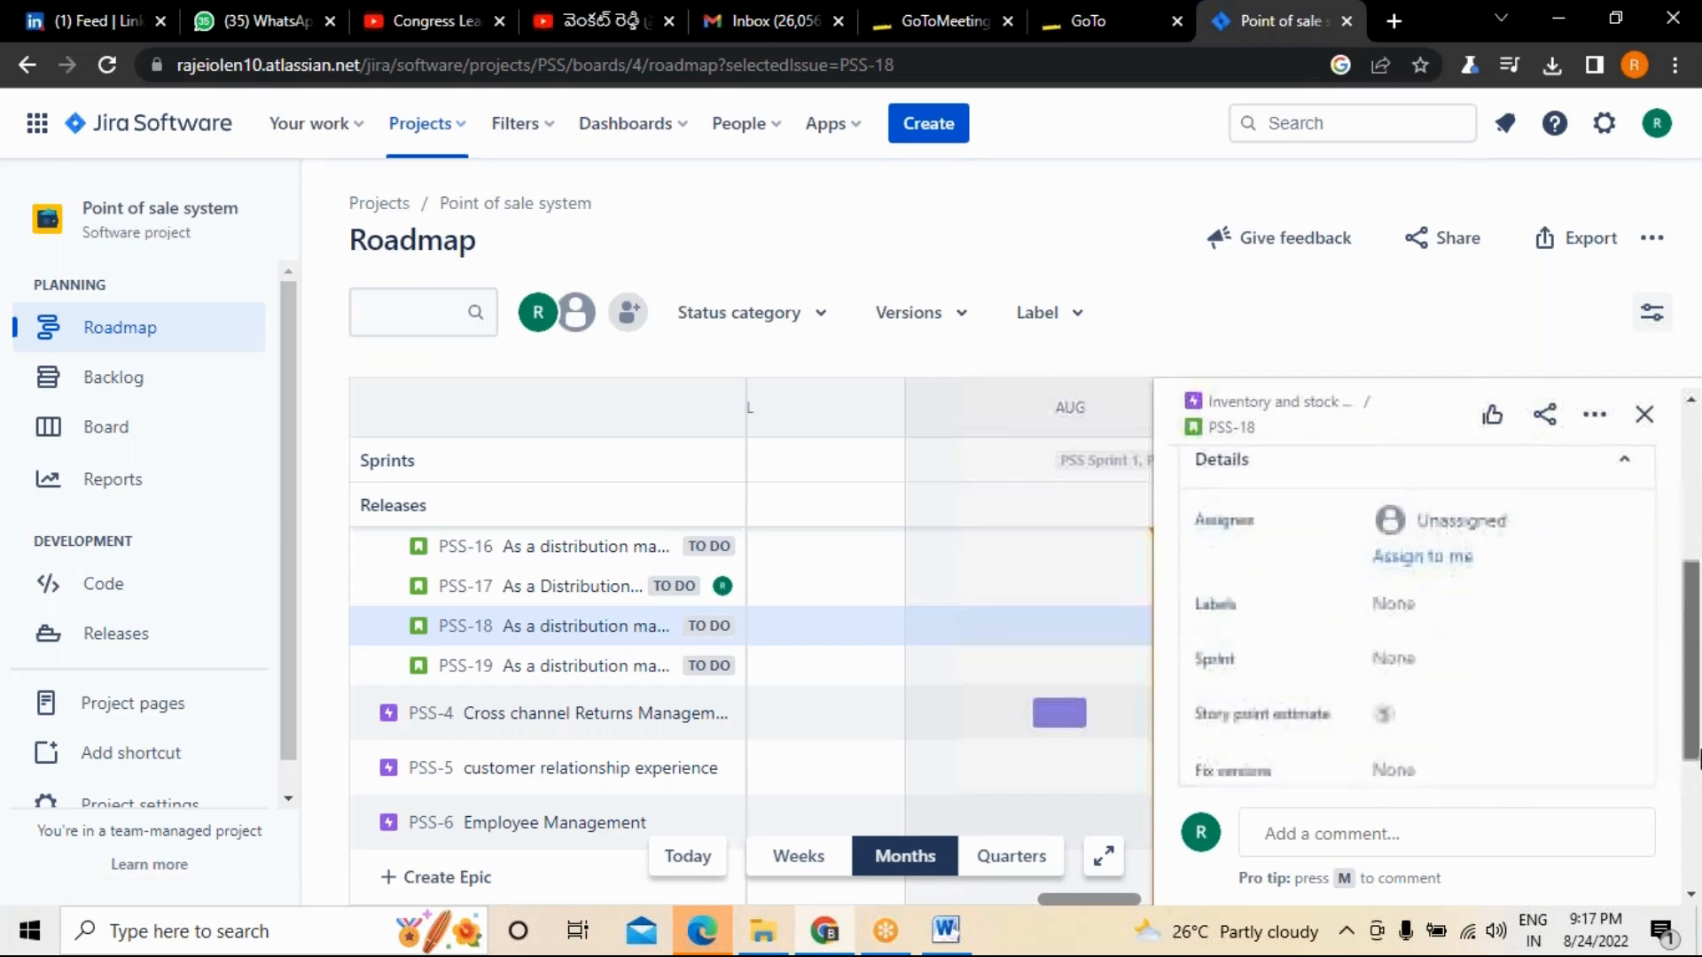
{"action": "left_click", "coordinate": [1457, 558]}
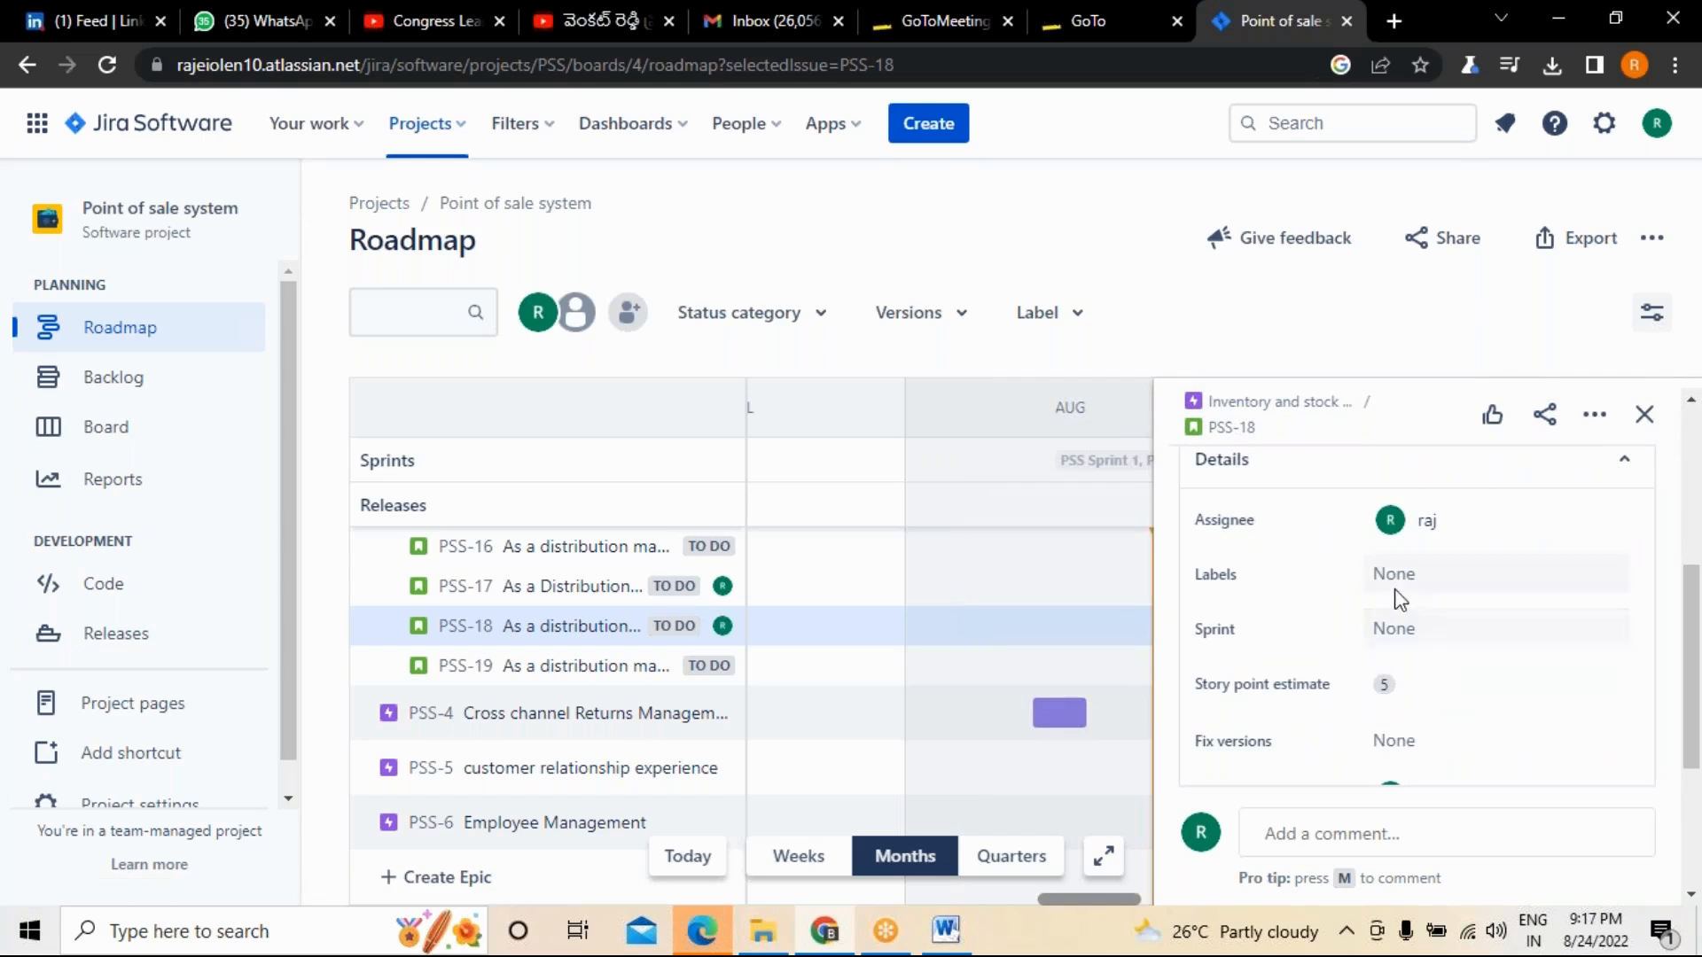
Create the new label "transaction" and add it to story PSS-18.
{"action": "mouse_move", "coordinate": [1687, 592]}
{"action": "left_mouse_down"}
{"action": "mouse_move", "coordinate": [1693, 425]}
{"action": "mouse_move", "coordinate": [1688, 568]}
{"action": "left_mouse_up"}
{"action": "left_click", "coordinate": [1418, 576]}
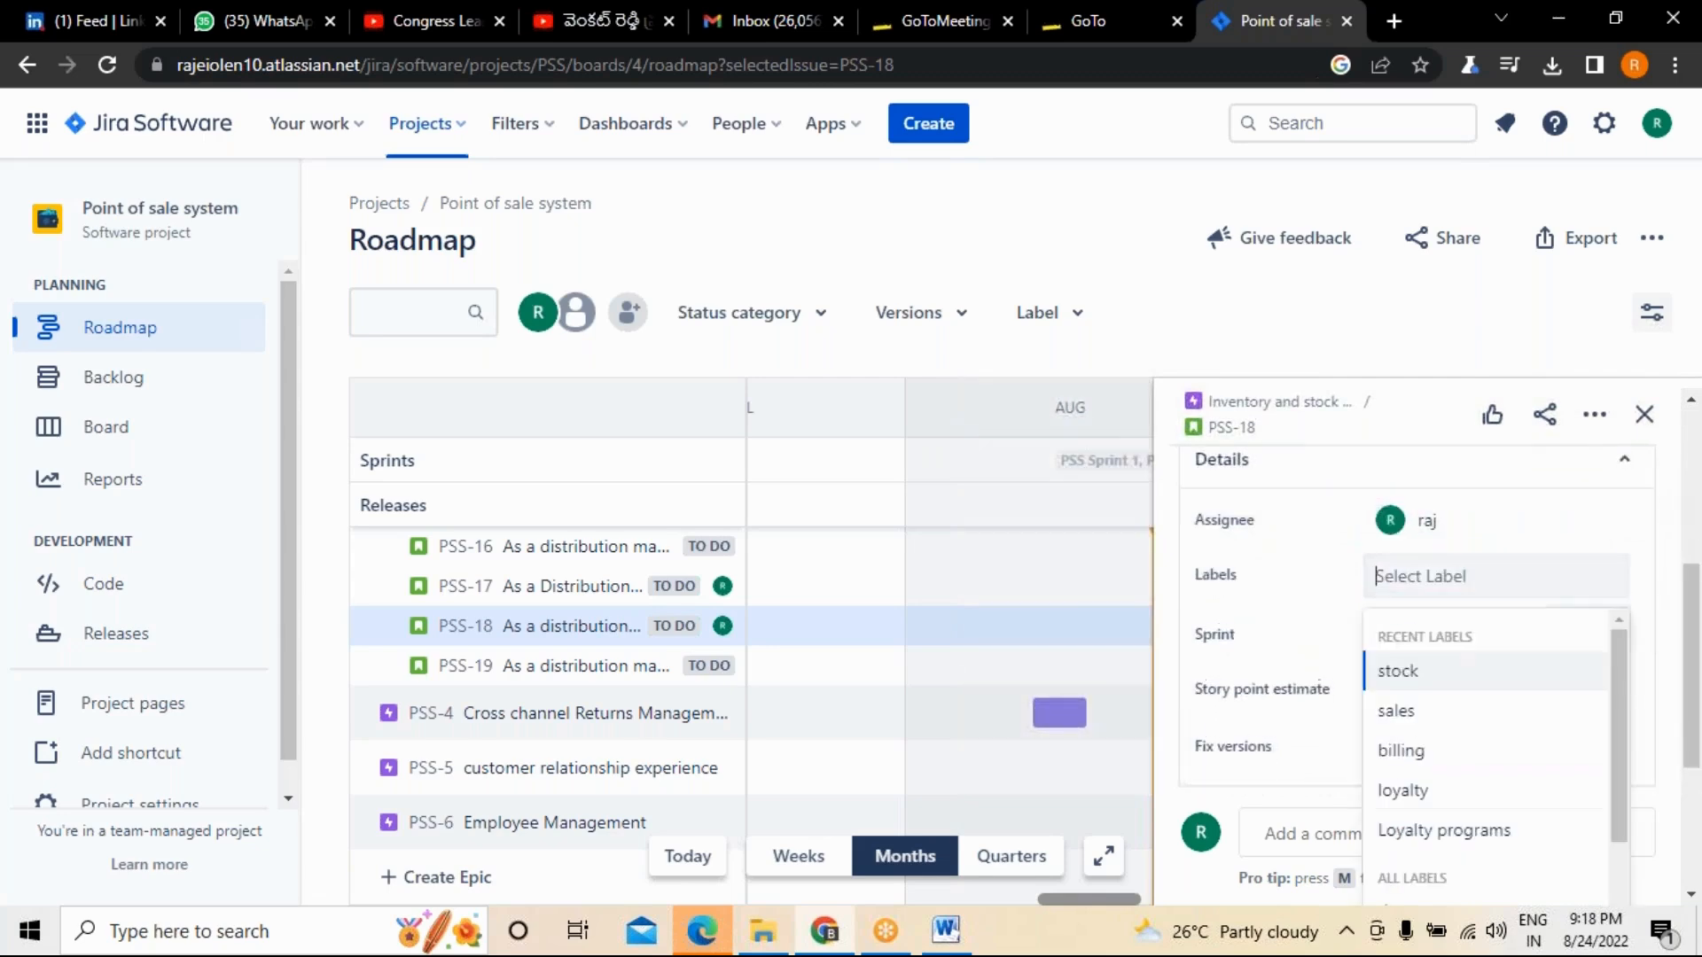
{"action": "type", "text": "tran"}
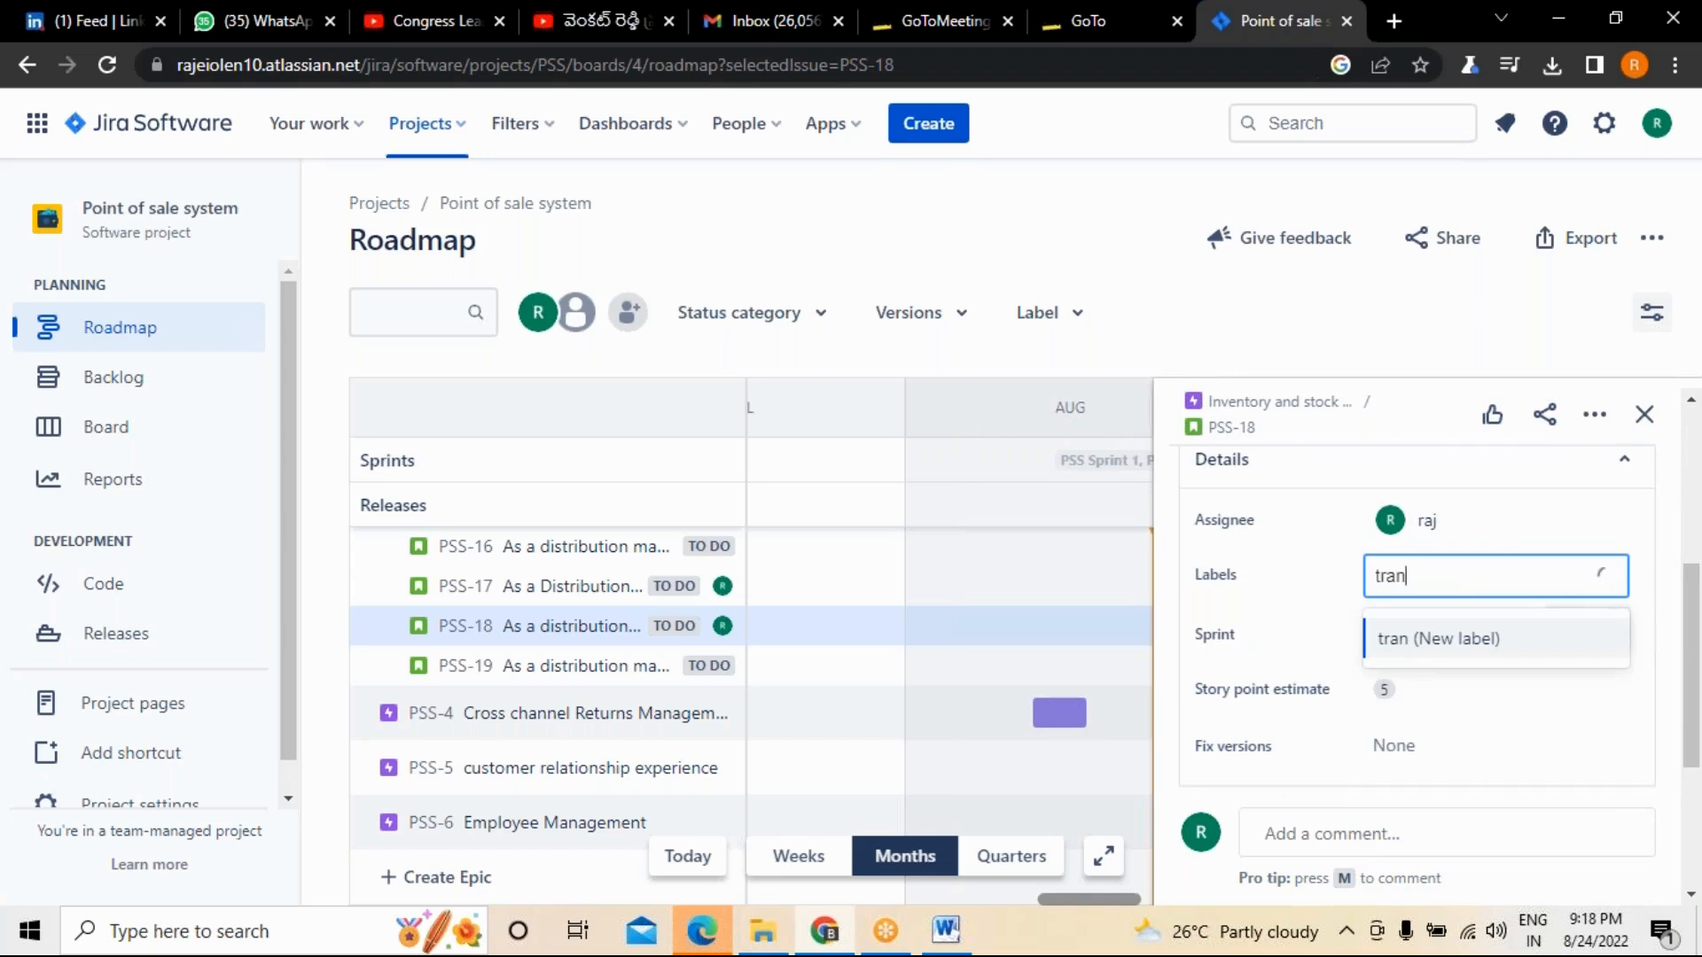
{"action": "type", "text": "sa"}
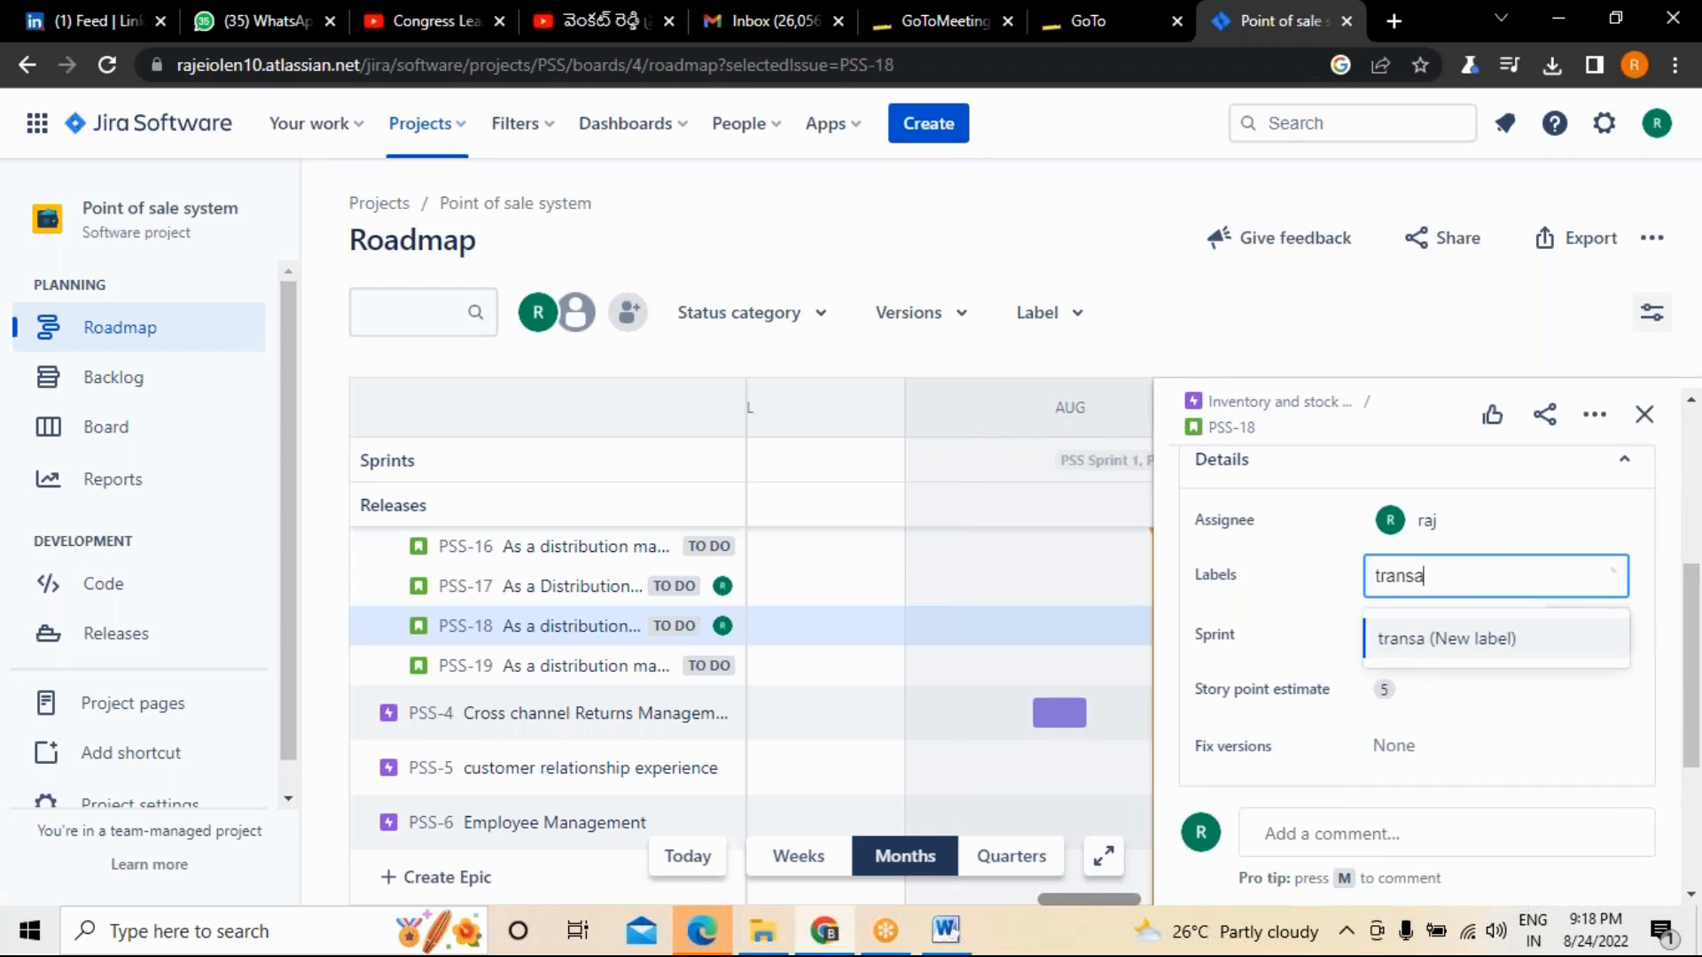
{"action": "type", "text": "ction"}
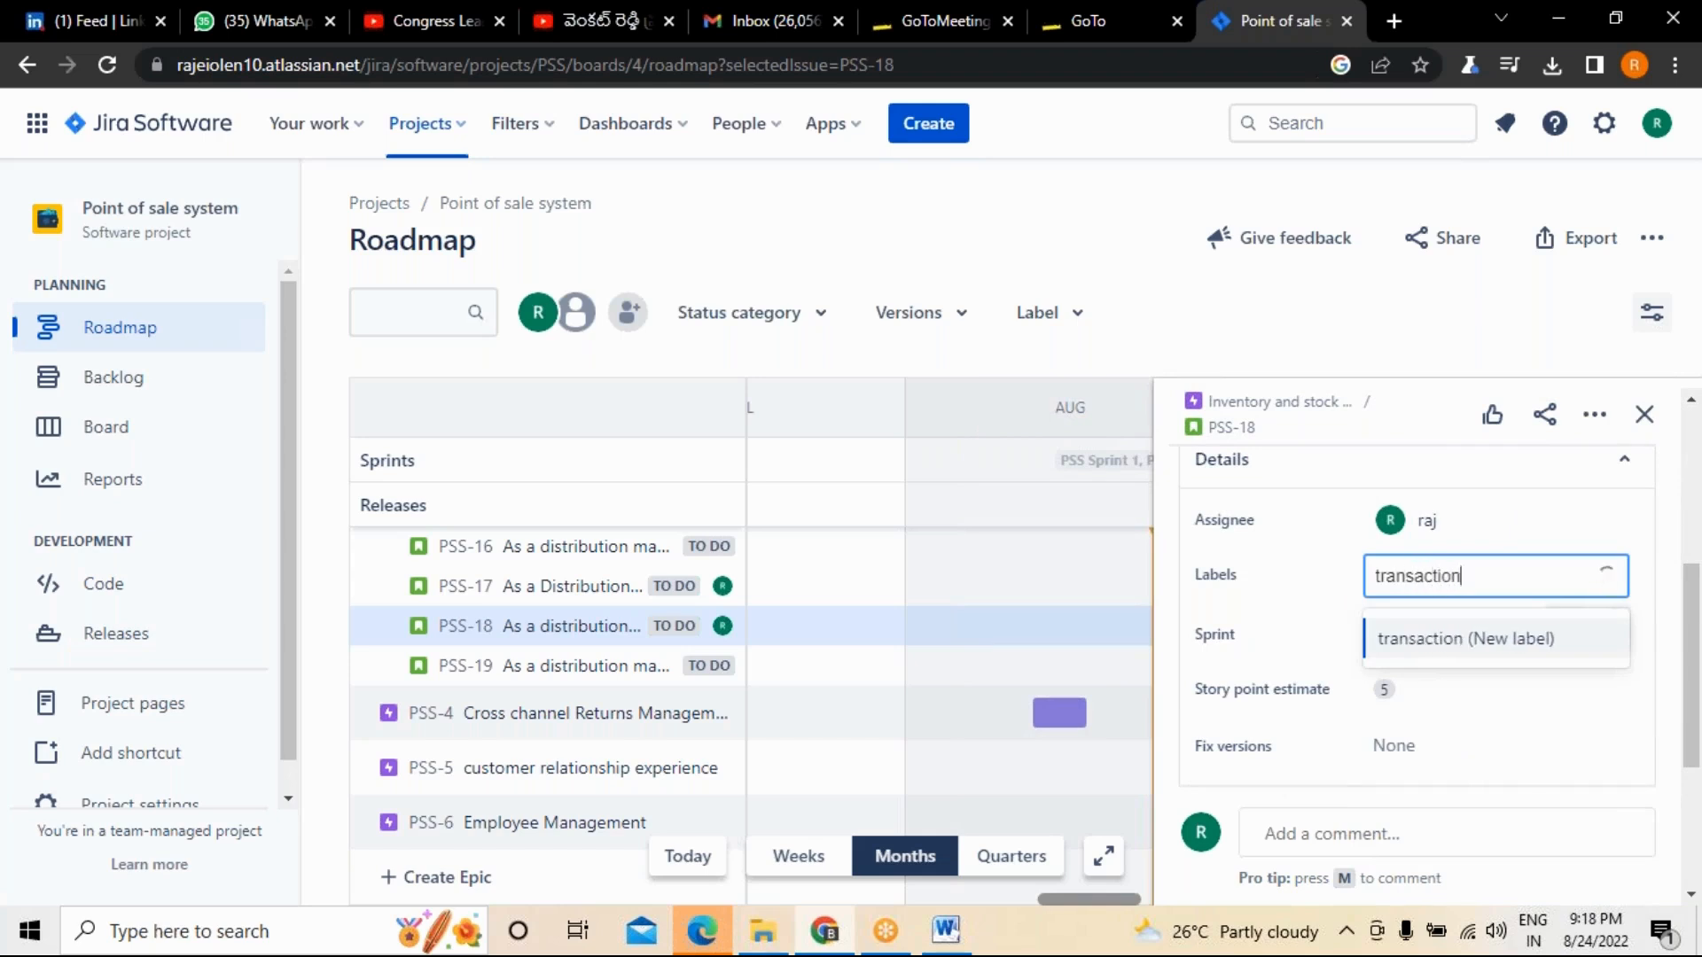
{"action": "left_click", "coordinate": [1418, 640]}
{"action": "left_click", "coordinate": [1510, 606]}
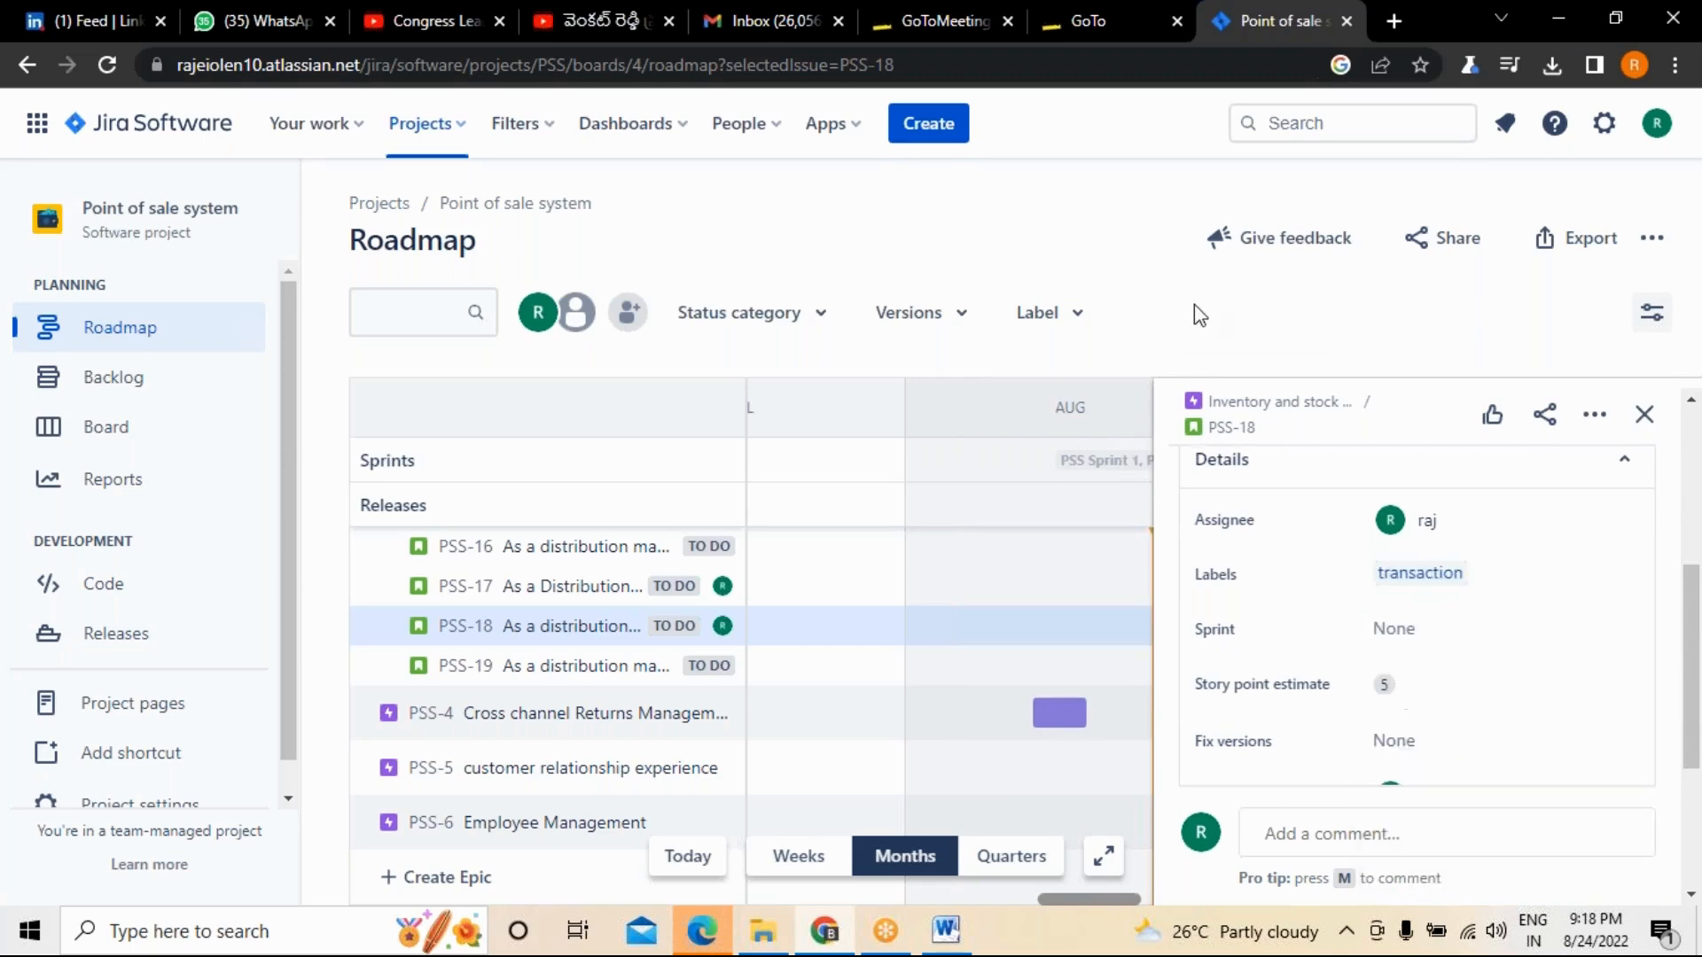
Set the fix version of story PSS-18 to Release1 and close its details.
{"action": "scroll", "coordinate": [1516, 618], "scroll_direction": "down", "scroll_amount": 3}
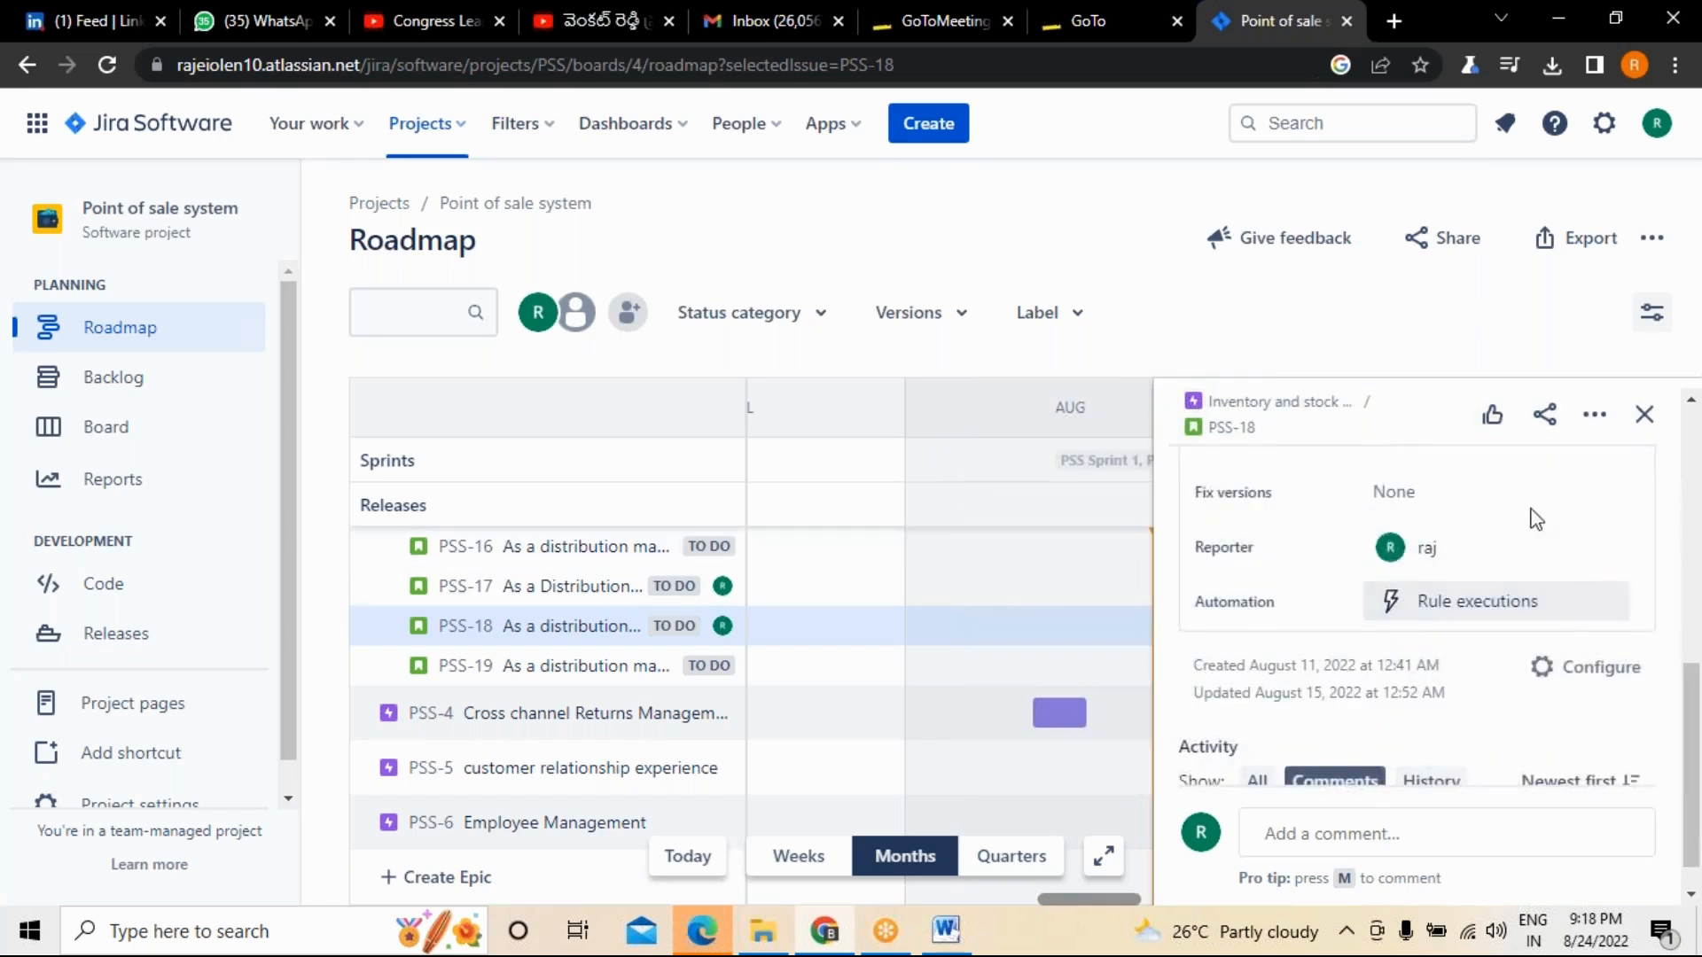
{"action": "left_click", "coordinate": [1426, 498]}
{"action": "left_click", "coordinate": [1410, 594]}
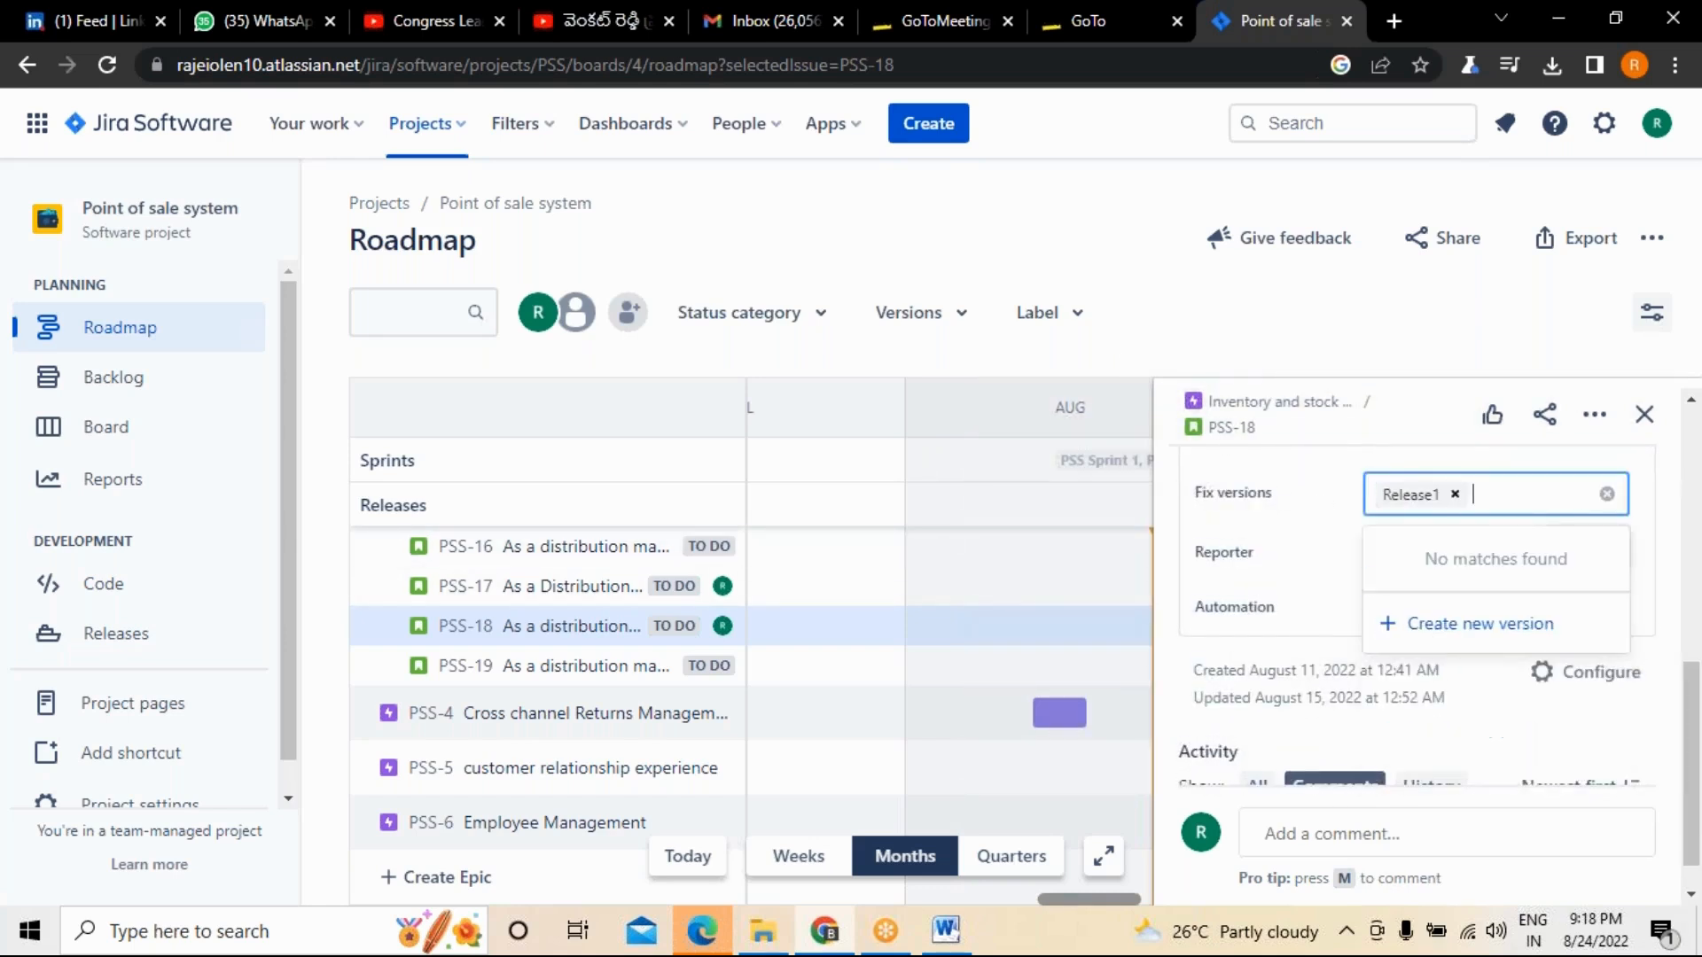
{"action": "left_click", "coordinate": [1644, 414]}
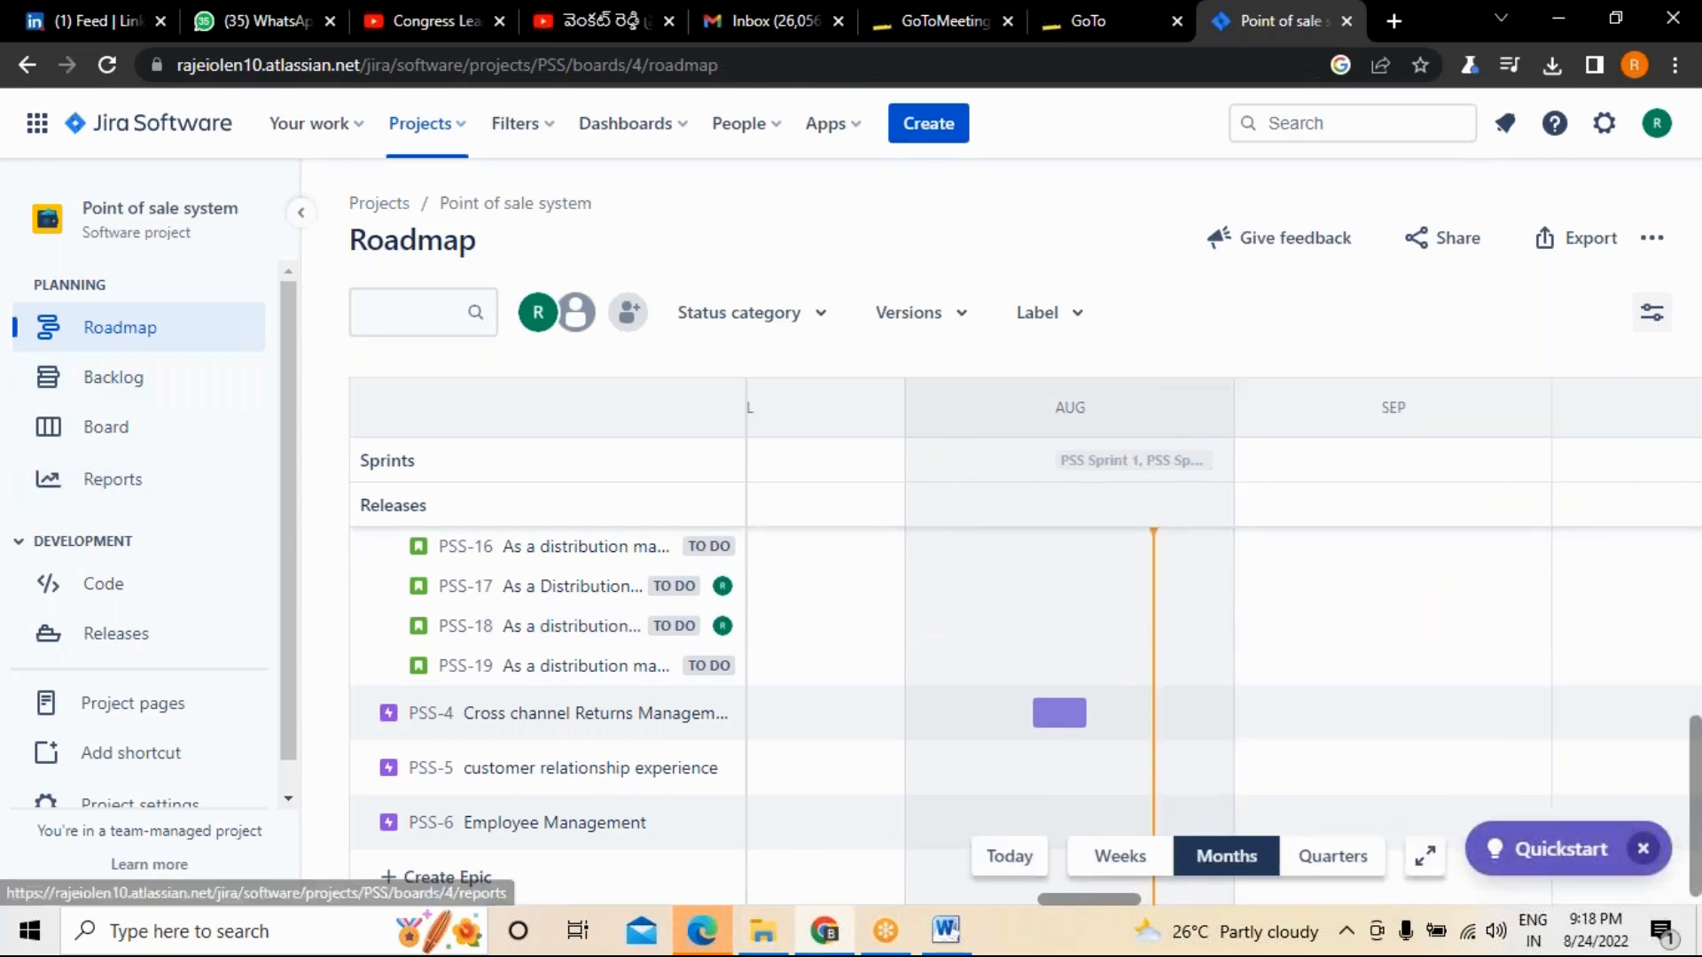
Open the project's releases, start the Release action for Release1 and check the version choices for moving its unresolved issues.
{"action": "left_click", "coordinate": [123, 653]}
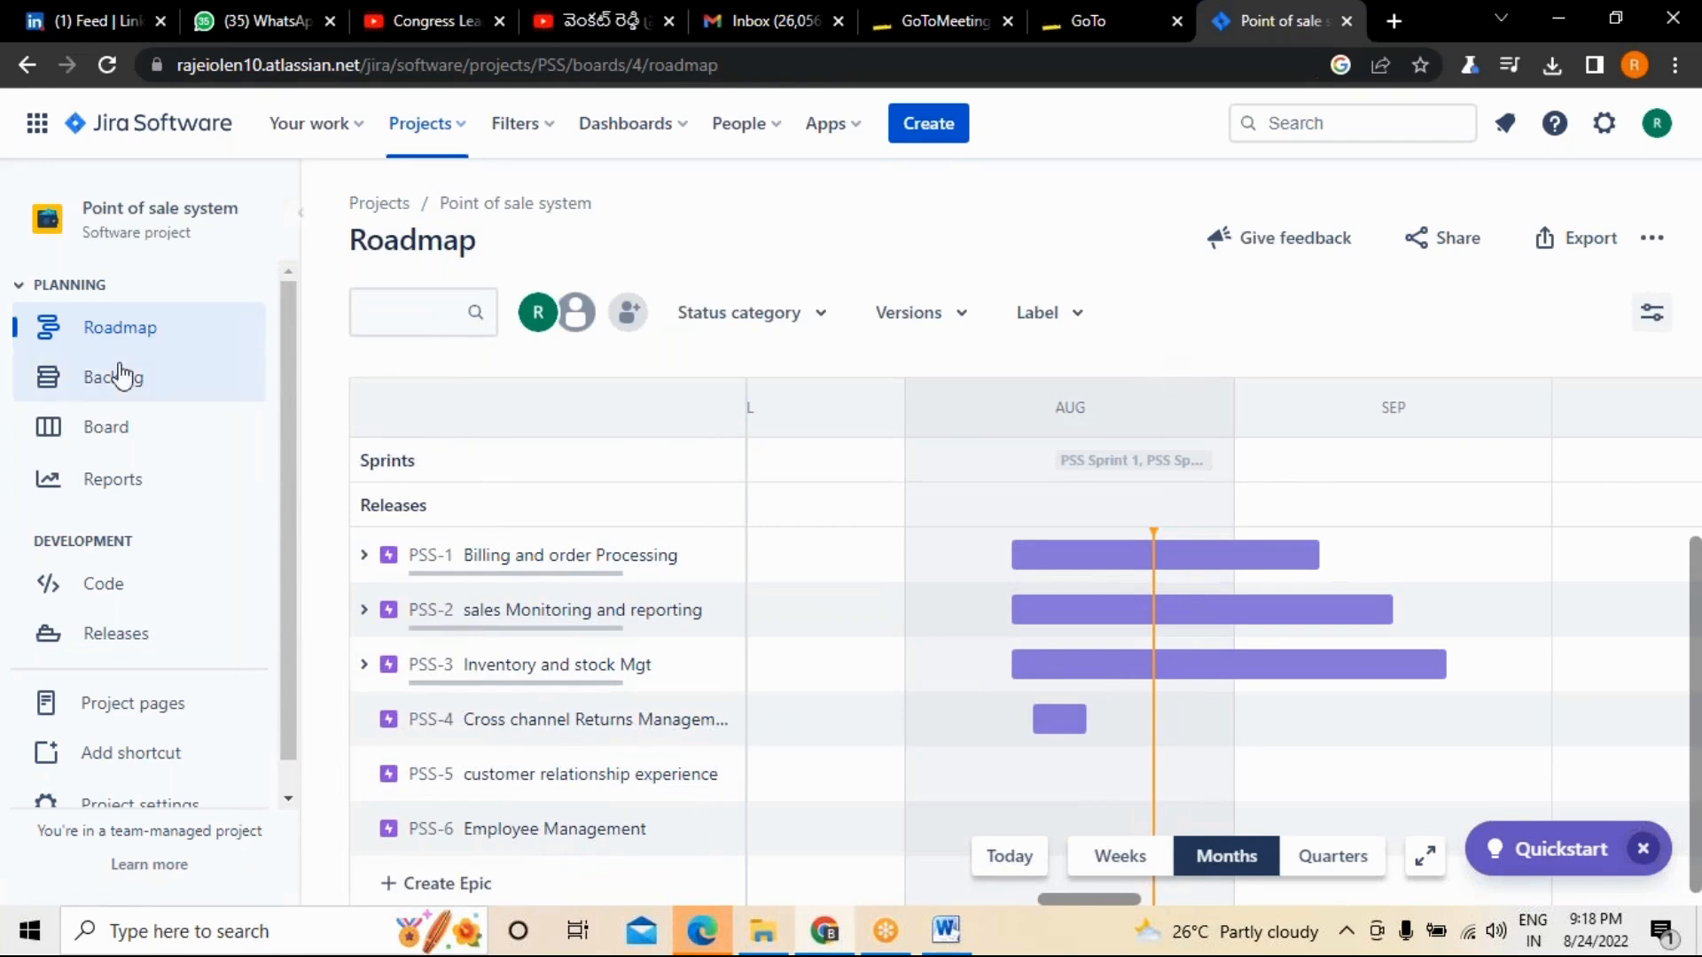
{"action": "left_click", "coordinate": [116, 654]}
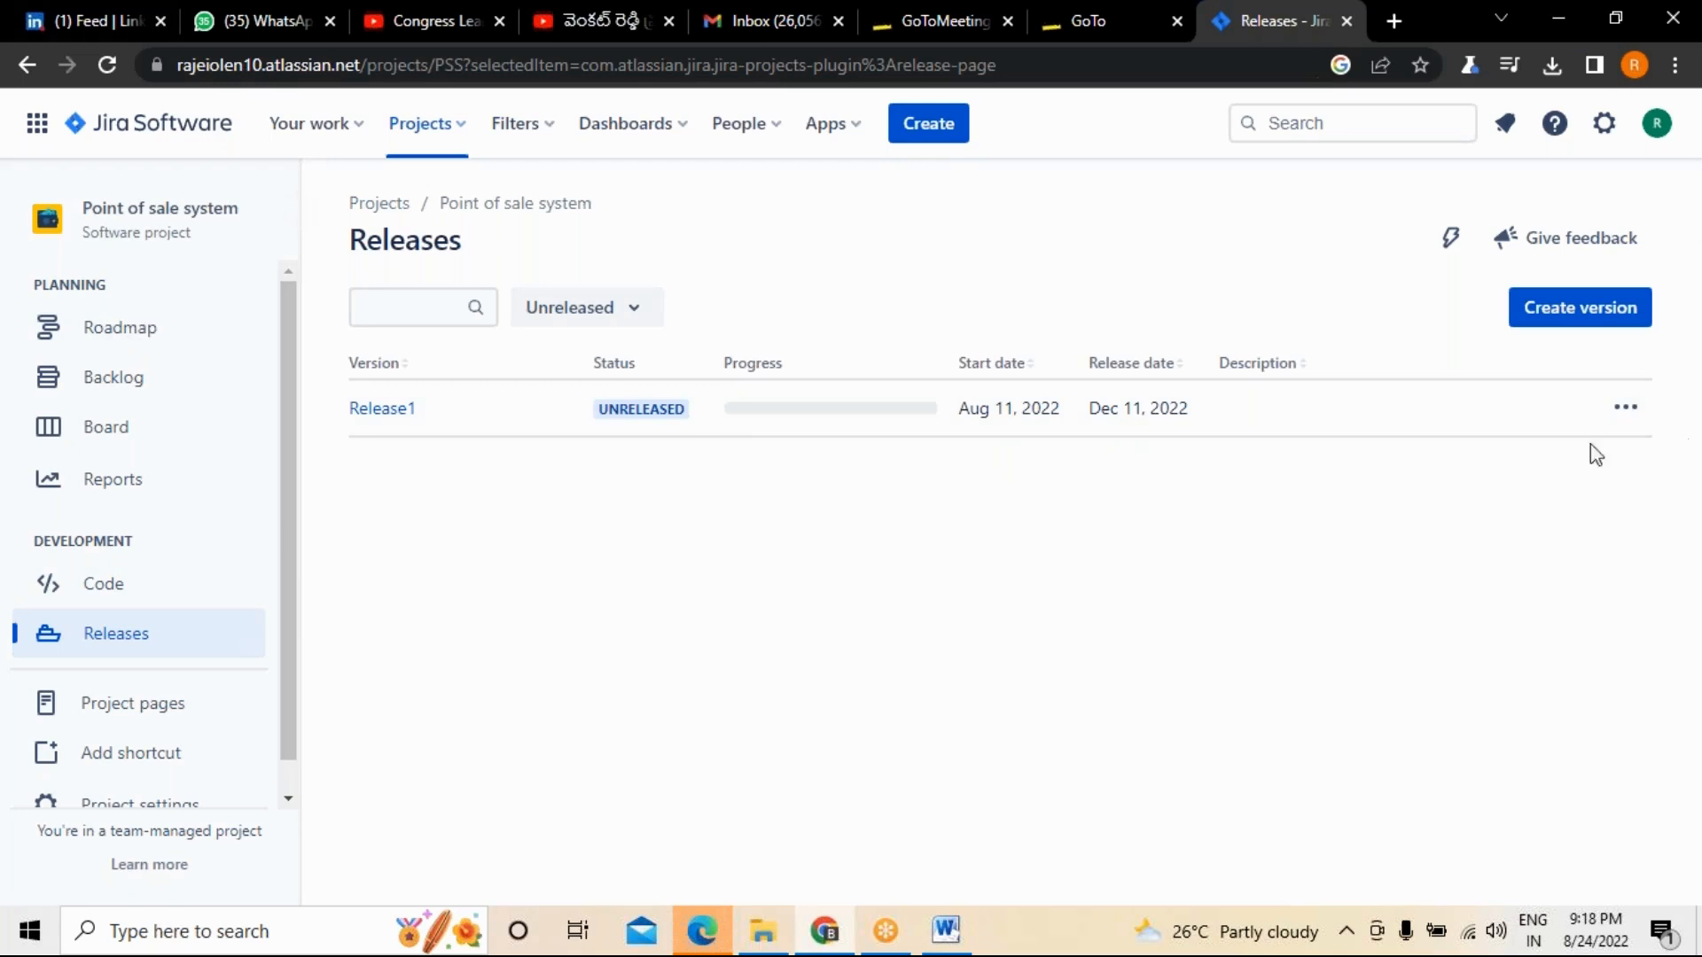
{"action": "left_click", "coordinate": [1629, 423]}
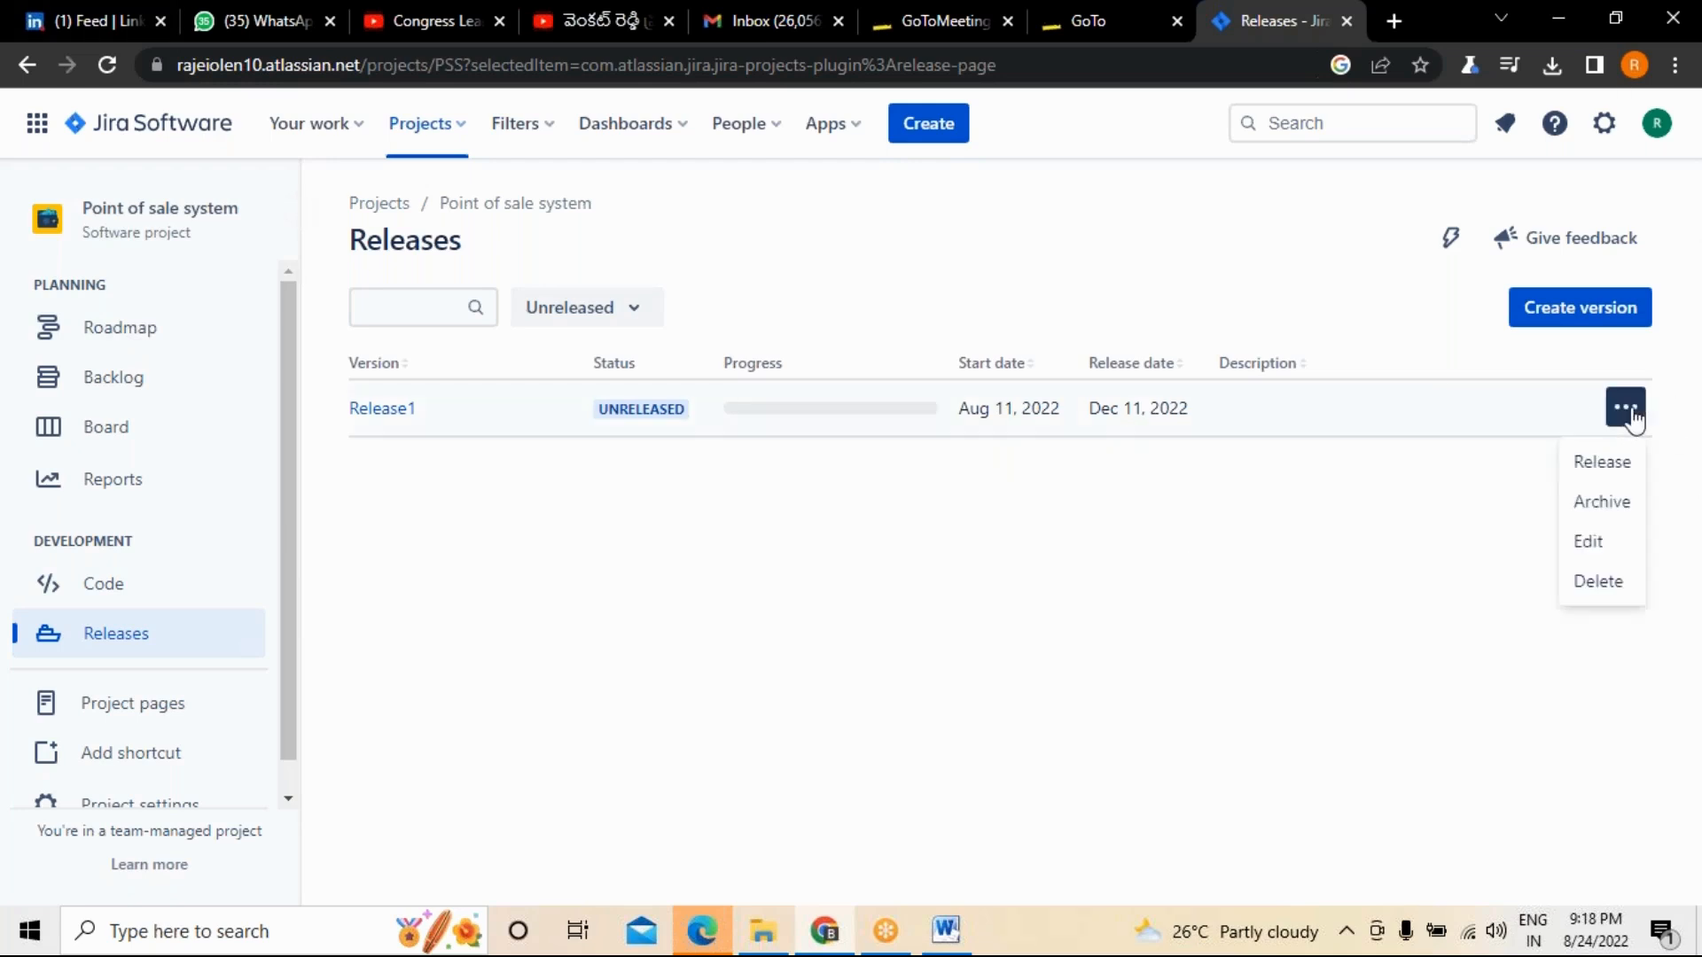
{"action": "left_click", "coordinate": [1618, 470]}
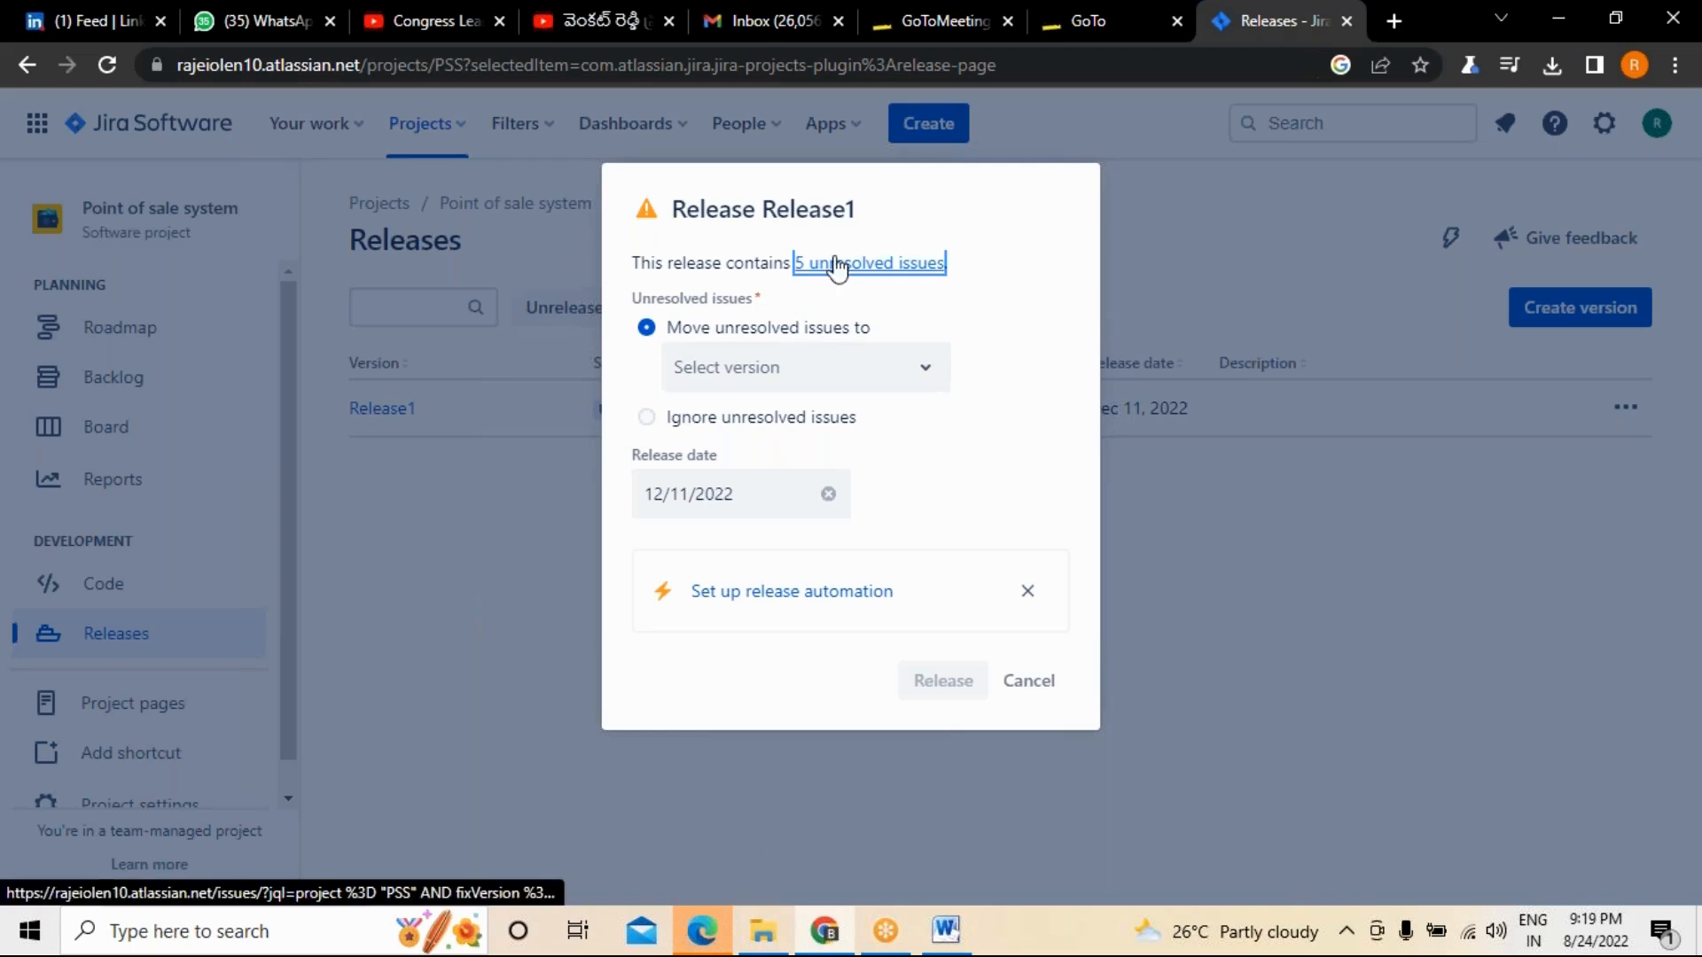
{"action": "left_click", "coordinate": [916, 387]}
{"action": "left_click", "coordinate": [877, 381]}
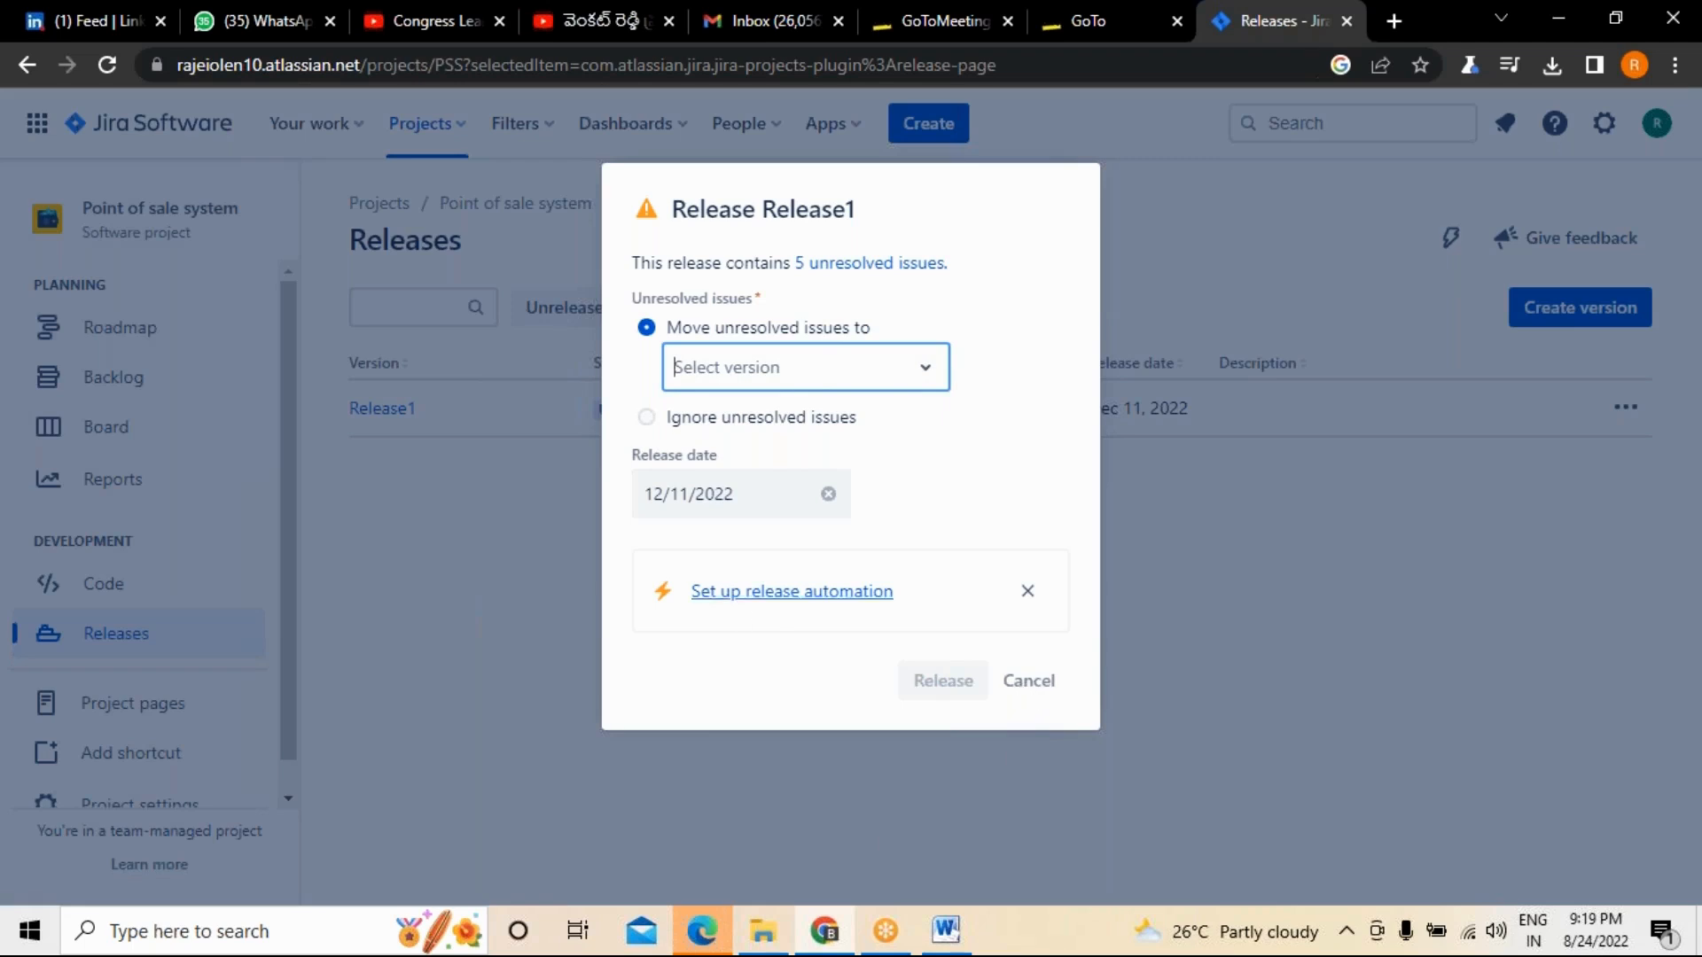
Open the release automation setup, go through the introductory rule tour and get started with a new rule's trigger selection.
{"action": "left_click", "coordinate": [842, 593]}
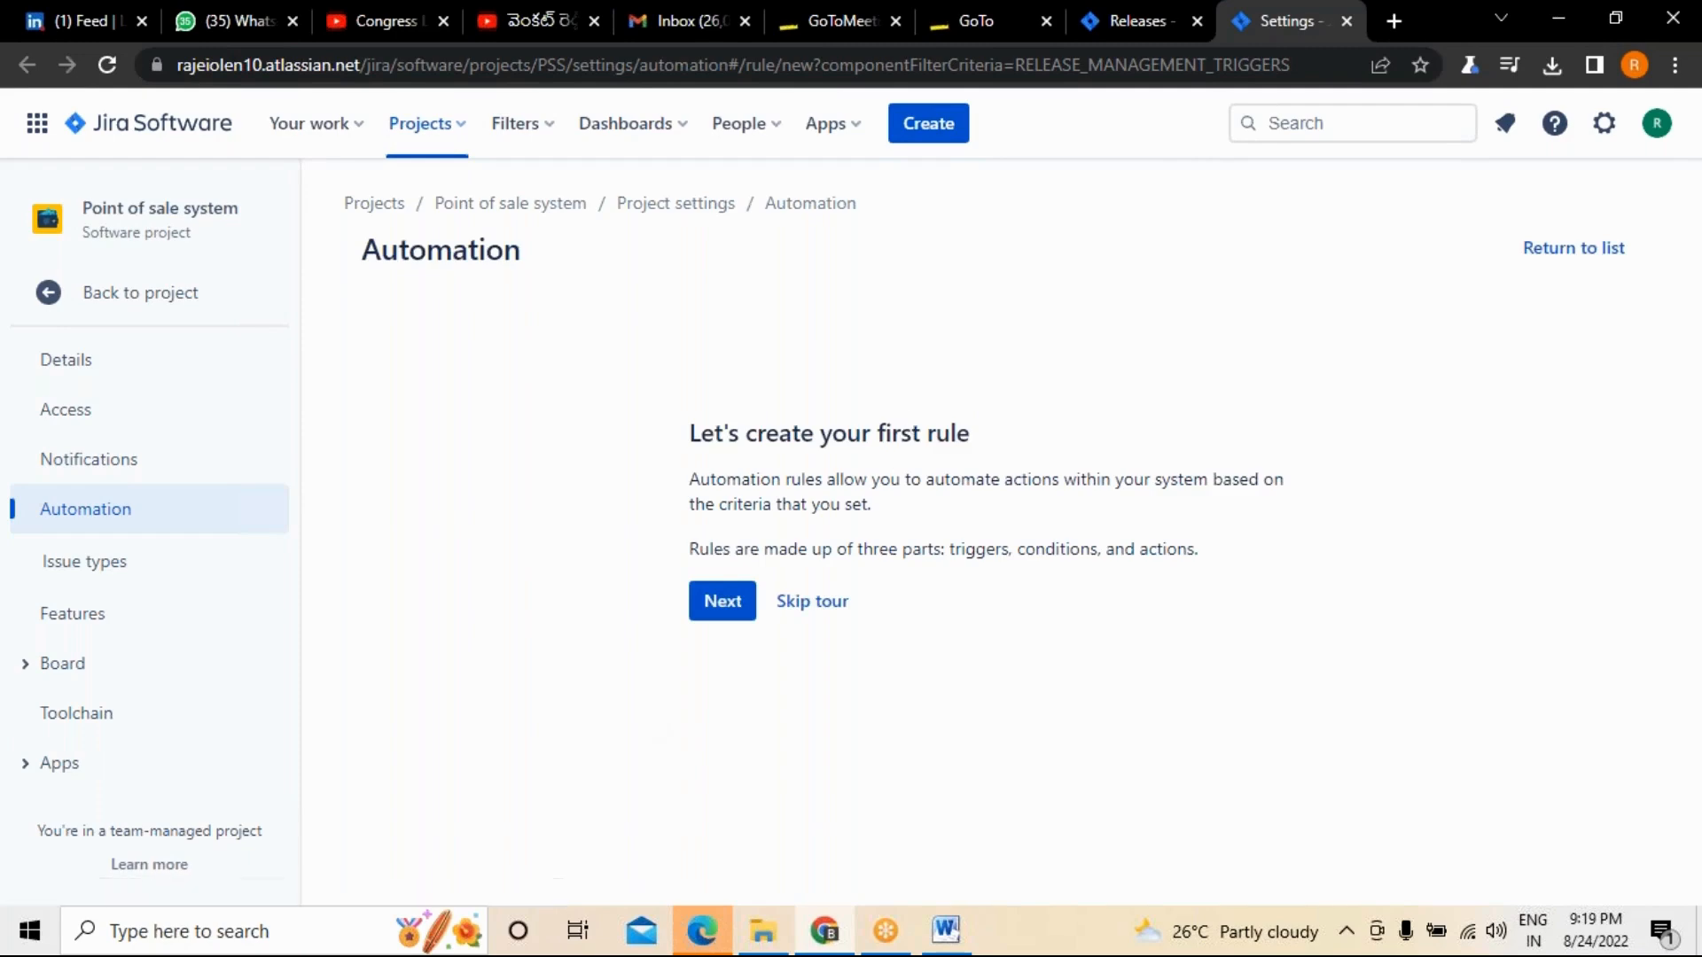
{"action": "left_click", "coordinate": [723, 605]}
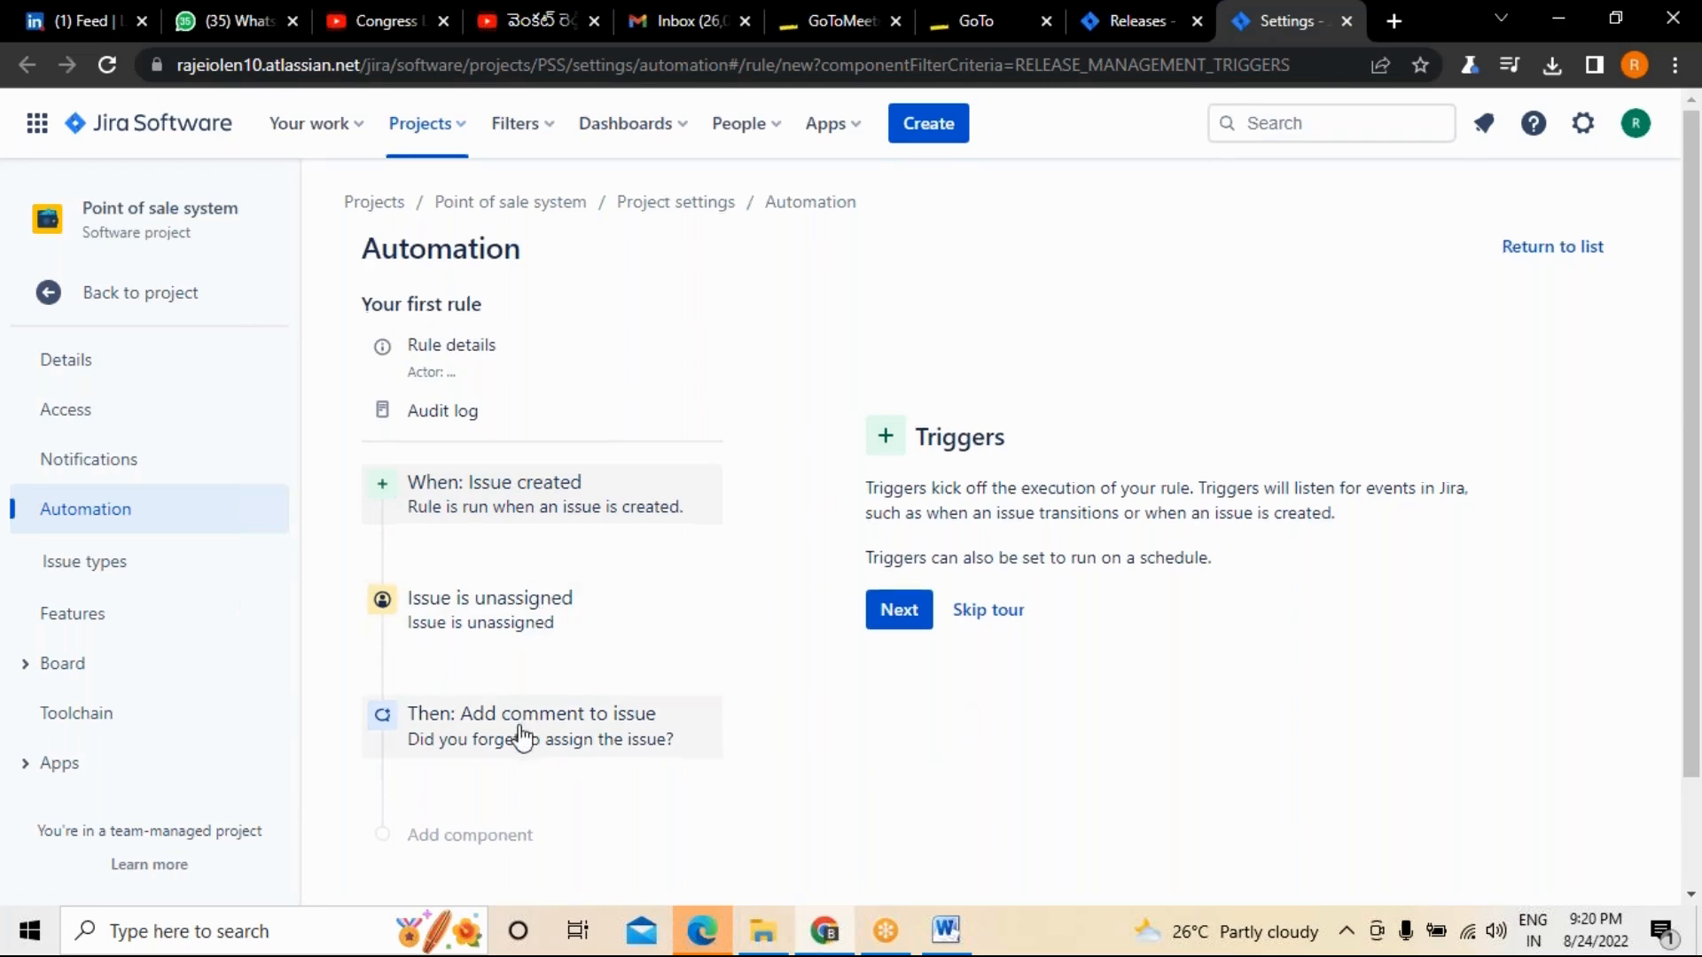
{"action": "scroll", "coordinate": [744, 588], "scroll_direction": "down", "scroll_amount": 2}
{"action": "scroll", "coordinate": [800, 642], "scroll_direction": "up", "scroll_amount": 2}
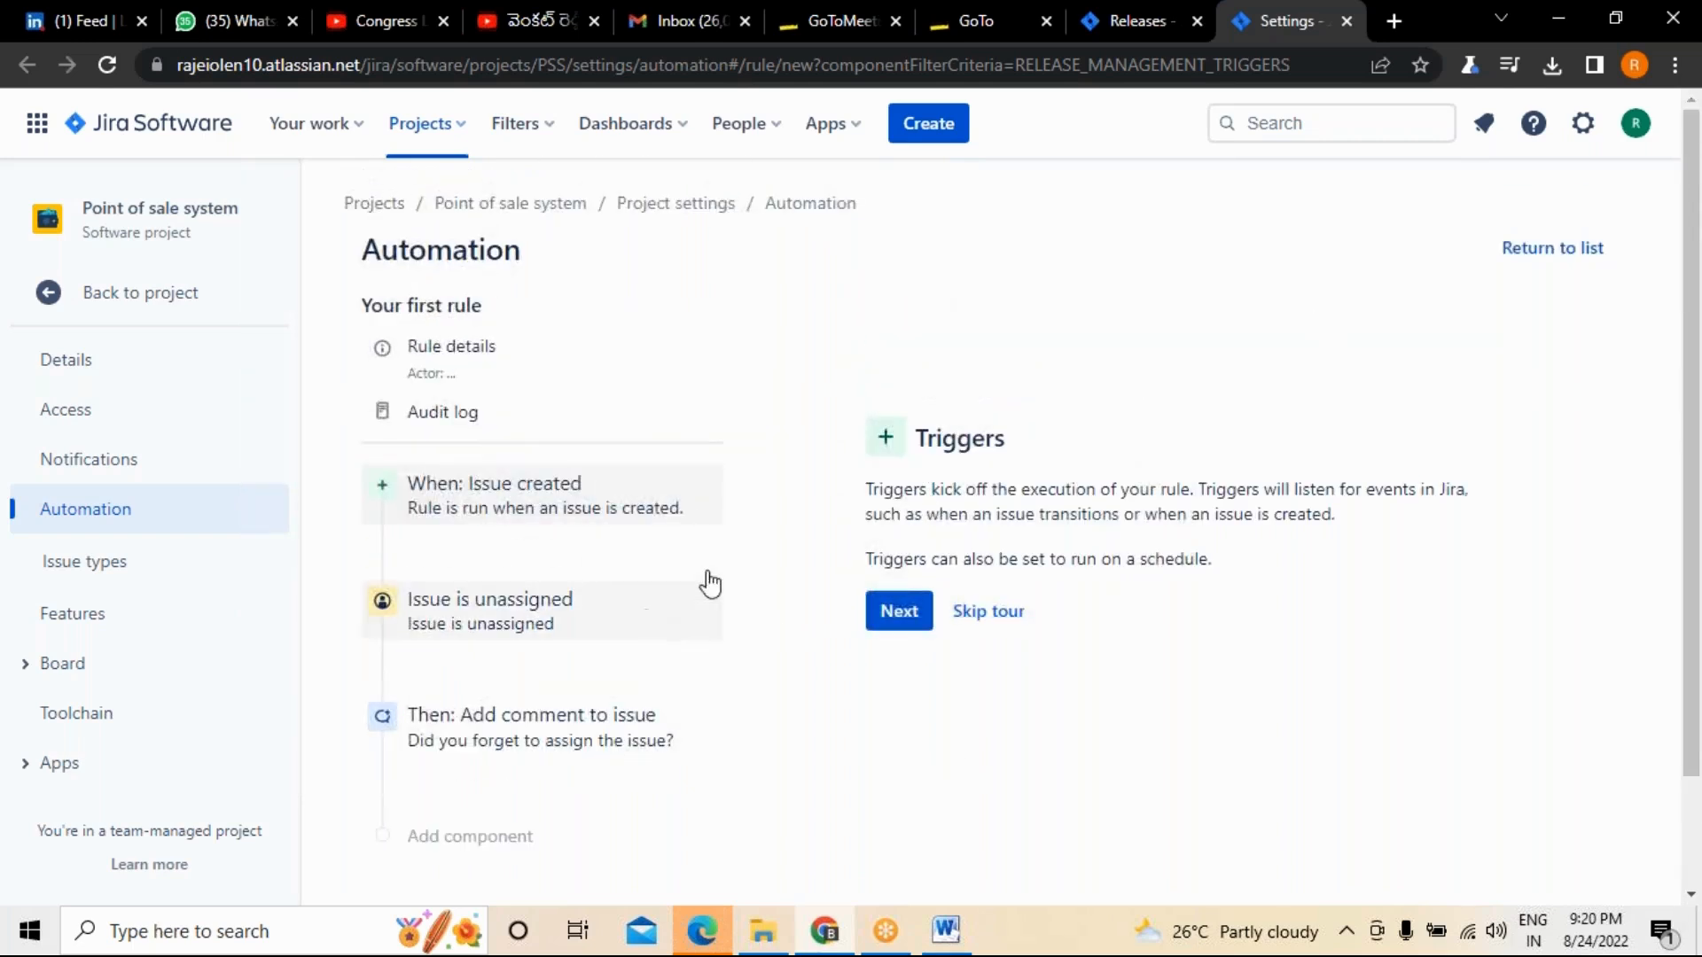
{"action": "left_click", "coordinate": [893, 613]}
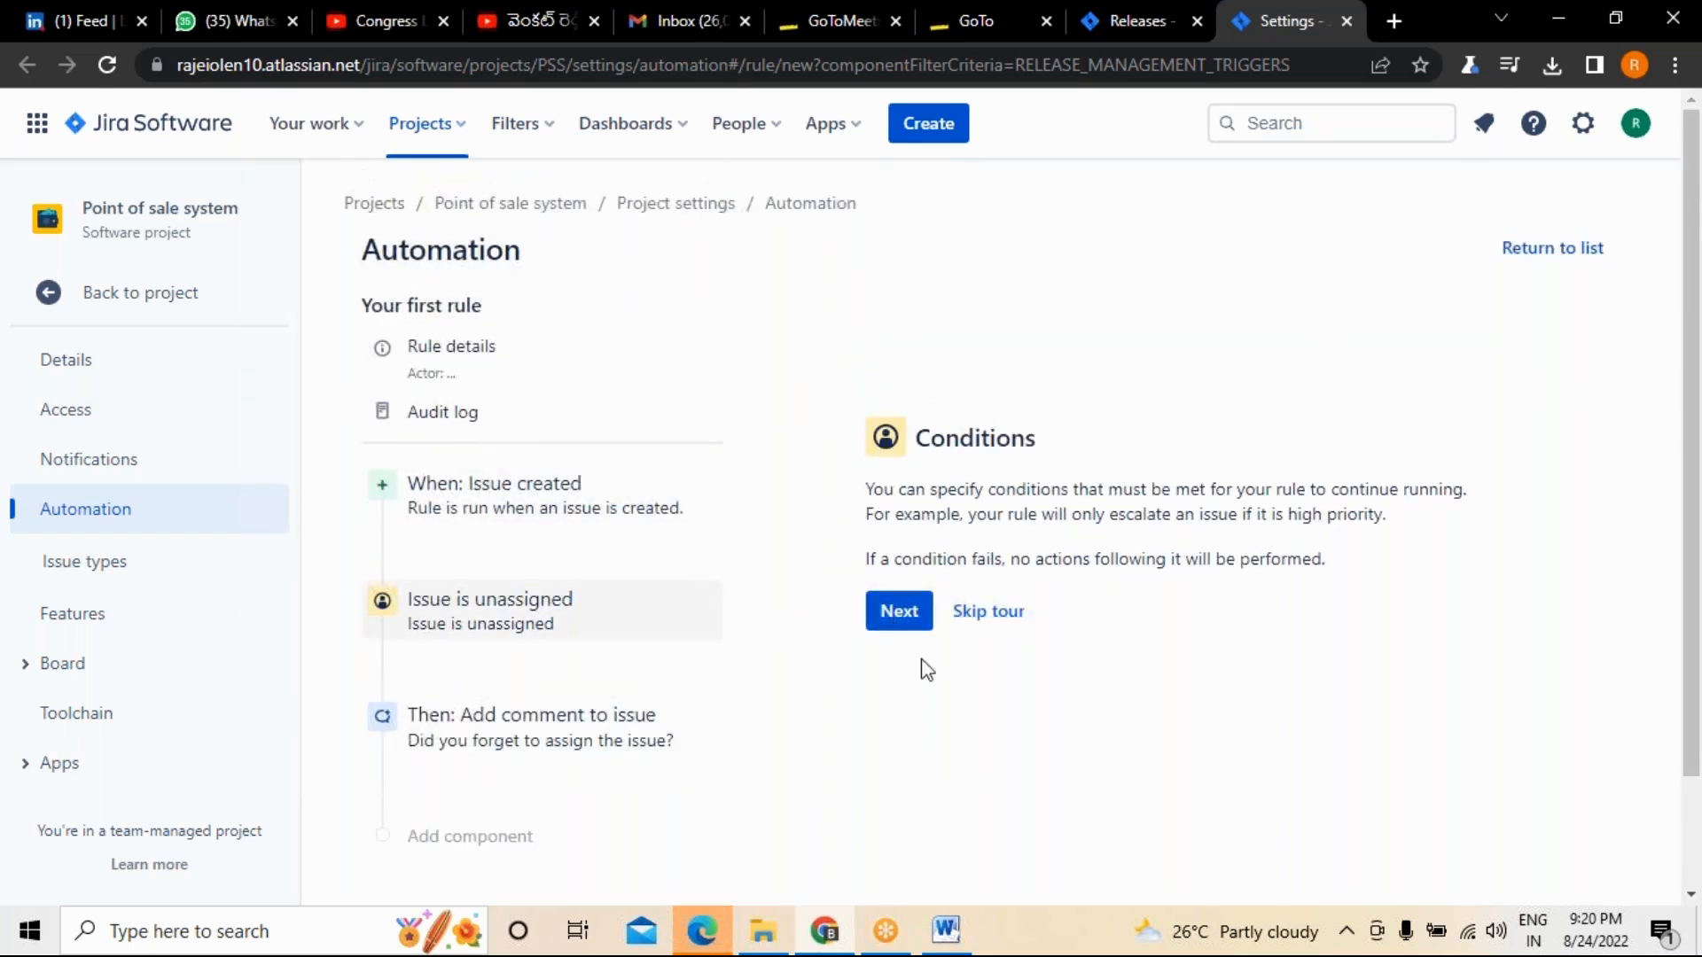
{"action": "left_click", "coordinate": [897, 611]}
{"action": "left_click", "coordinate": [899, 612]}
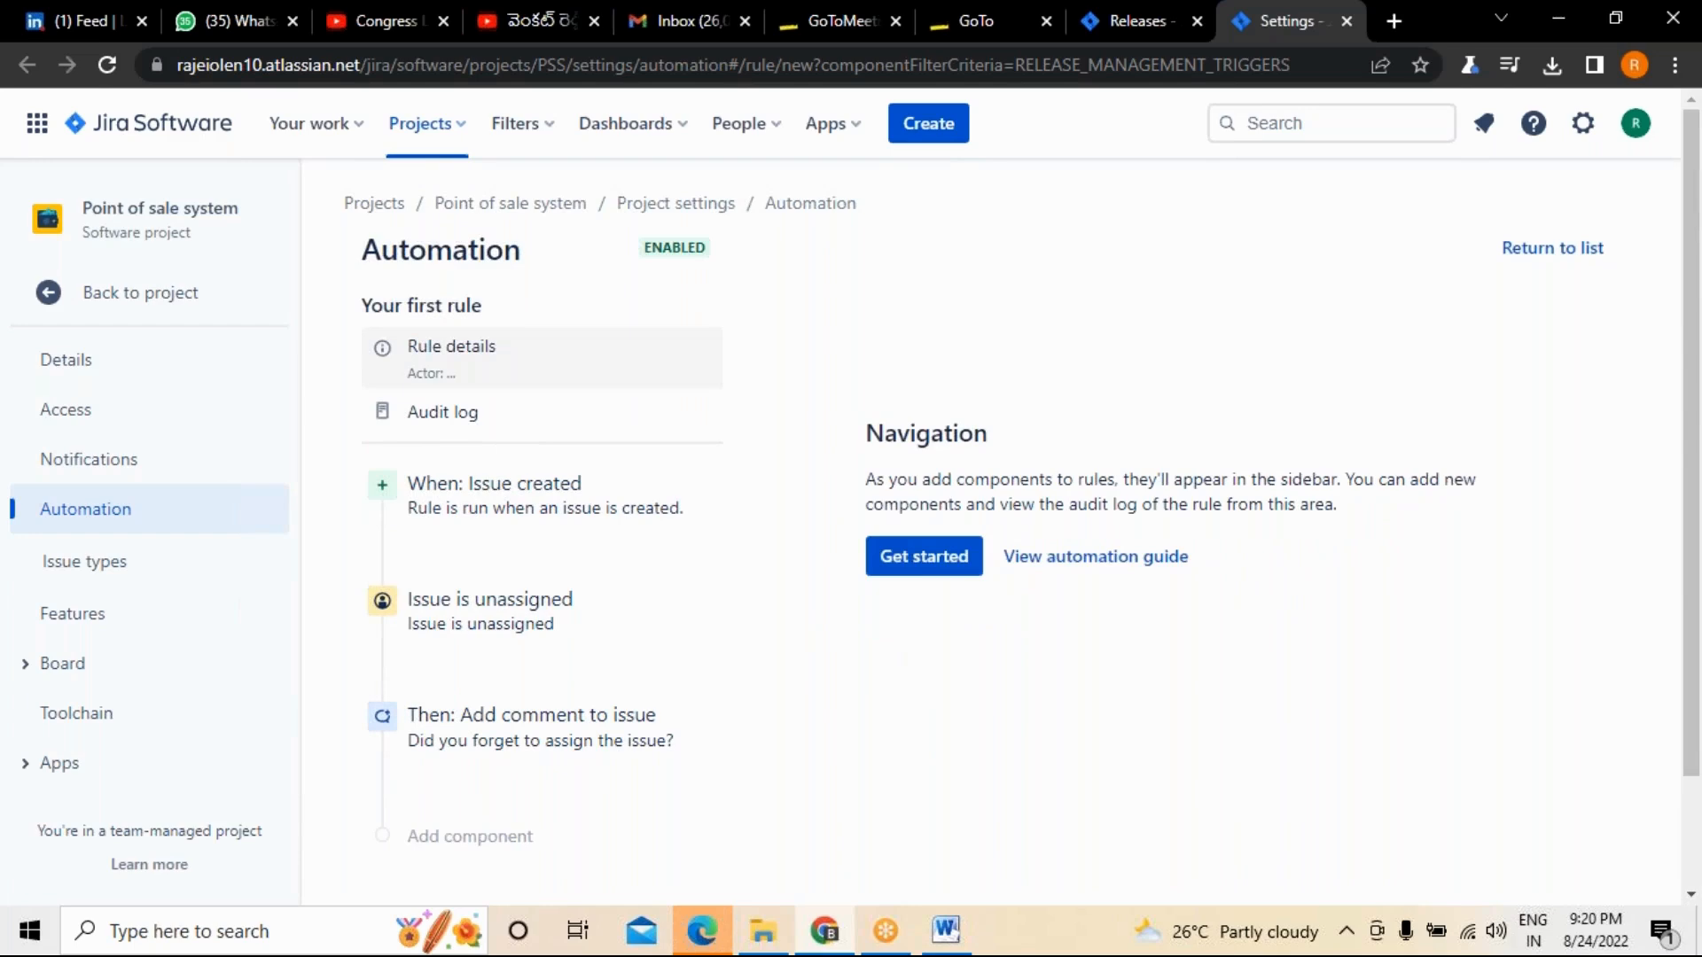
{"action": "left_click", "coordinate": [923, 556]}
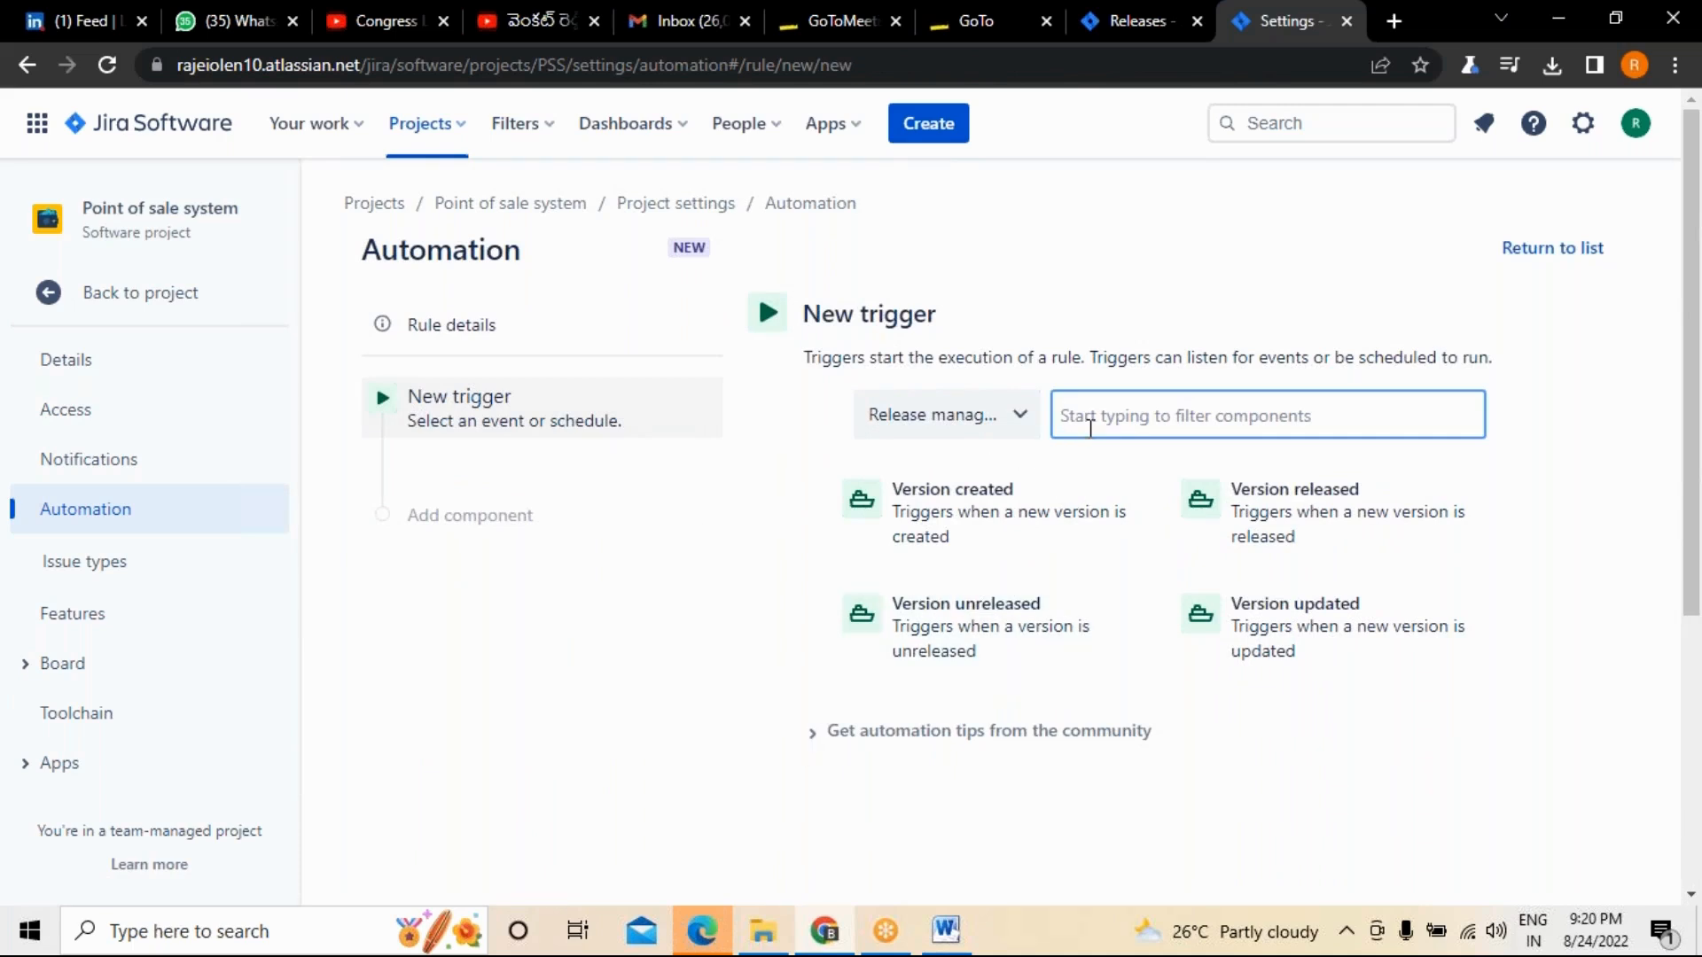
Try filtering the Release management triggers by "ve" and by "gr", clearing the filter text after each.
{"action": "type", "text": "ve"}
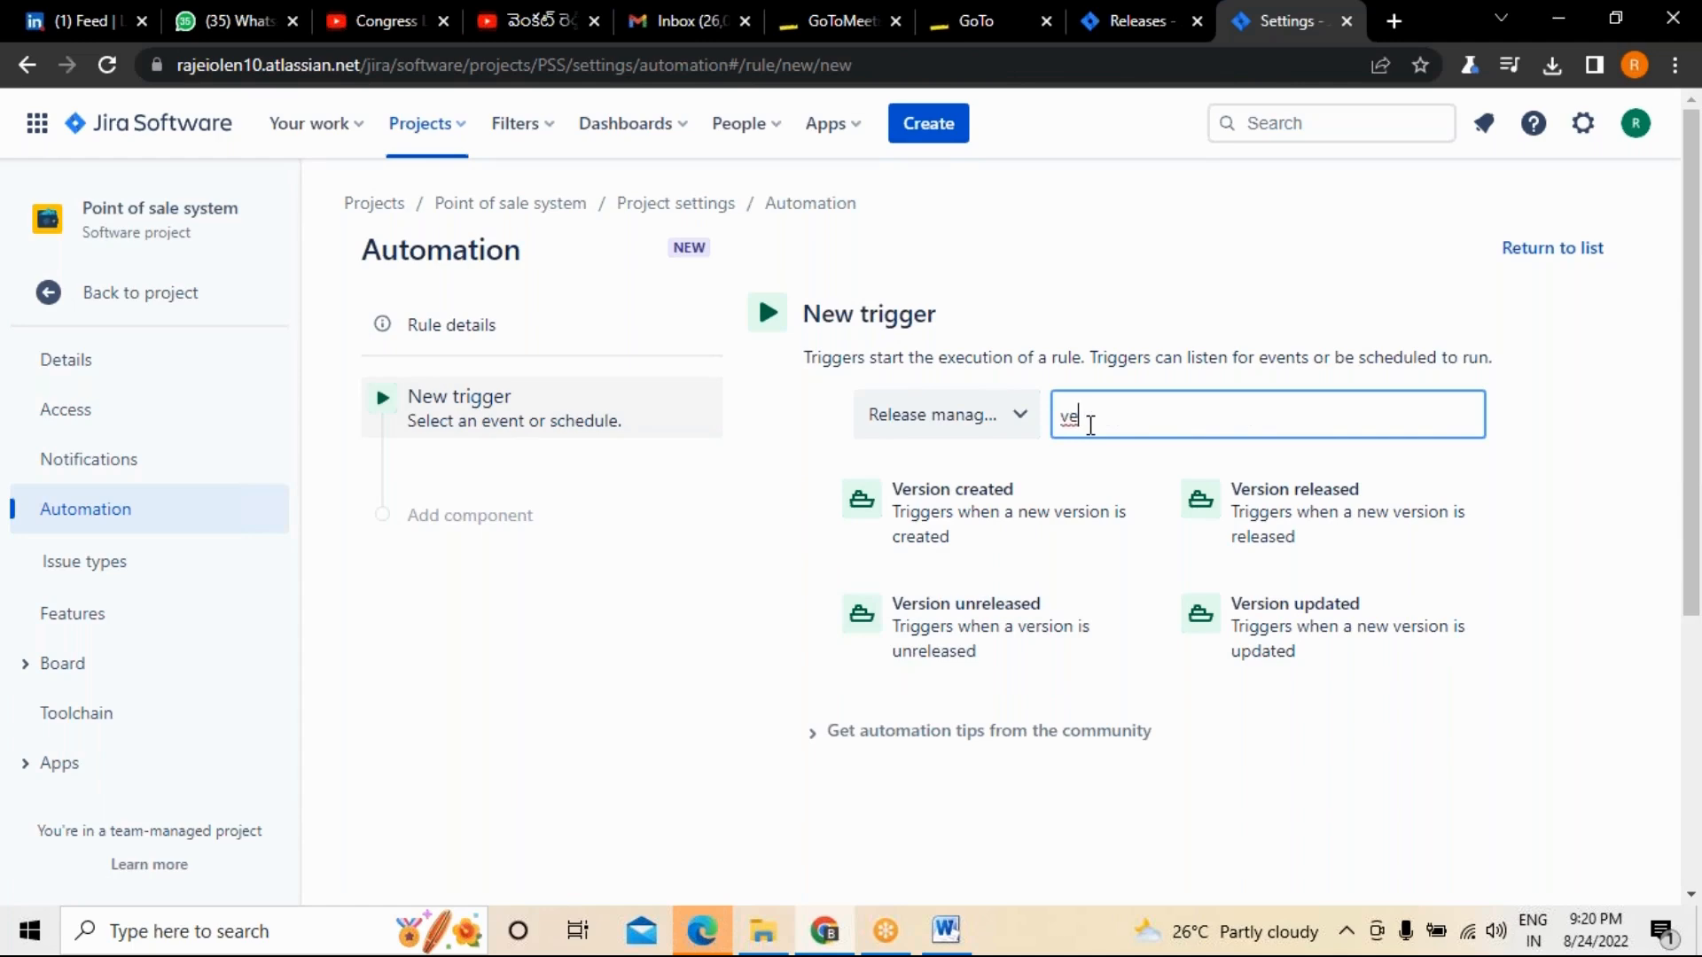
{"action": "key", "text": "BackSpace"}
{"action": "key", "text": "BackSpace"}
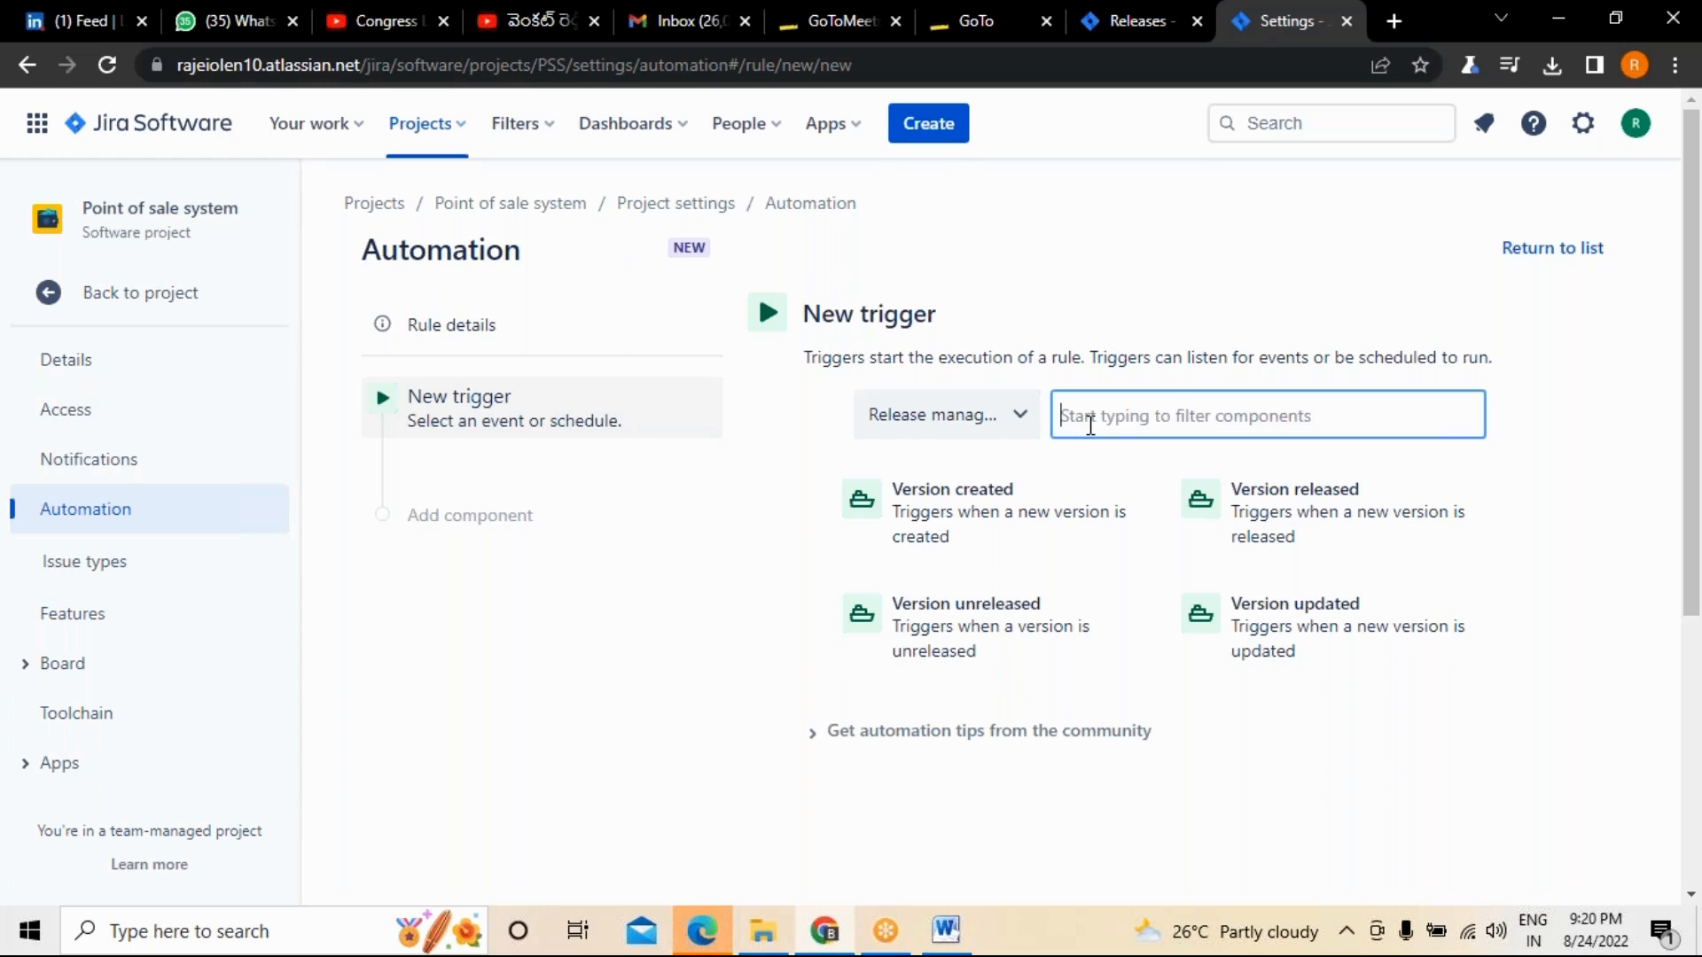
{"action": "type", "text": "gr"}
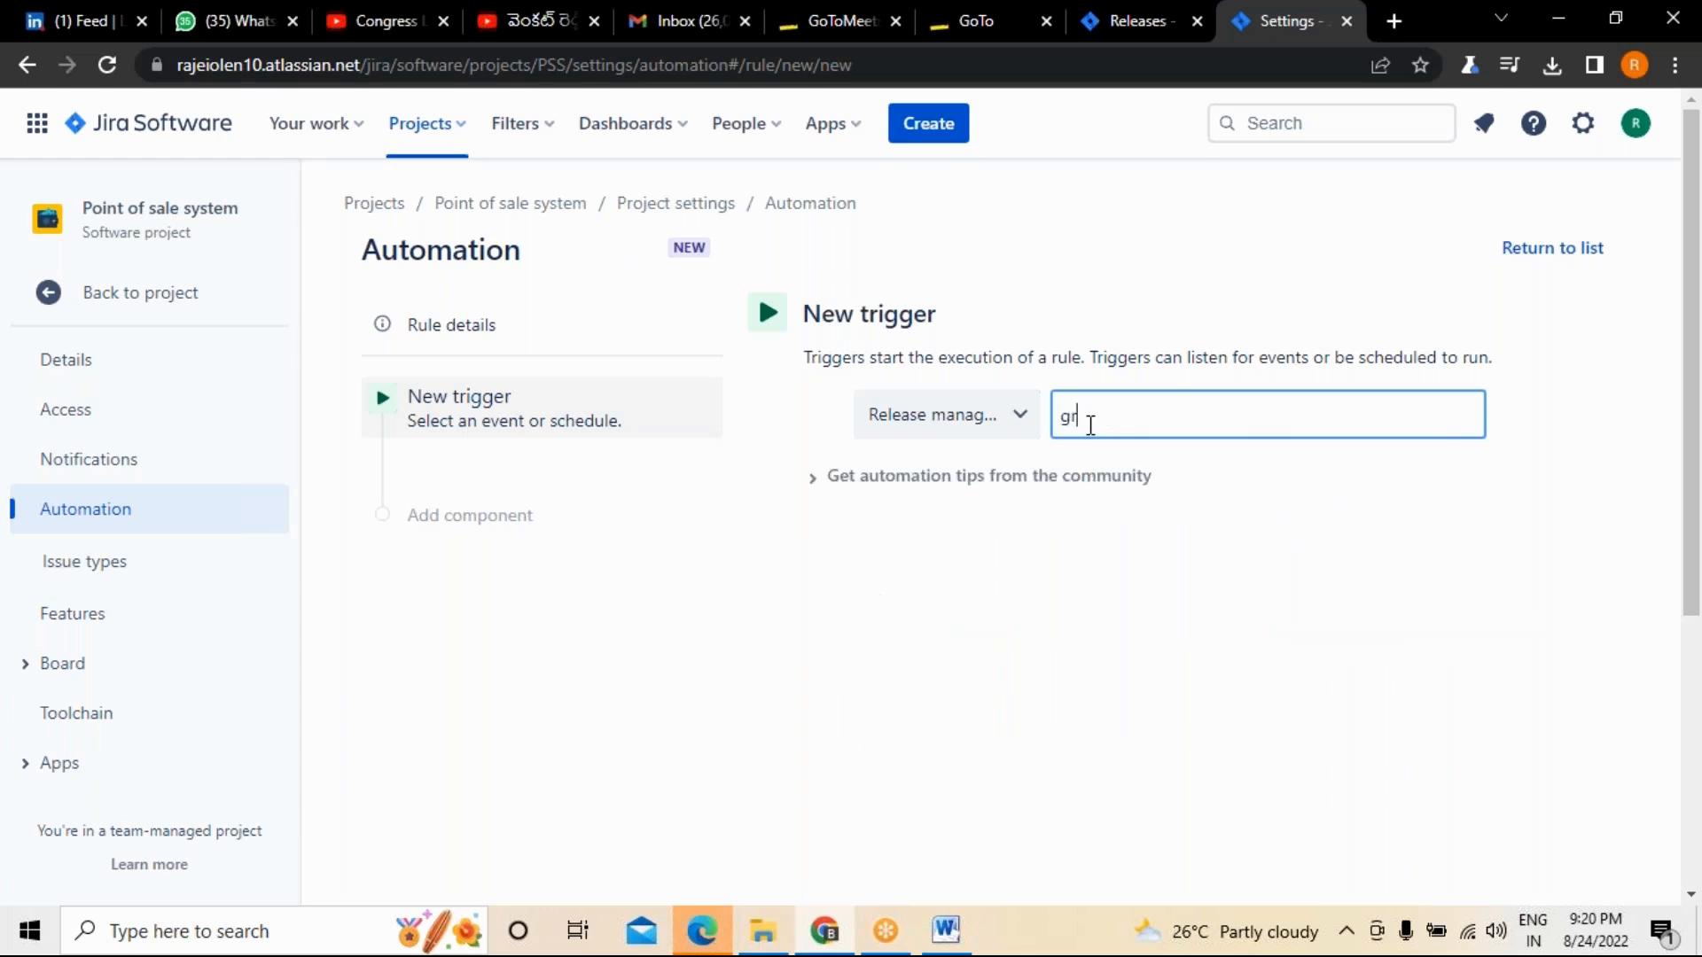
{"action": "key", "text": "BackSpace"}
{"action": "key", "text": "BackSpace"}
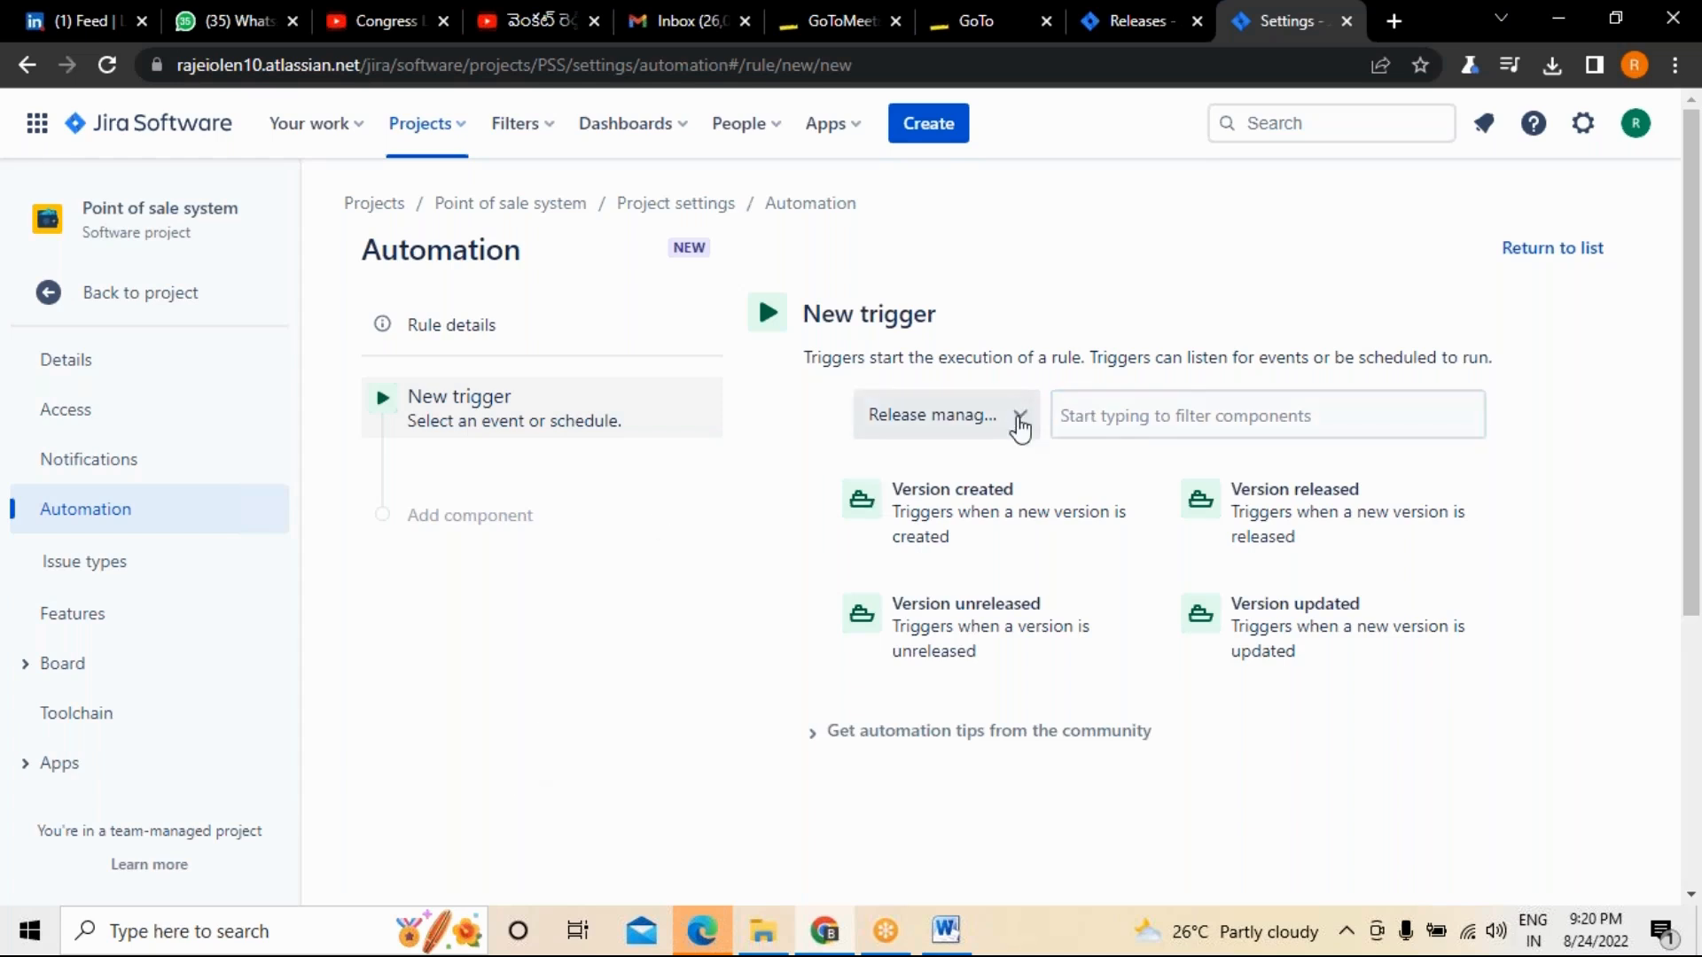
Check the available trigger categories for the new rule, keeping Release management as the category.
{"action": "left_click", "coordinate": [1019, 417]}
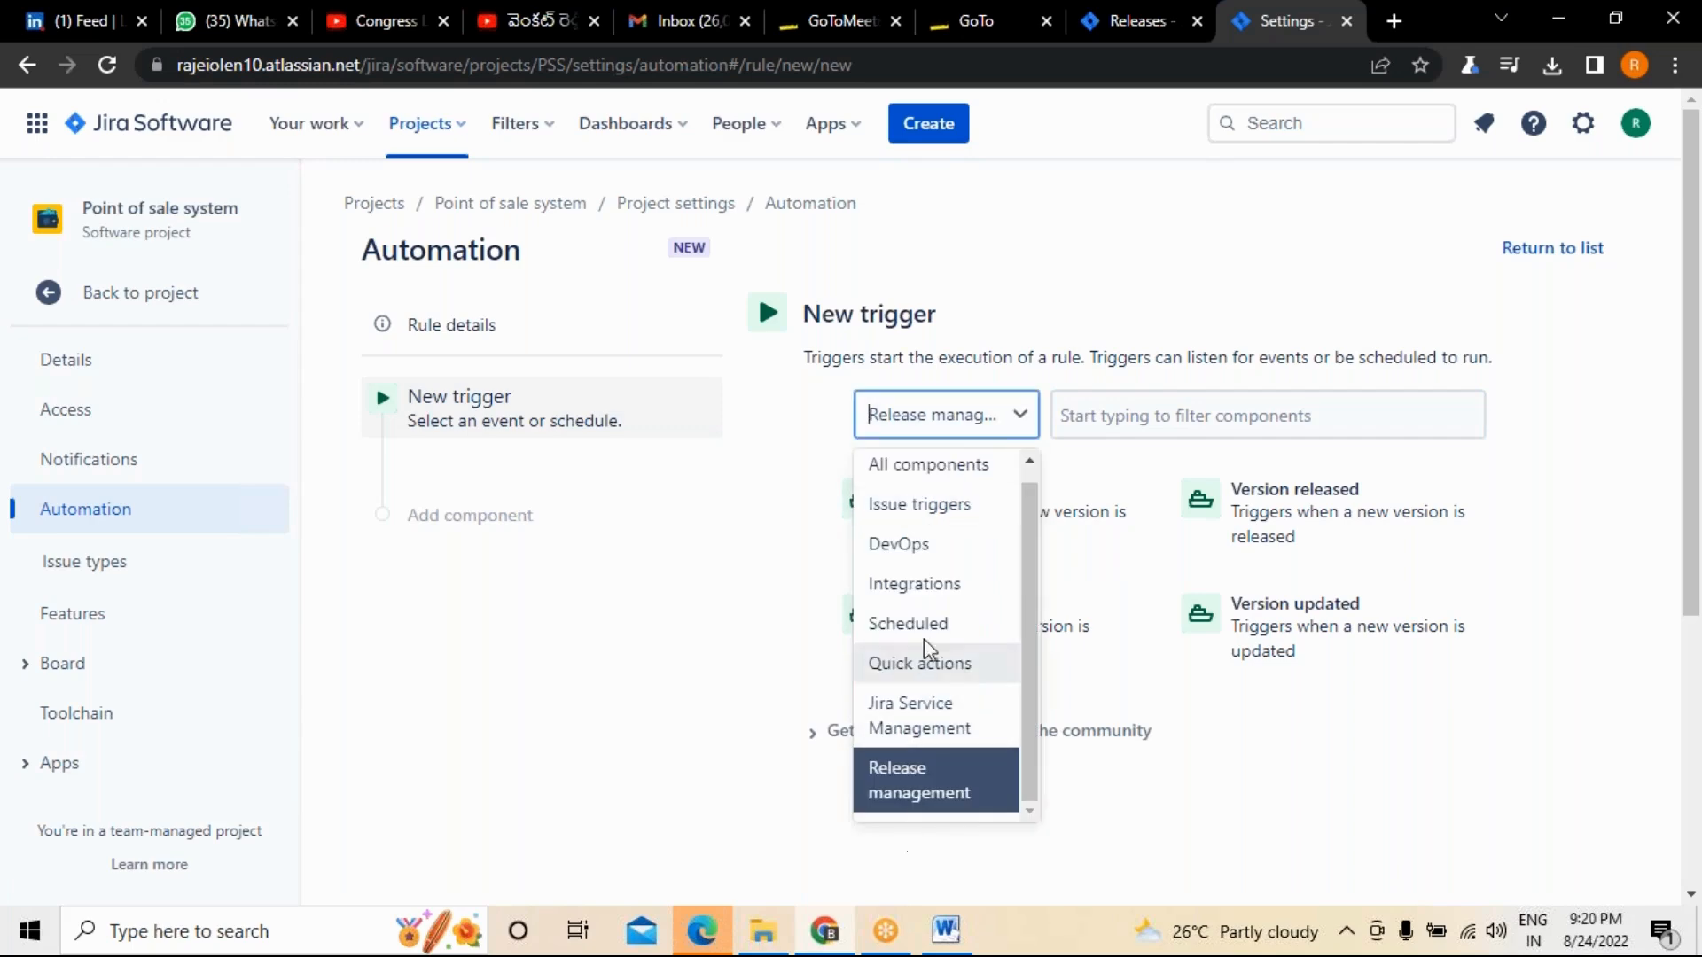
{"action": "double_click", "coordinate": [913, 779]}
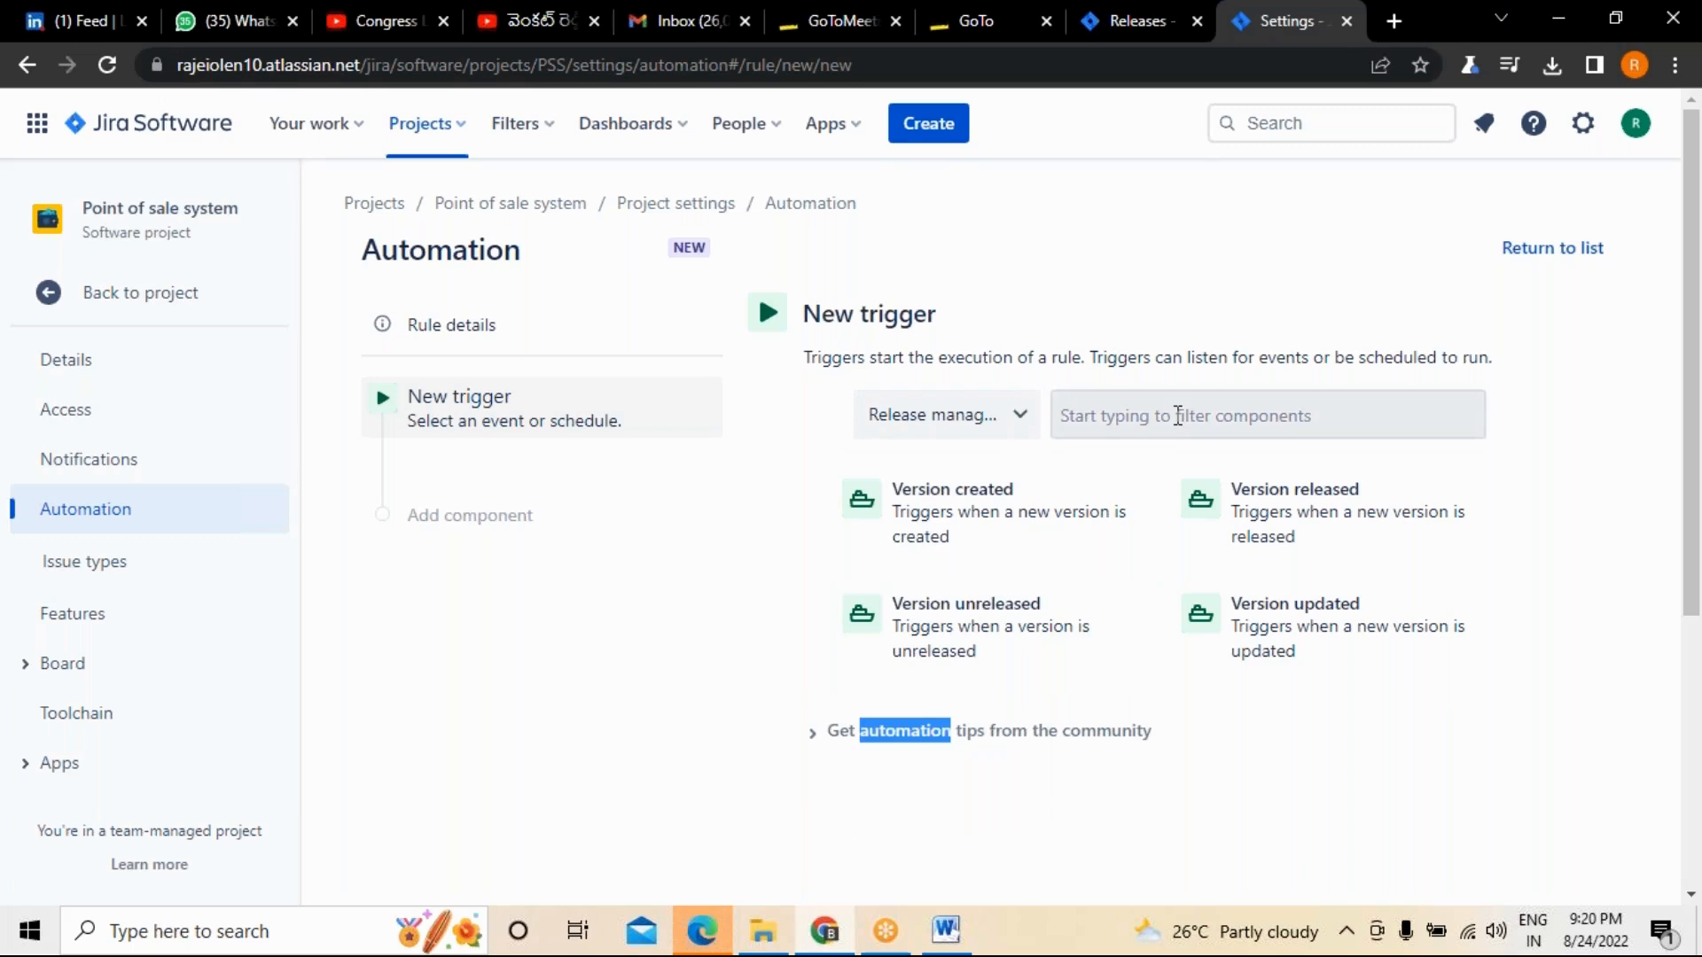
{"action": "left_click", "coordinate": [1179, 414]}
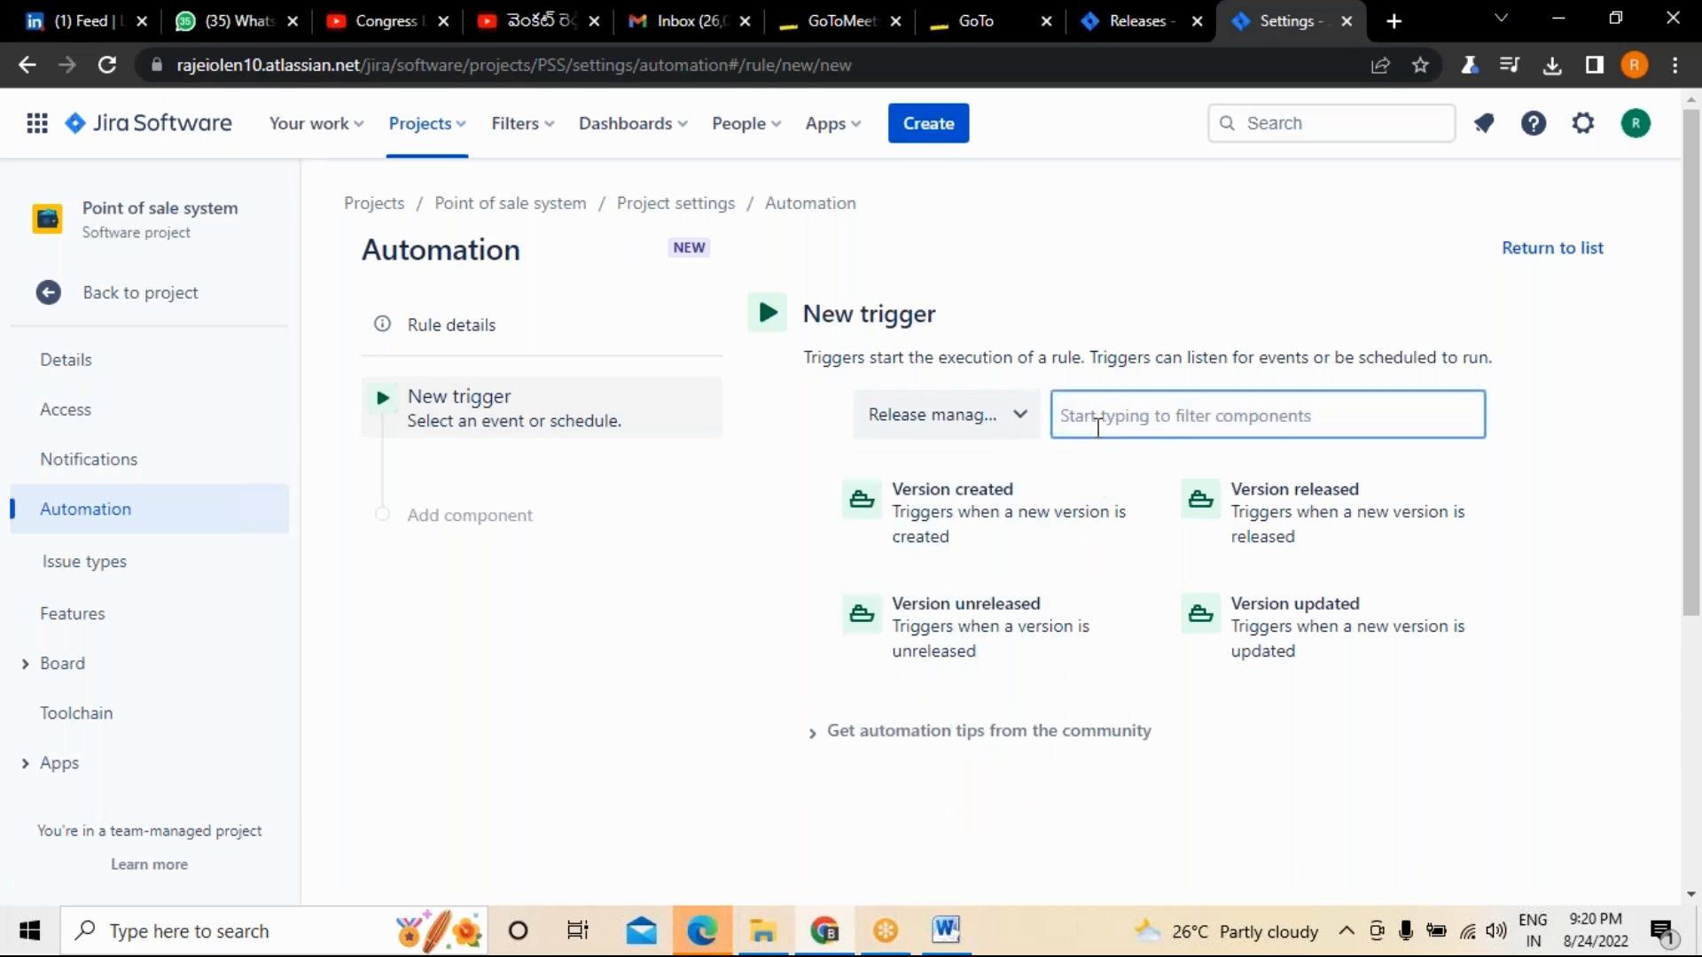
Leave the automation rule and open the overview of all filters.
{"action": "left_click", "coordinate": [547, 129]}
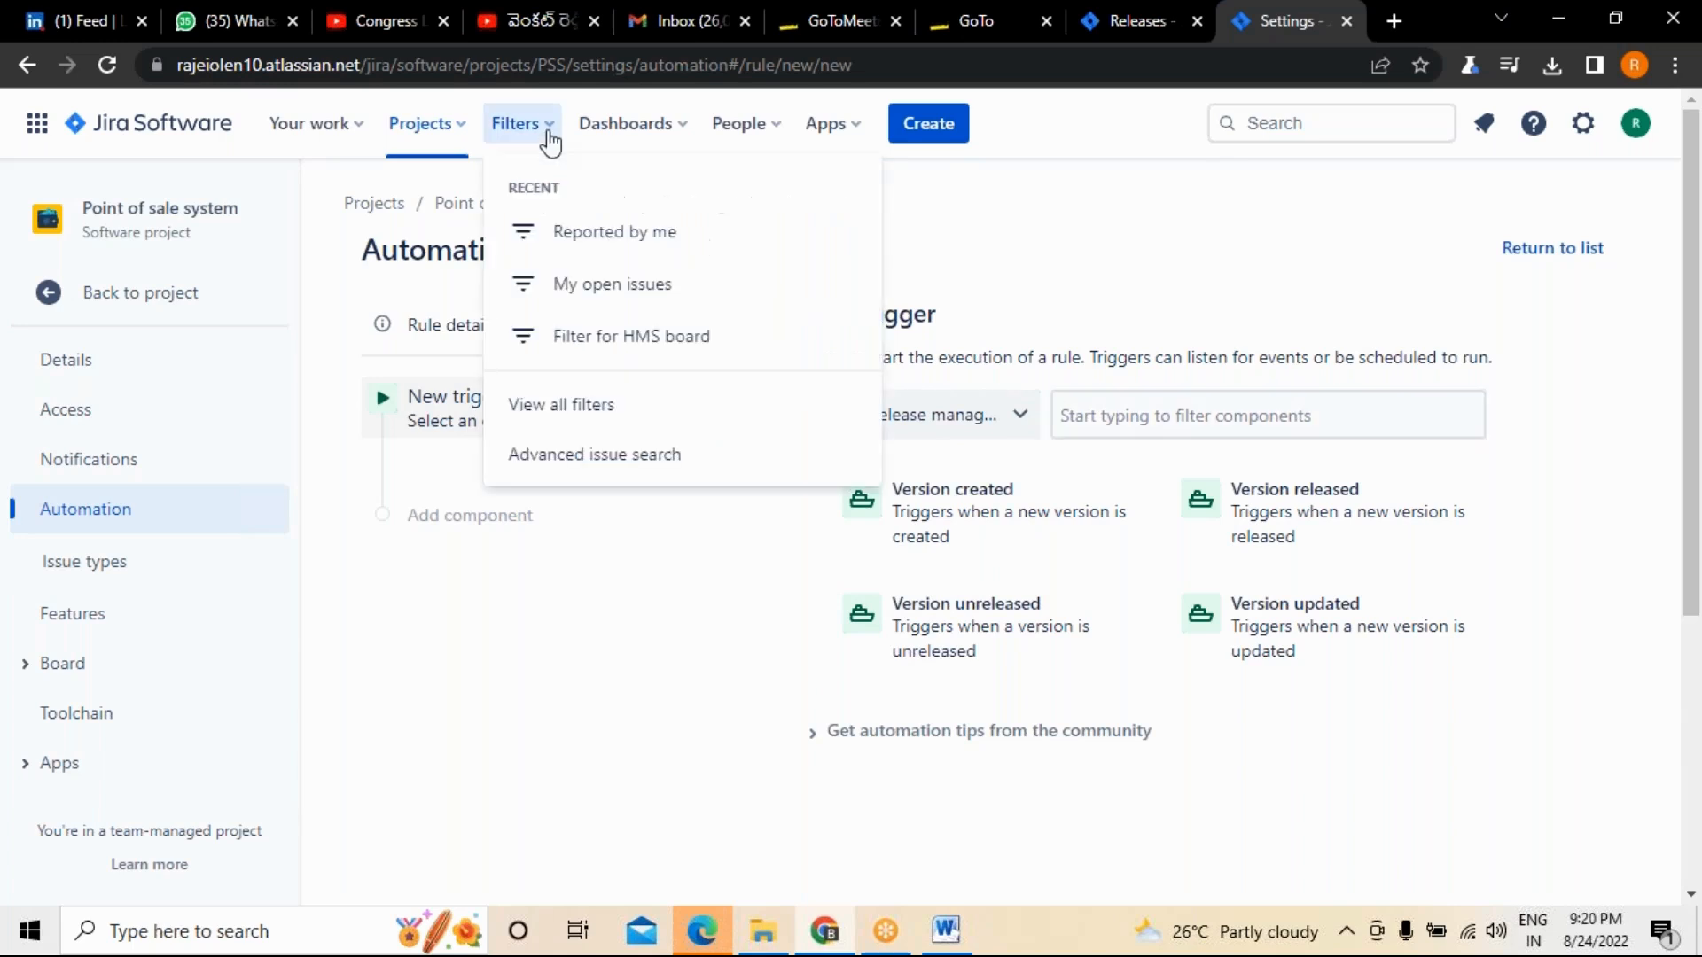
{"action": "left_click", "coordinate": [569, 416]}
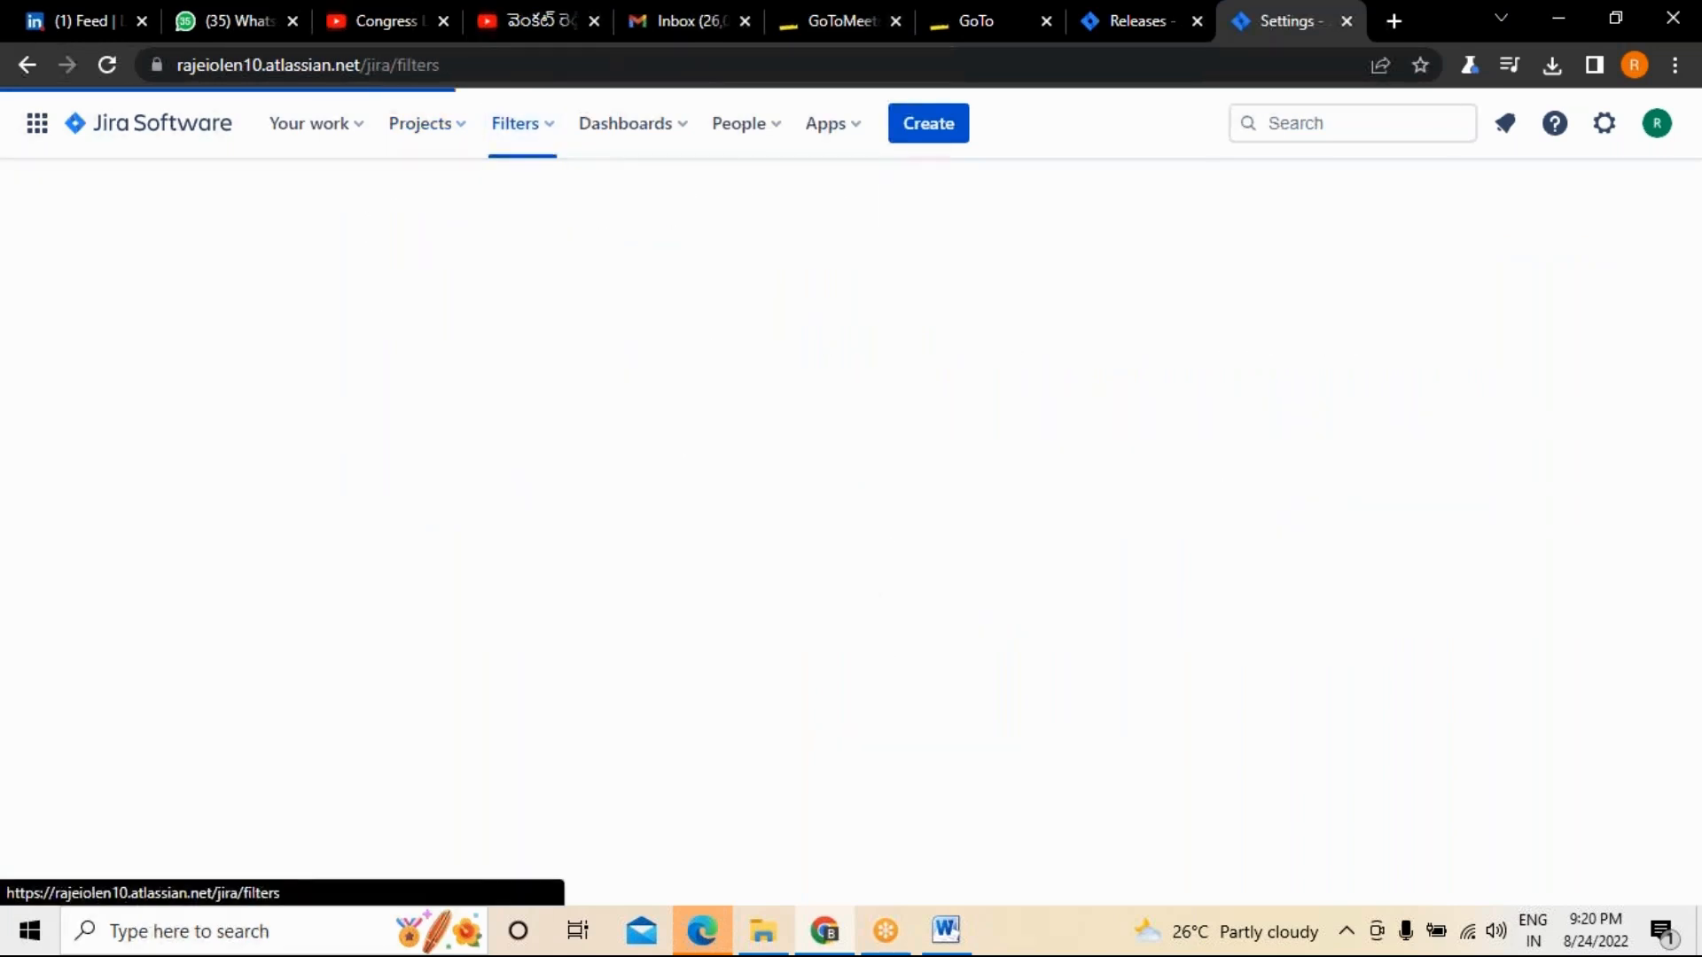